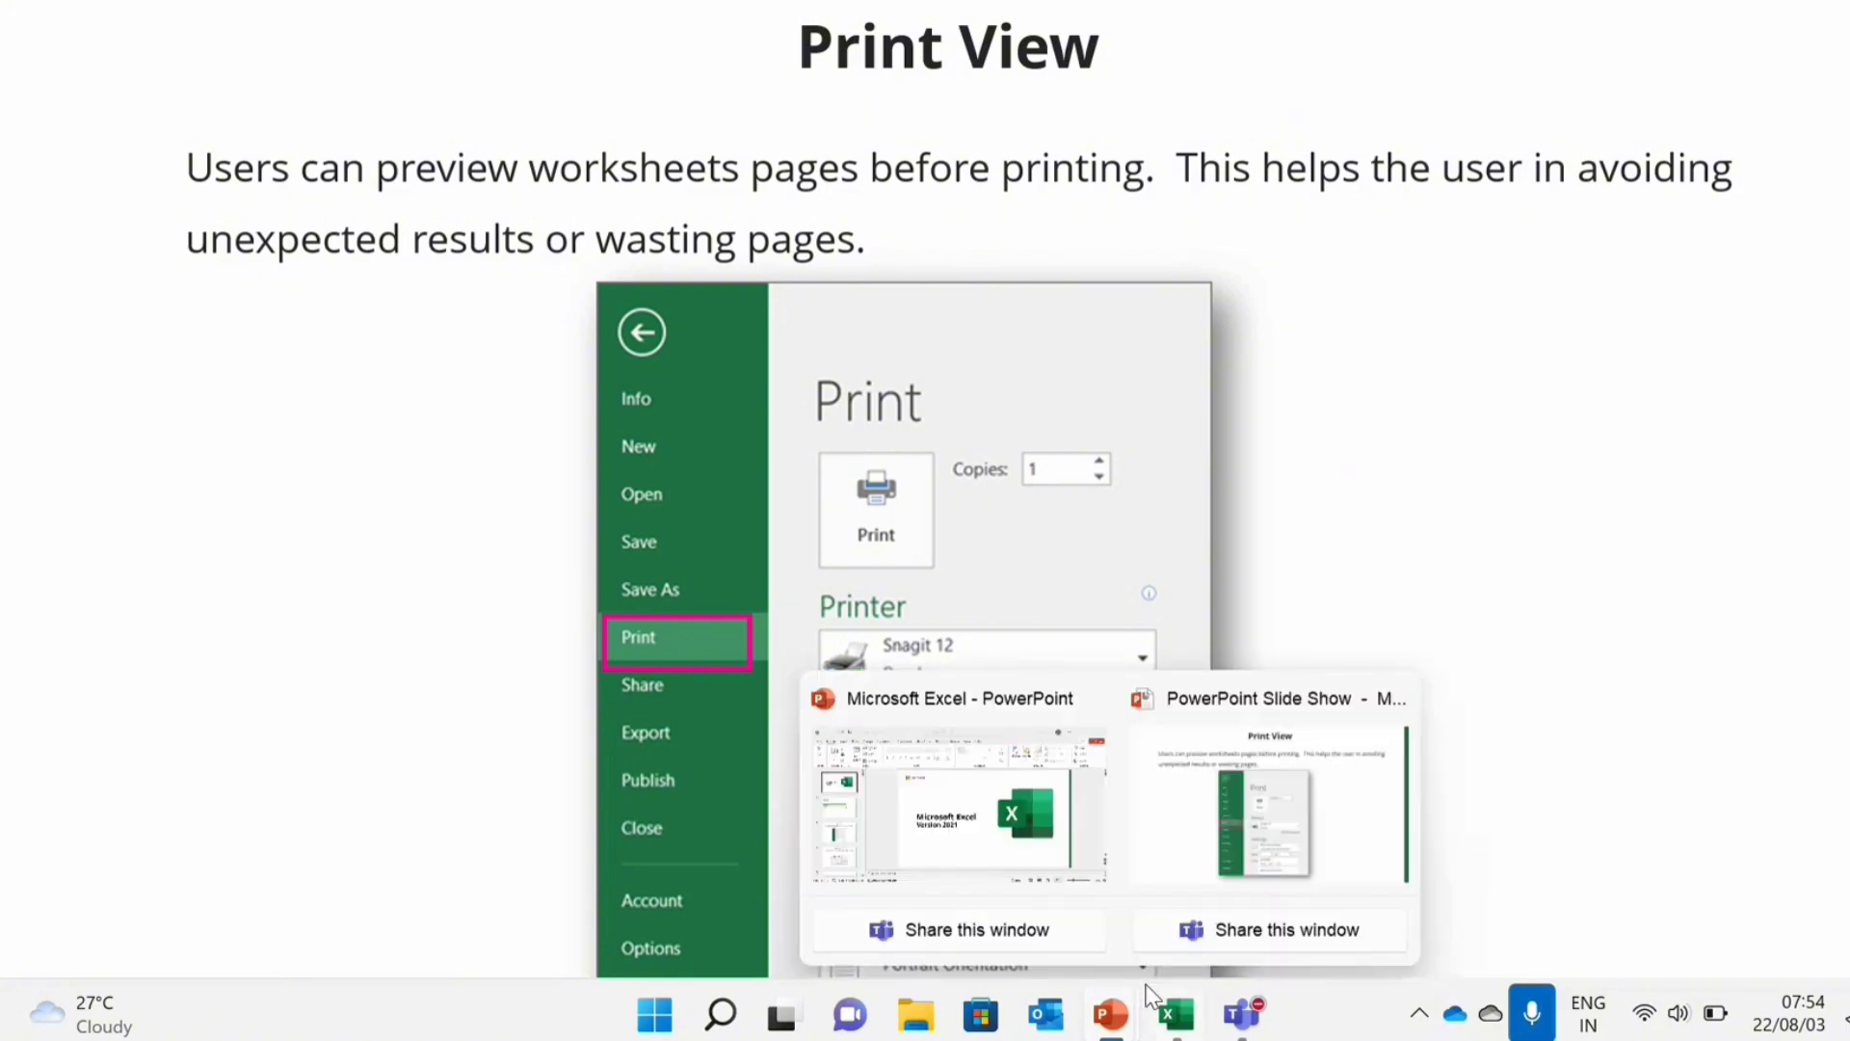
# End the slide show and switch to the Book1 workbook in Excel
pyautogui.moveTo(1147, 993)
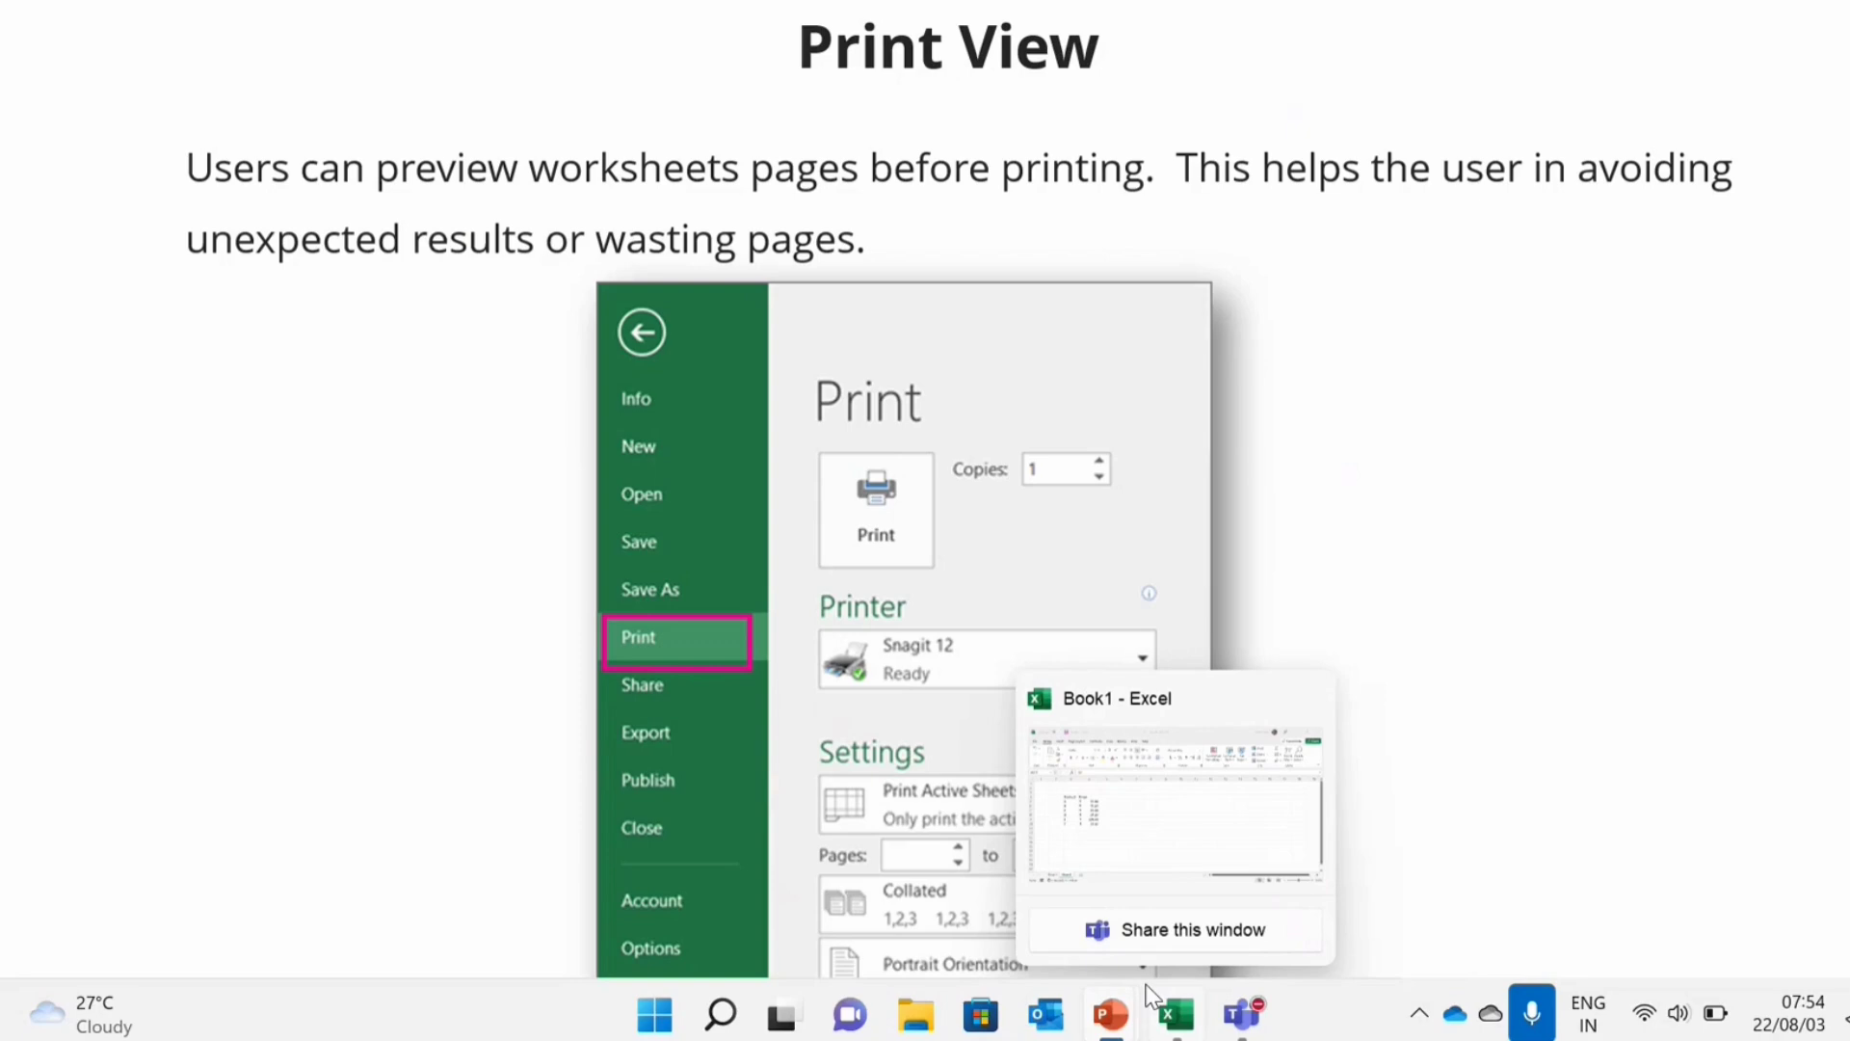
pyautogui.press('Escape')
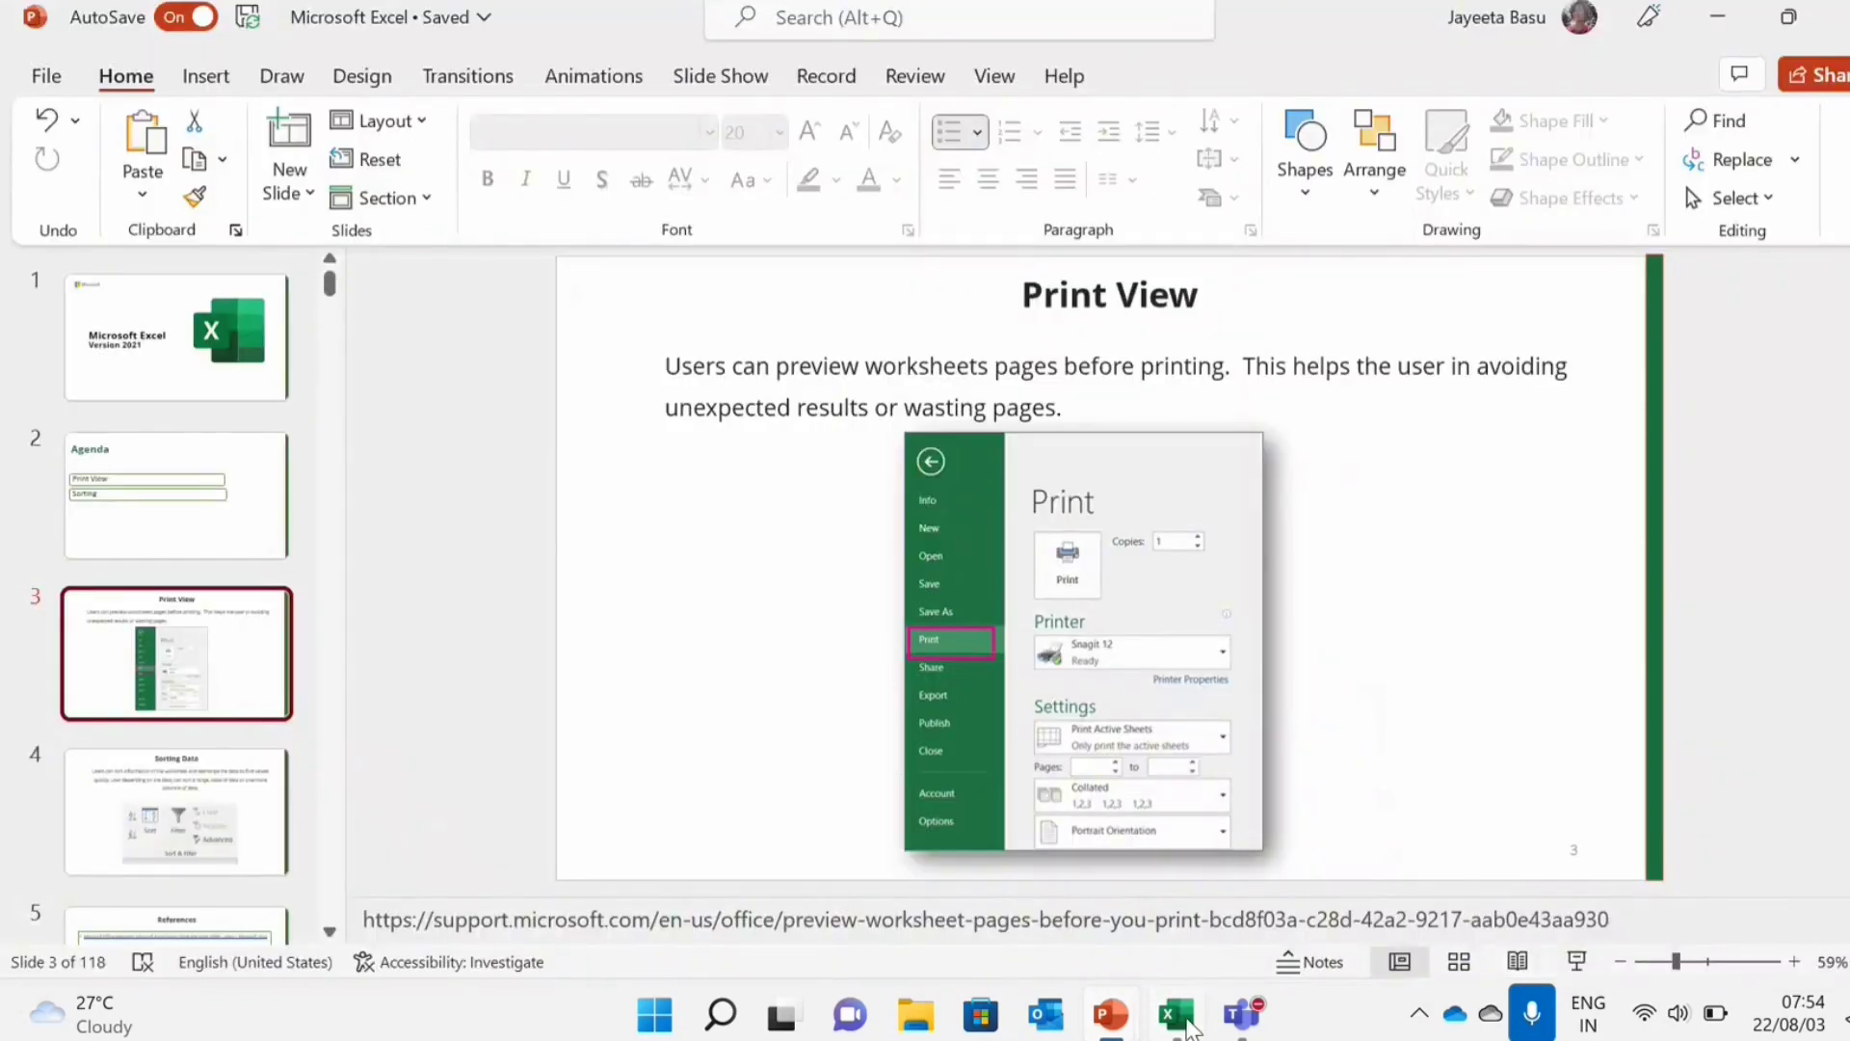
pyautogui.click(1177, 1016)
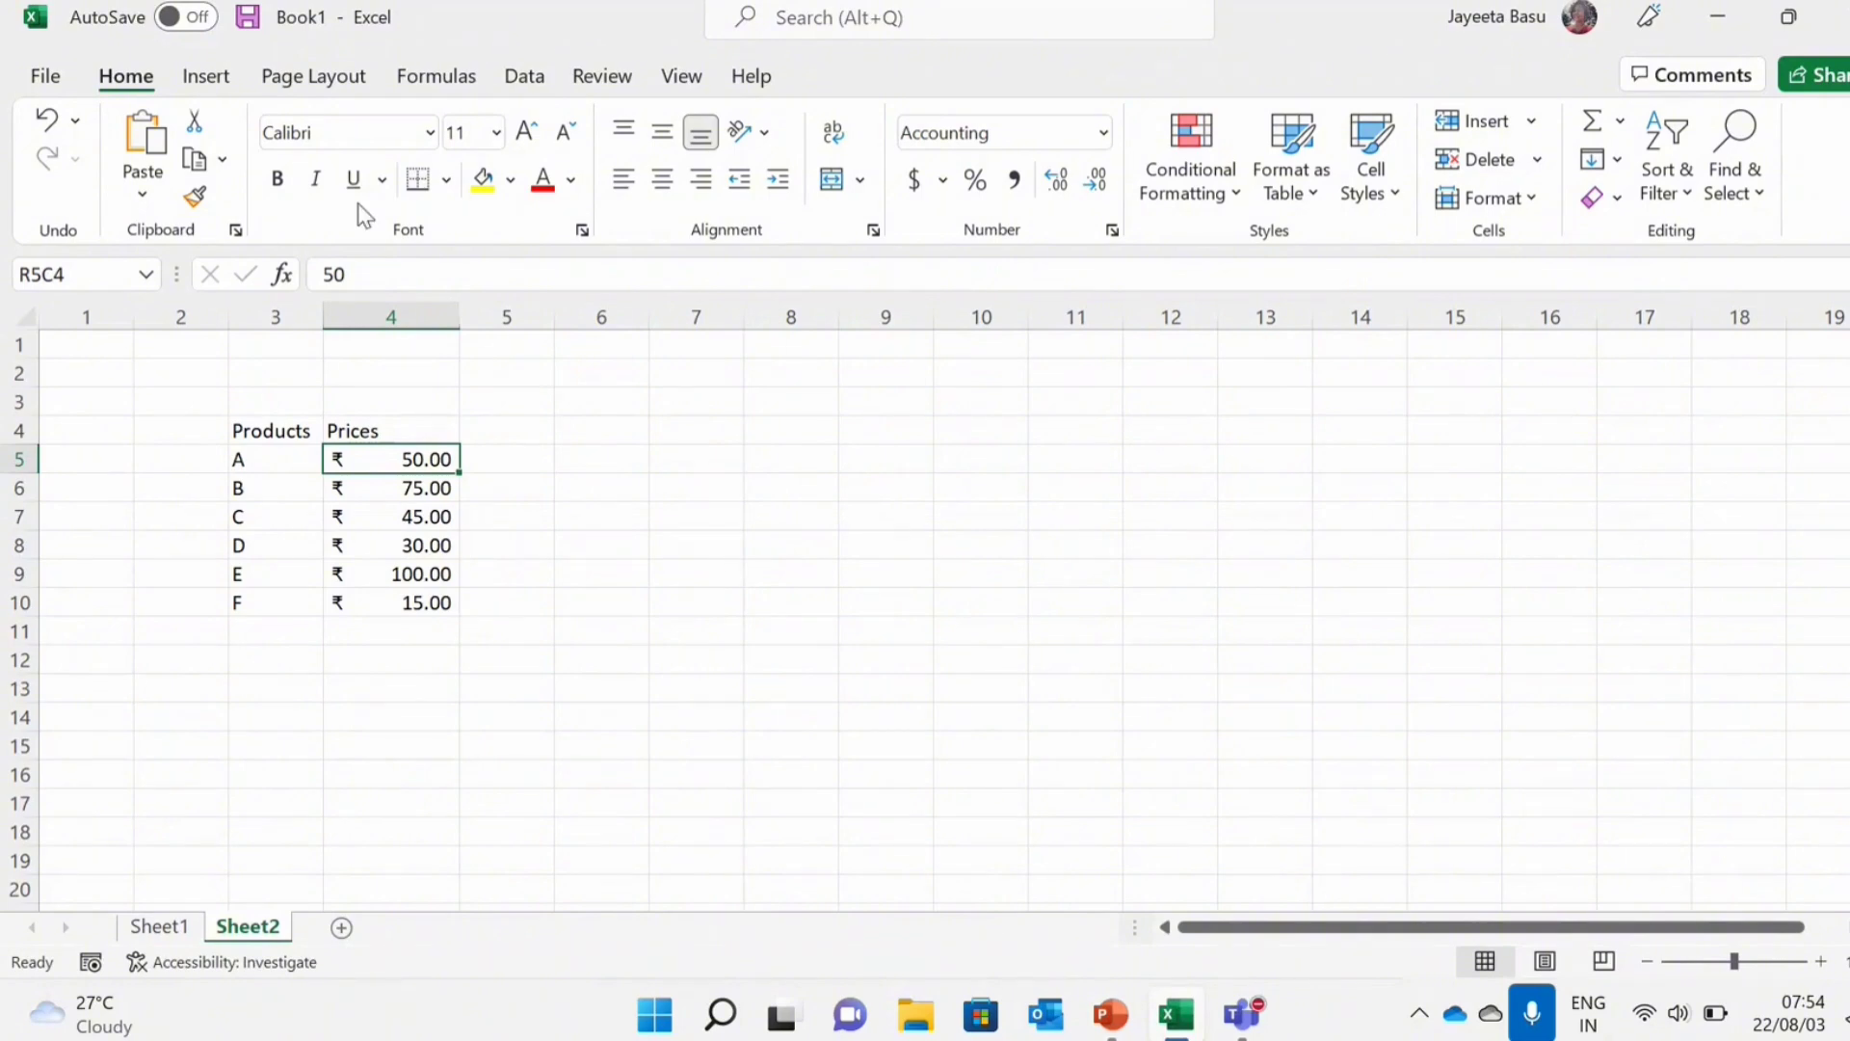
# Preview Sheet2 as it would print, check the choices for which sheets to print, and return to the worksheet
pyautogui.click(45, 74)
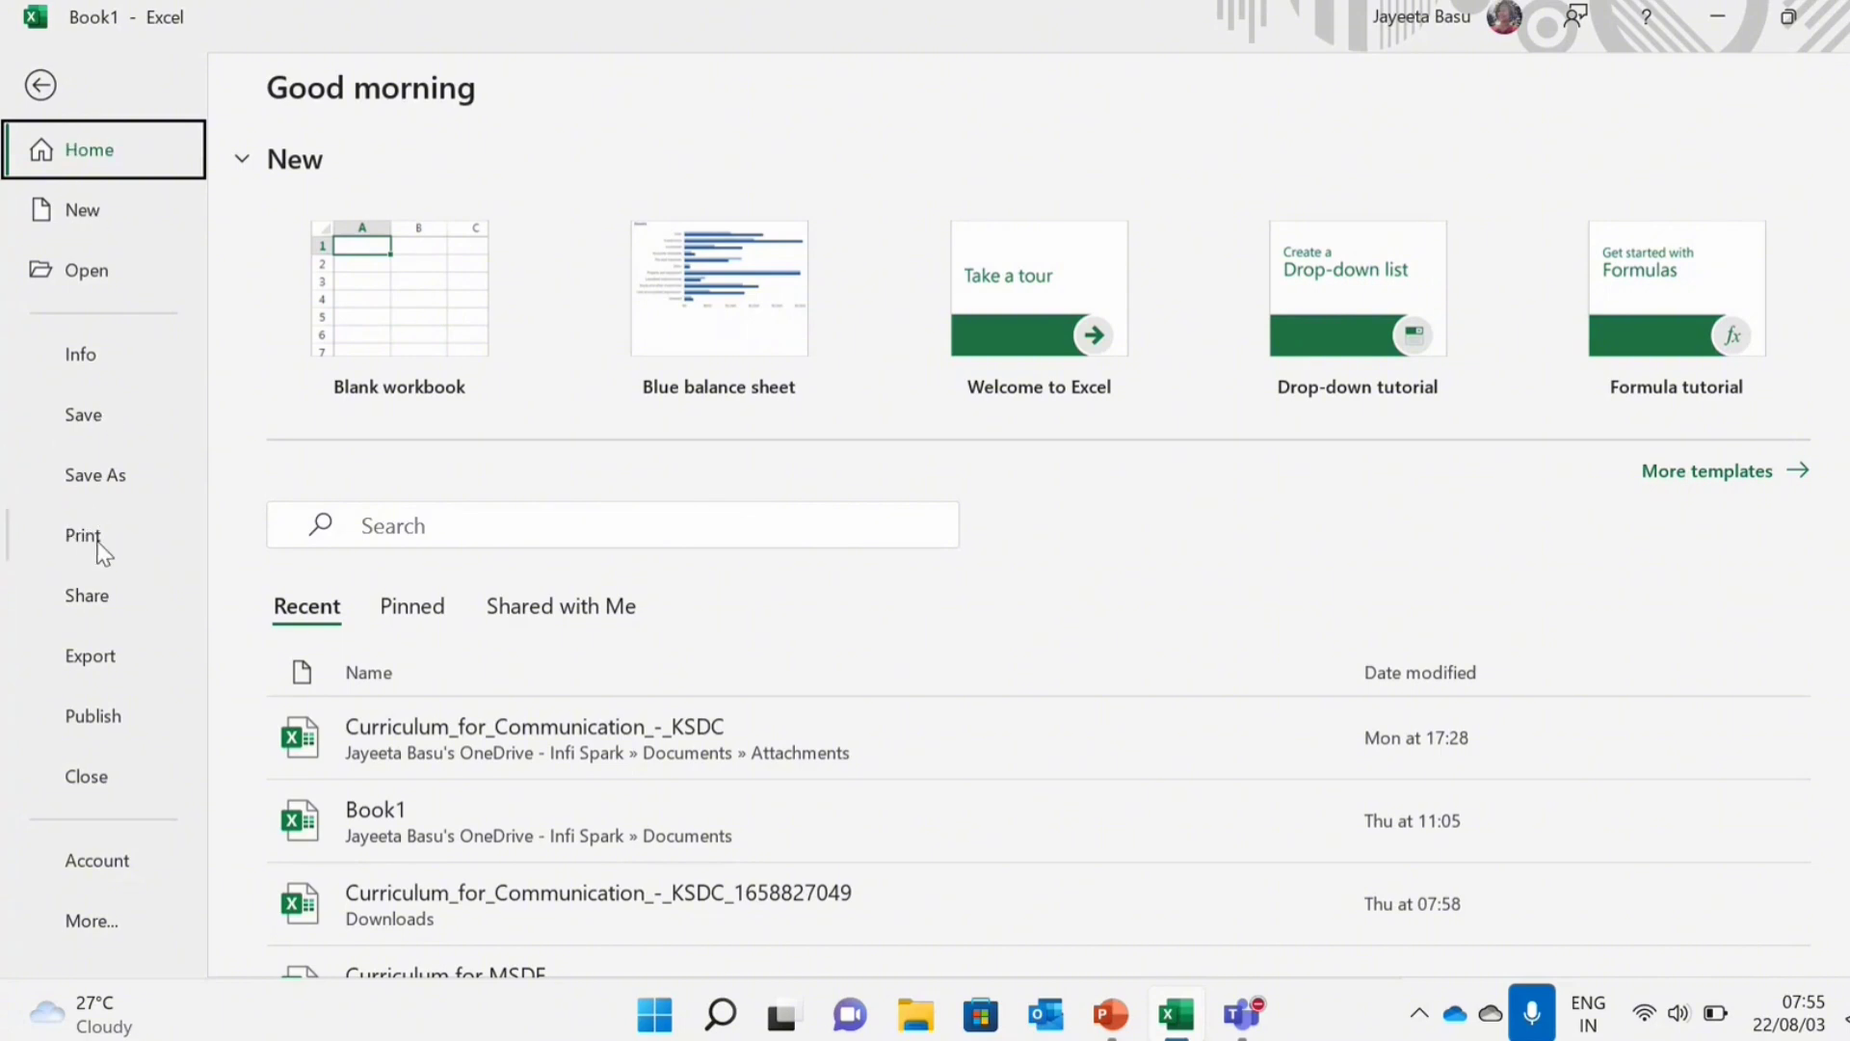
pyautogui.click(112, 541)
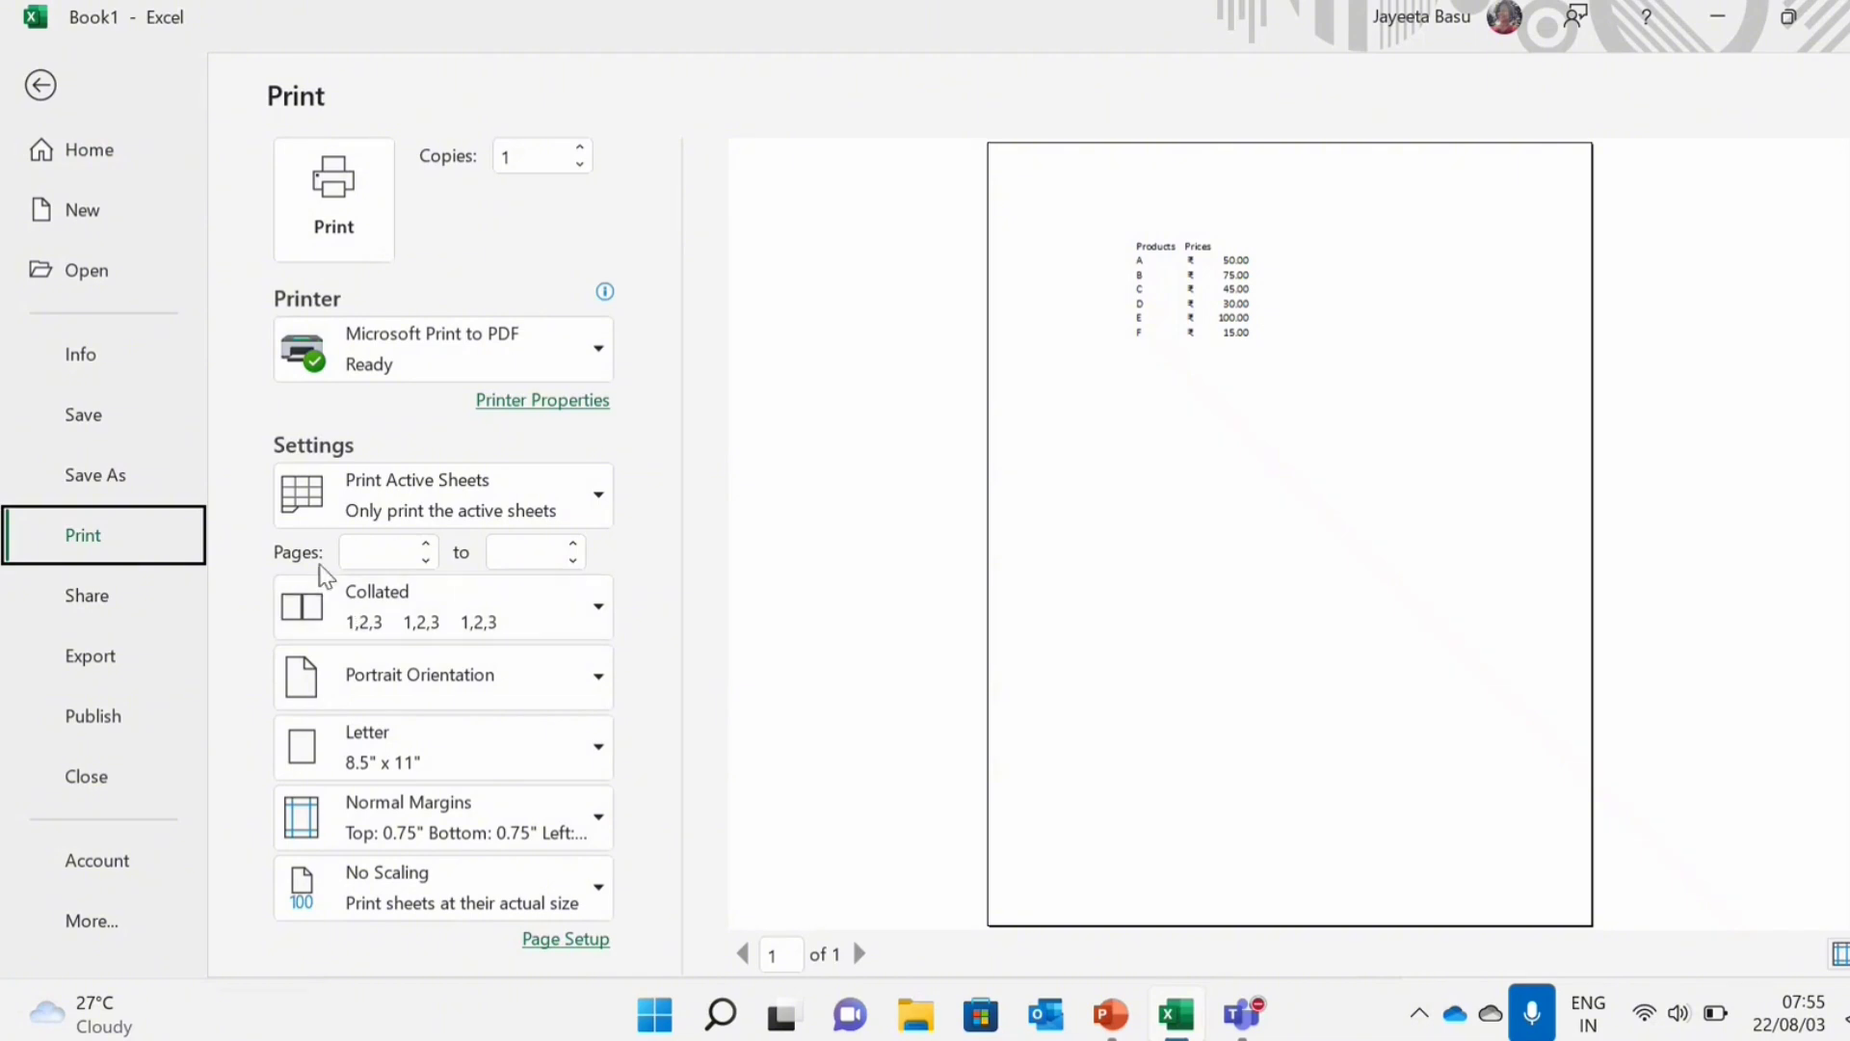
pyautogui.click(359, 488)
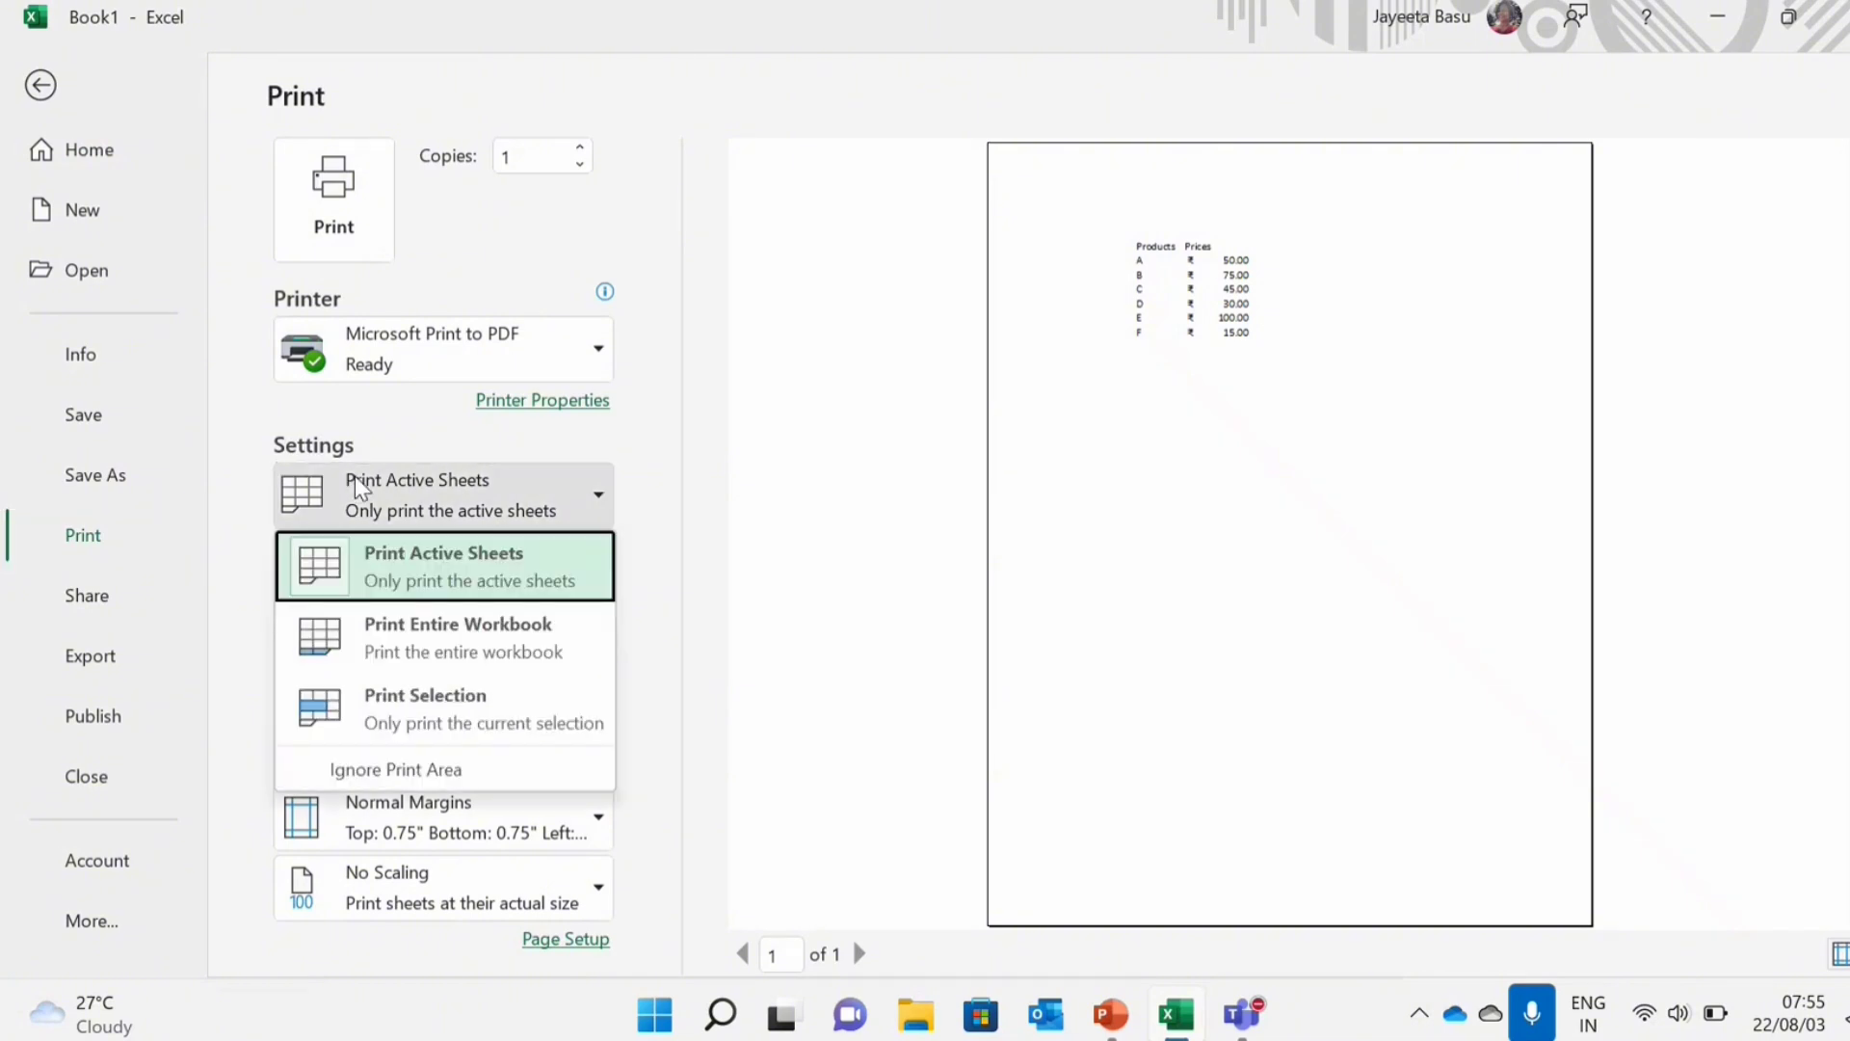
pyautogui.click(358, 489)
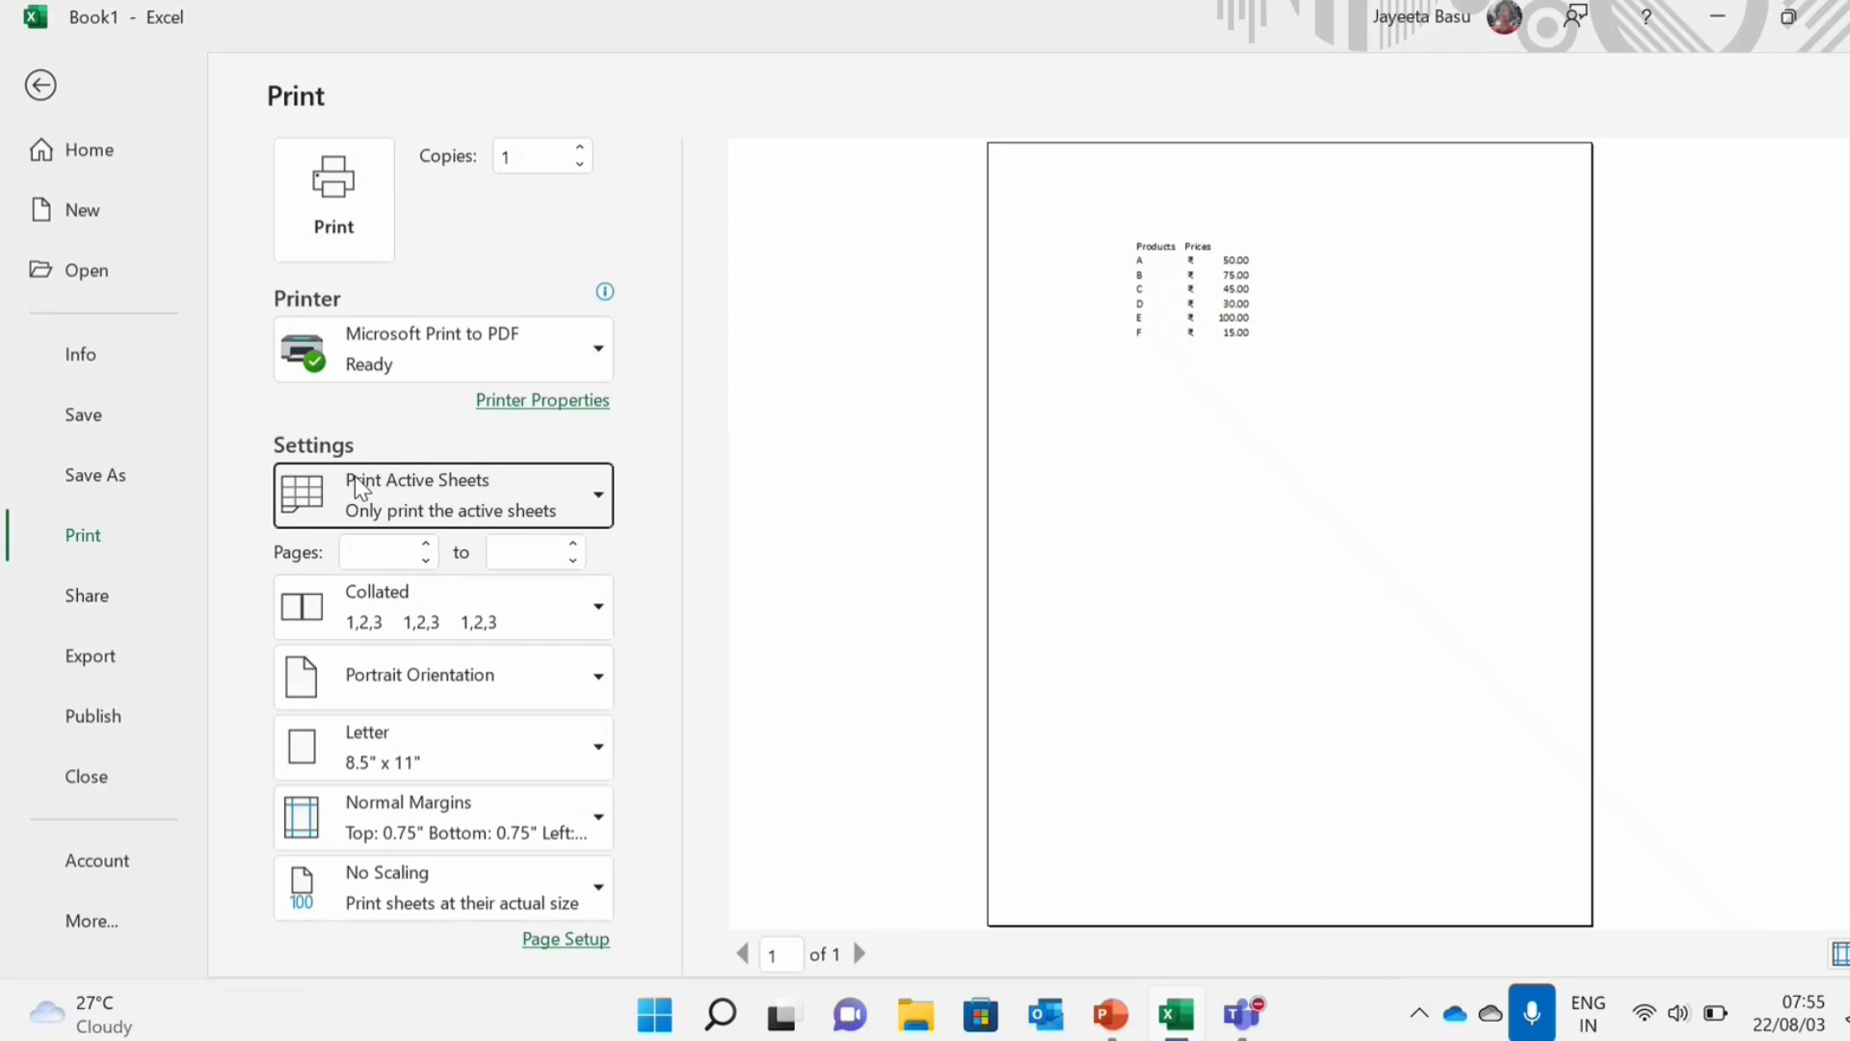
pyautogui.click(40, 86)
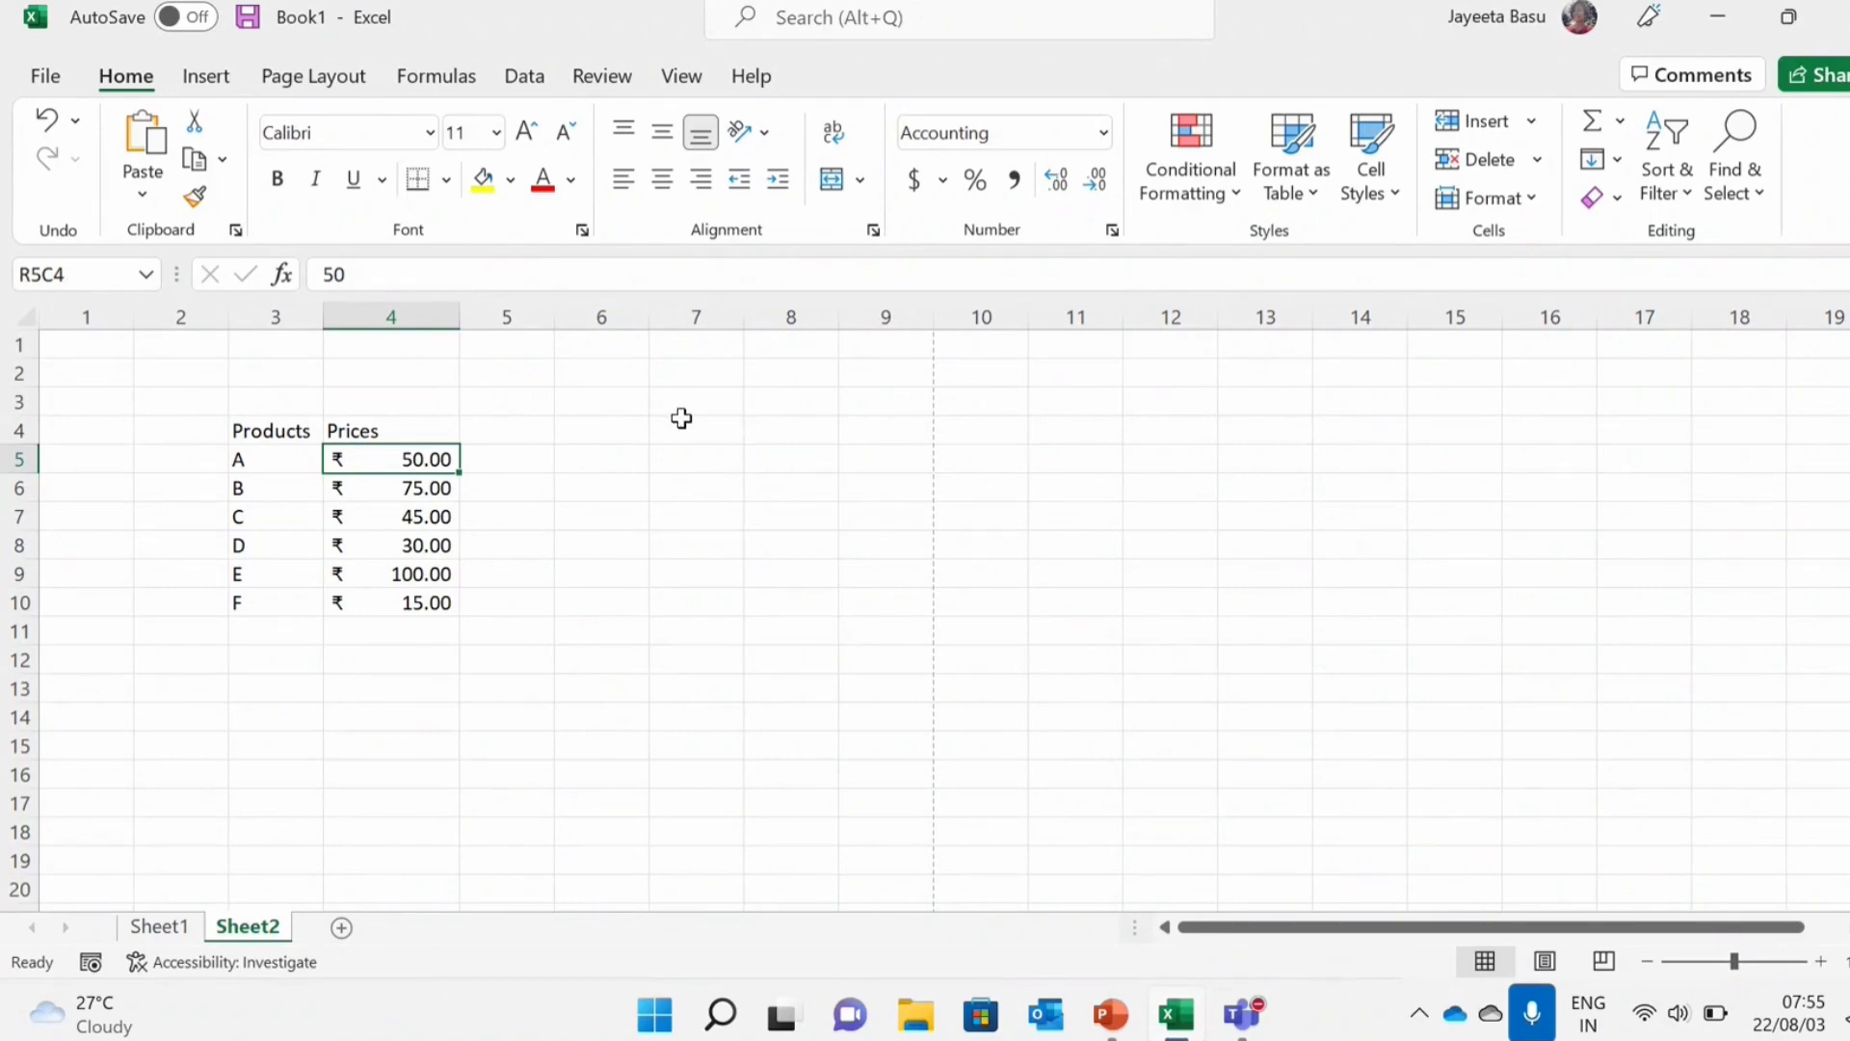
# Add a new worksheet and enter the headers Serial No. and Product Name in row 3, starting in column 1
pyautogui.click(342, 929)
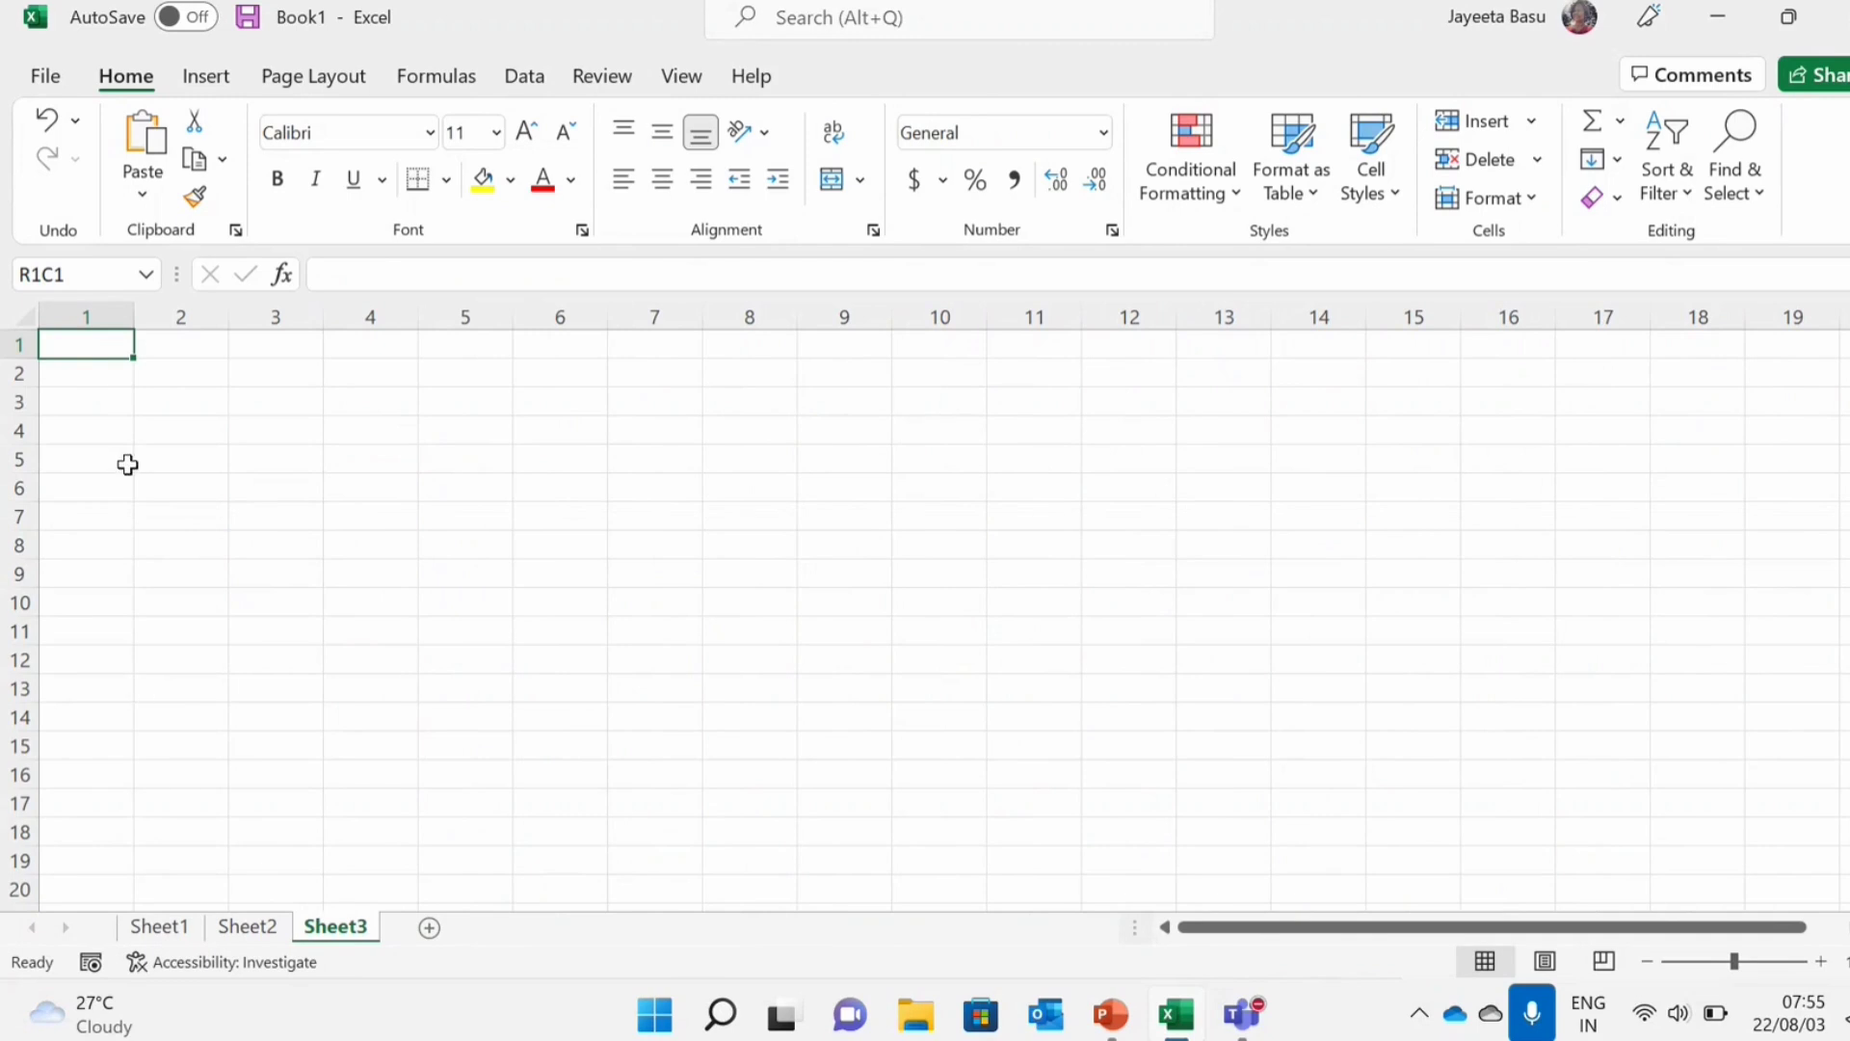
pyautogui.click(129, 412)
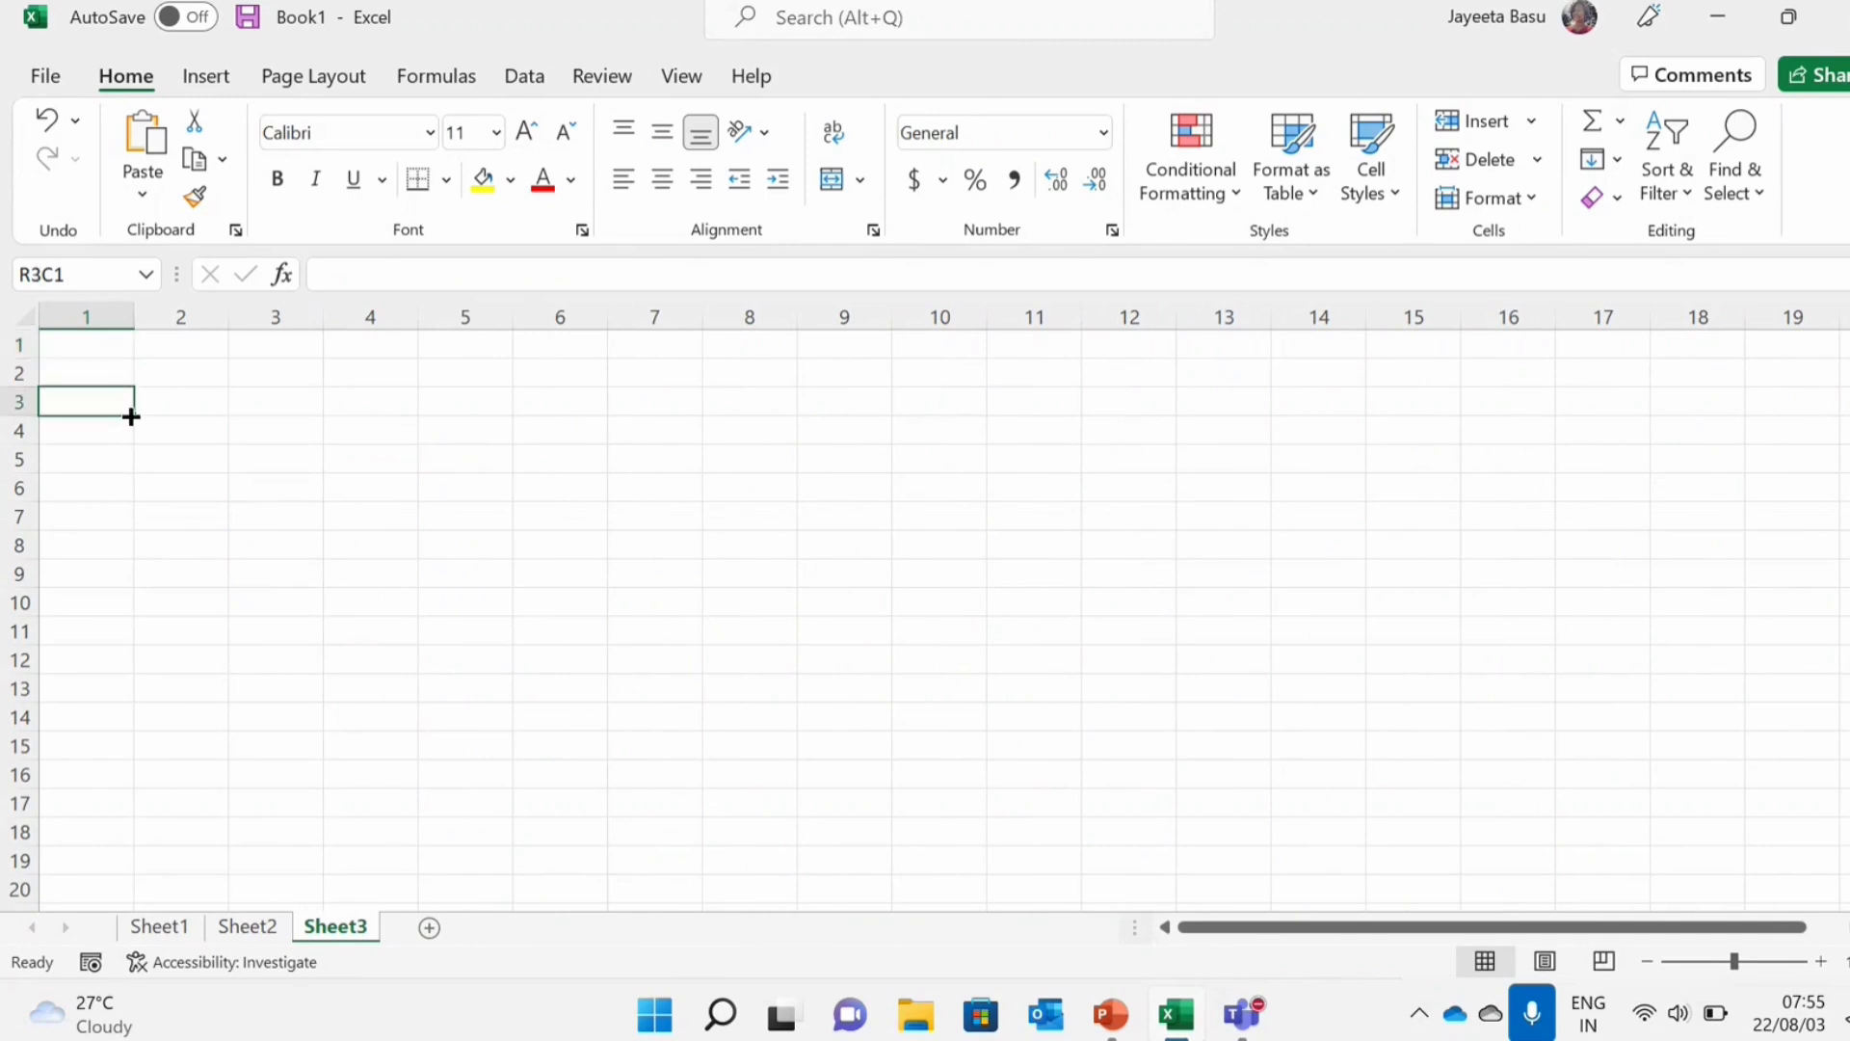
pyautogui.write('Se')
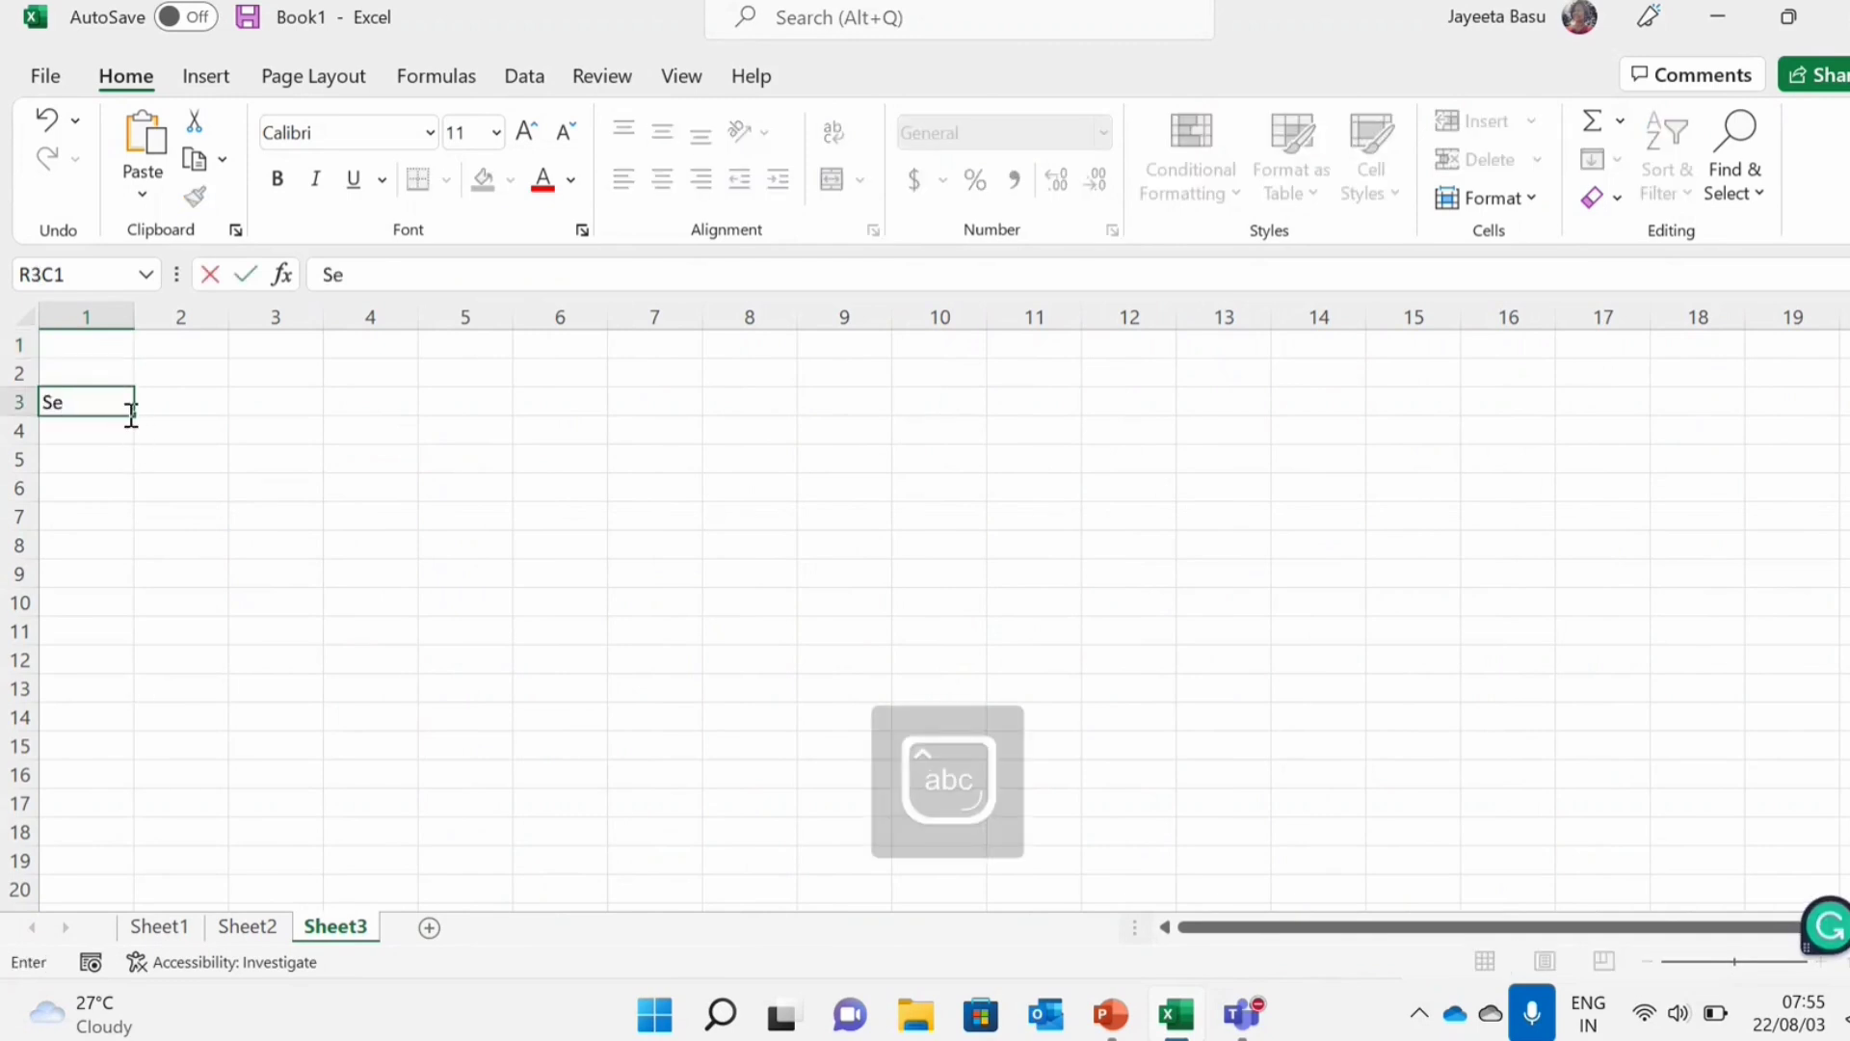
pyautogui.write('rial No.')
pyautogui.press('Tab')
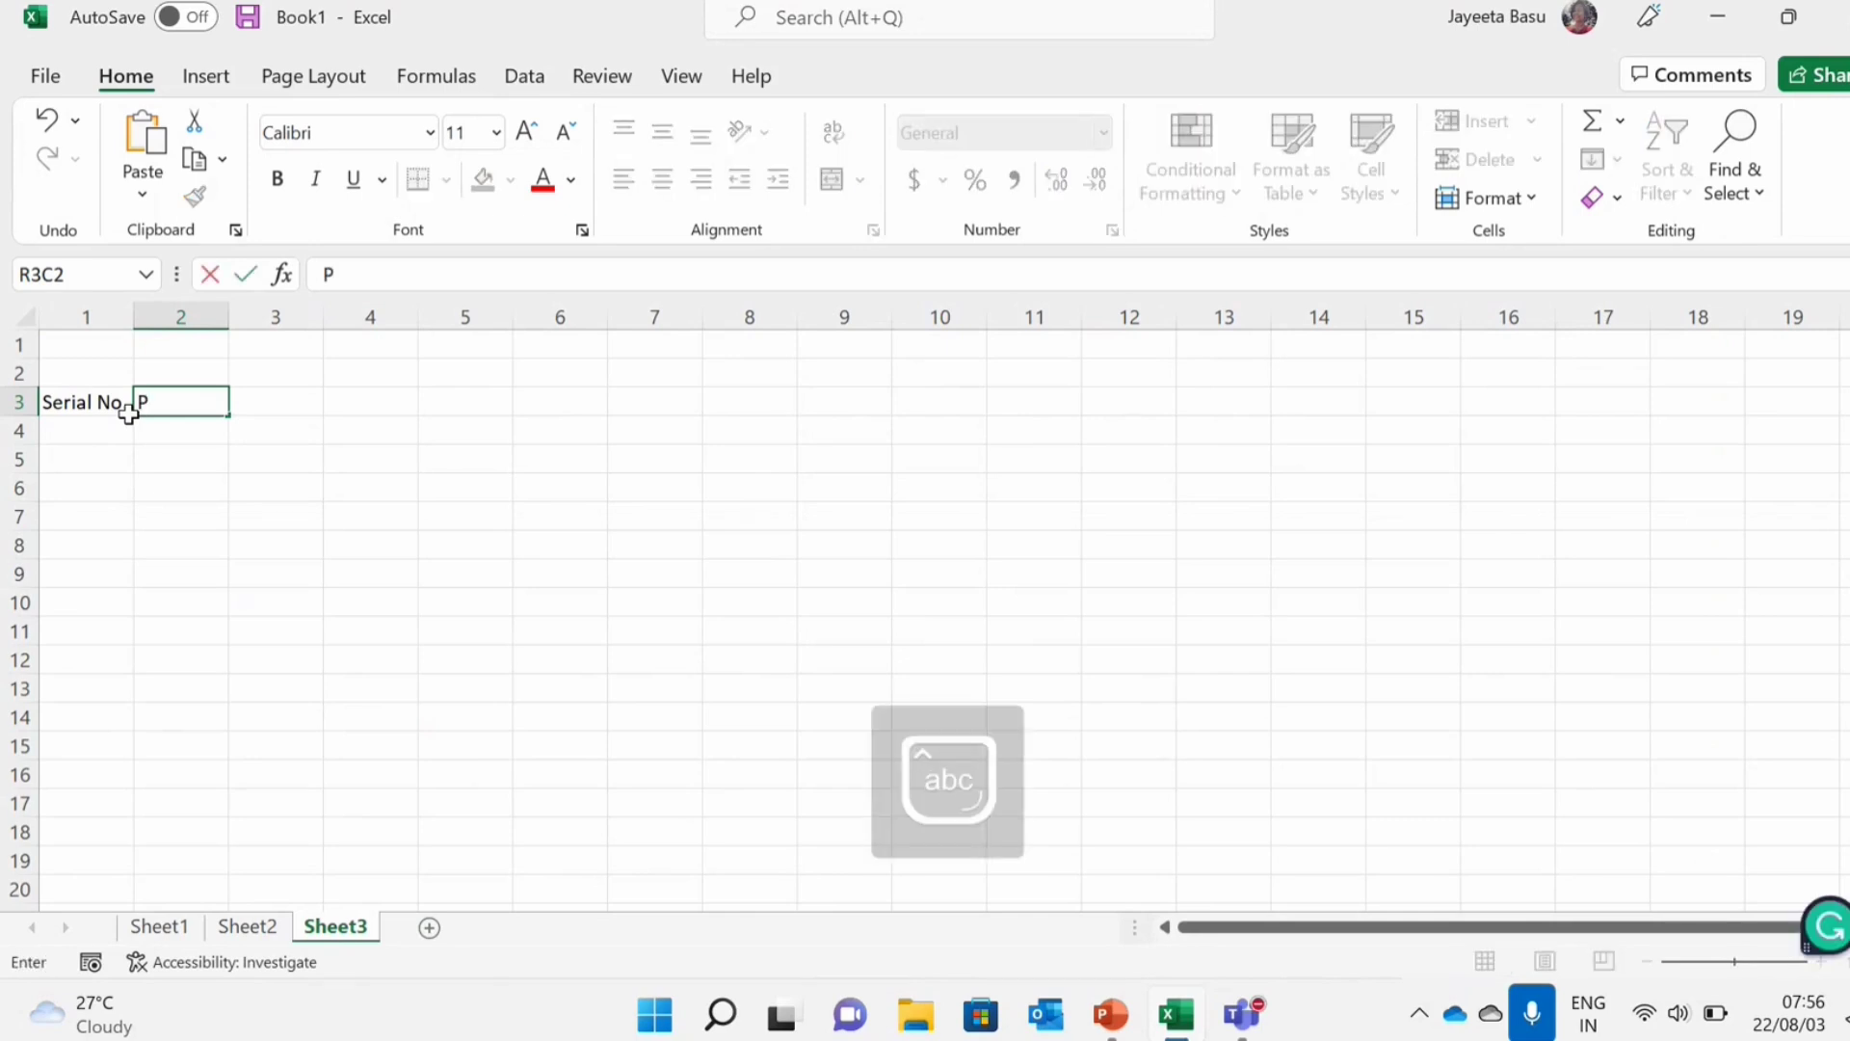
pyautogui.write('roduct Name')
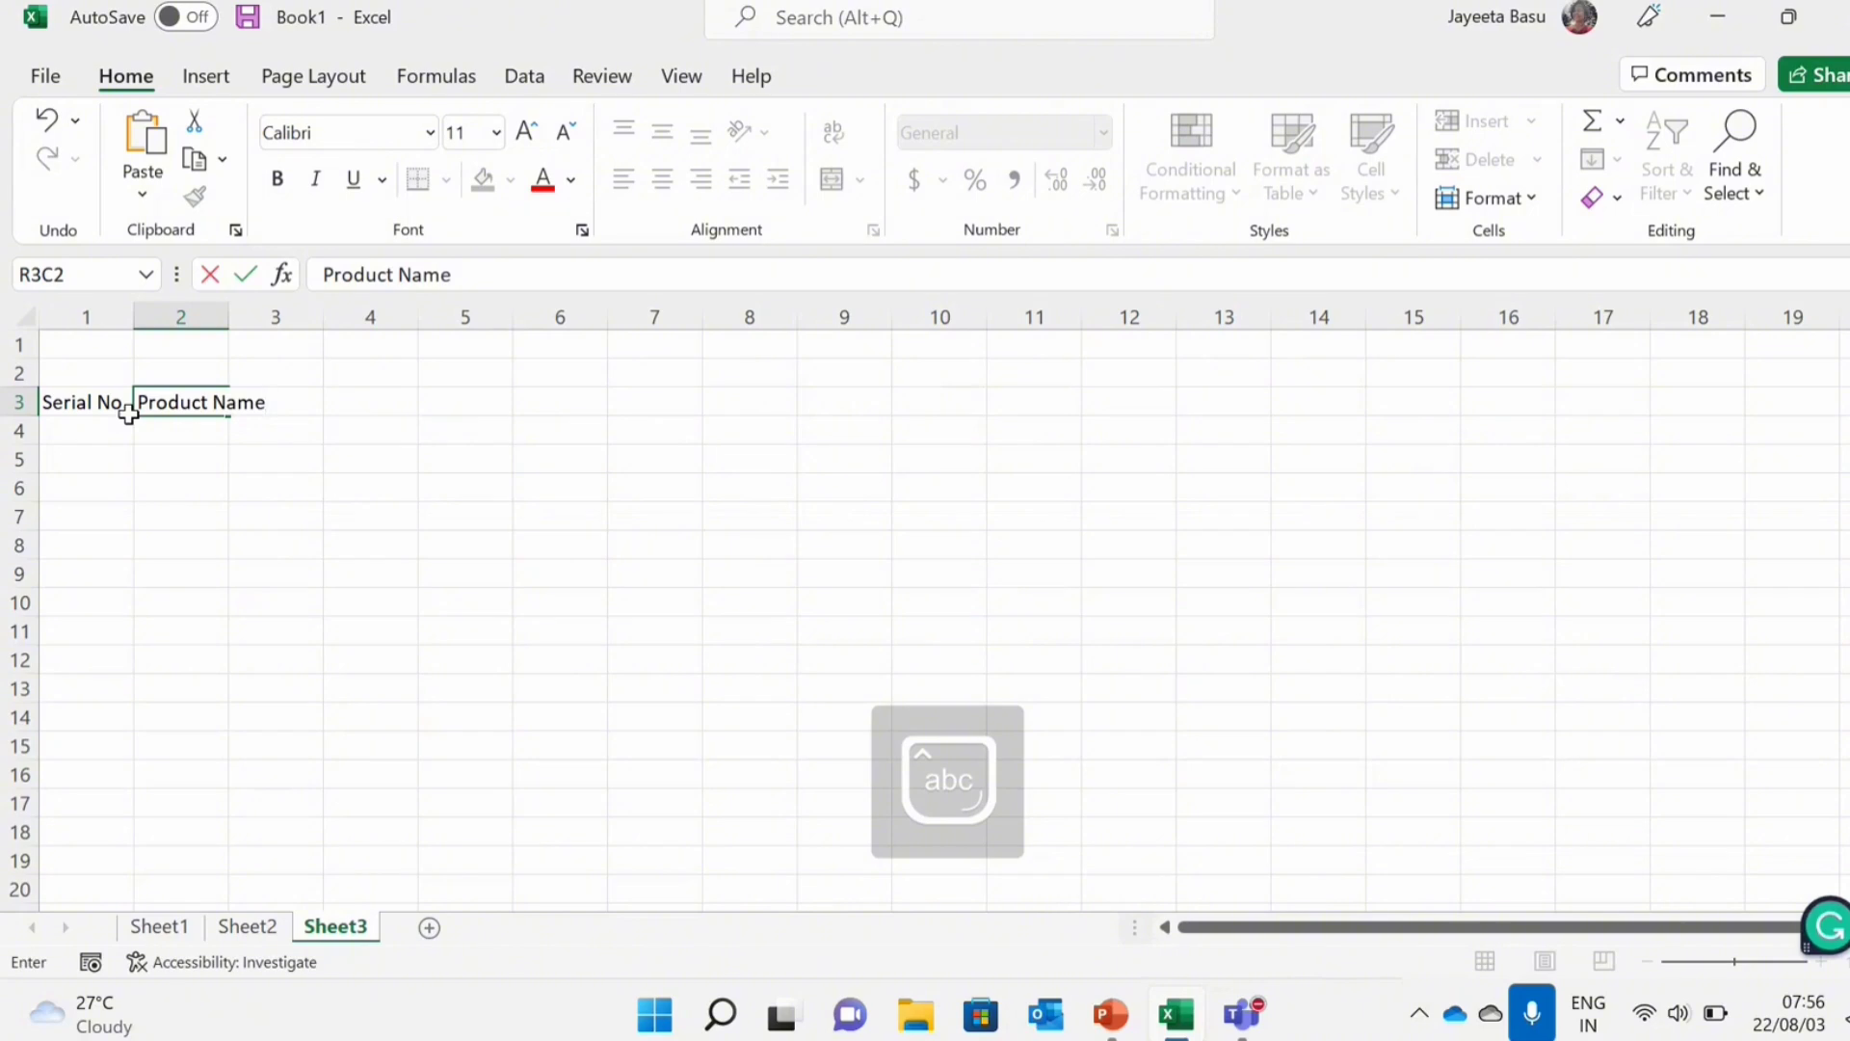
# Wrap the text of the Product Name header cell
pyautogui.click(356, 406)
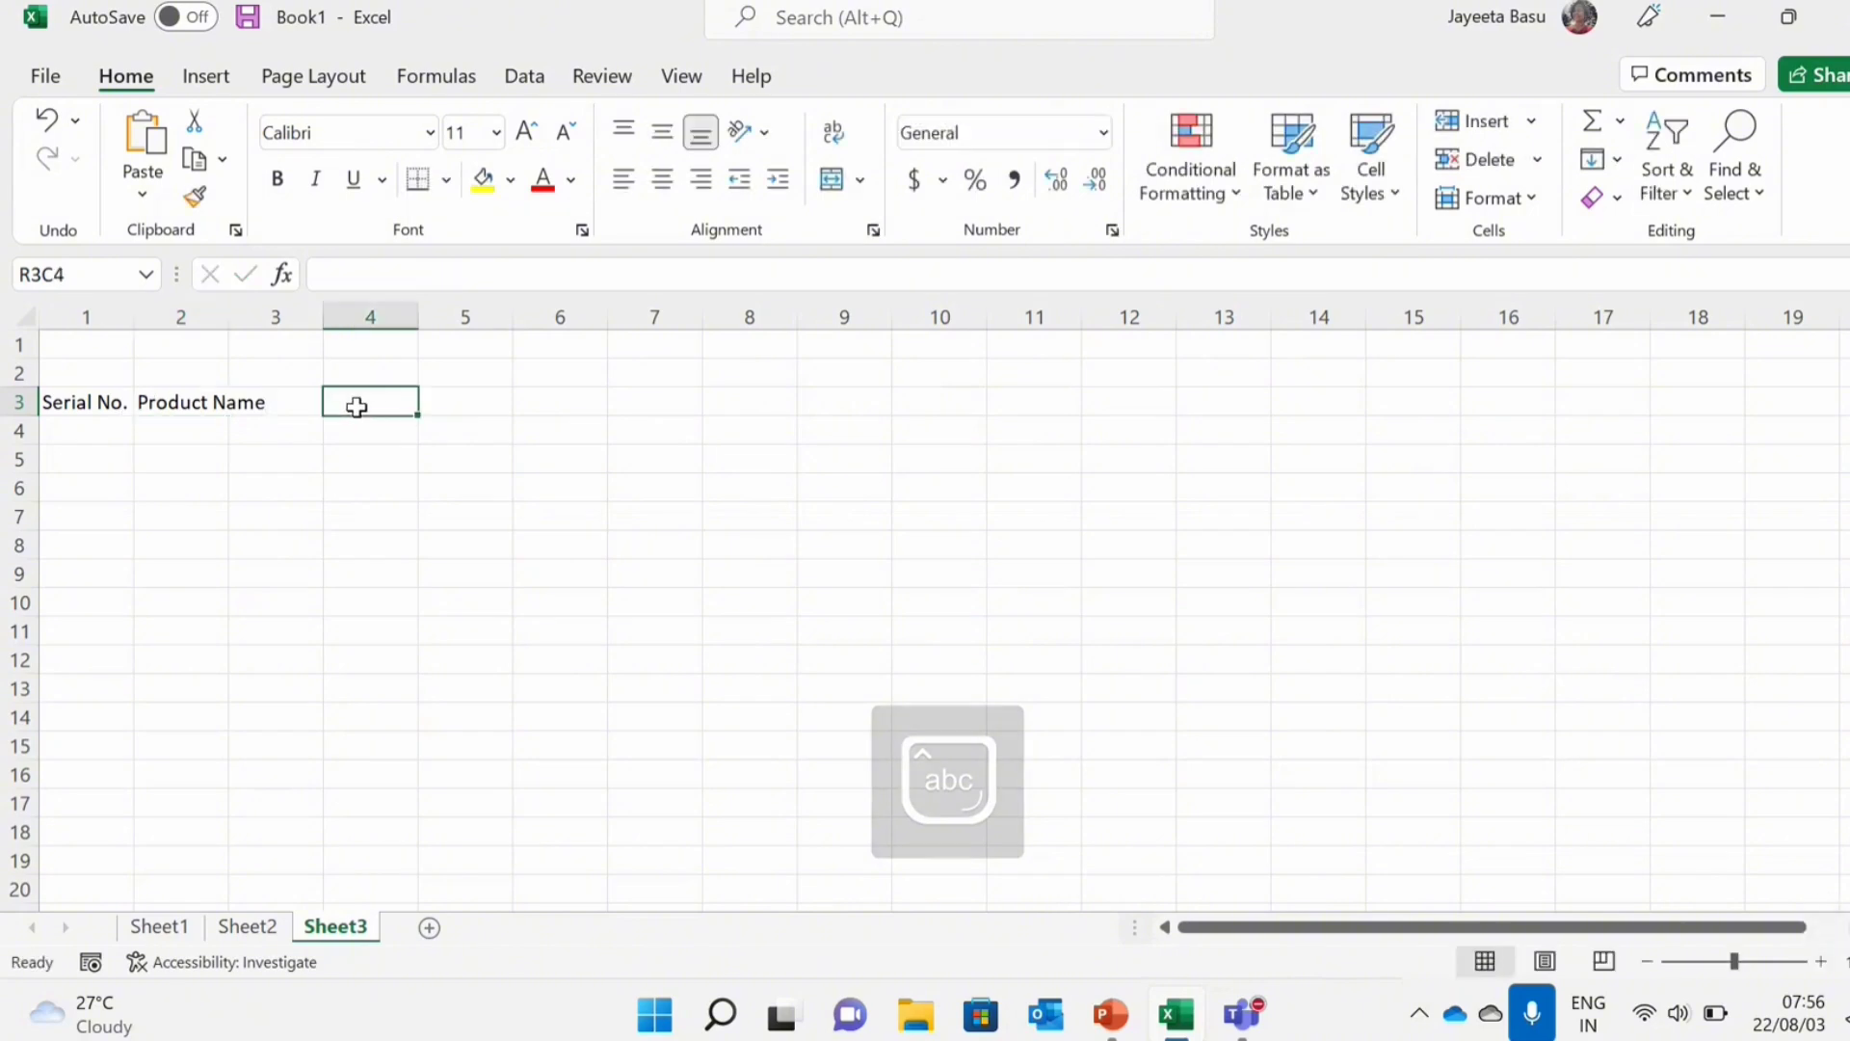
pyautogui.click(218, 402)
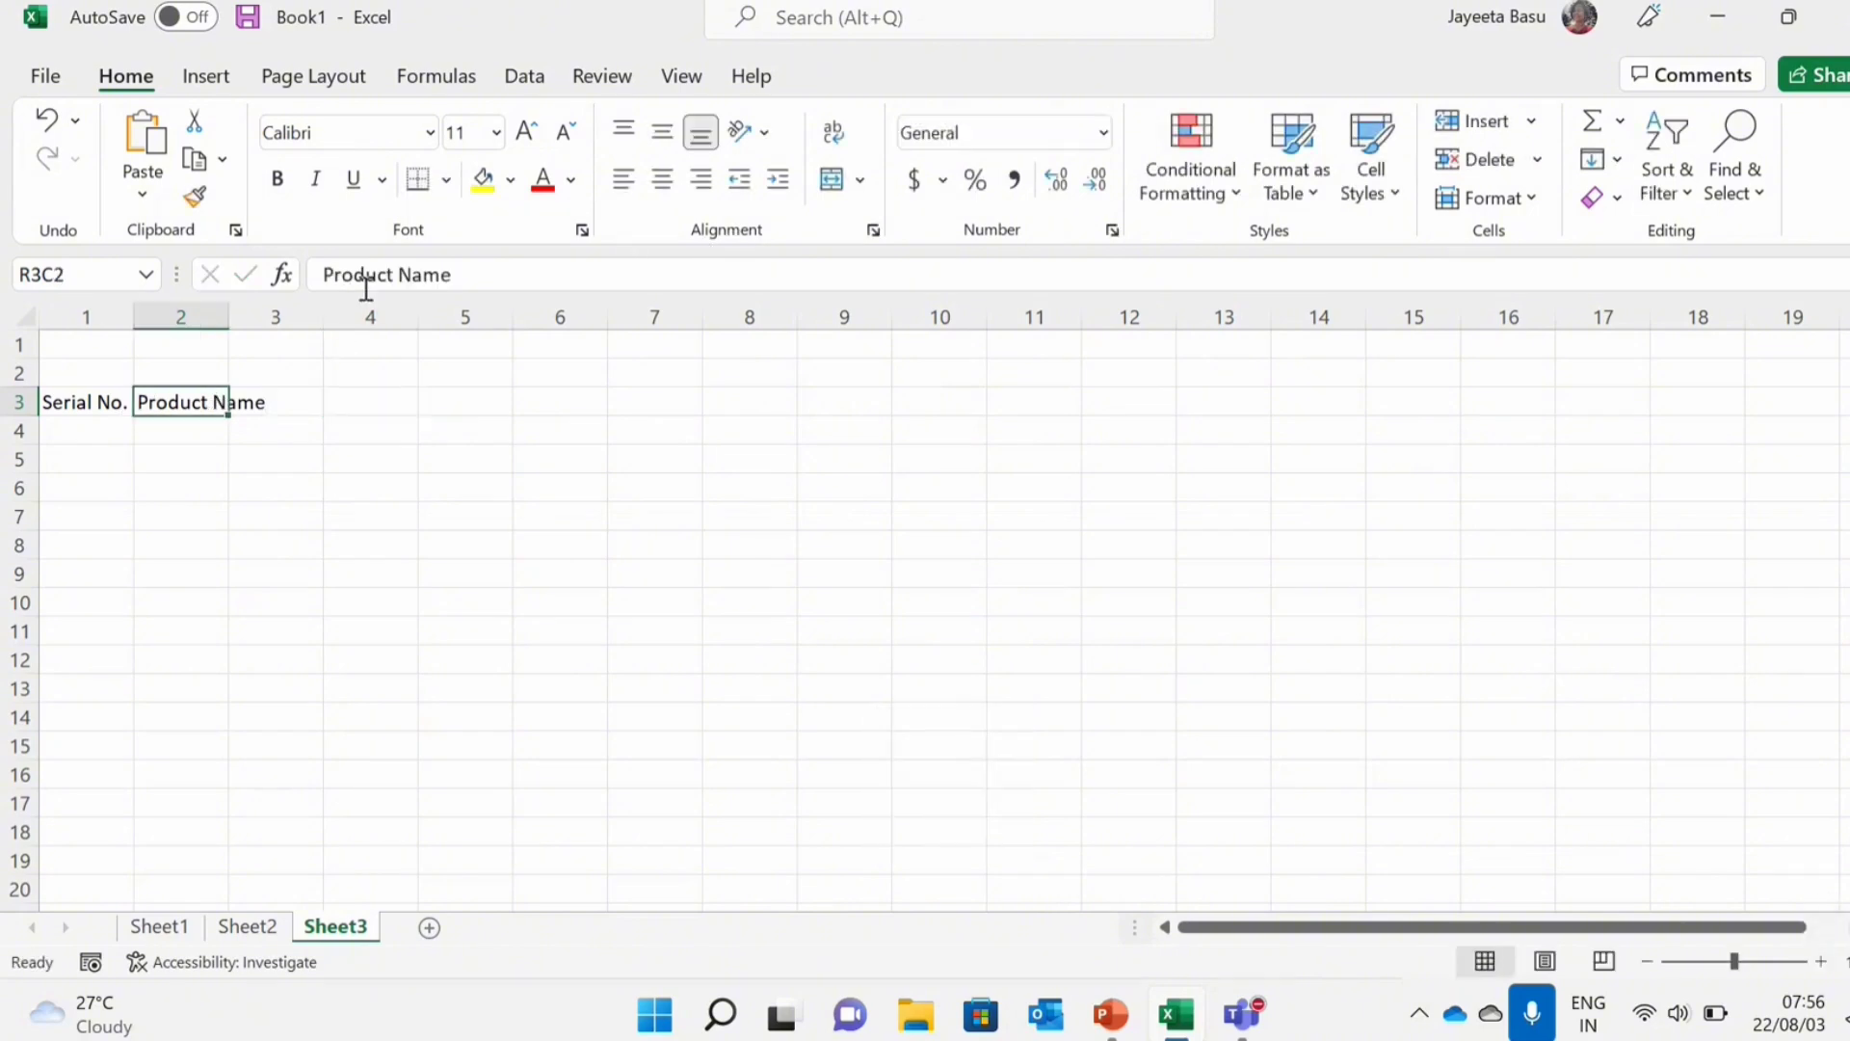
pyautogui.click(831, 133)
# Enter the headers Countries and Cost Price in columns 3 and 4 of row 3
pyautogui.click(267, 441)
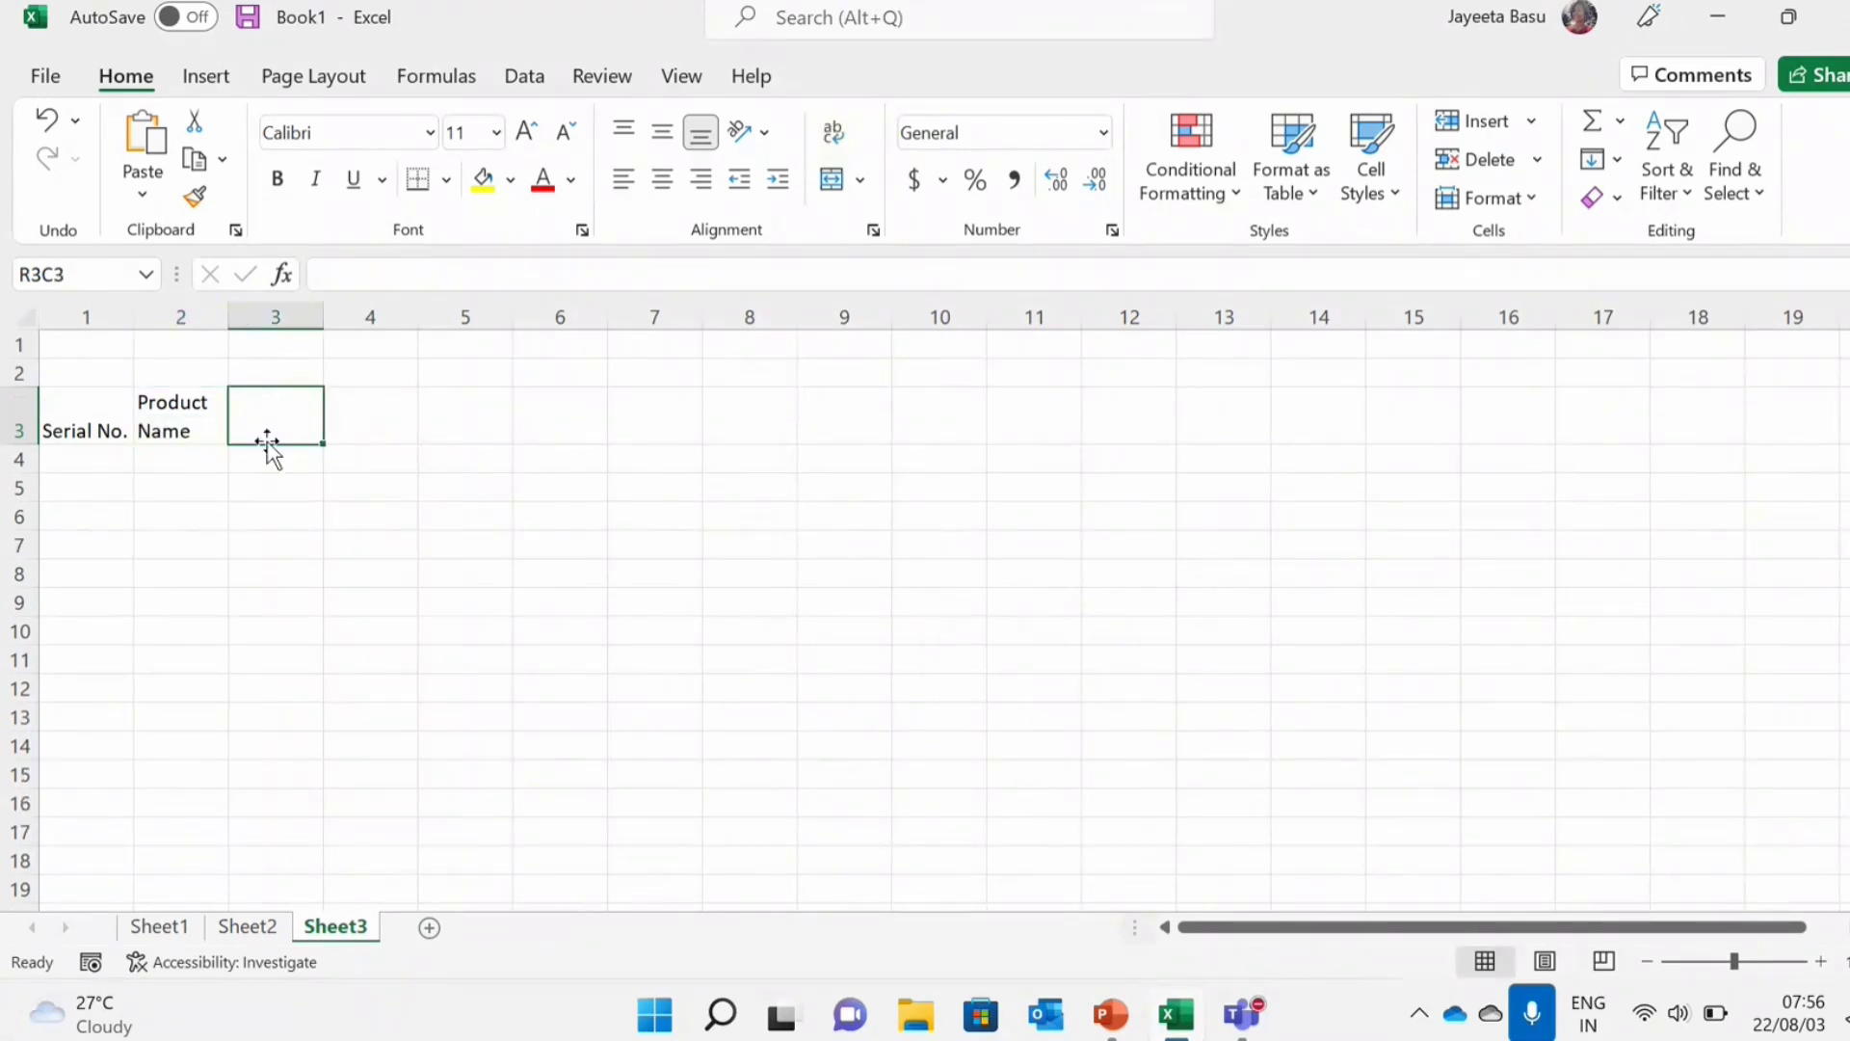
pyautogui.write('Countr')
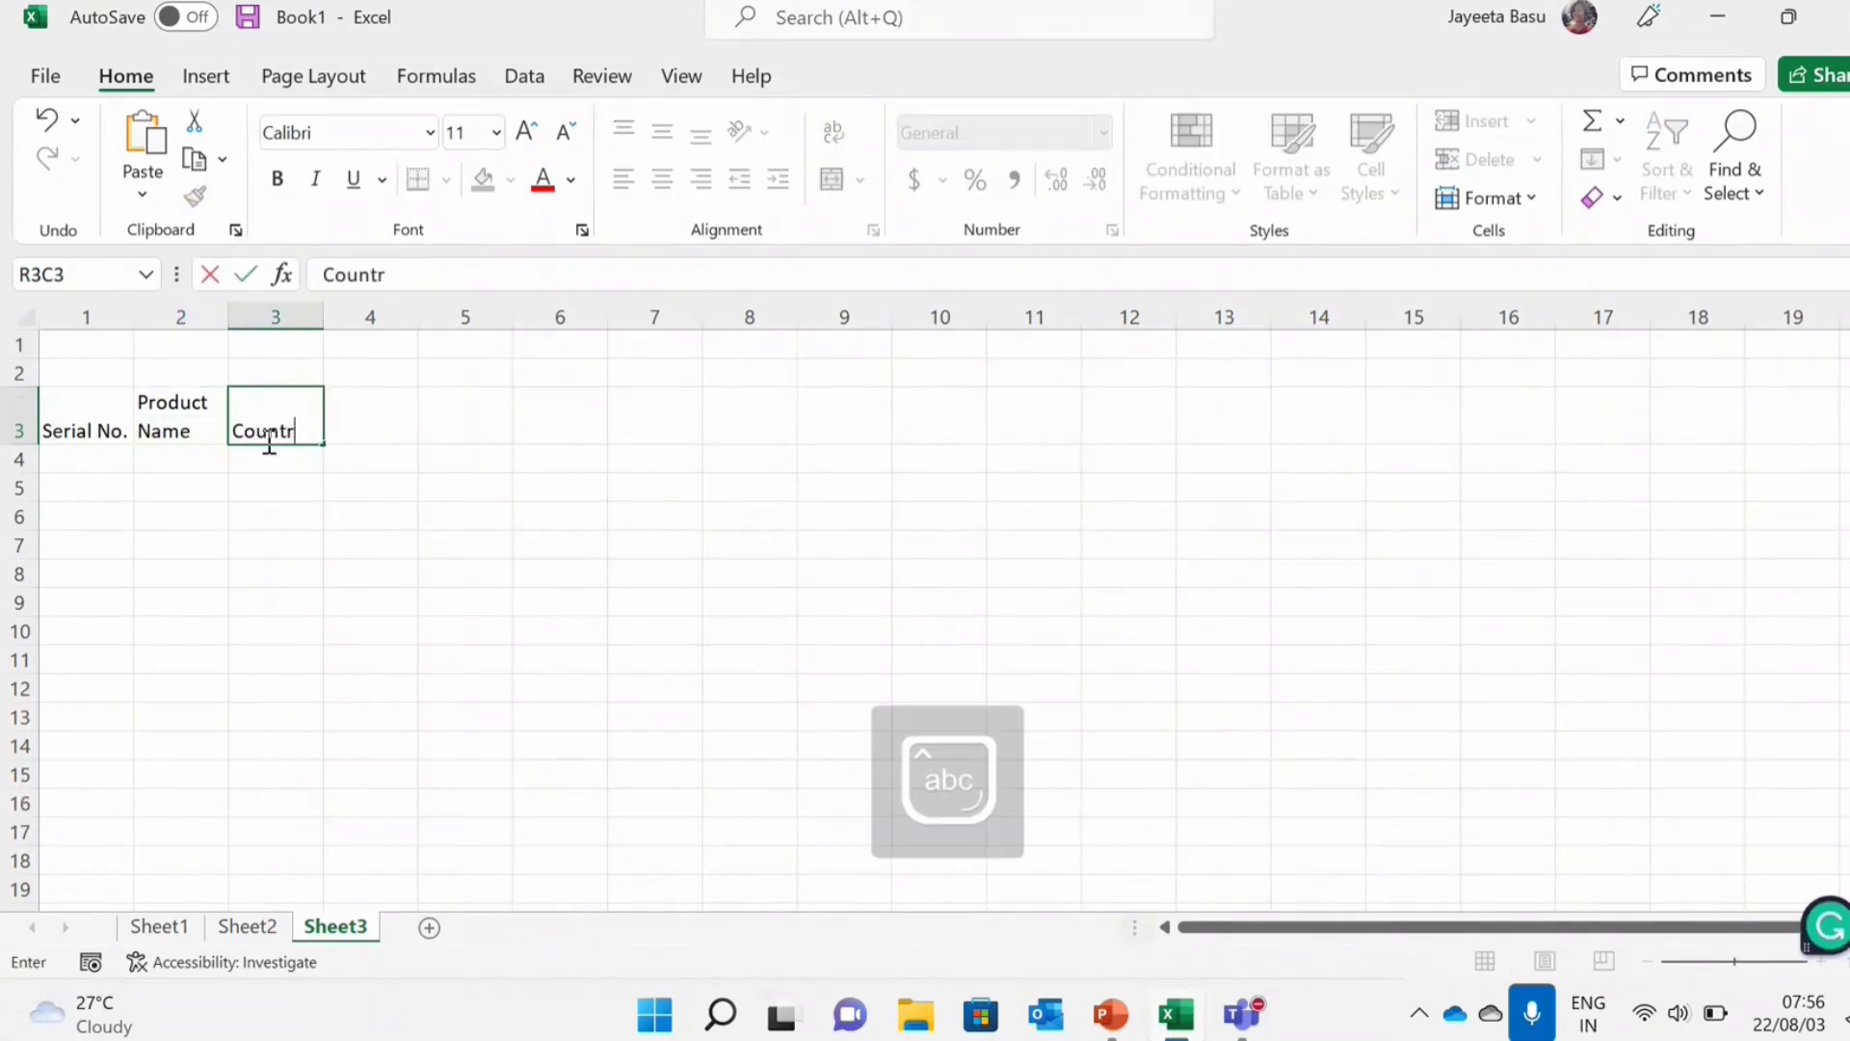
pyautogui.write('ies')
pyautogui.press('Tab')
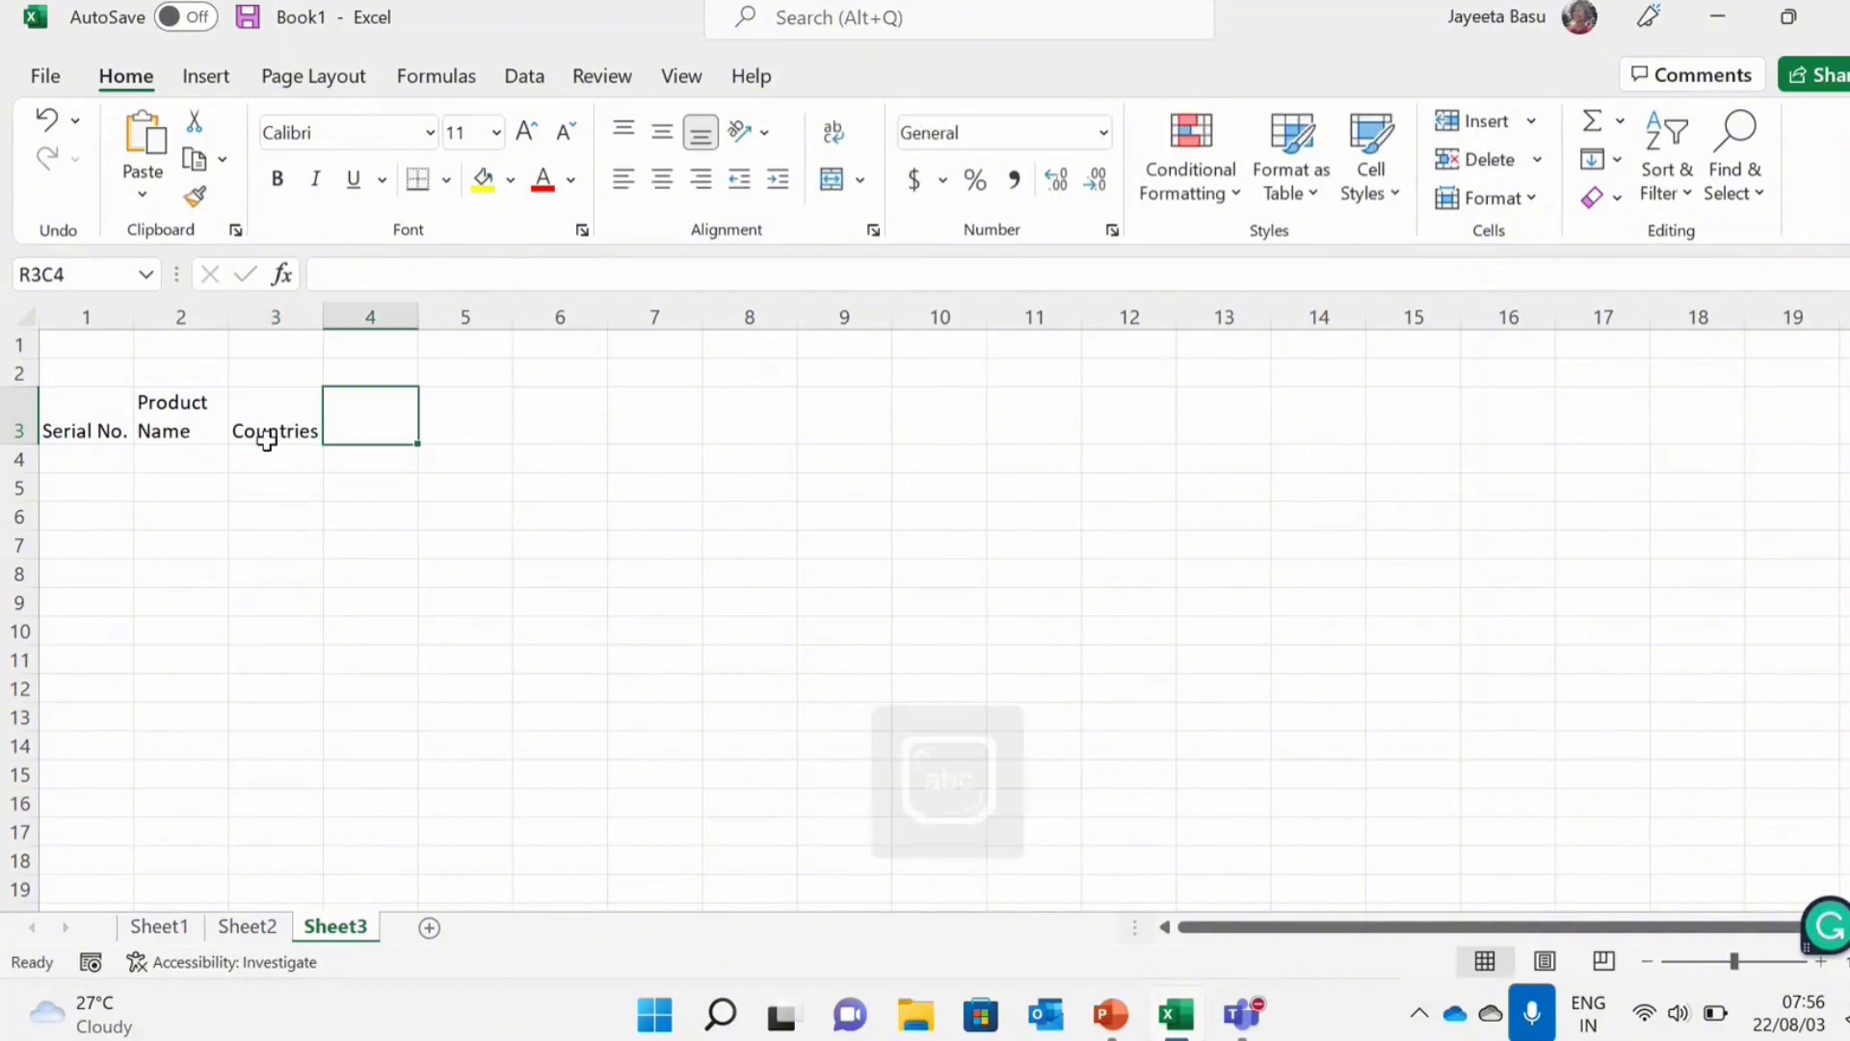
pyautogui.press('capslock')
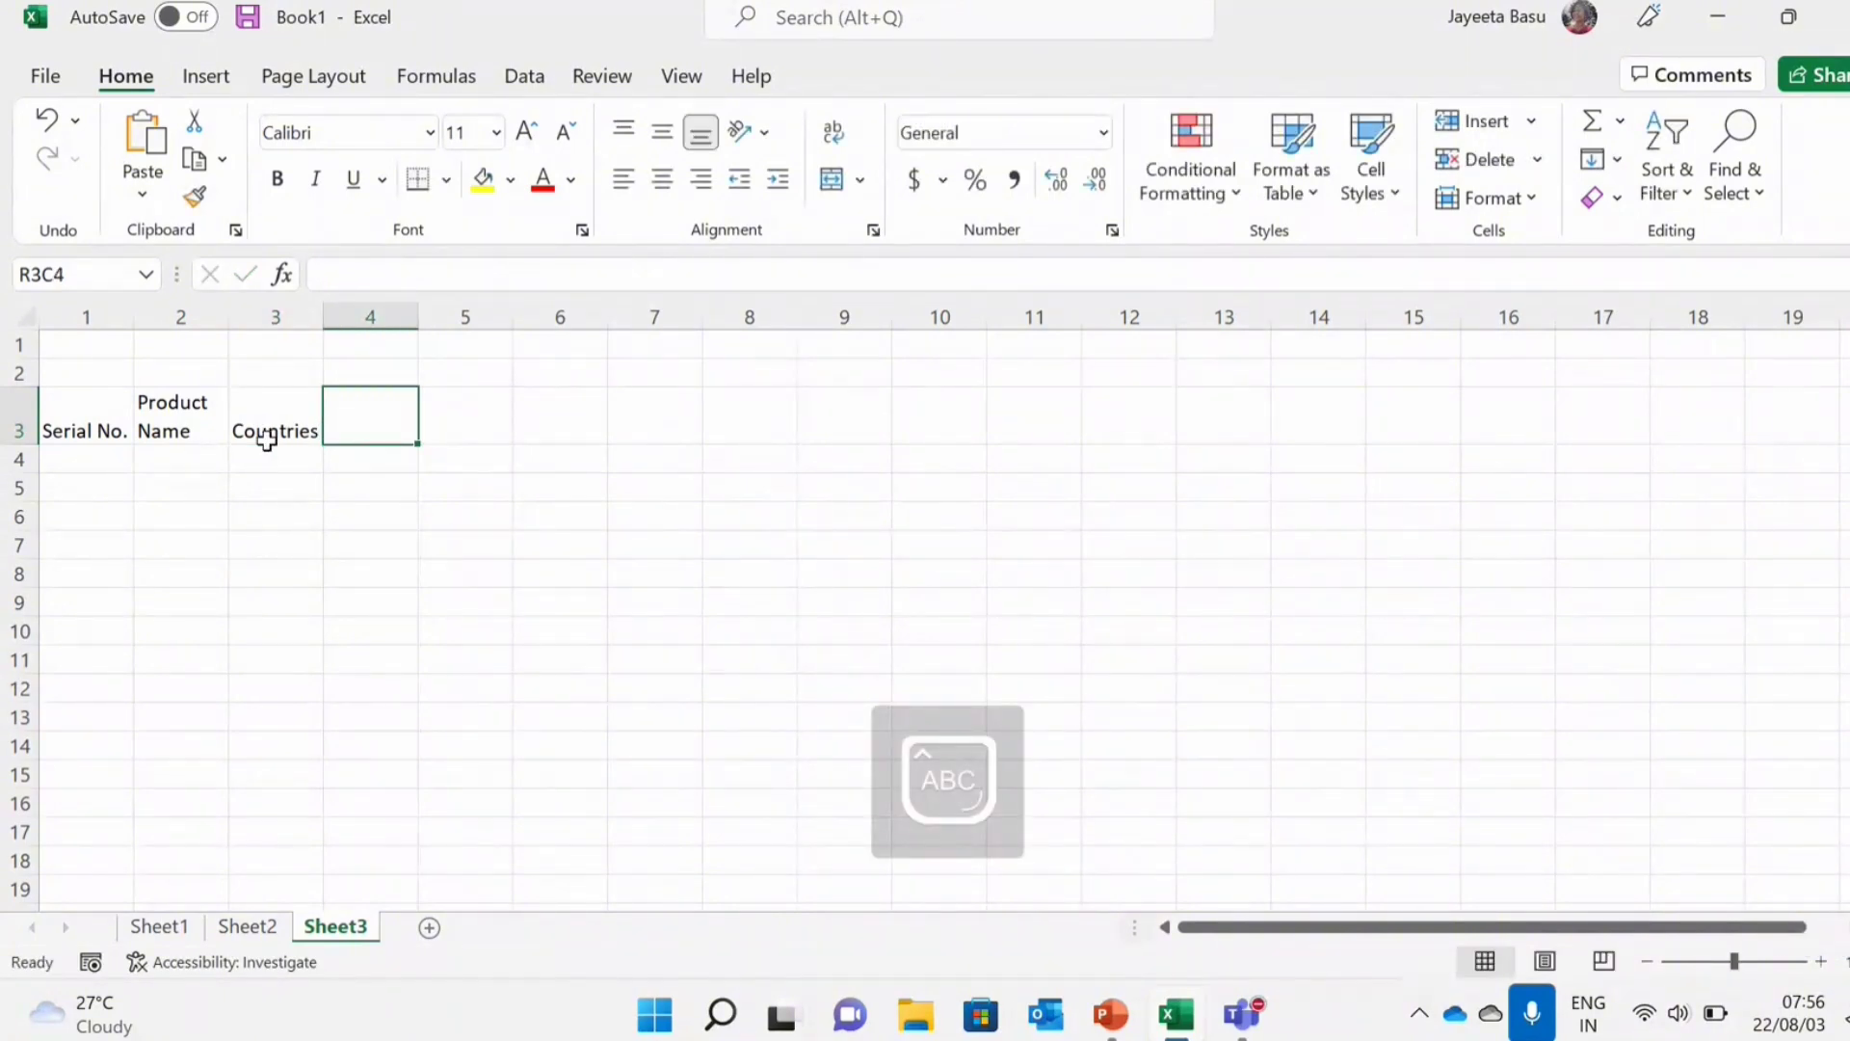
pyautogui.write('C')
pyautogui.press('capslock')
pyautogui.write('ost')
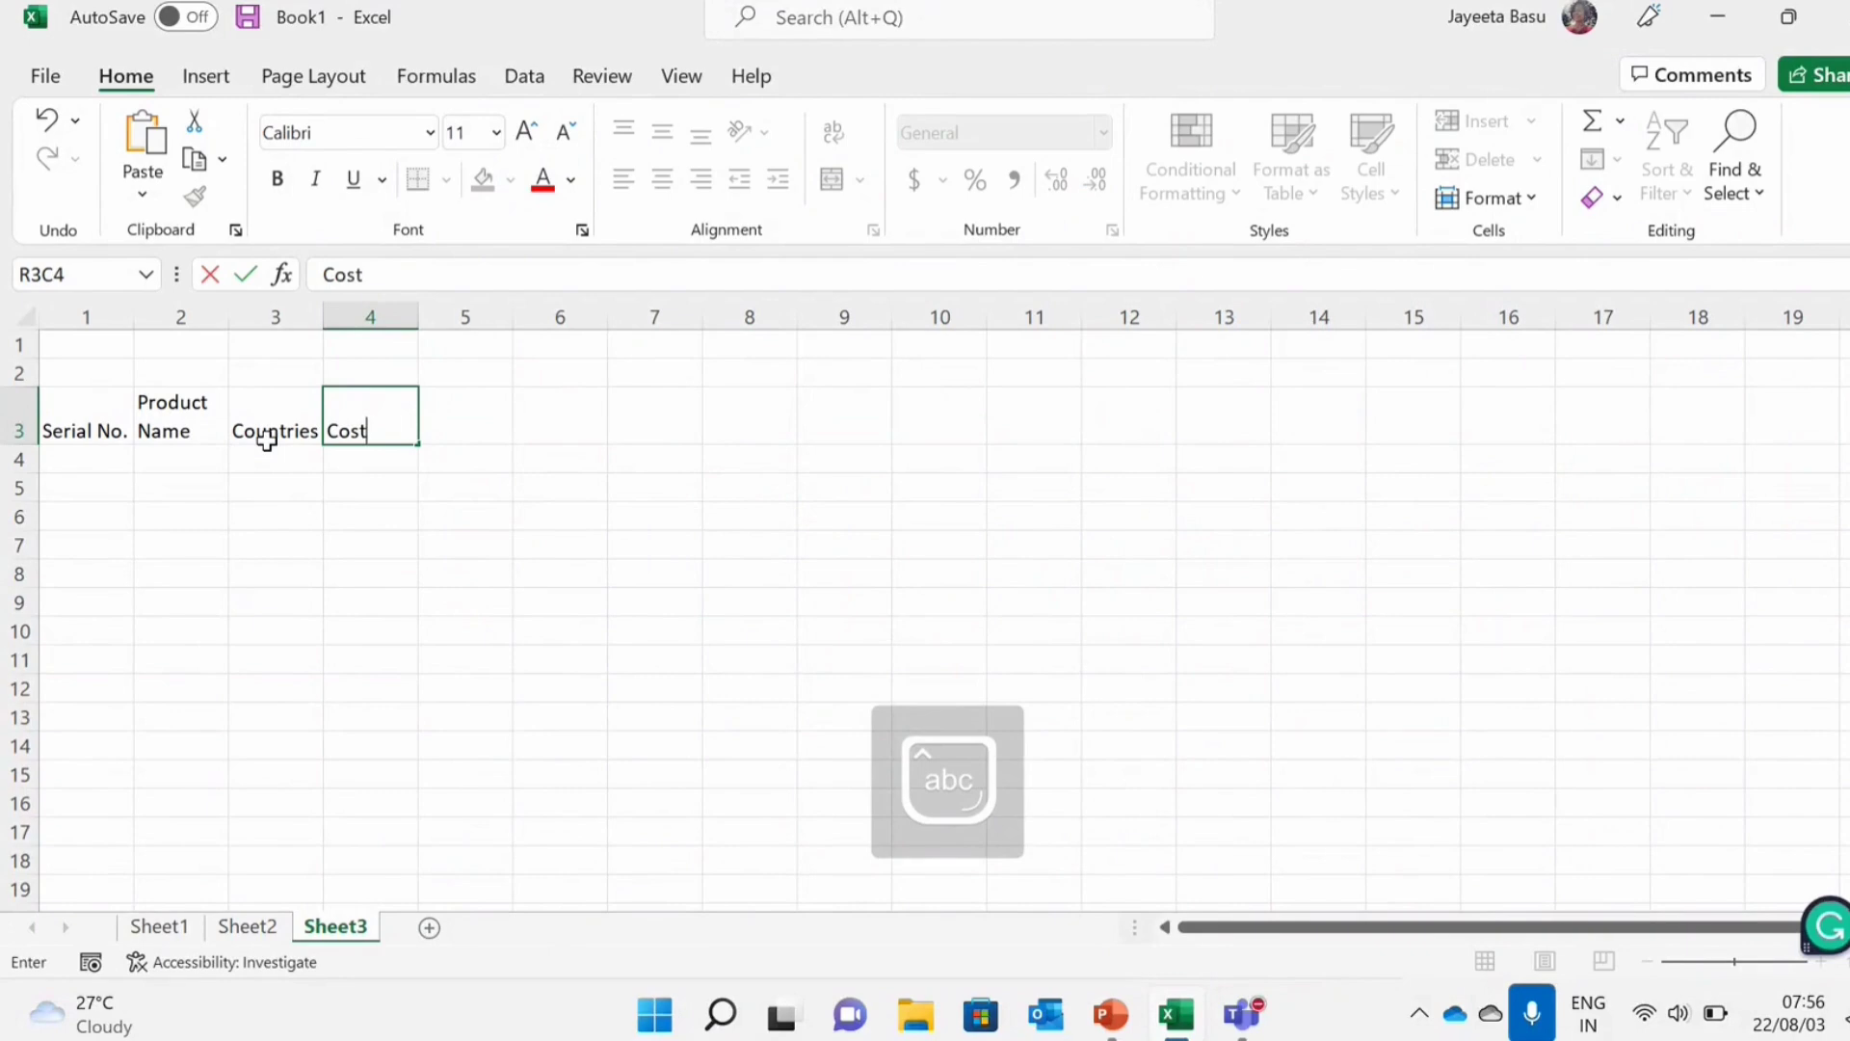
pyautogui.write(' Price')
# Enter the month headers January and February in columns 5 and 6 of row 3
pyautogui.press('Tab')
pyautogui.press('capslock')
pyautogui.write('J')
pyautogui.press('capslock')
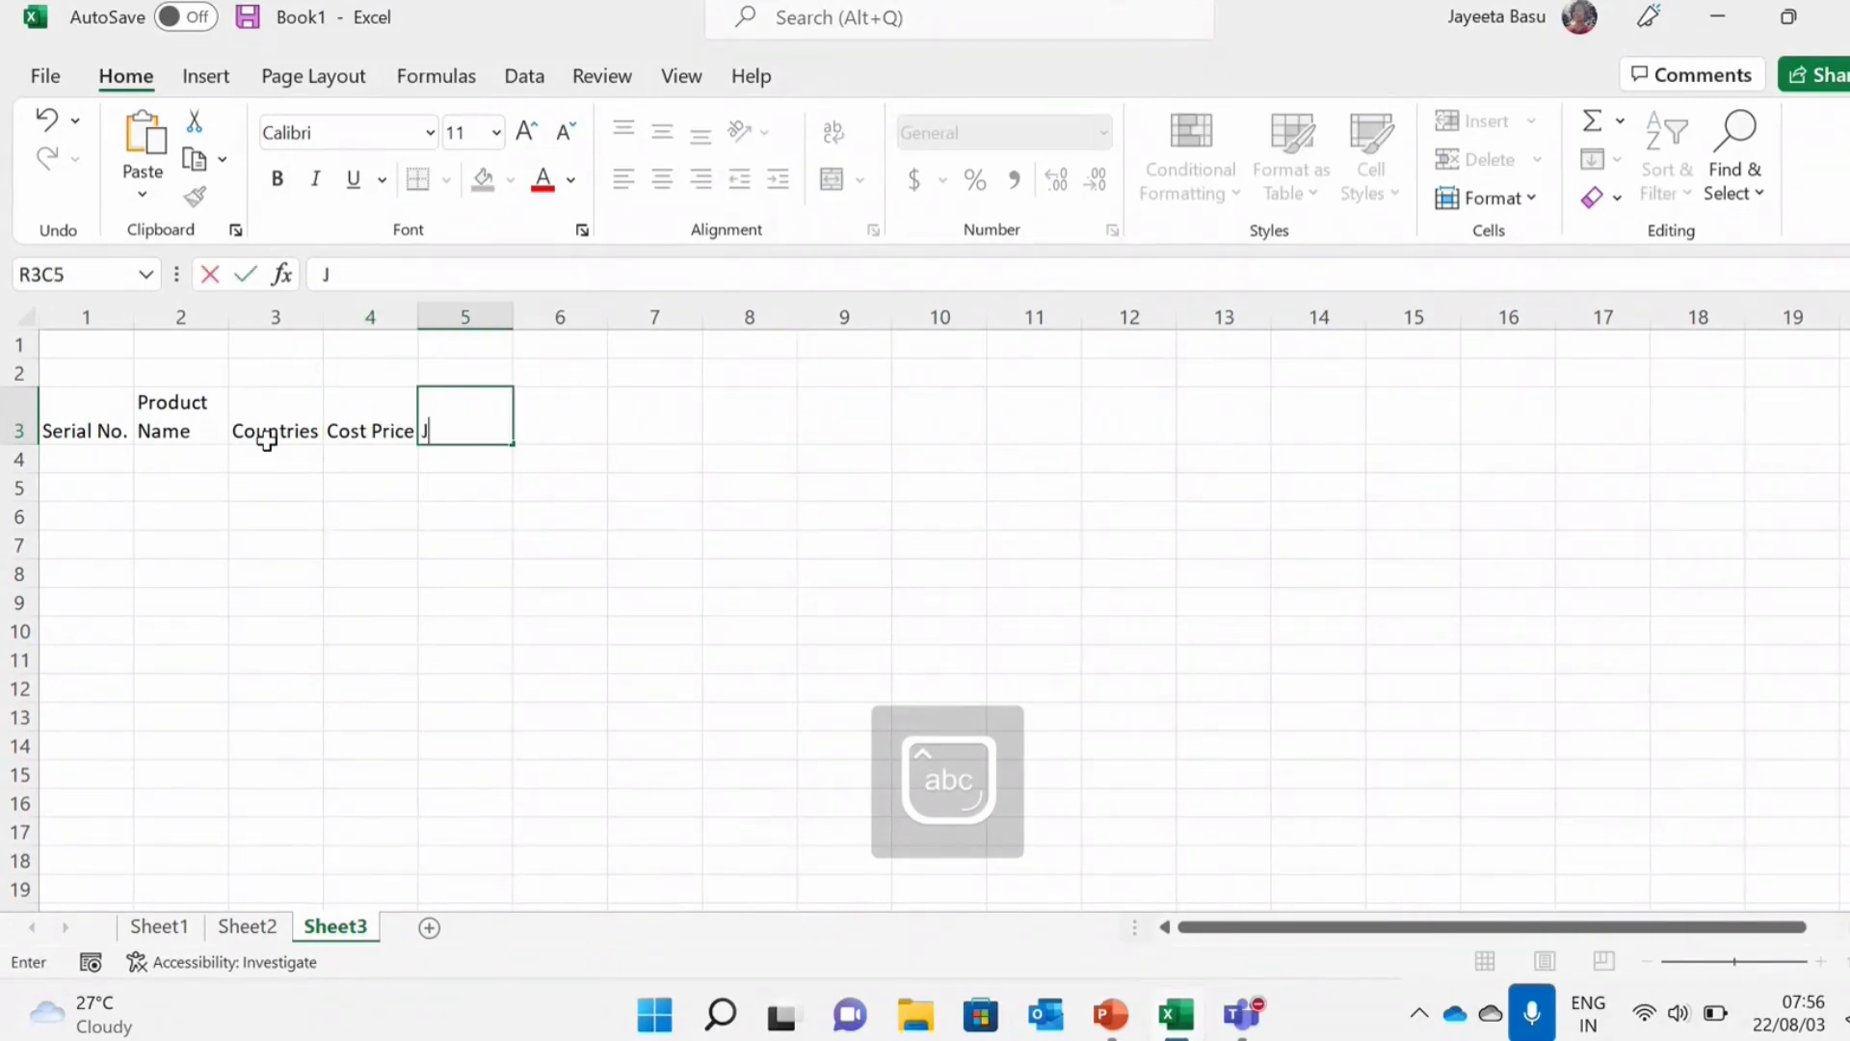
pyautogui.write('anuary')
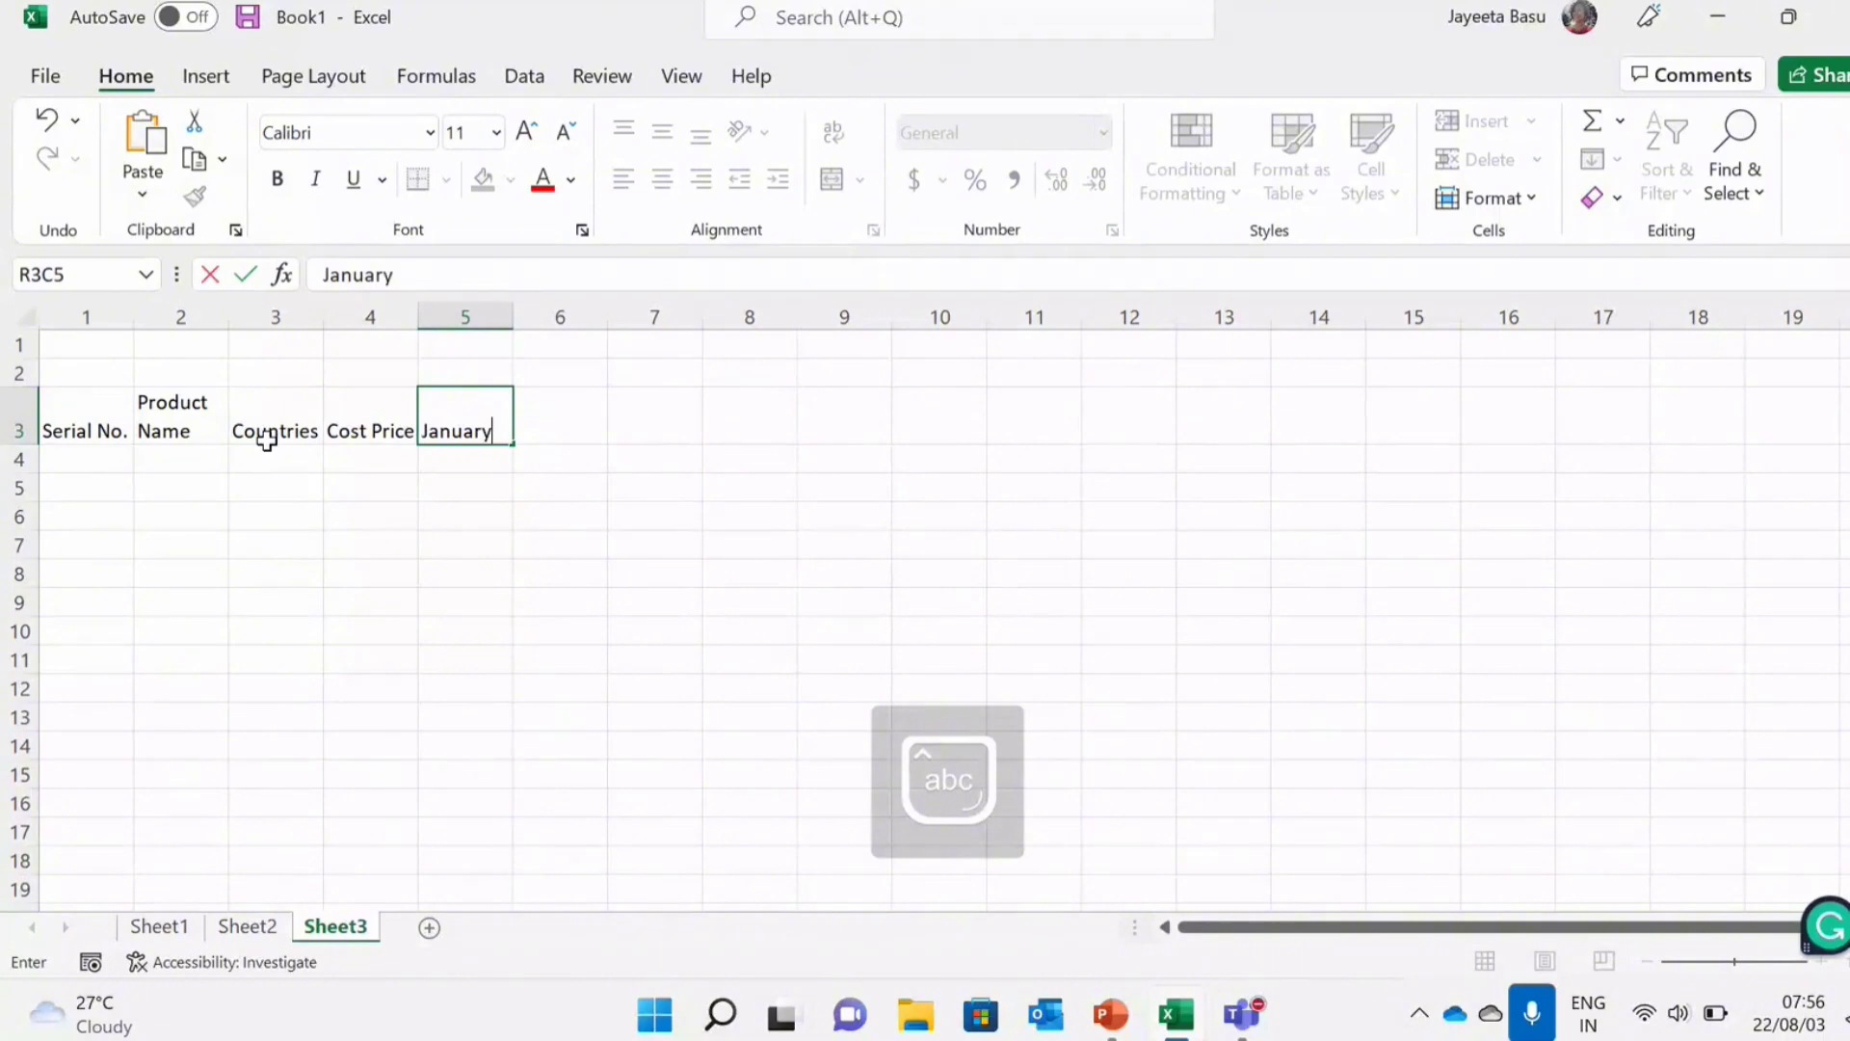
pyautogui.press('Tab')
pyautogui.press('capslock')
pyautogui.write('F')
pyautogui.press('capslock')
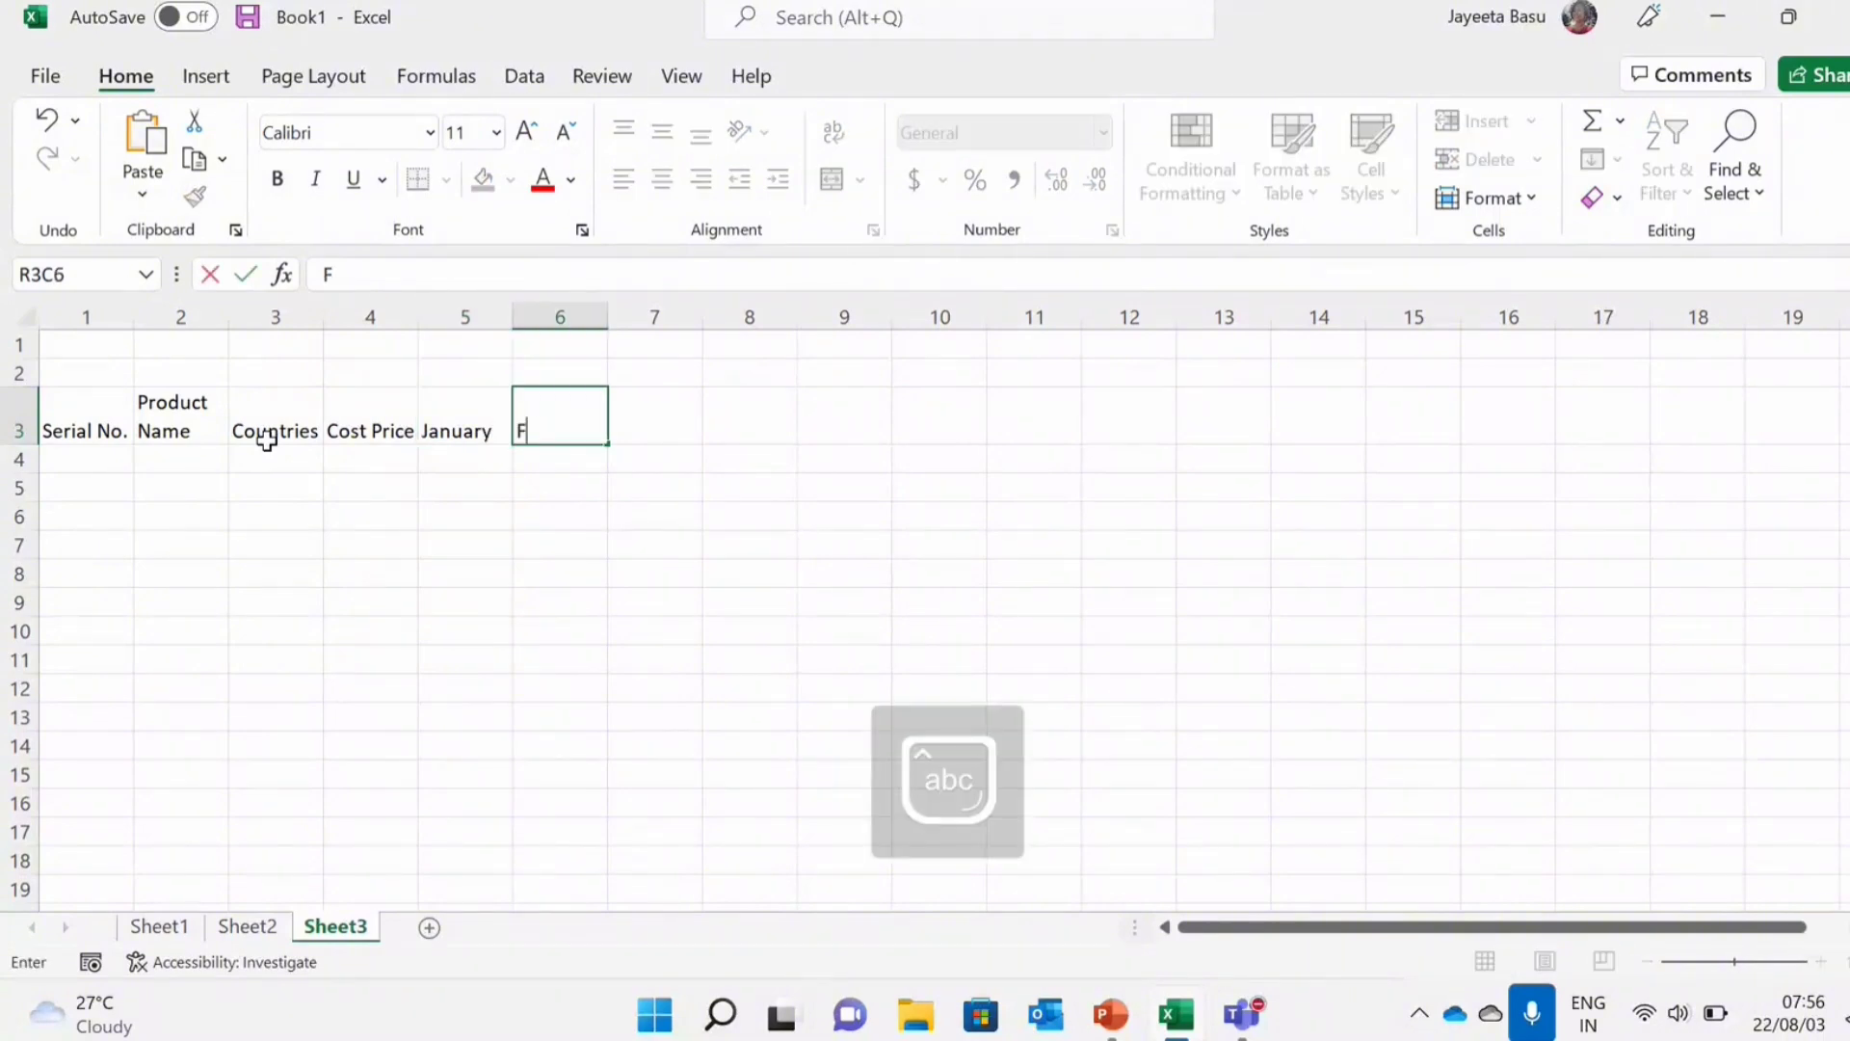
pyautogui.write('ebruary')
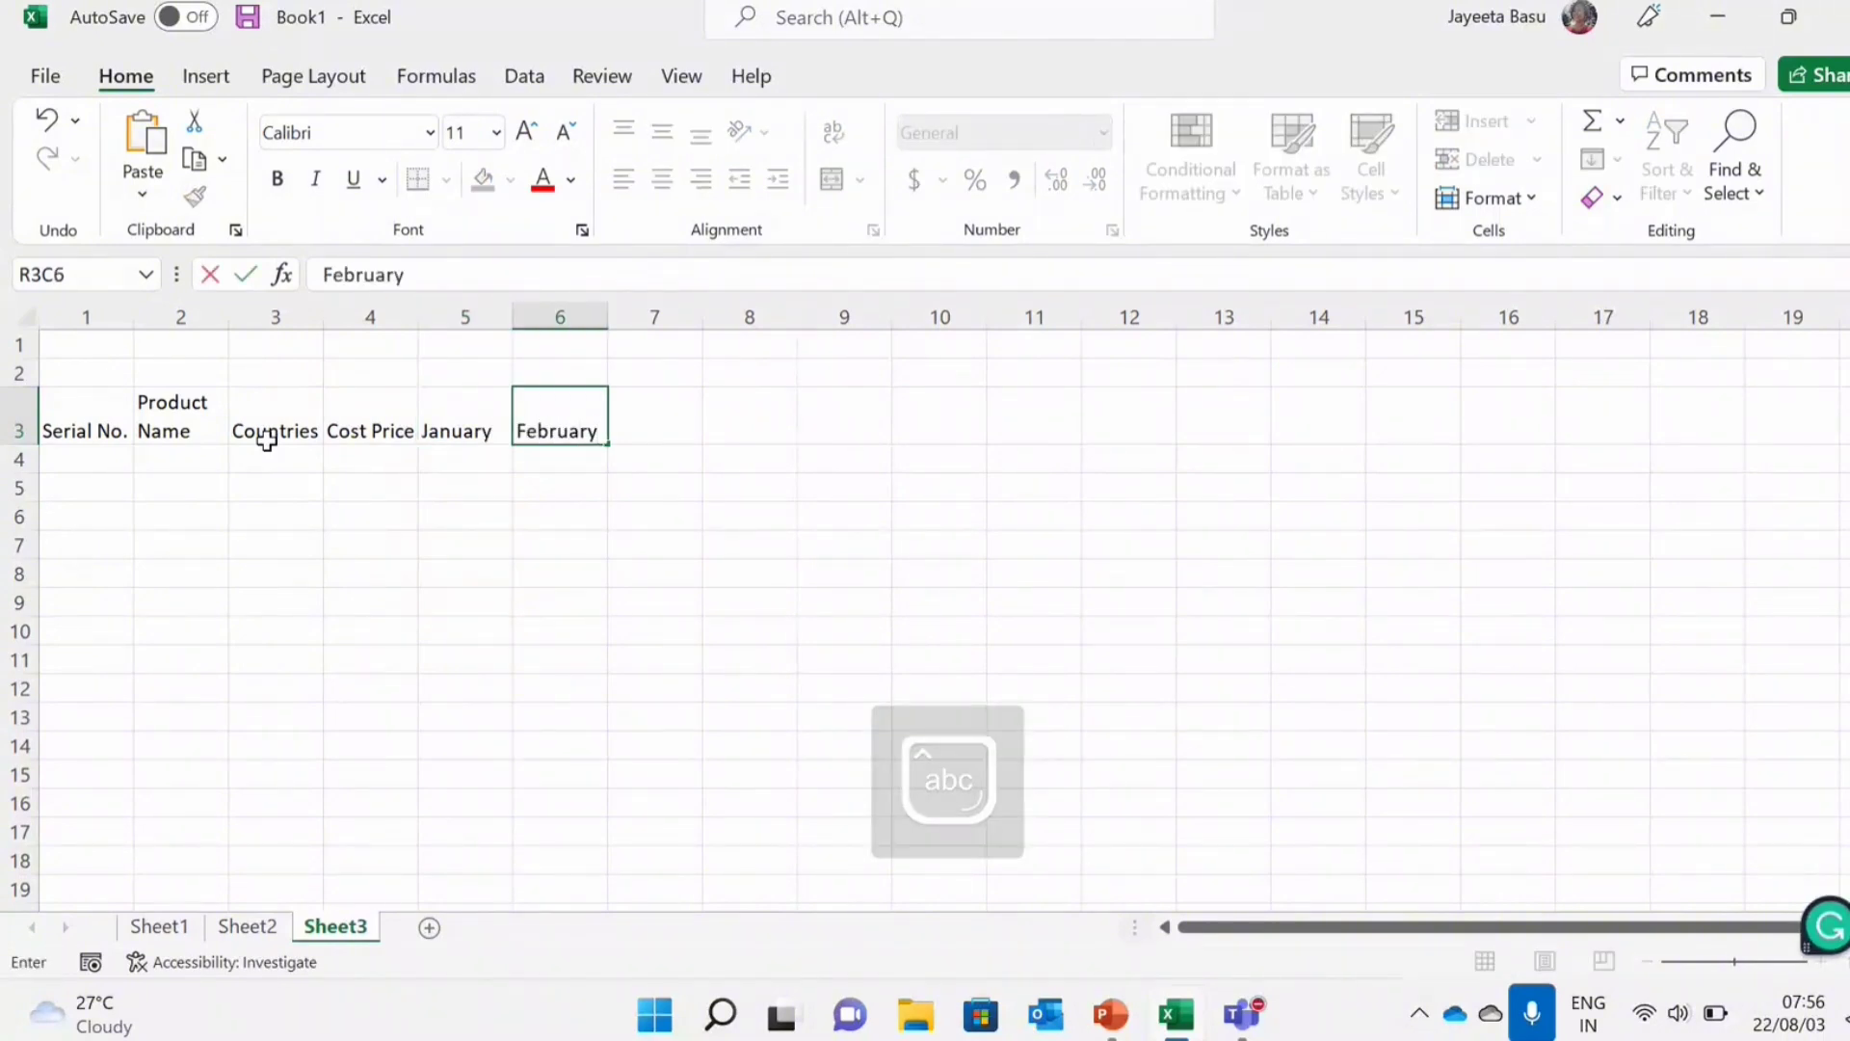
# Enter the month headers March and April in columns 7 and 8 of row 3
pyautogui.press('Tab')
pyautogui.press('capslock')
pyautogui.write('M')
pyautogui.press('capslock')
pyautogui.write('a')
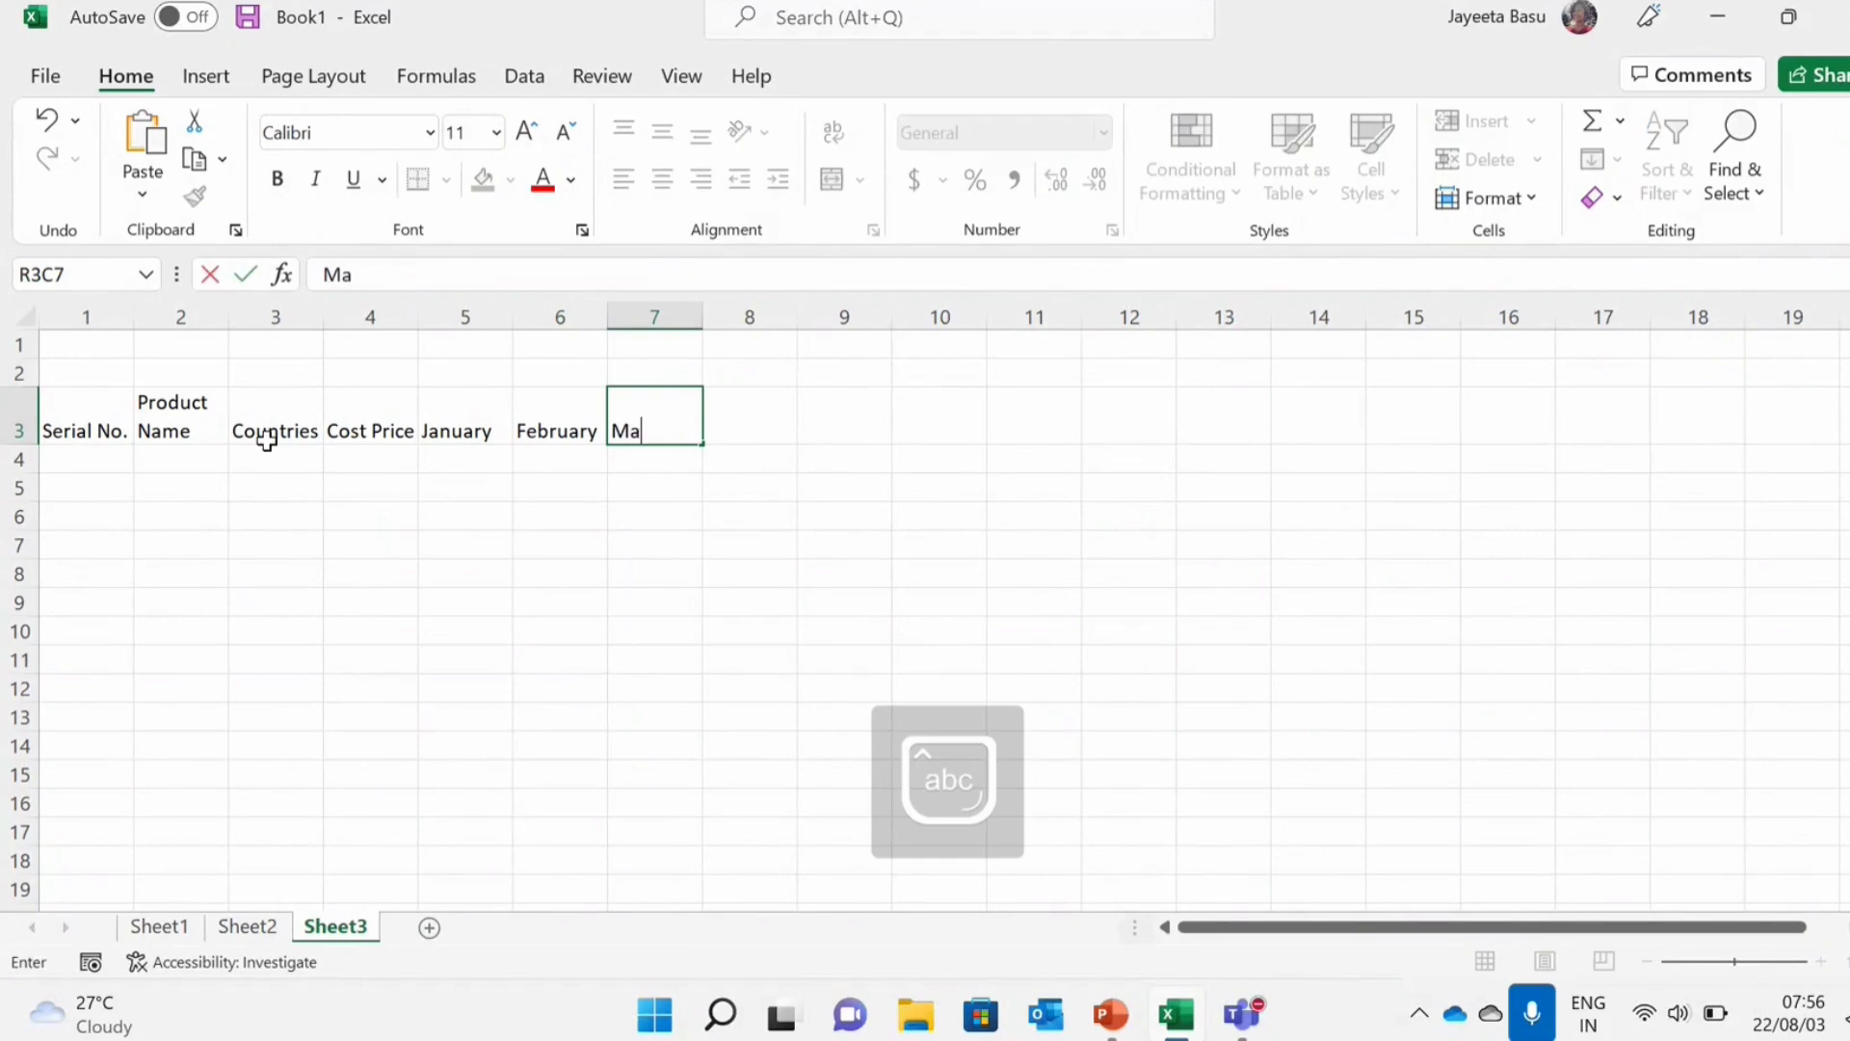
pyautogui.write('rcg')
pyautogui.press('BackSpace')
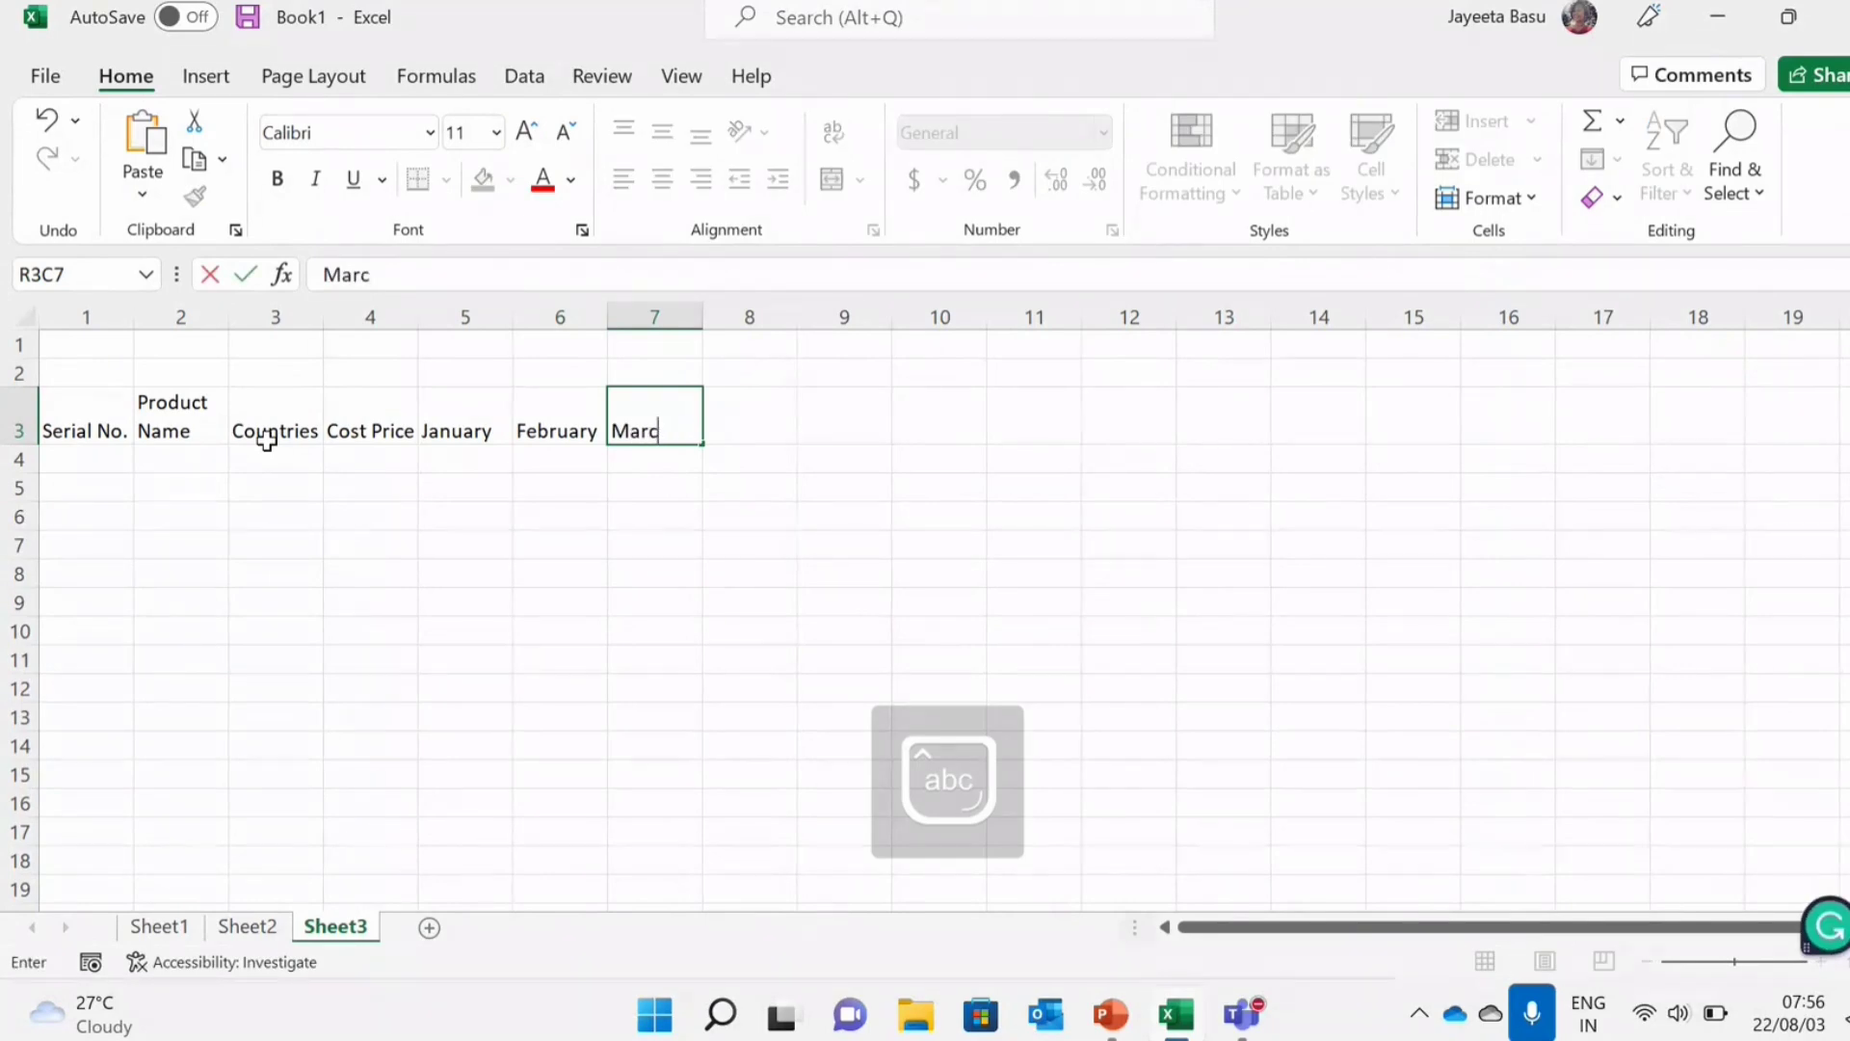
pyautogui.write('h')
pyautogui.press('Tab')
pyautogui.press('capslock')
pyautogui.write('A')
pyautogui.press('capslock')
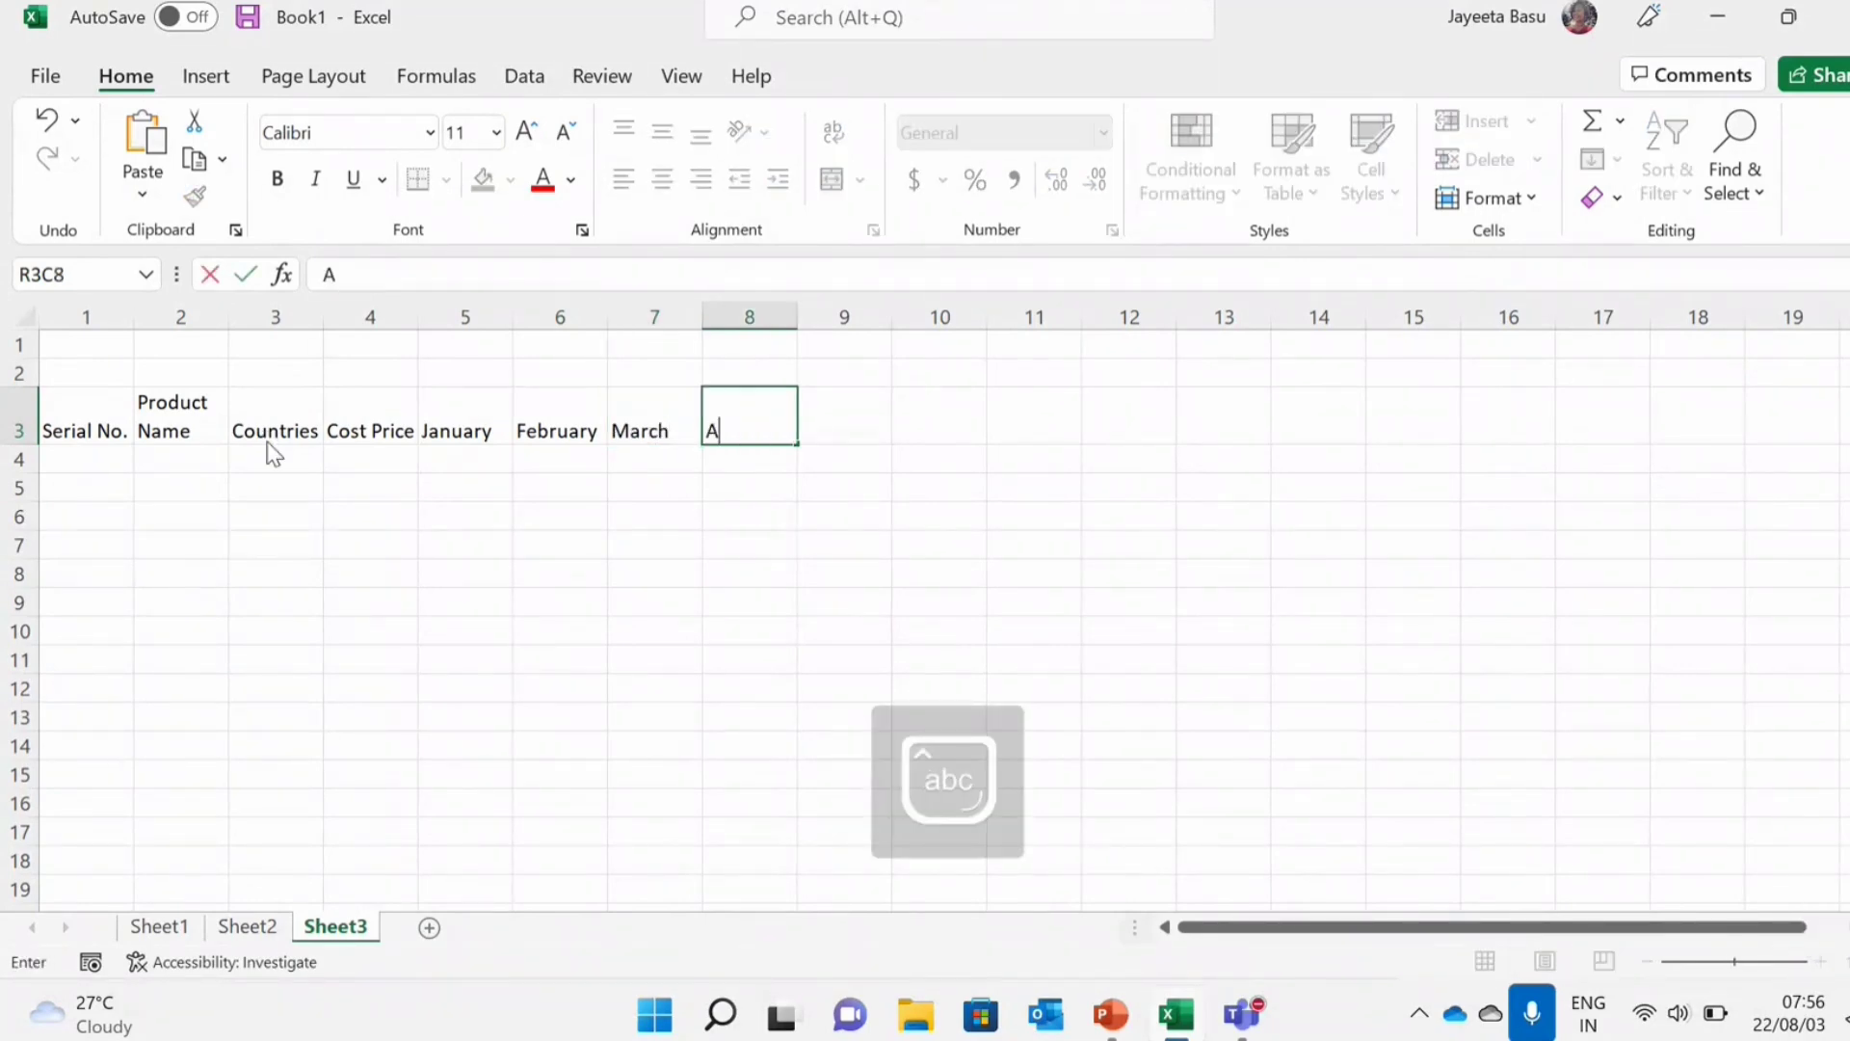
pyautogui.write('pril')
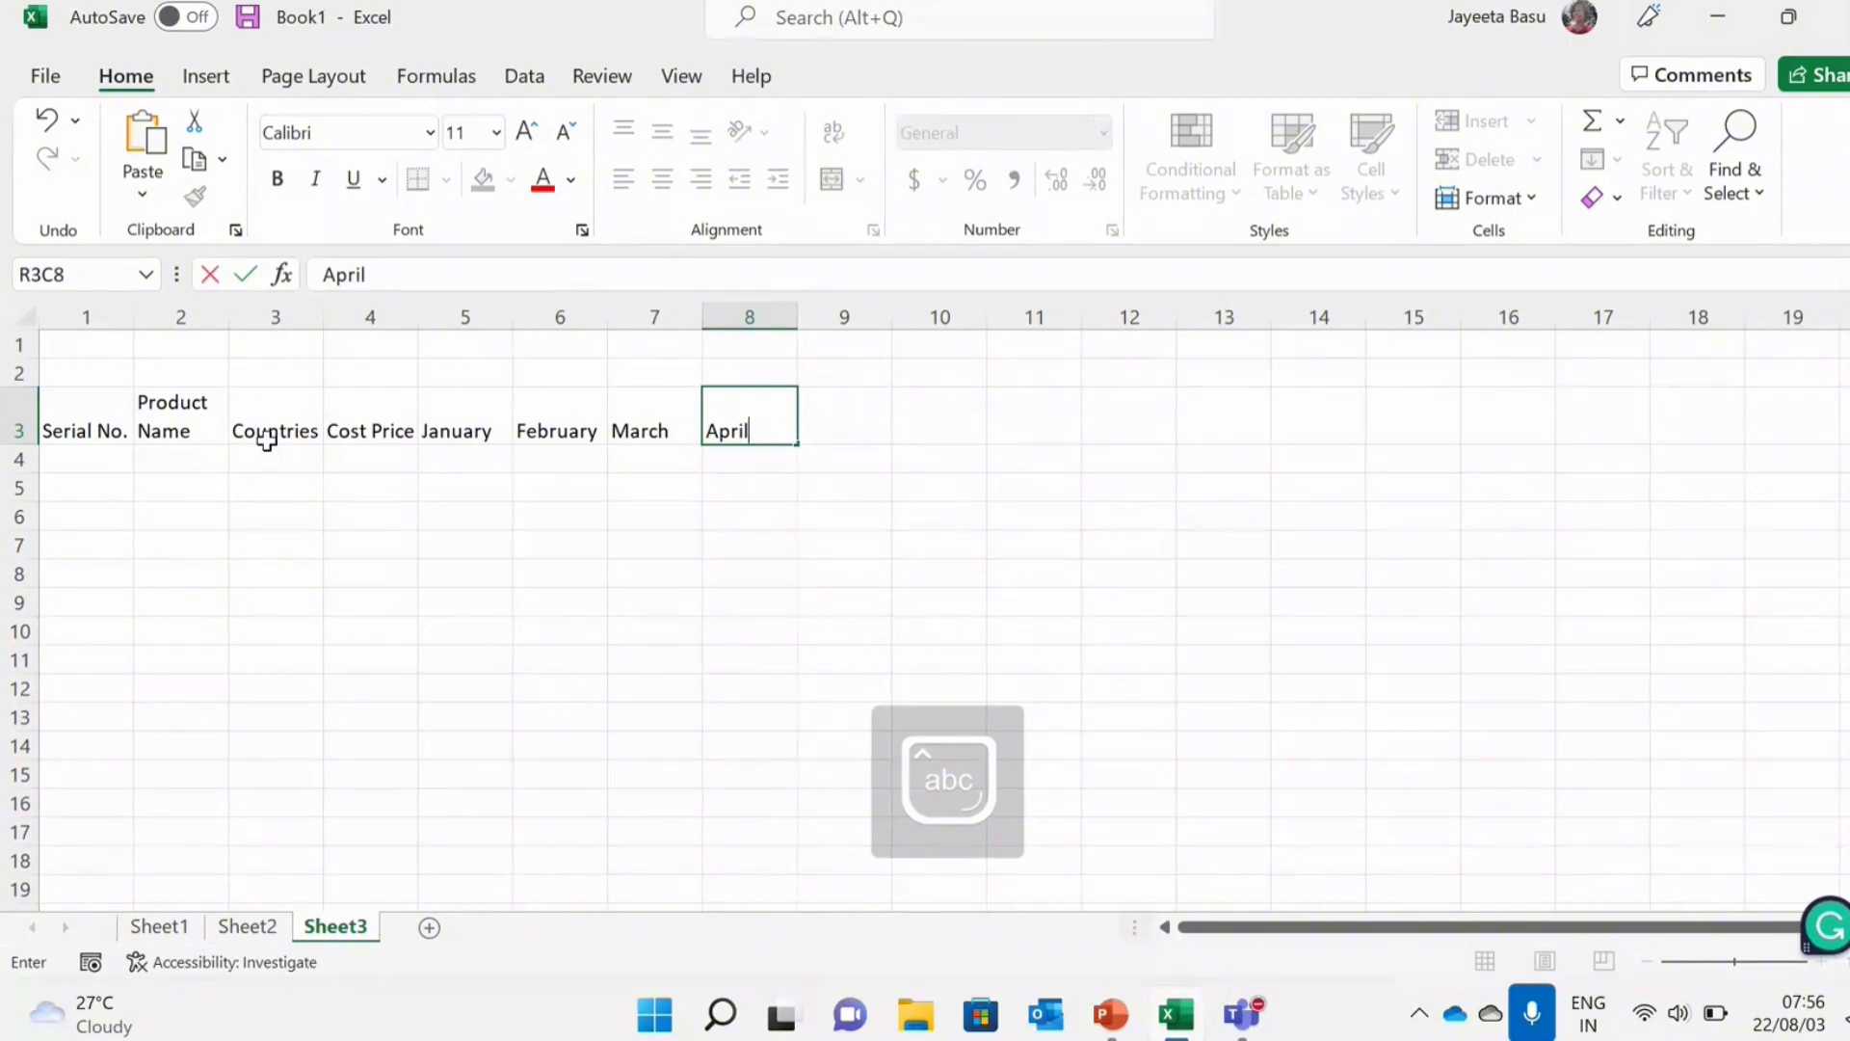
# Enter the month headers May and June in columns 9 and 10 of row 3
pyautogui.press('Tab')
pyautogui.press('capslock')
pyautogui.write('M')
pyautogui.press('capslock')
pyautogui.write('ay')
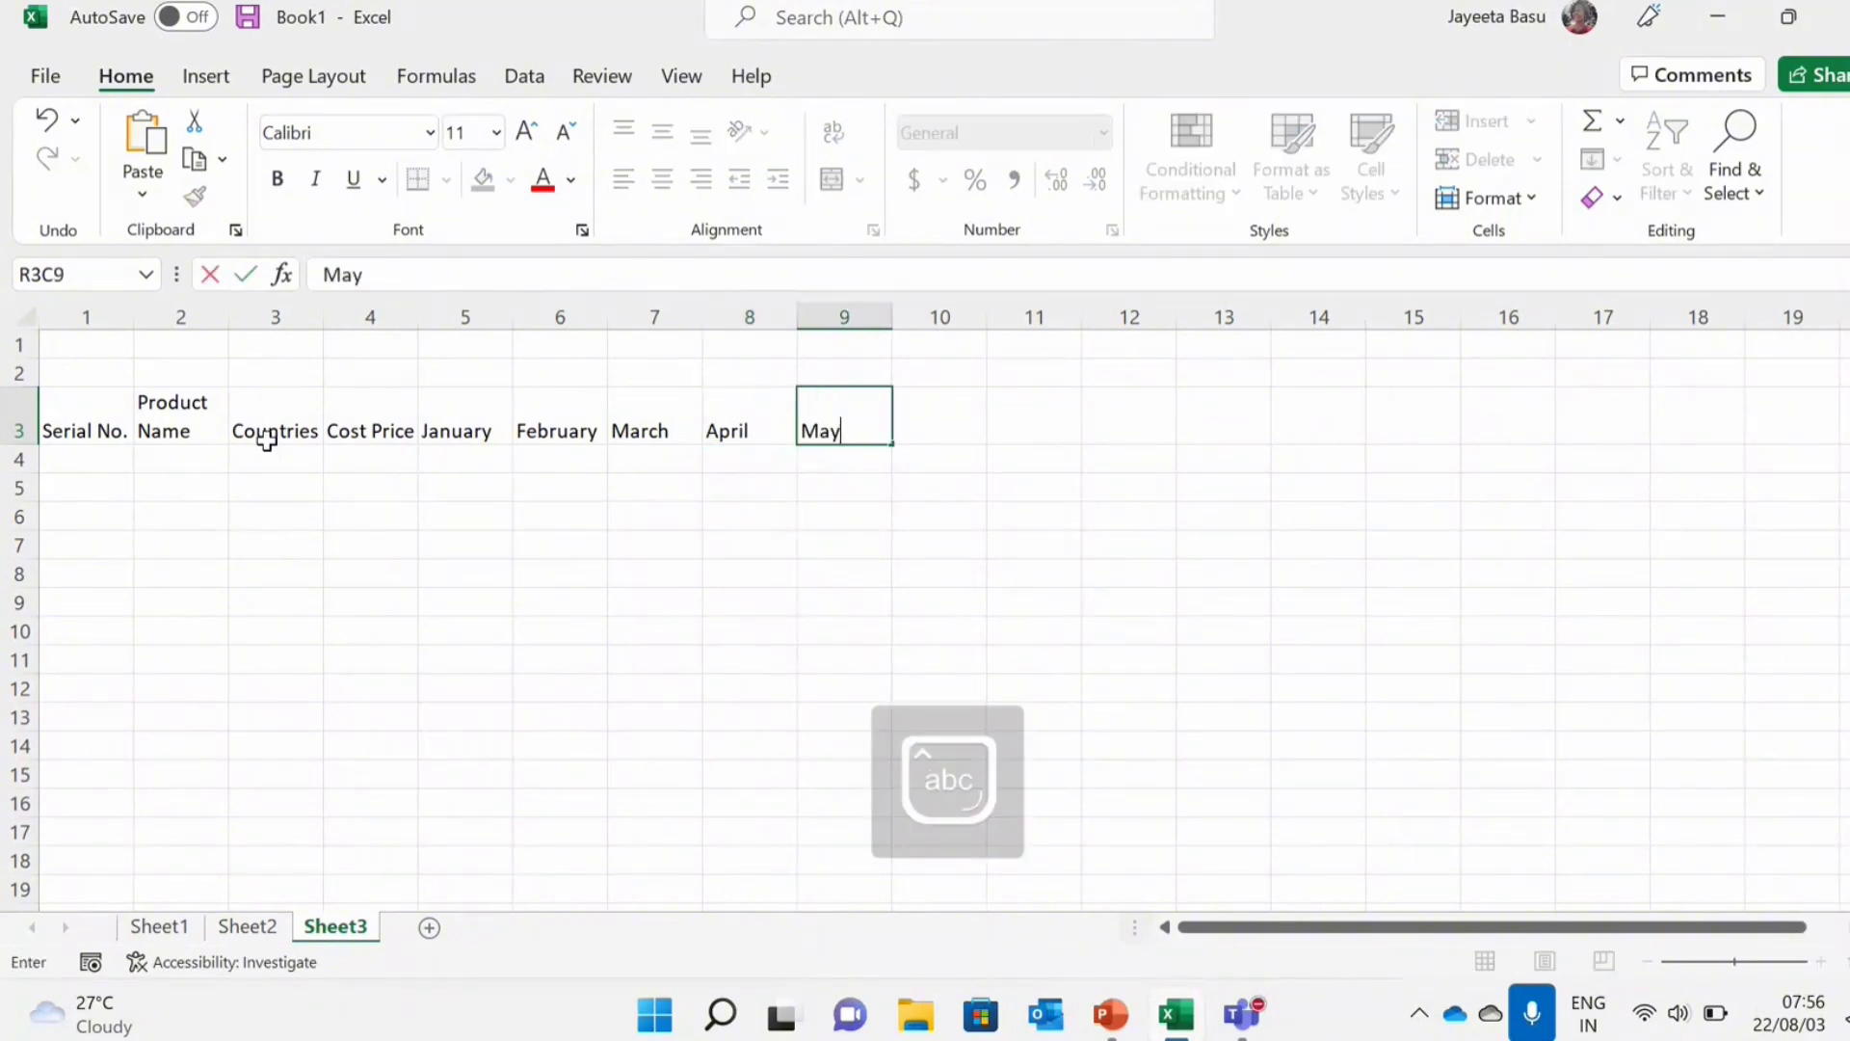
pyautogui.press('Tab')
pyautogui.press('capslock')
pyautogui.write('J')
pyautogui.press('capslock')
pyautogui.write('une')
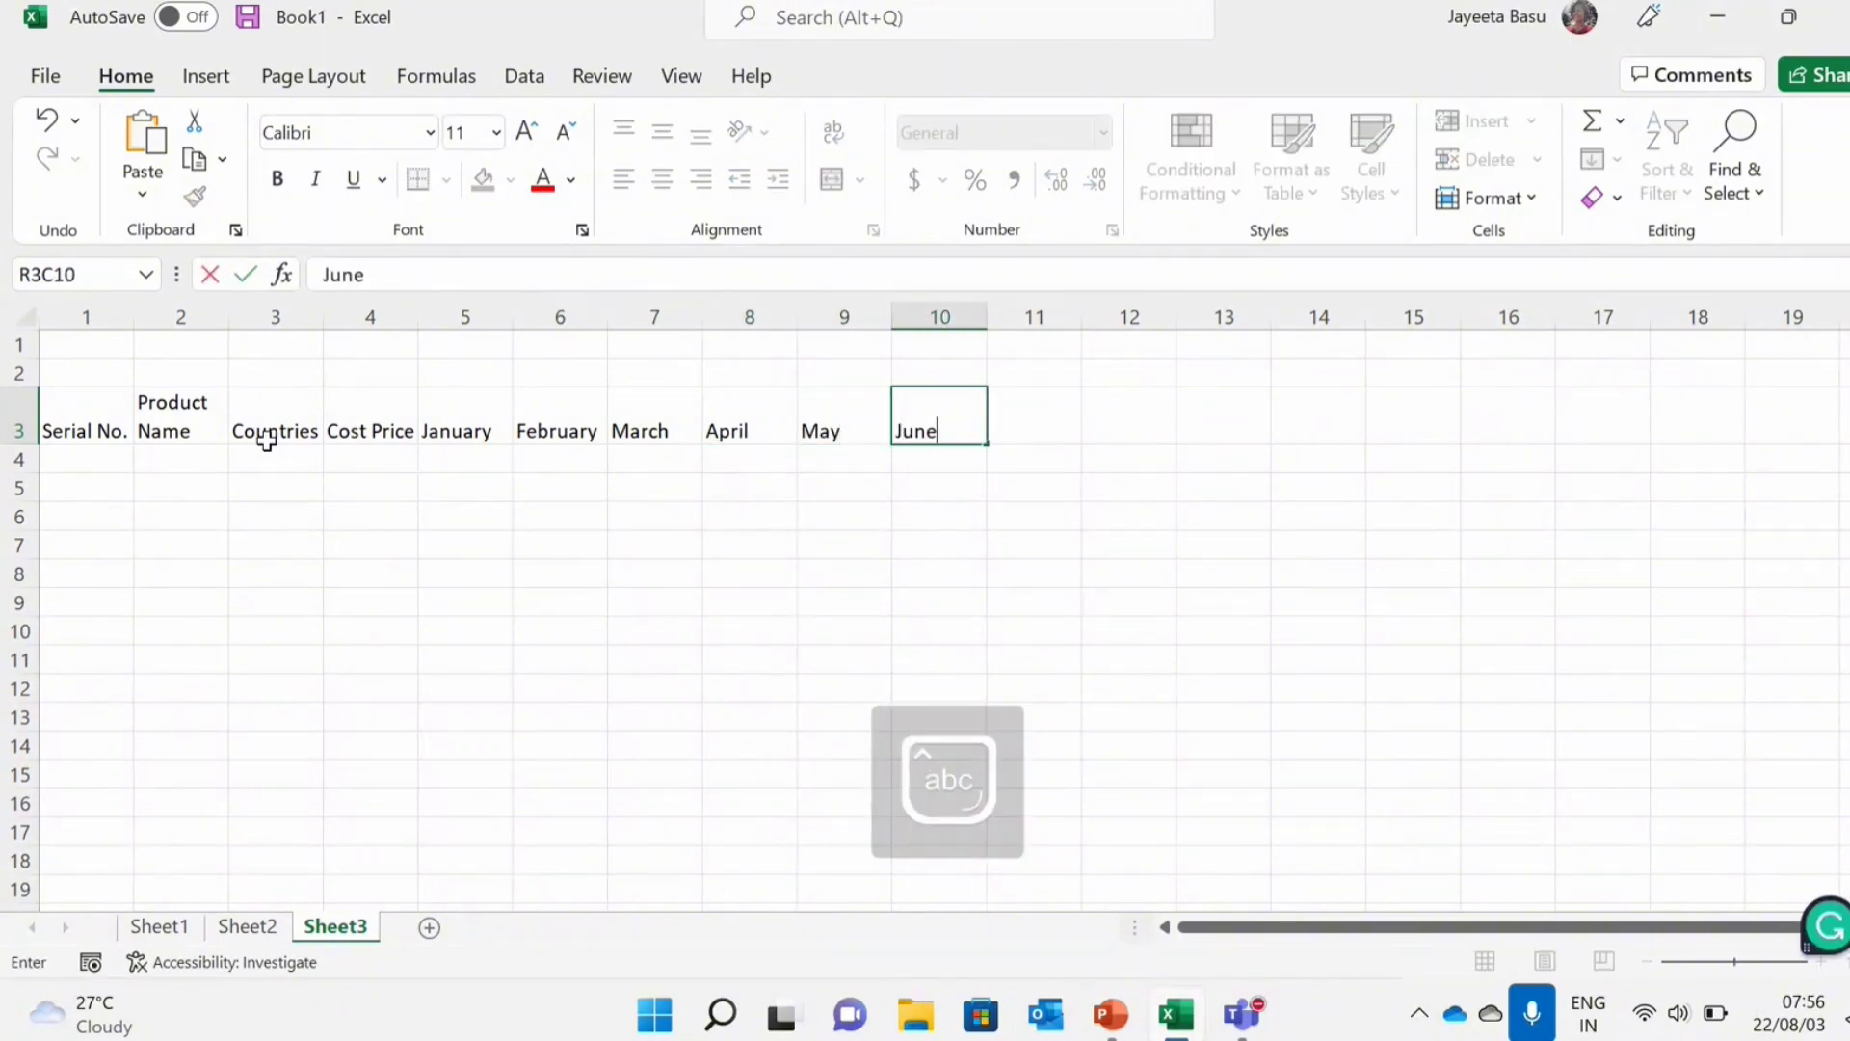
pyautogui.click(1033, 426)
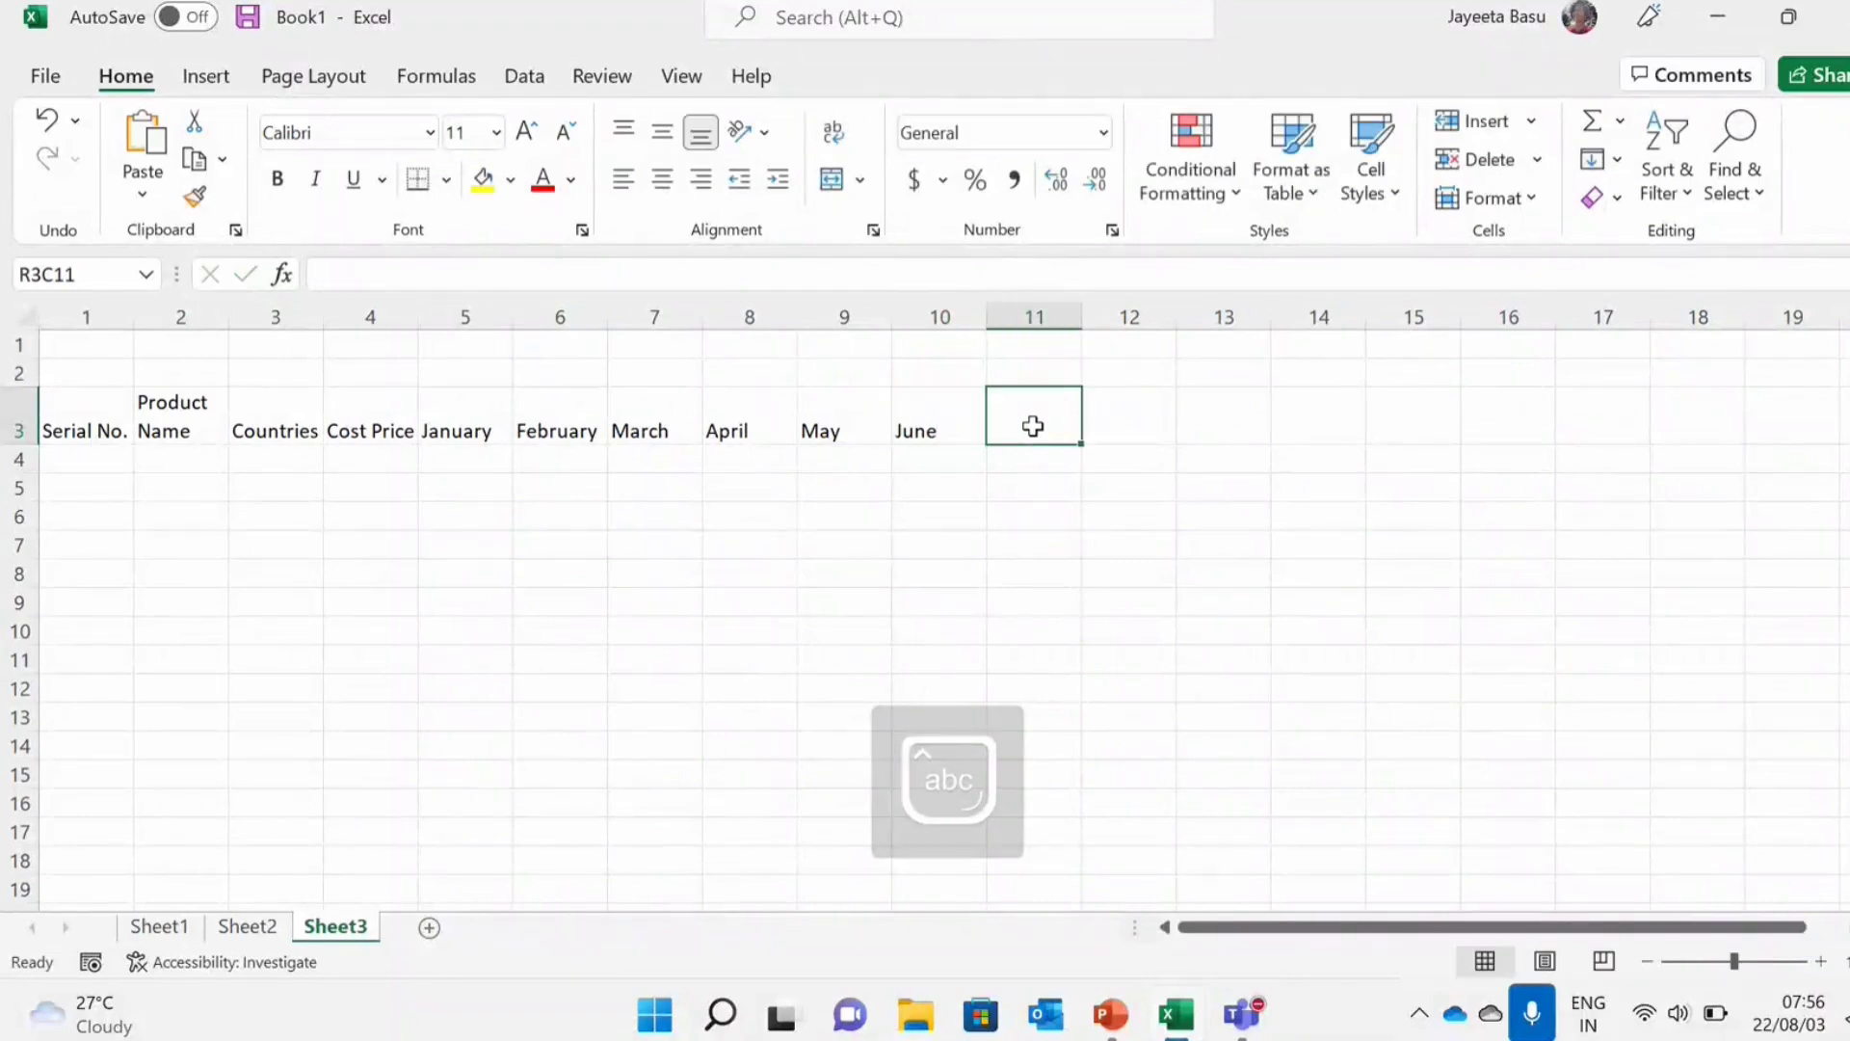
# Open the print preview for the new sheet and set the print scope to Print Entire Workbook
pyautogui.click(38, 76)
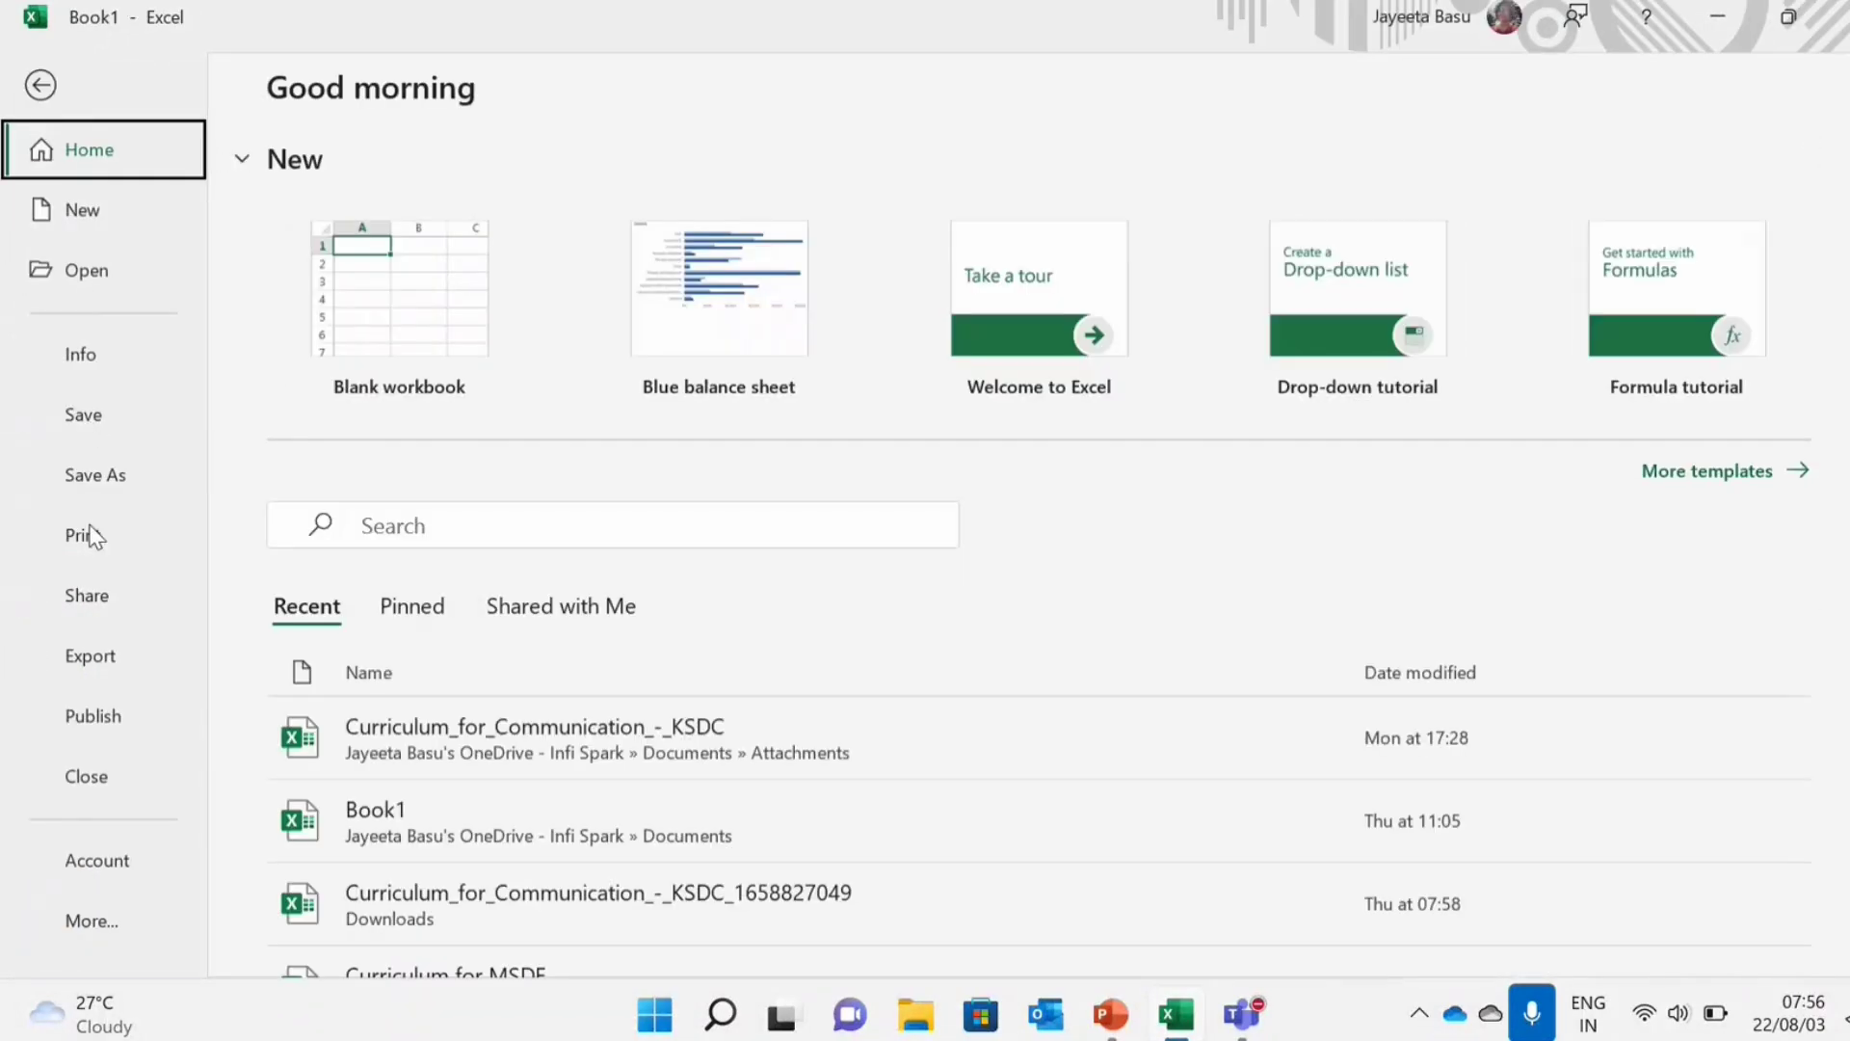
pyautogui.click(92, 546)
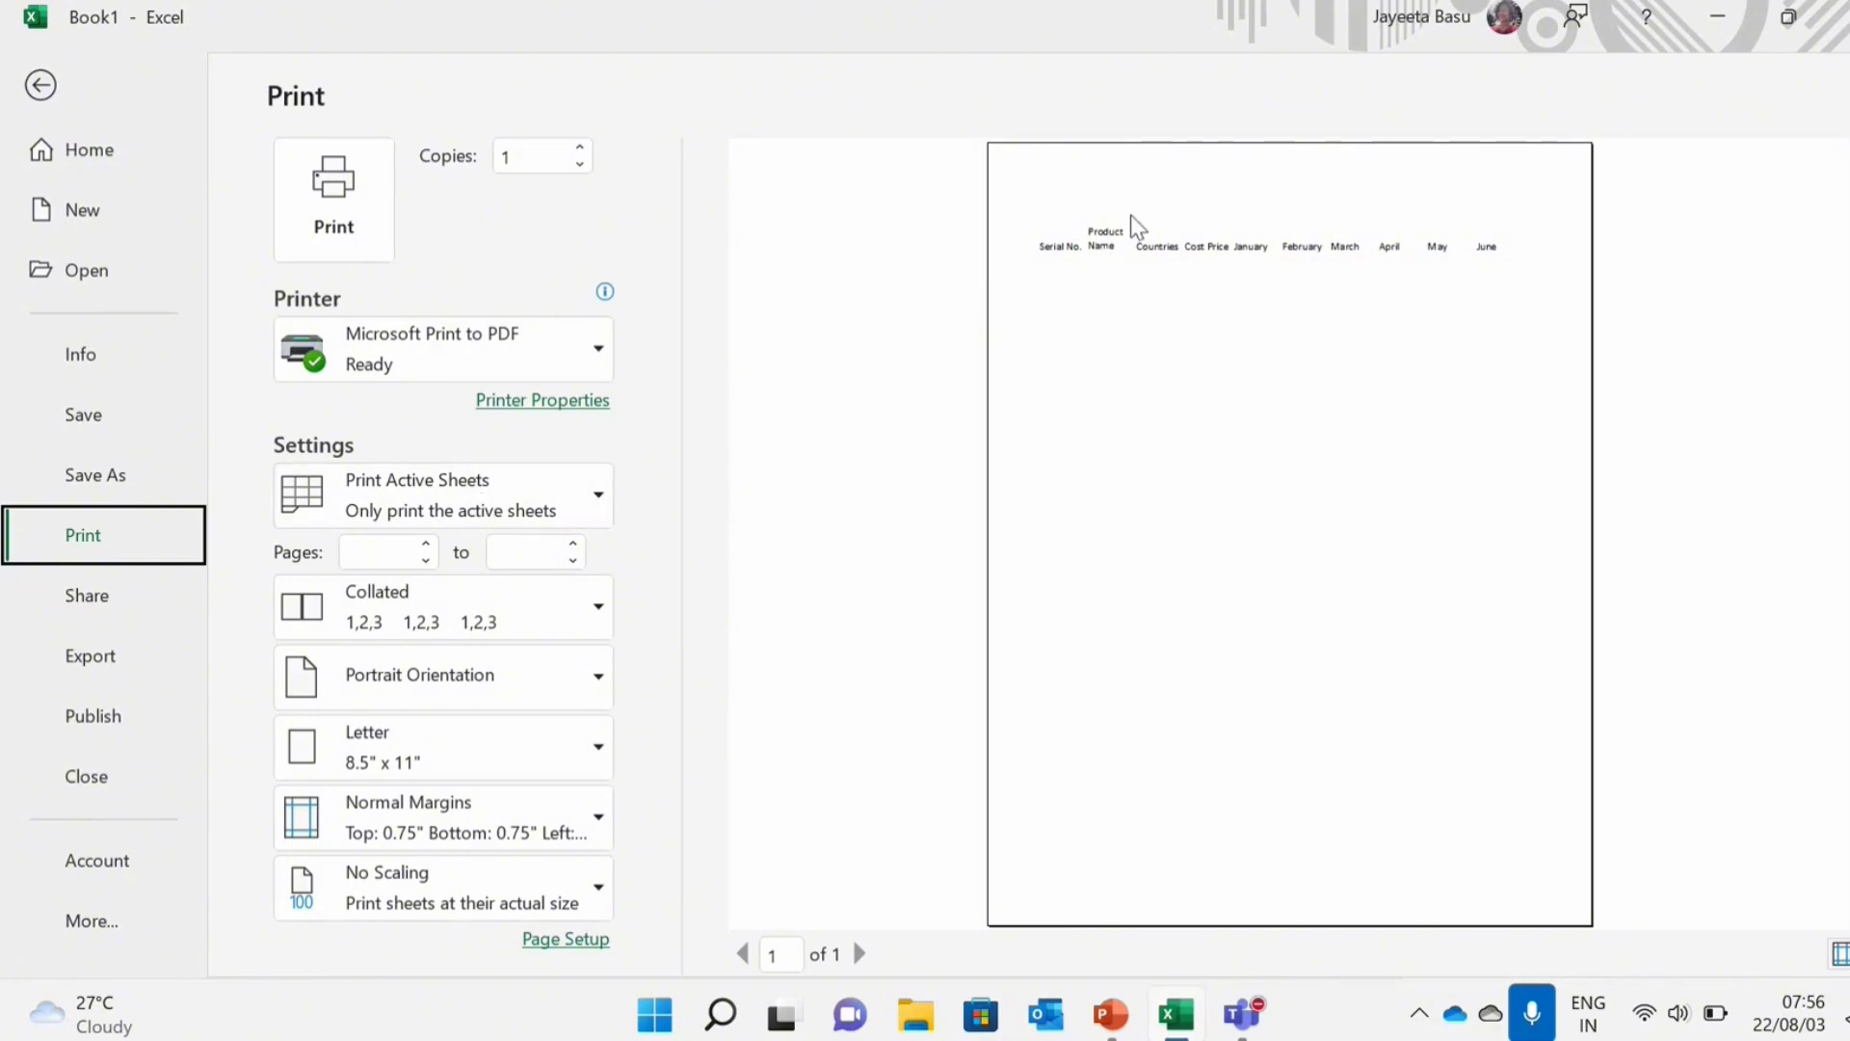
pyautogui.click(588, 502)
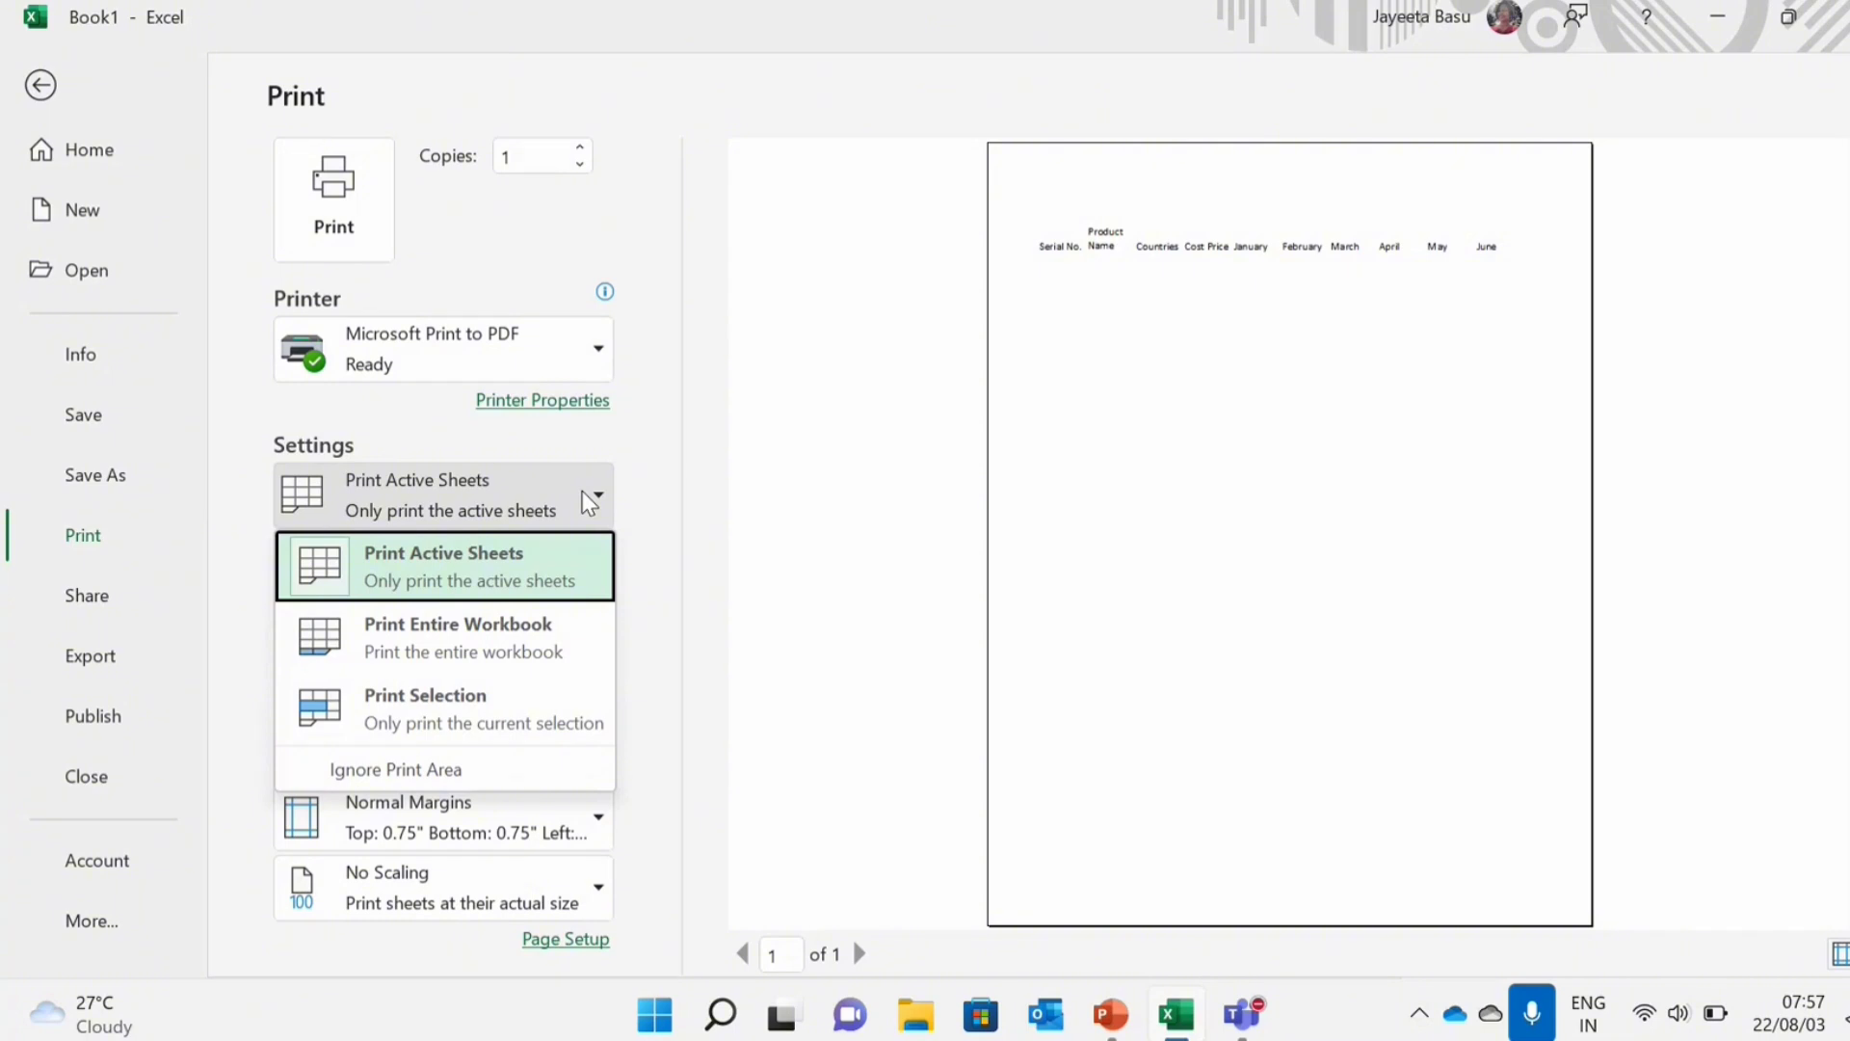
pyautogui.click(451, 644)
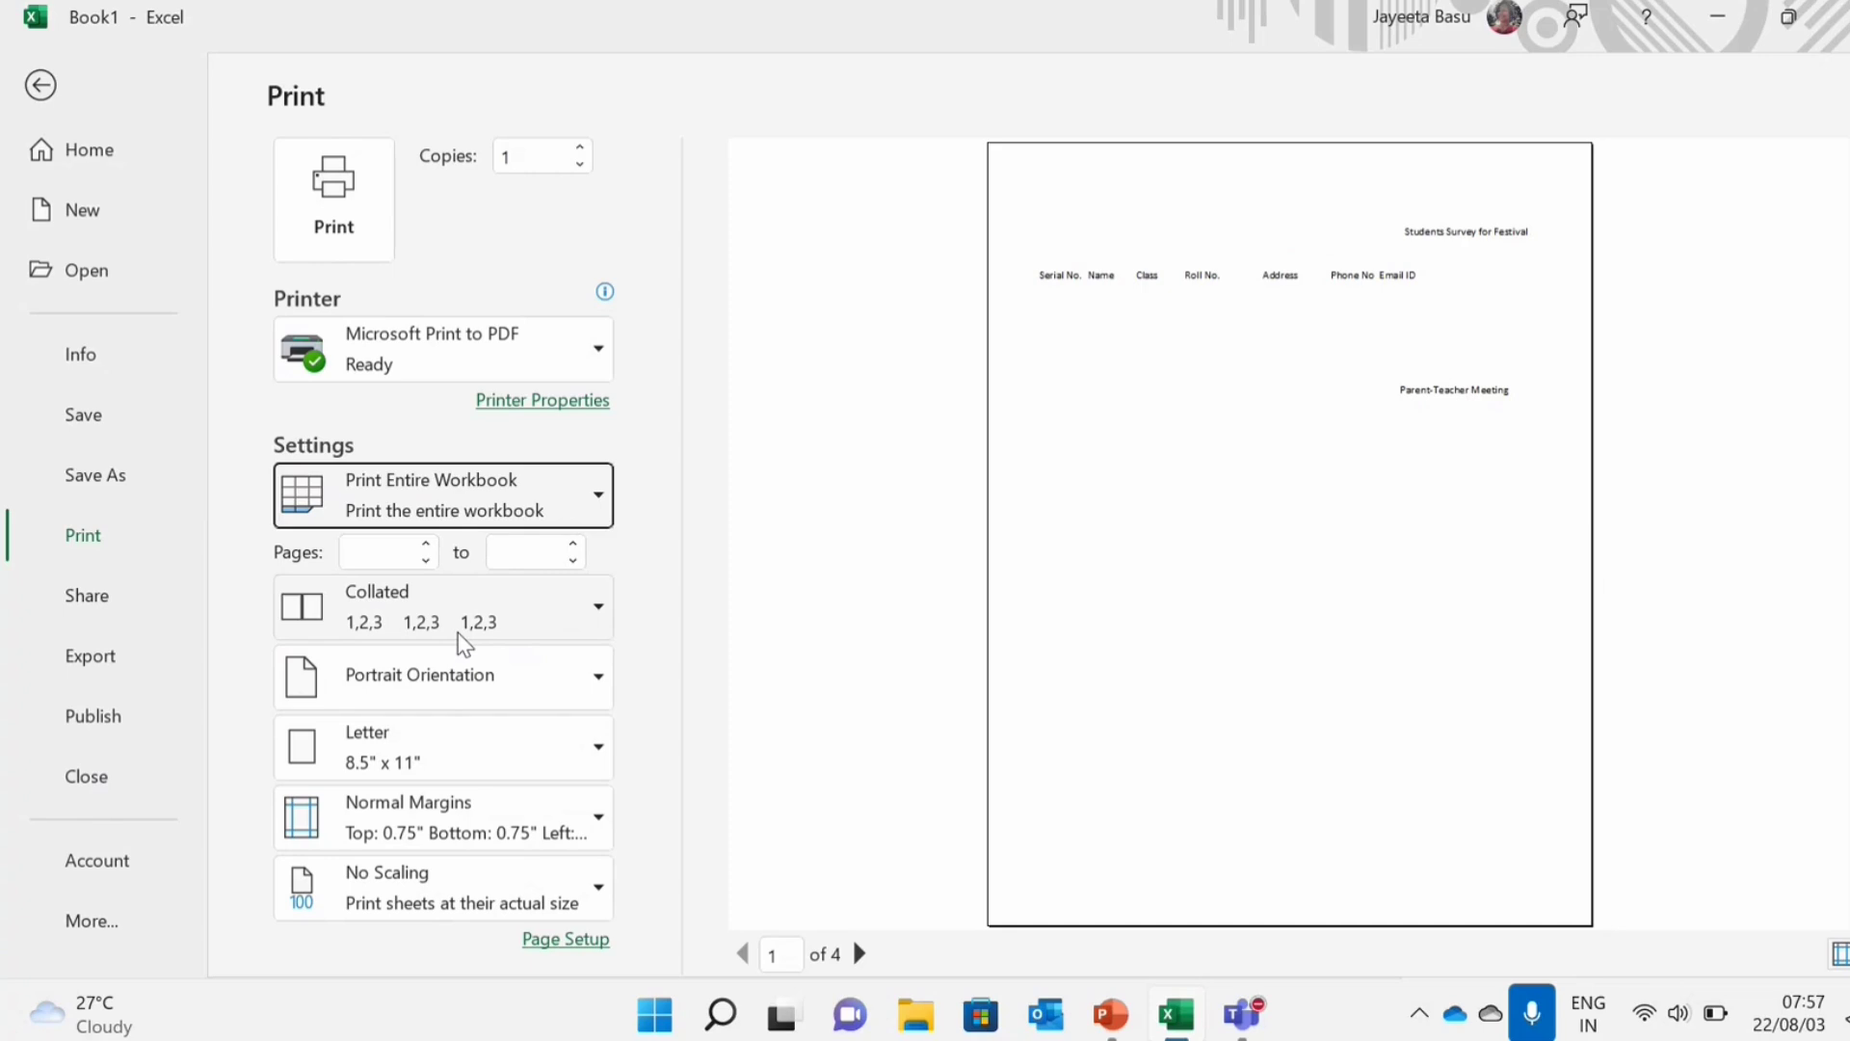
# Page through the entire workbook's print preview to the fourth page
pyautogui.click(872, 948)
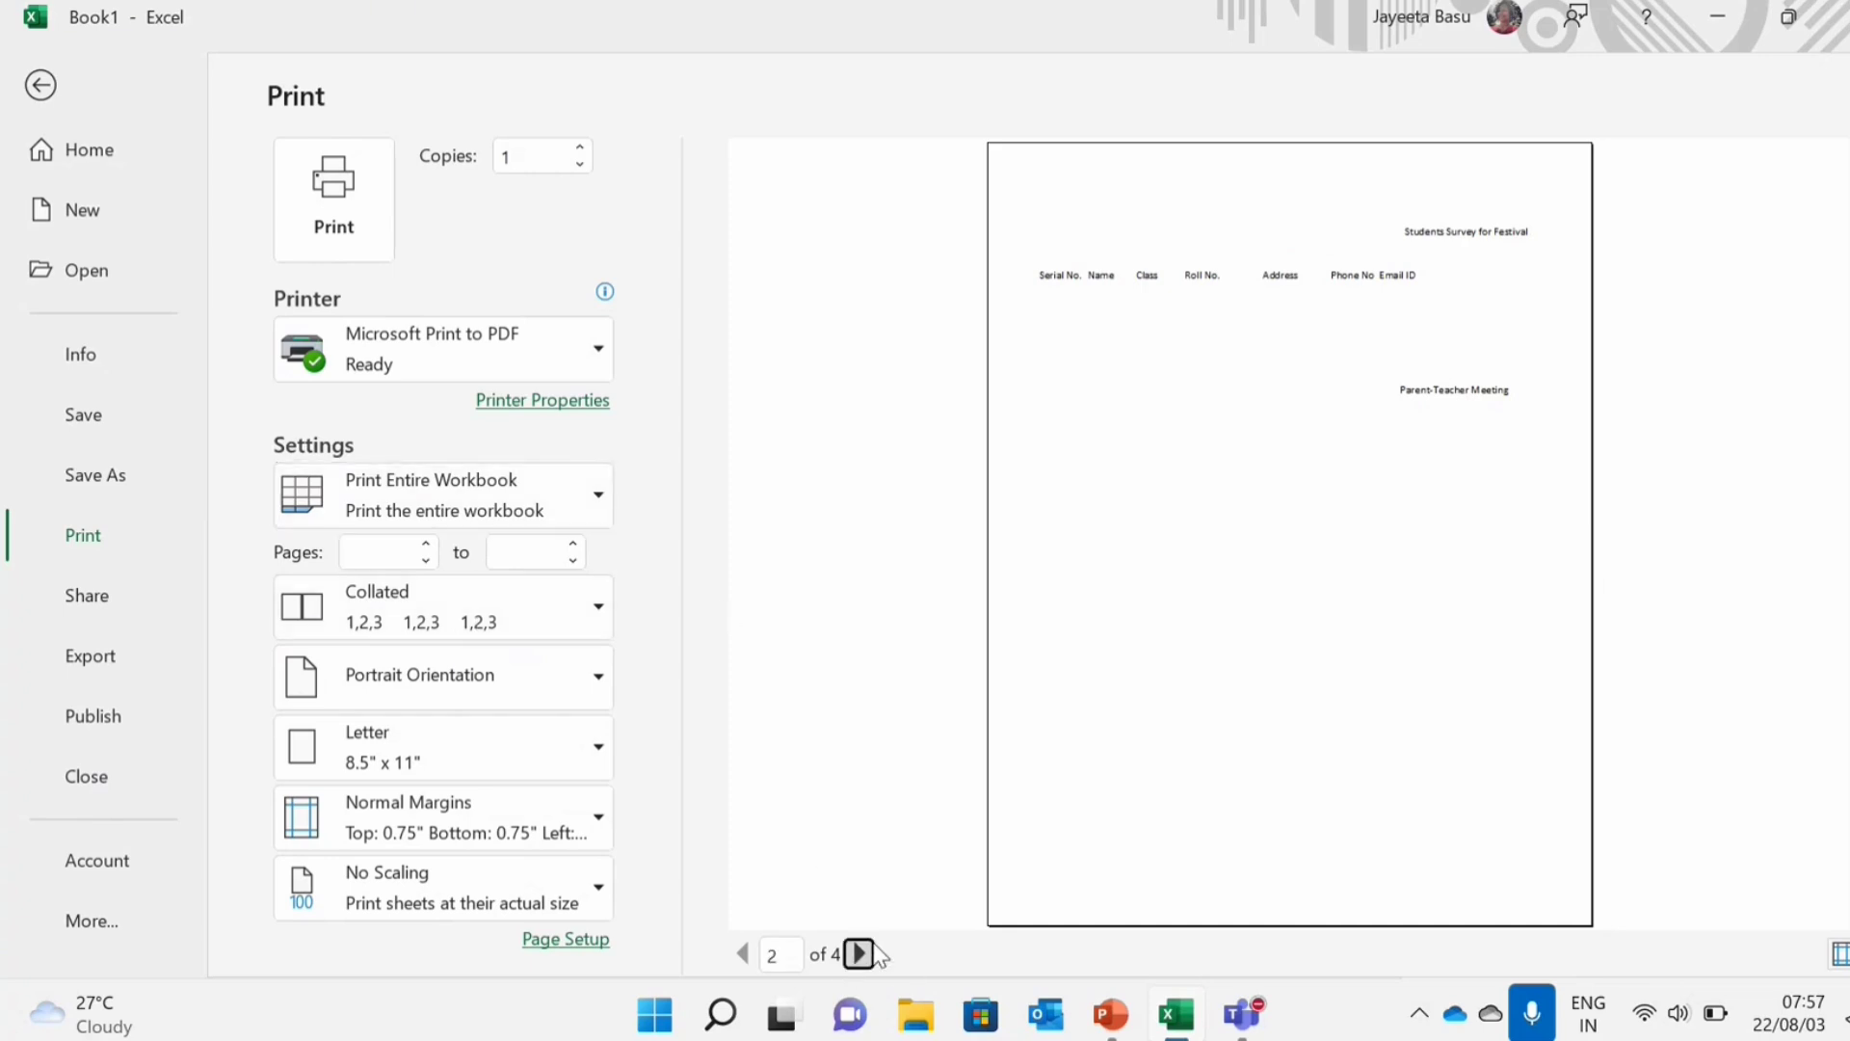
pyautogui.click(872, 948)
pyautogui.click(872, 952)
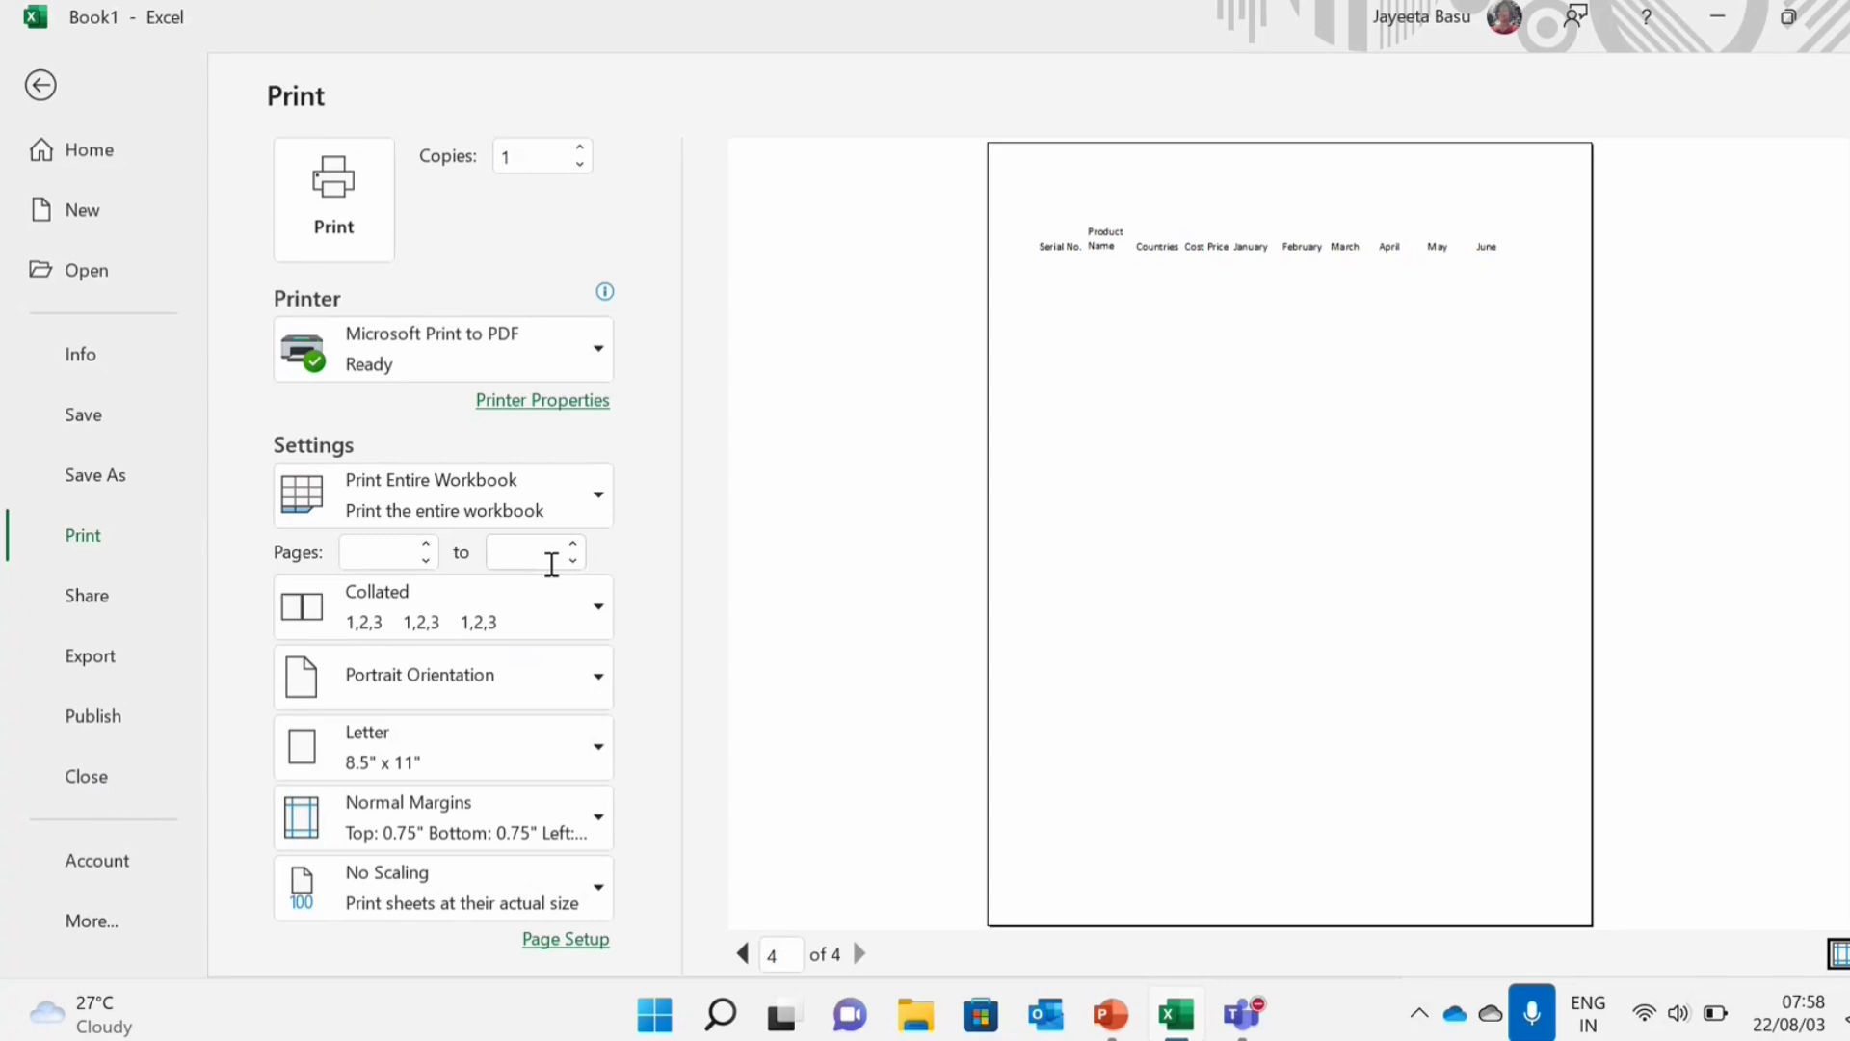
# Change the print scope to Print Selection and set the page range to 2 to 3
pyautogui.click(593, 495)
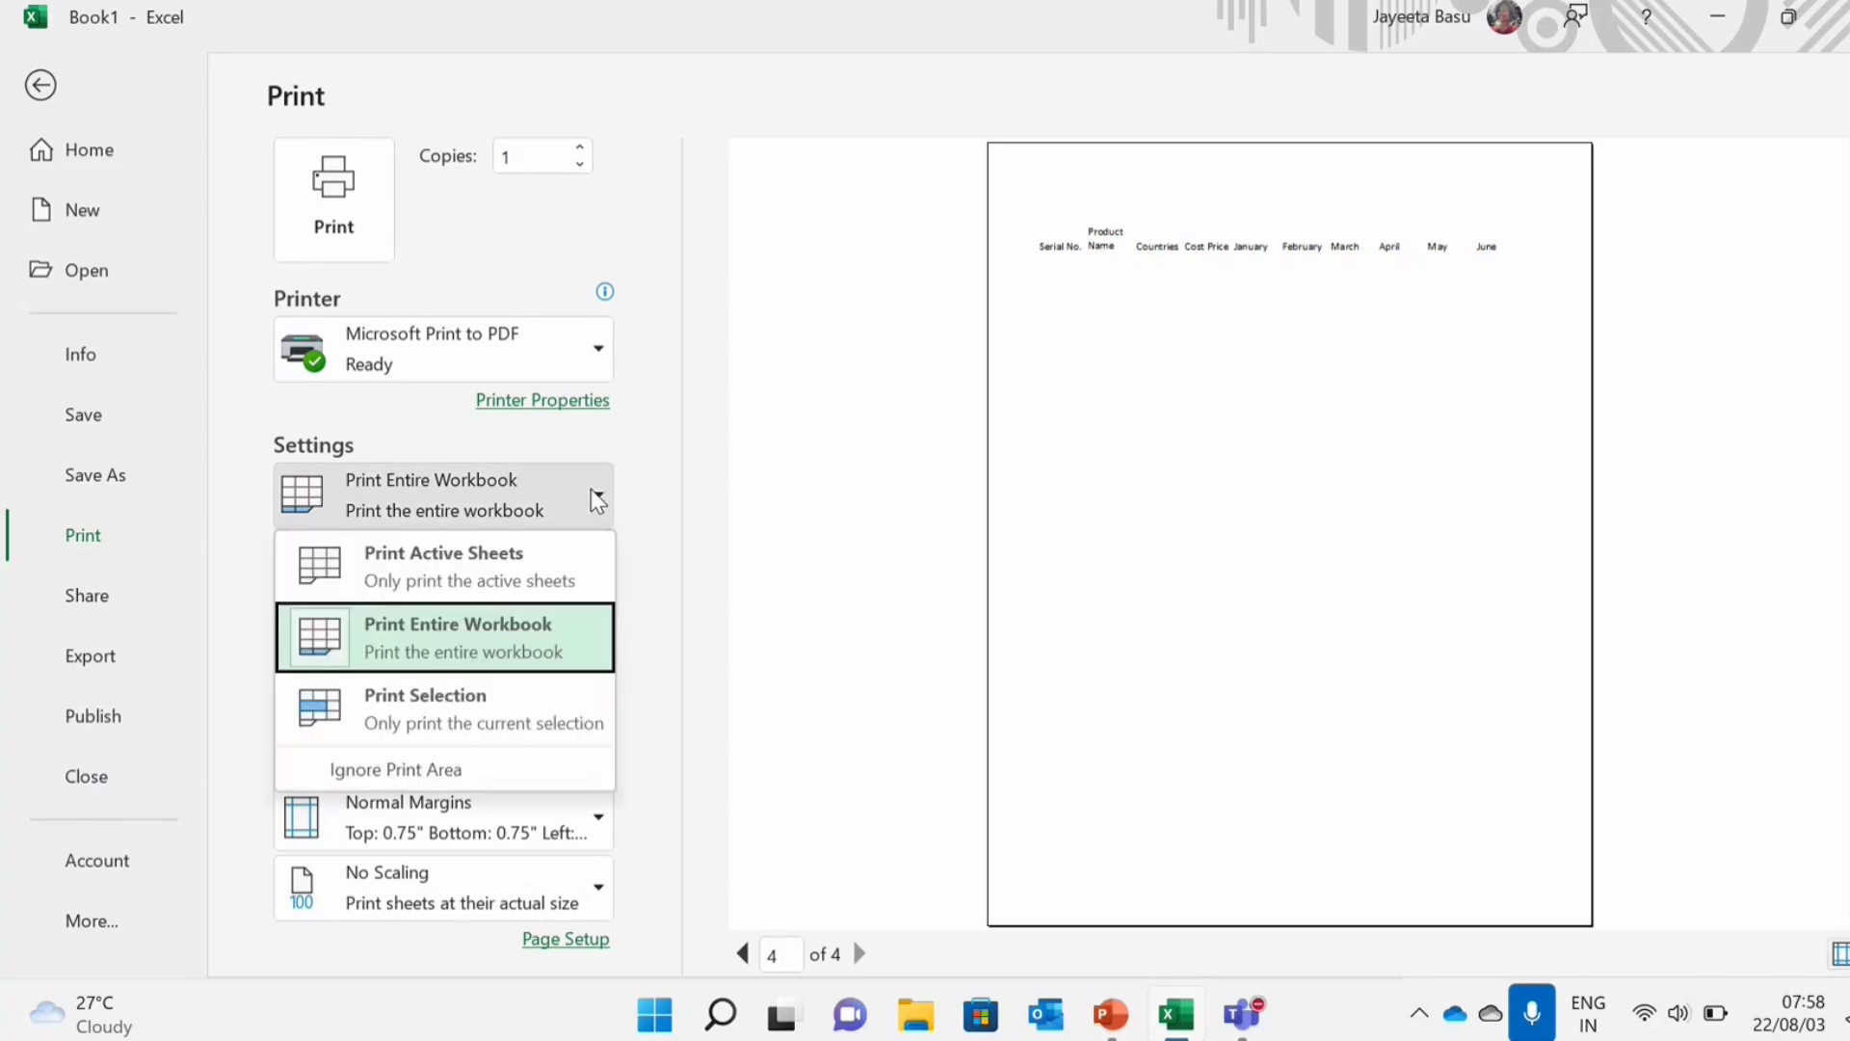
pyautogui.click(511, 738)
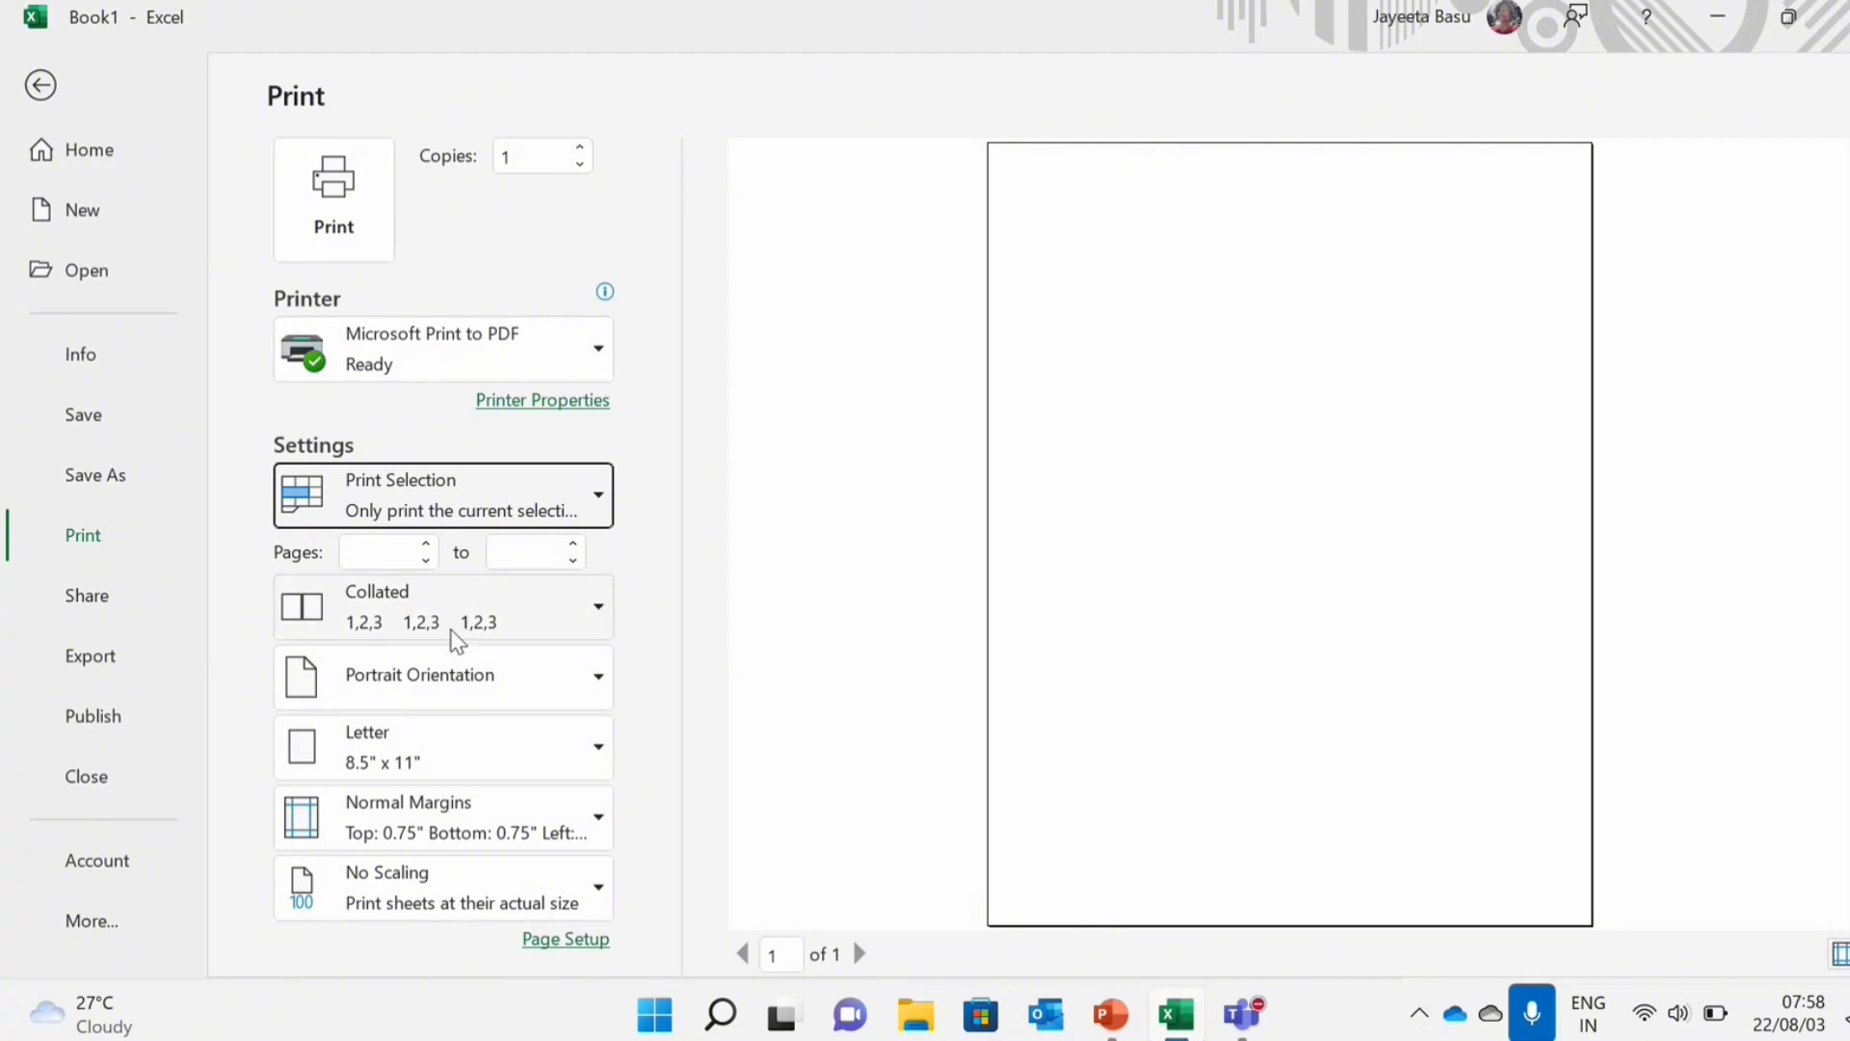
pyautogui.click(384, 546)
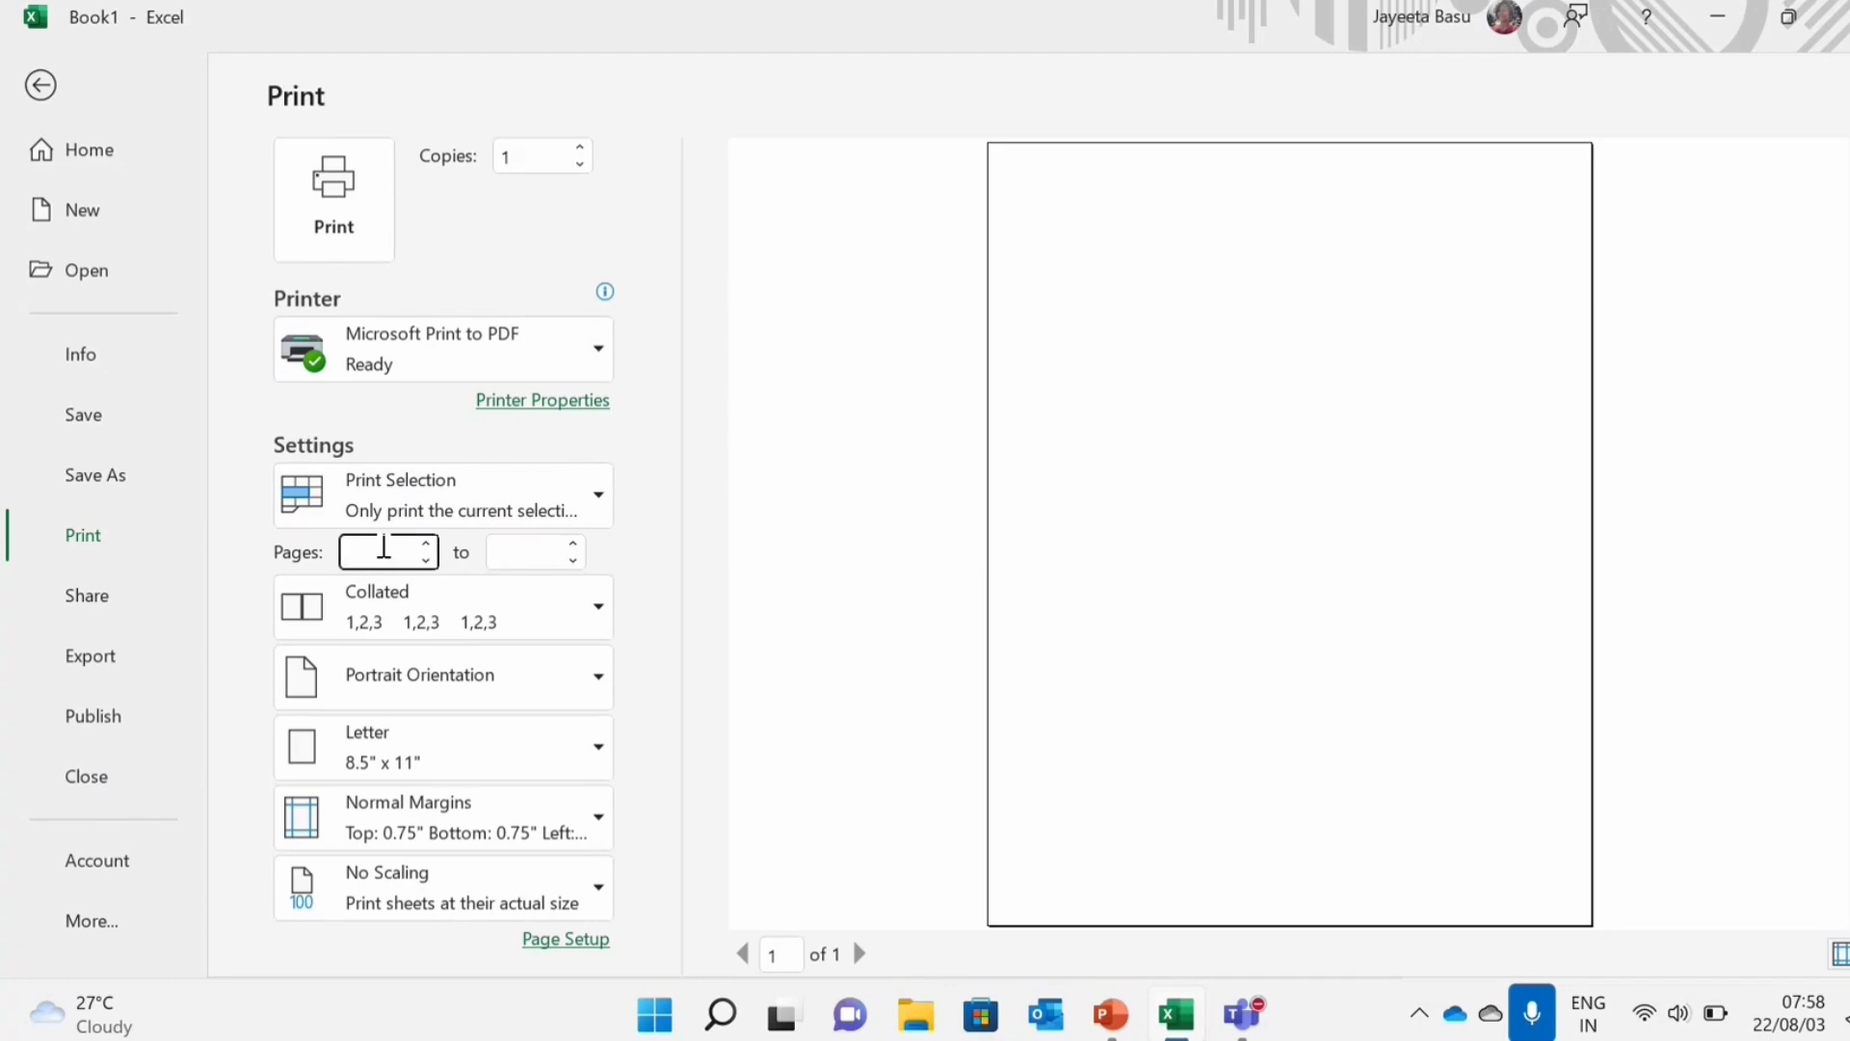
pyautogui.write('2')
pyautogui.click(425, 543)
pyautogui.click(426, 561)
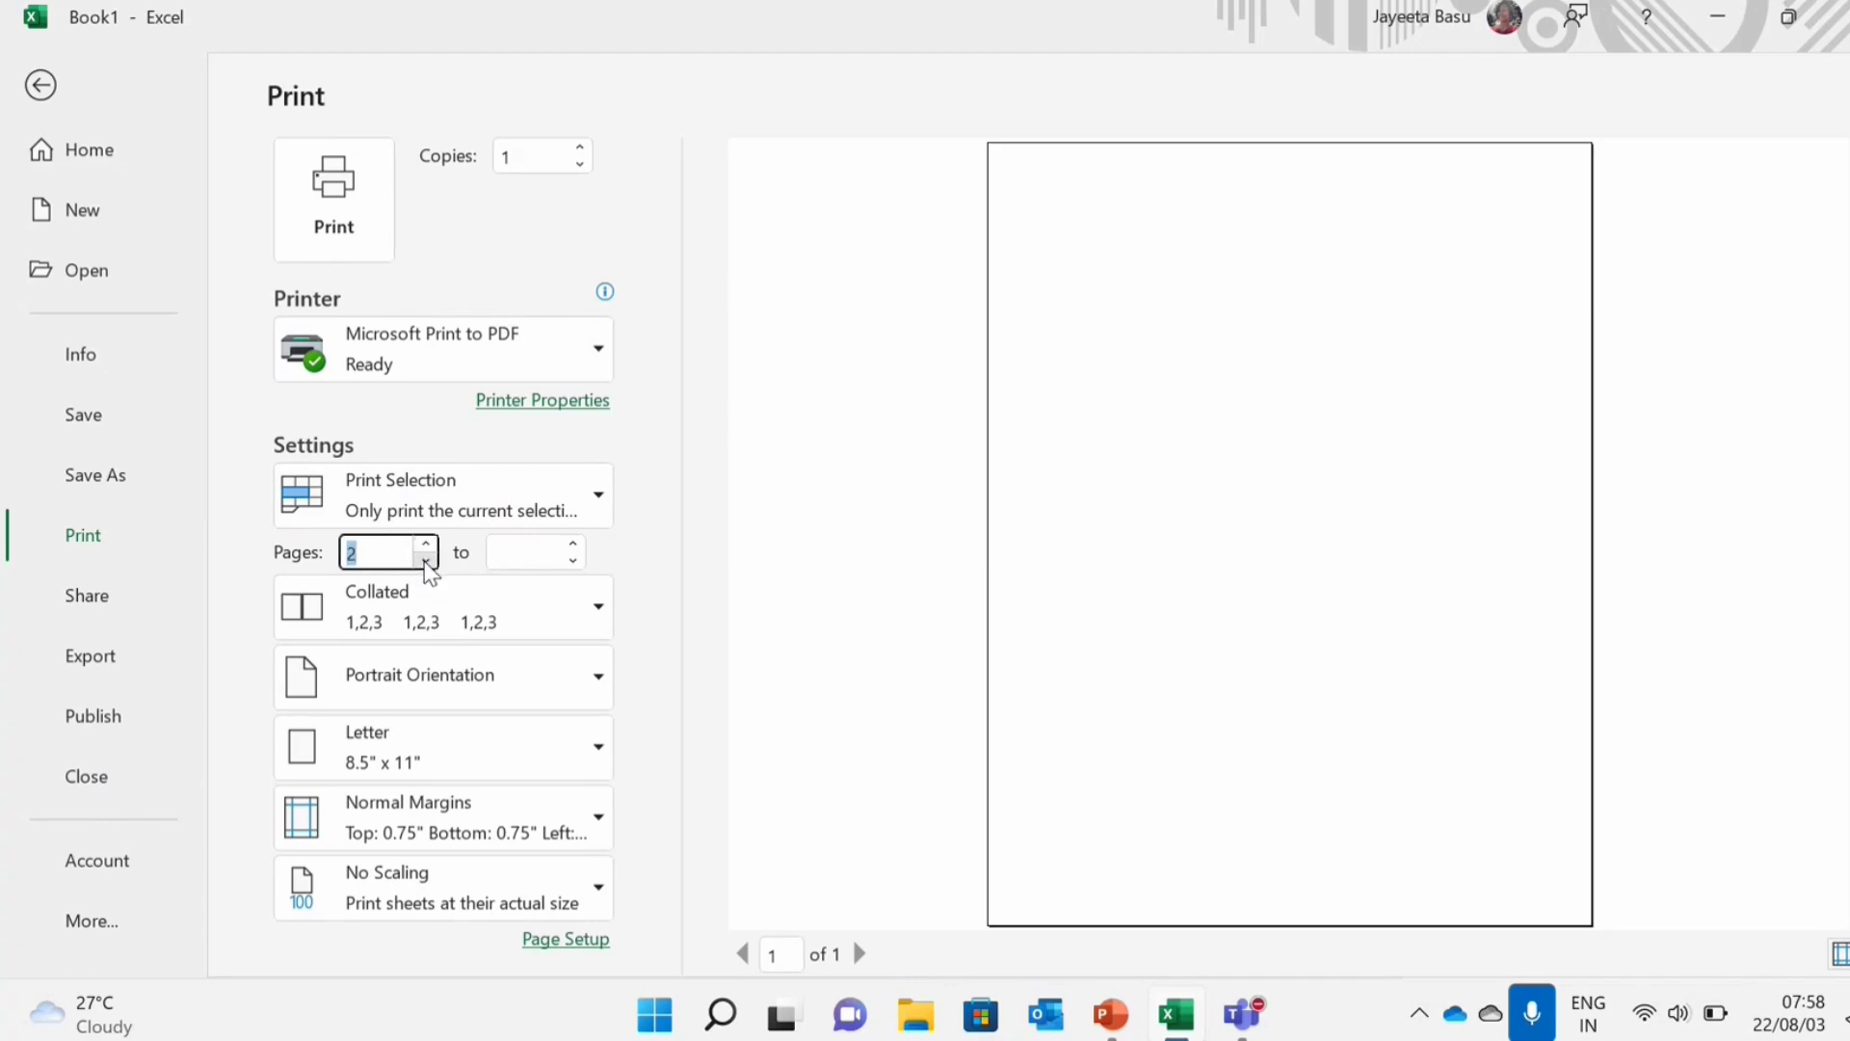
pyautogui.click(572, 544)
pyautogui.click(572, 545)
pyautogui.click(573, 544)
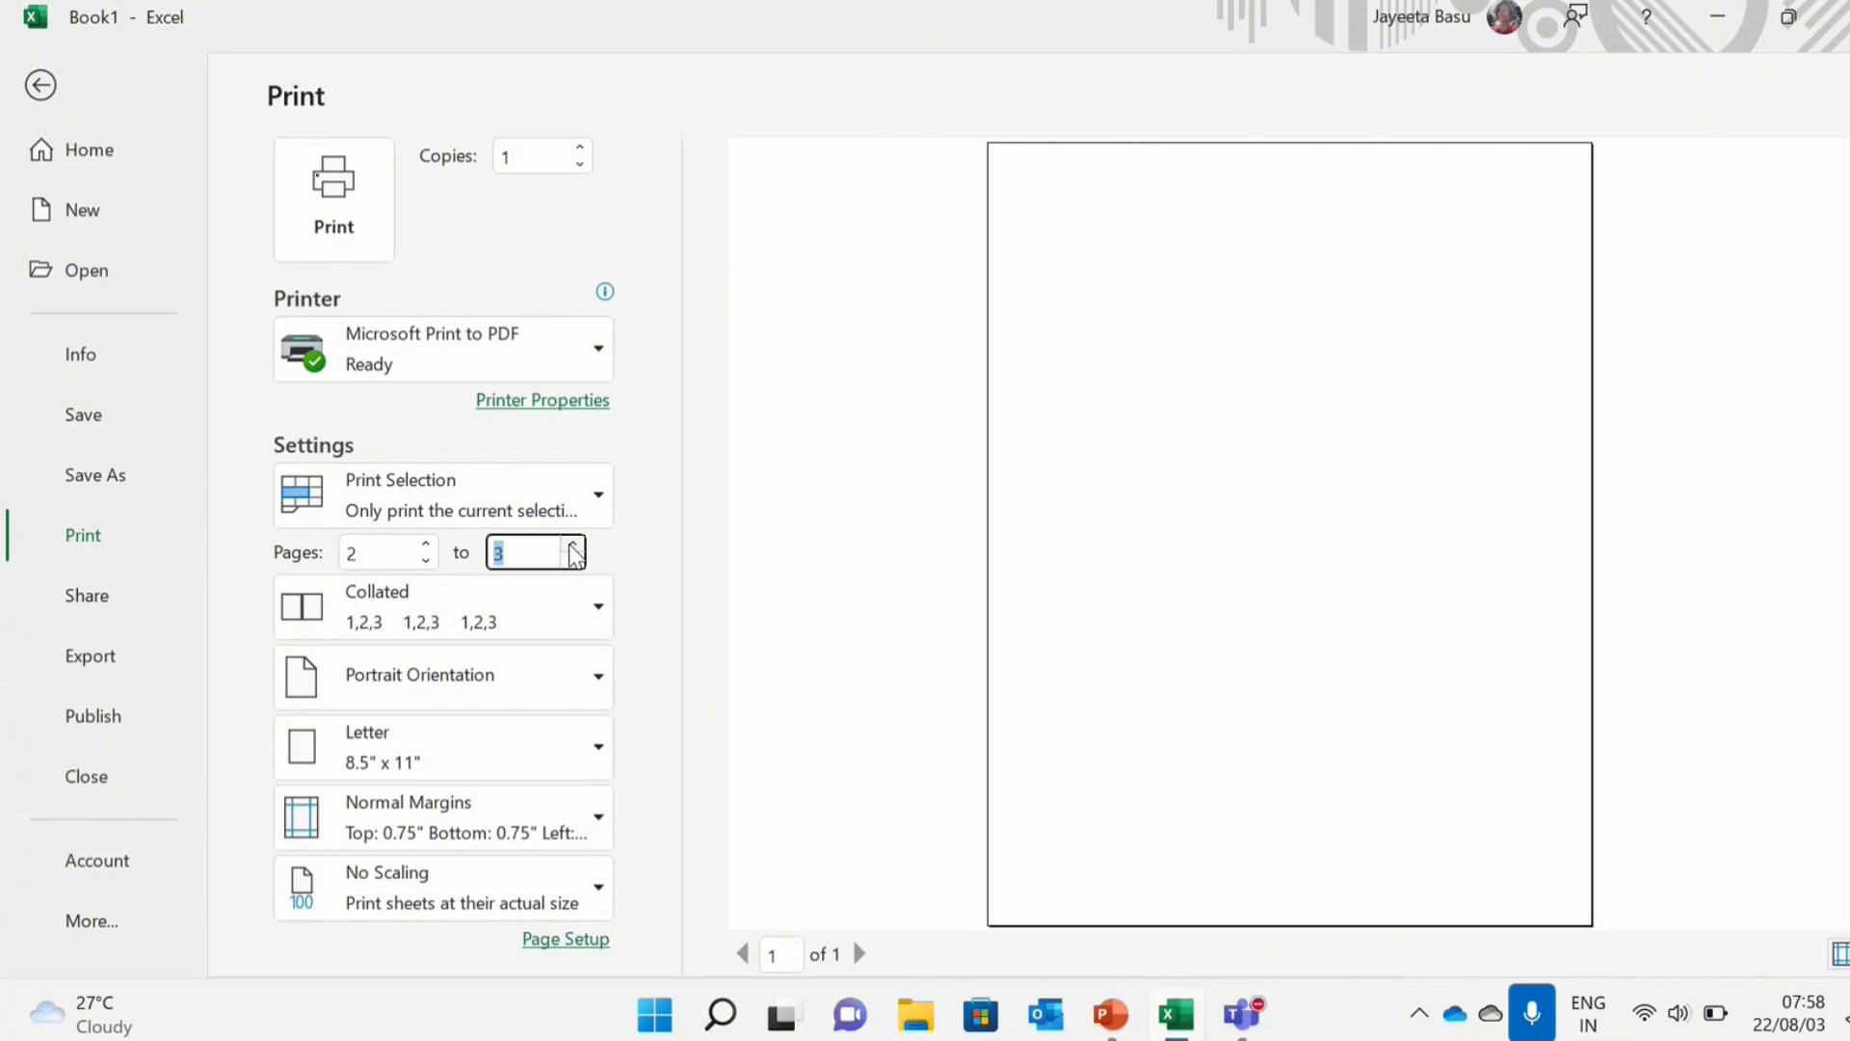
pyautogui.click(712, 605)
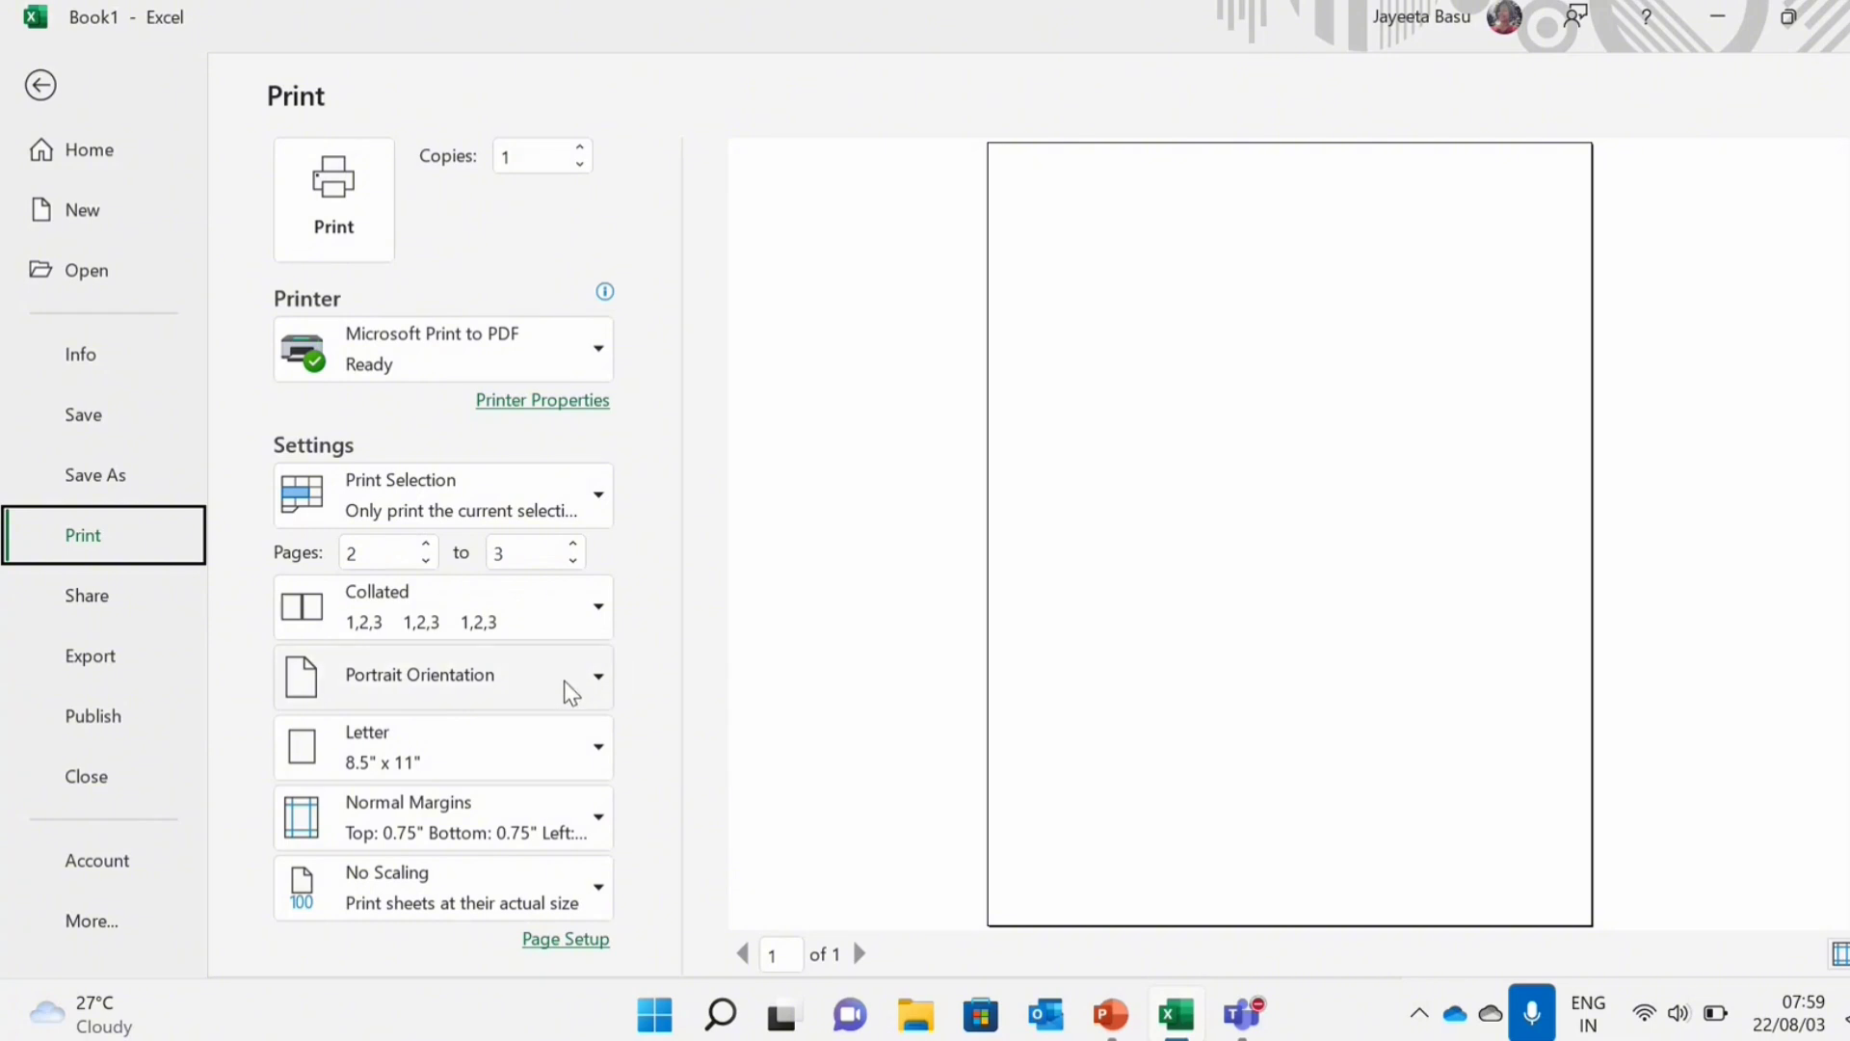
# Try the Uncollated page order for the printout and return it to Collated
pyautogui.click(484, 622)
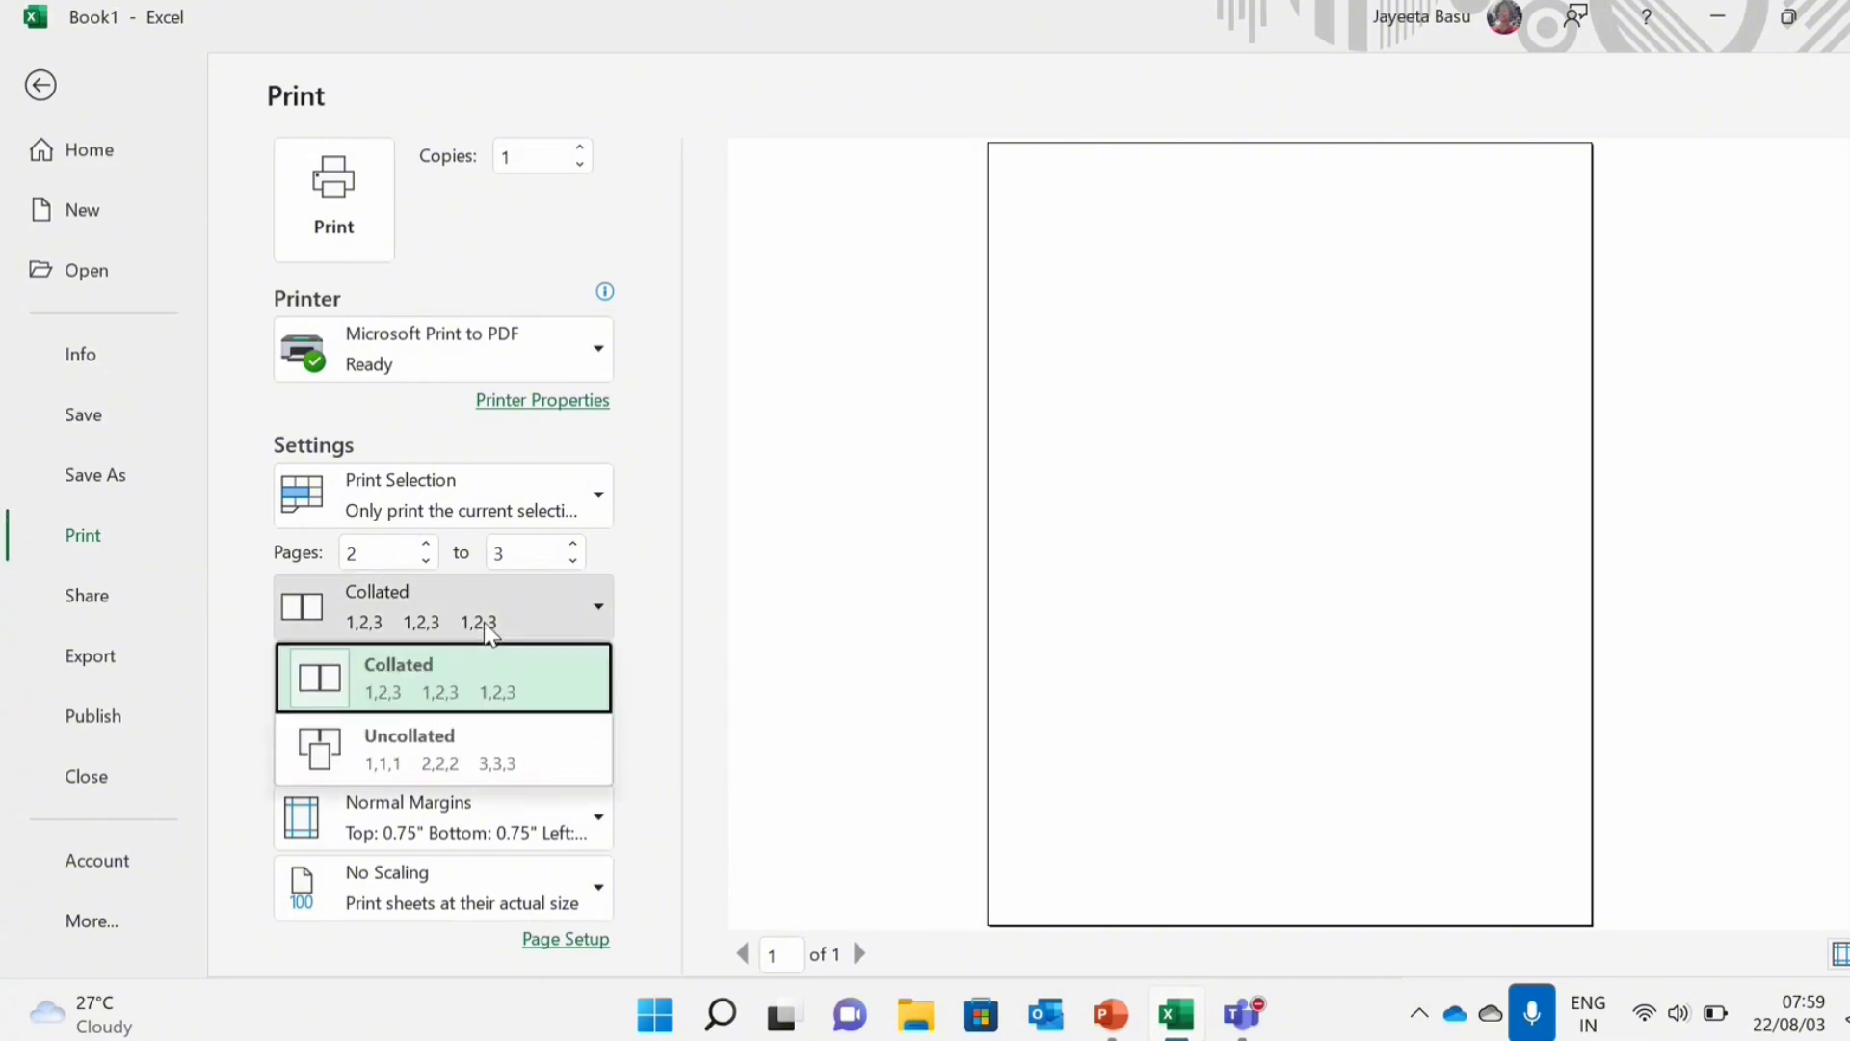
pyautogui.click(475, 708)
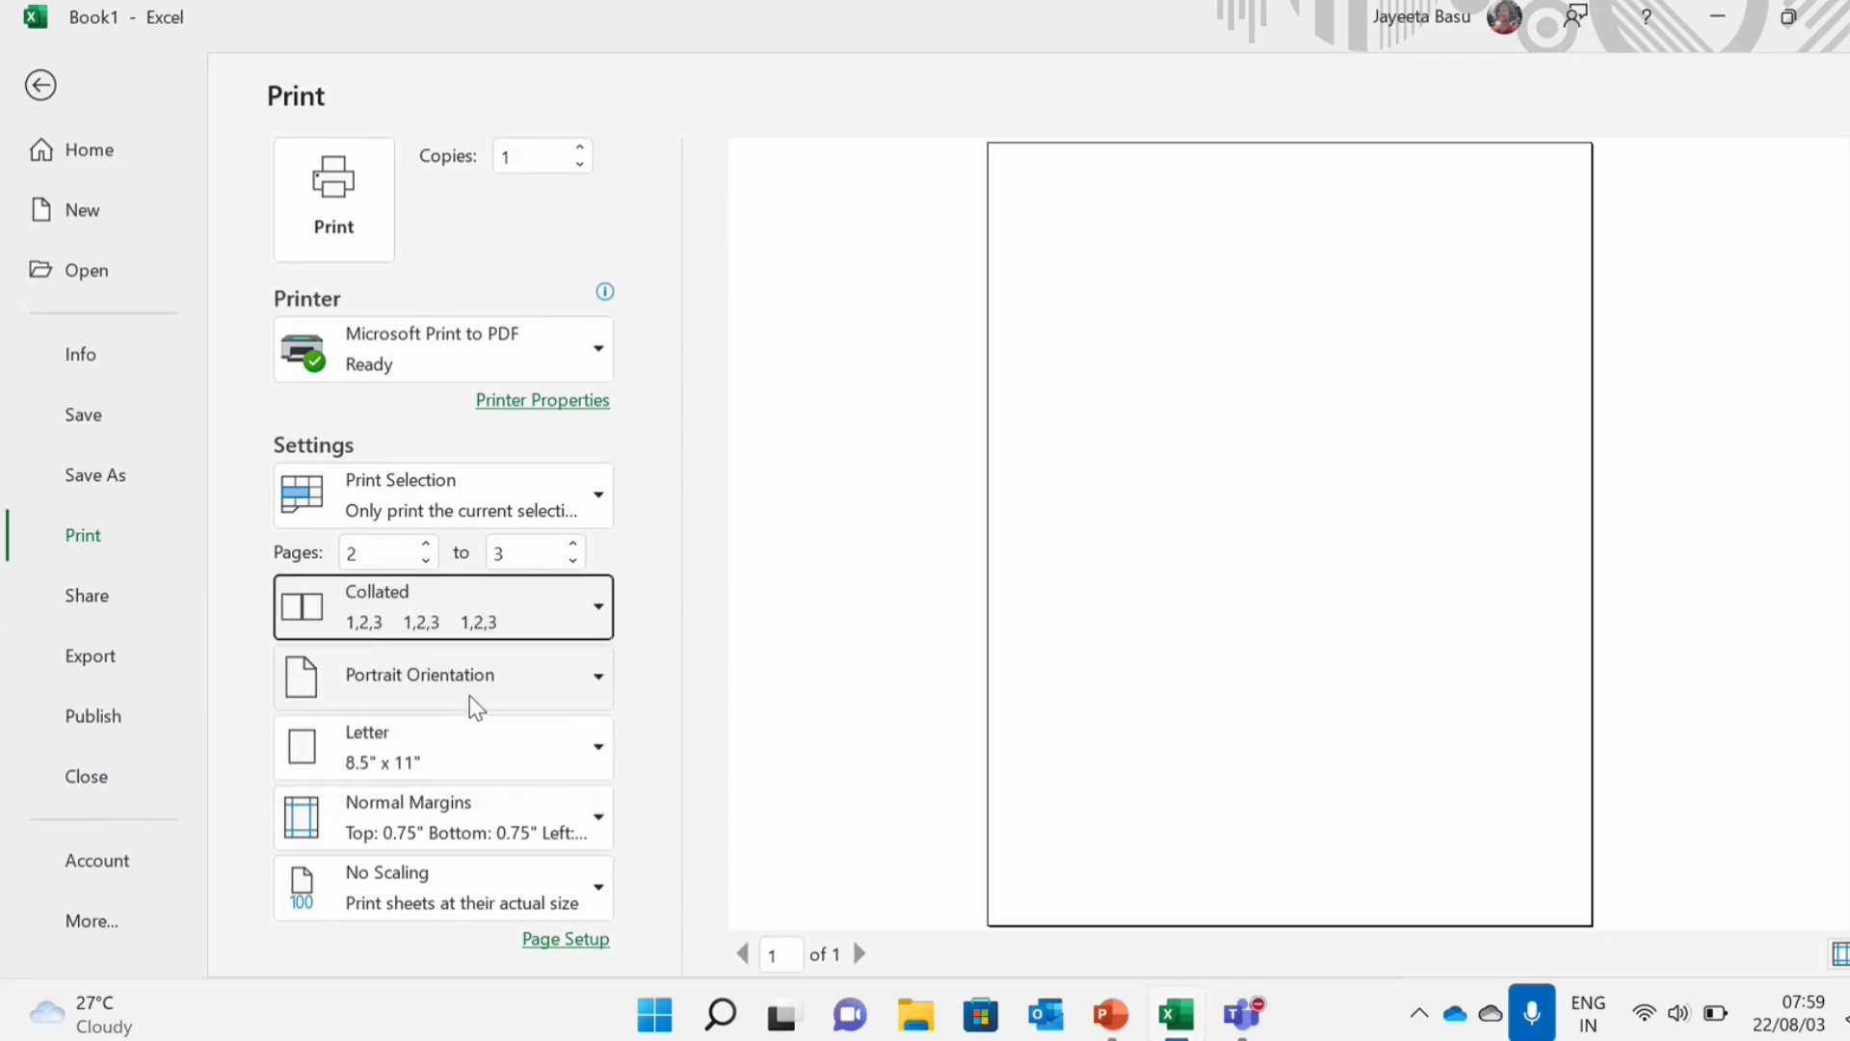
pyautogui.click(472, 628)
pyautogui.click(459, 750)
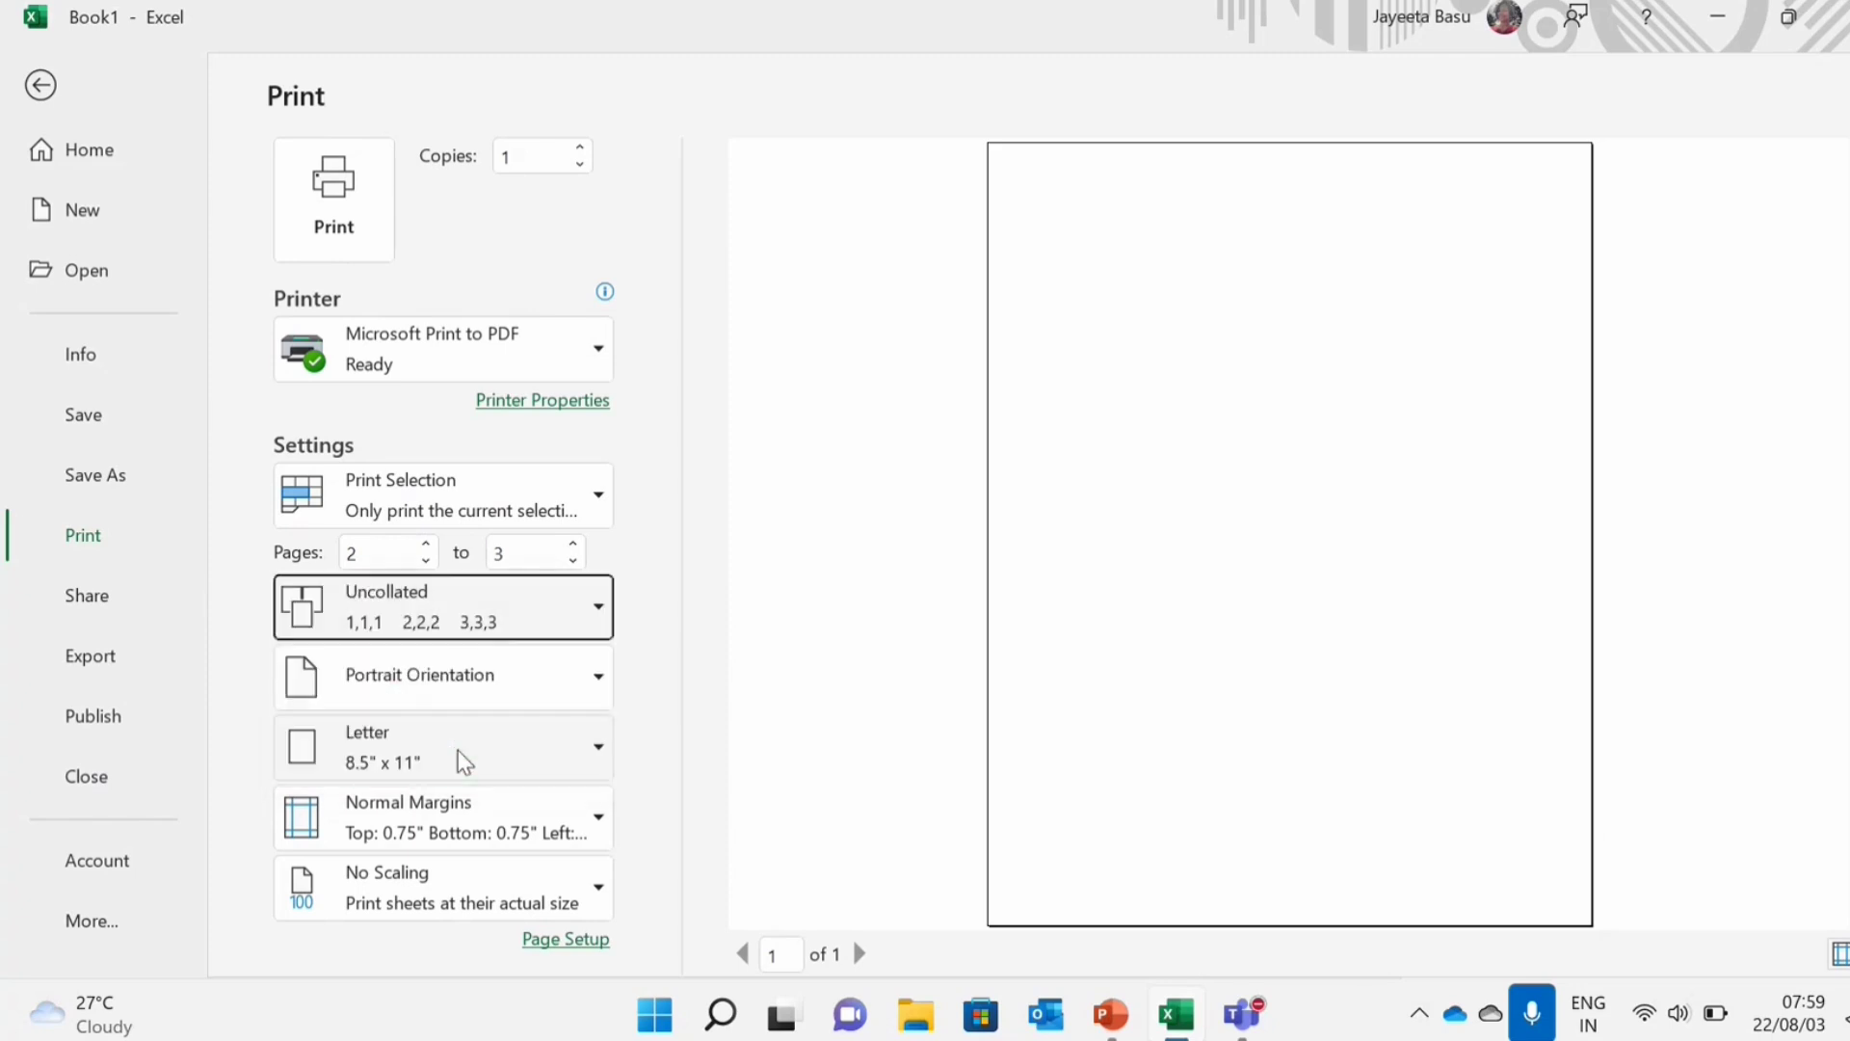
pyautogui.click(453, 632)
pyautogui.click(441, 684)
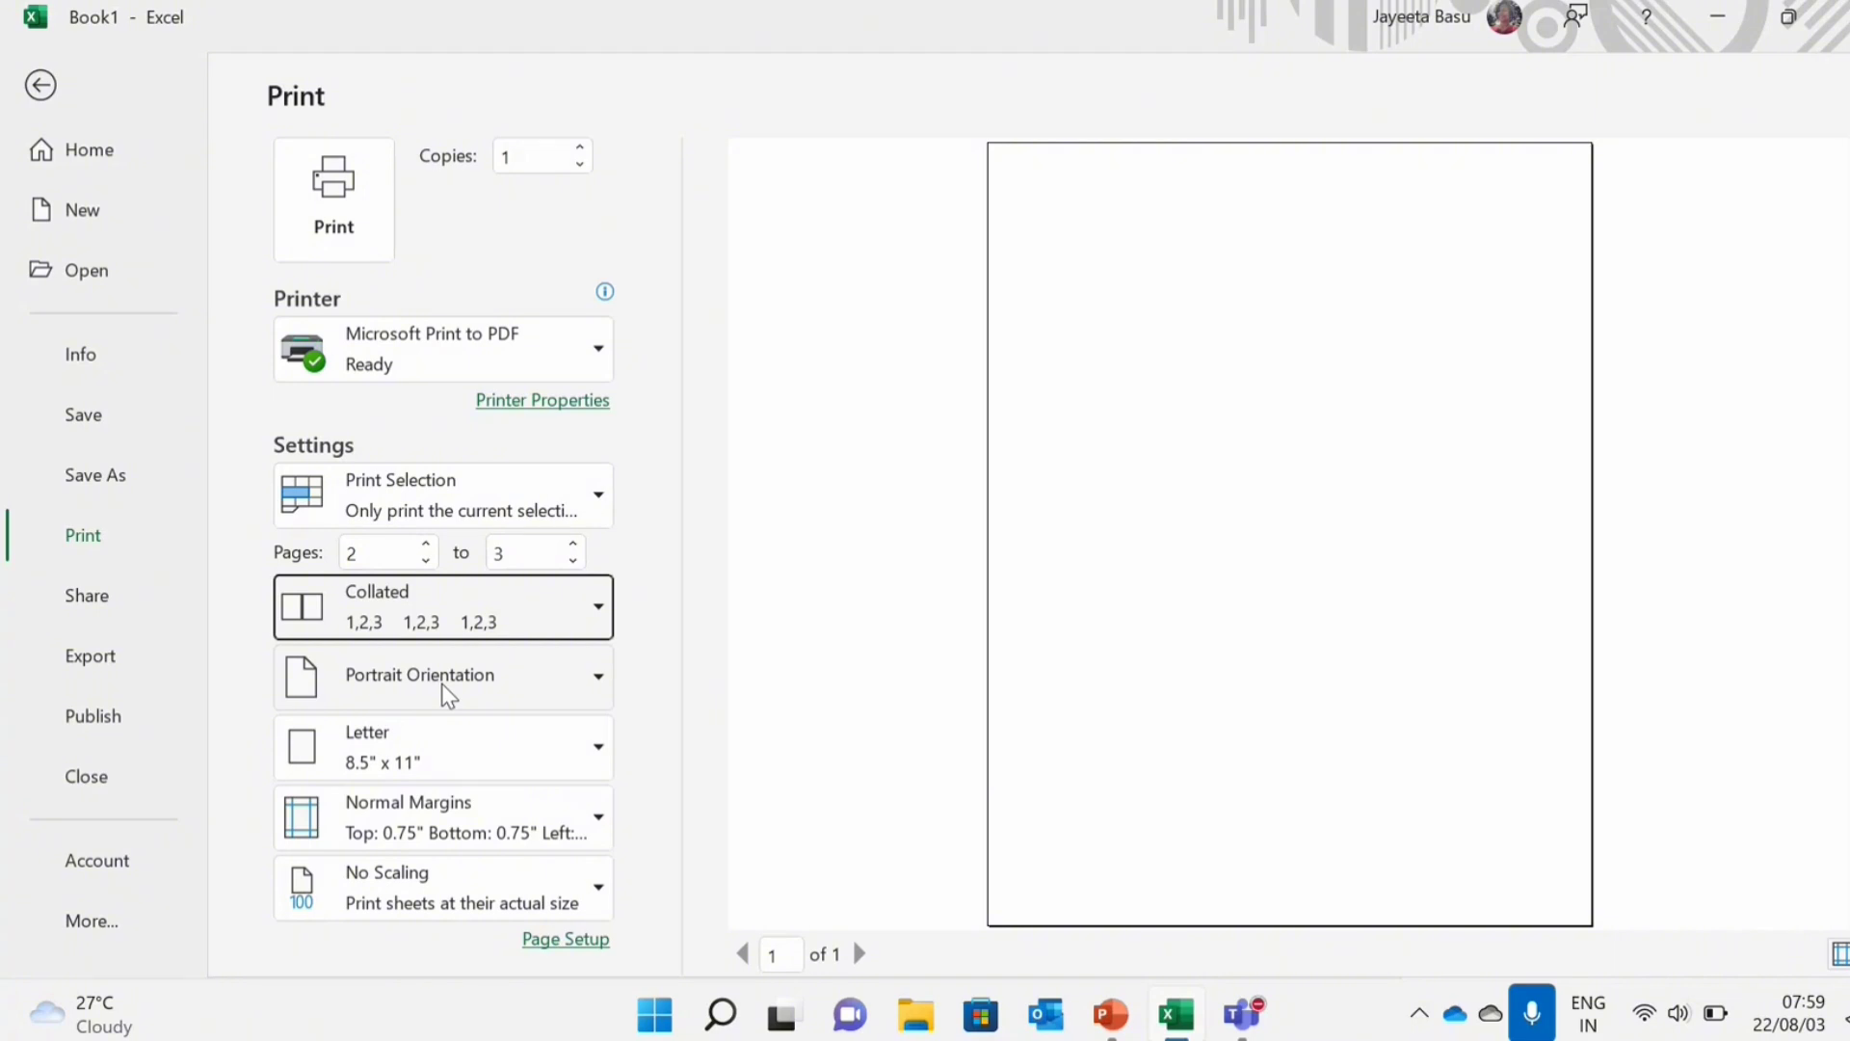
# Compare the Landscape and Portrait orientations in the preview and leave the page set to Landscape Orientation
pyautogui.click(443, 687)
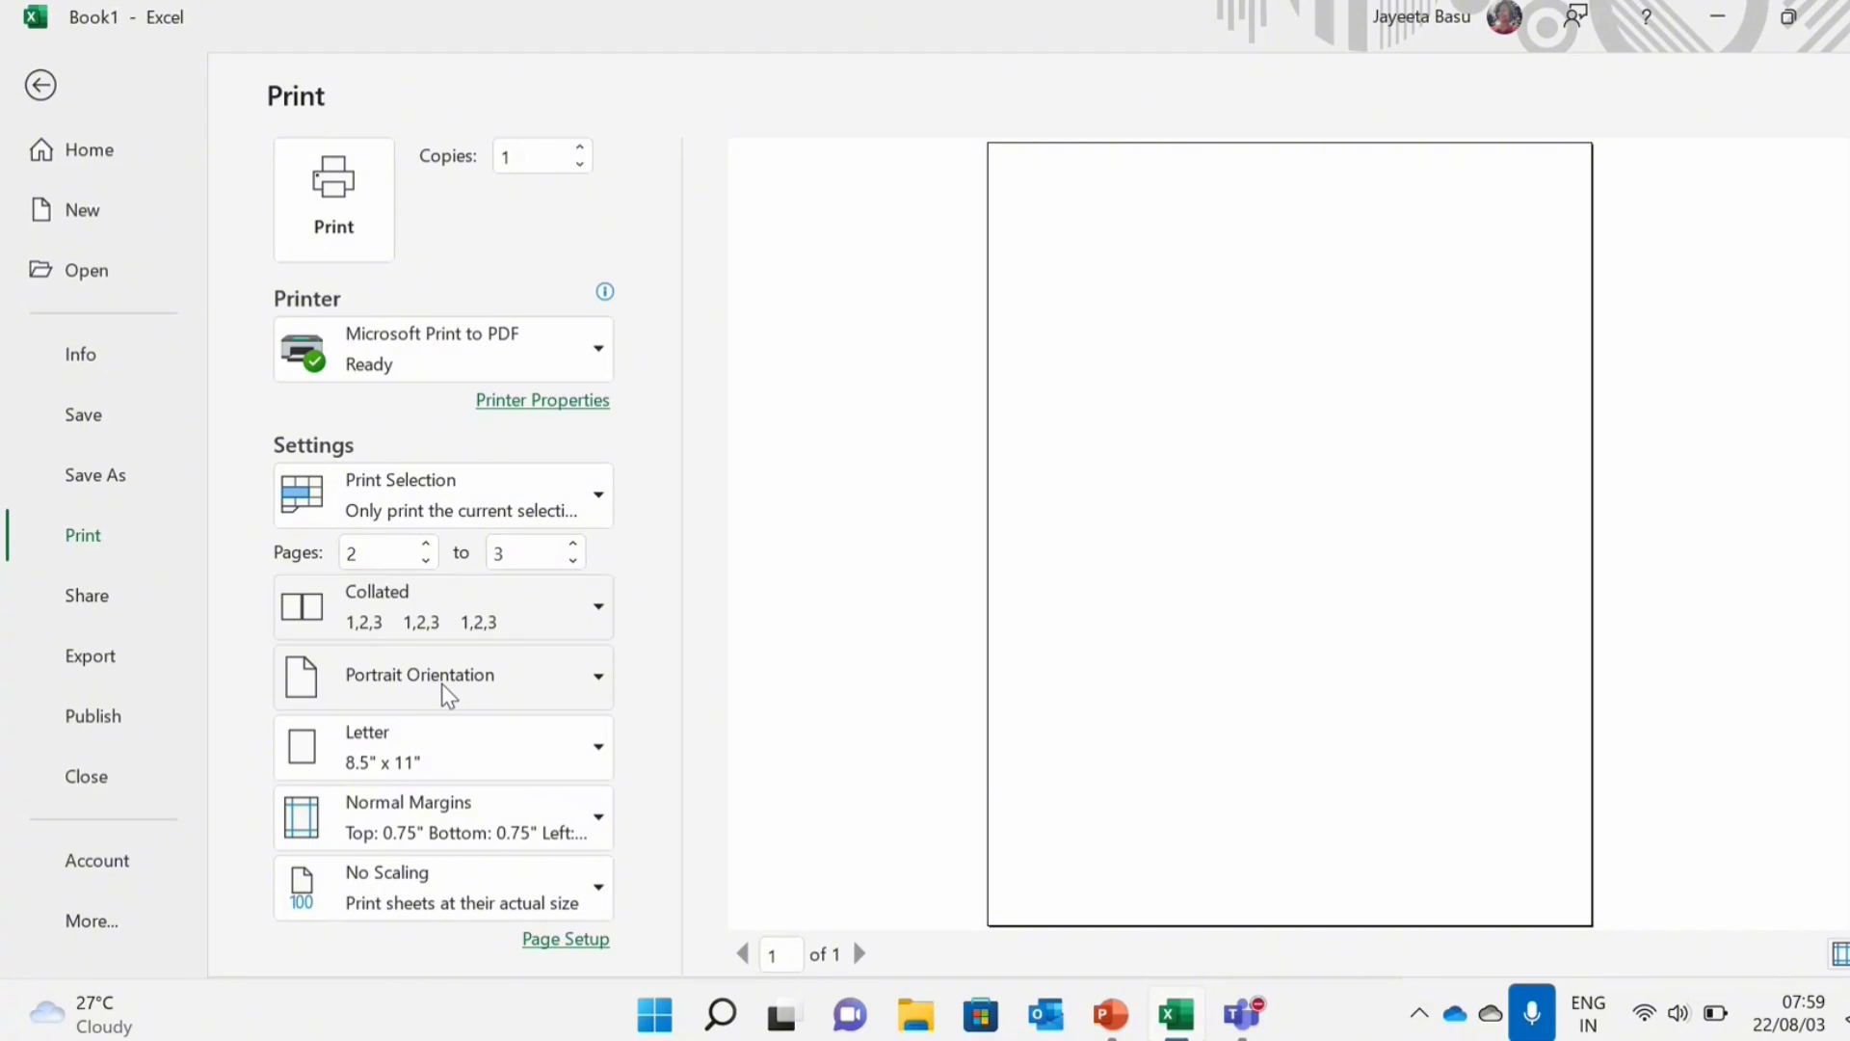
pyautogui.click(441, 684)
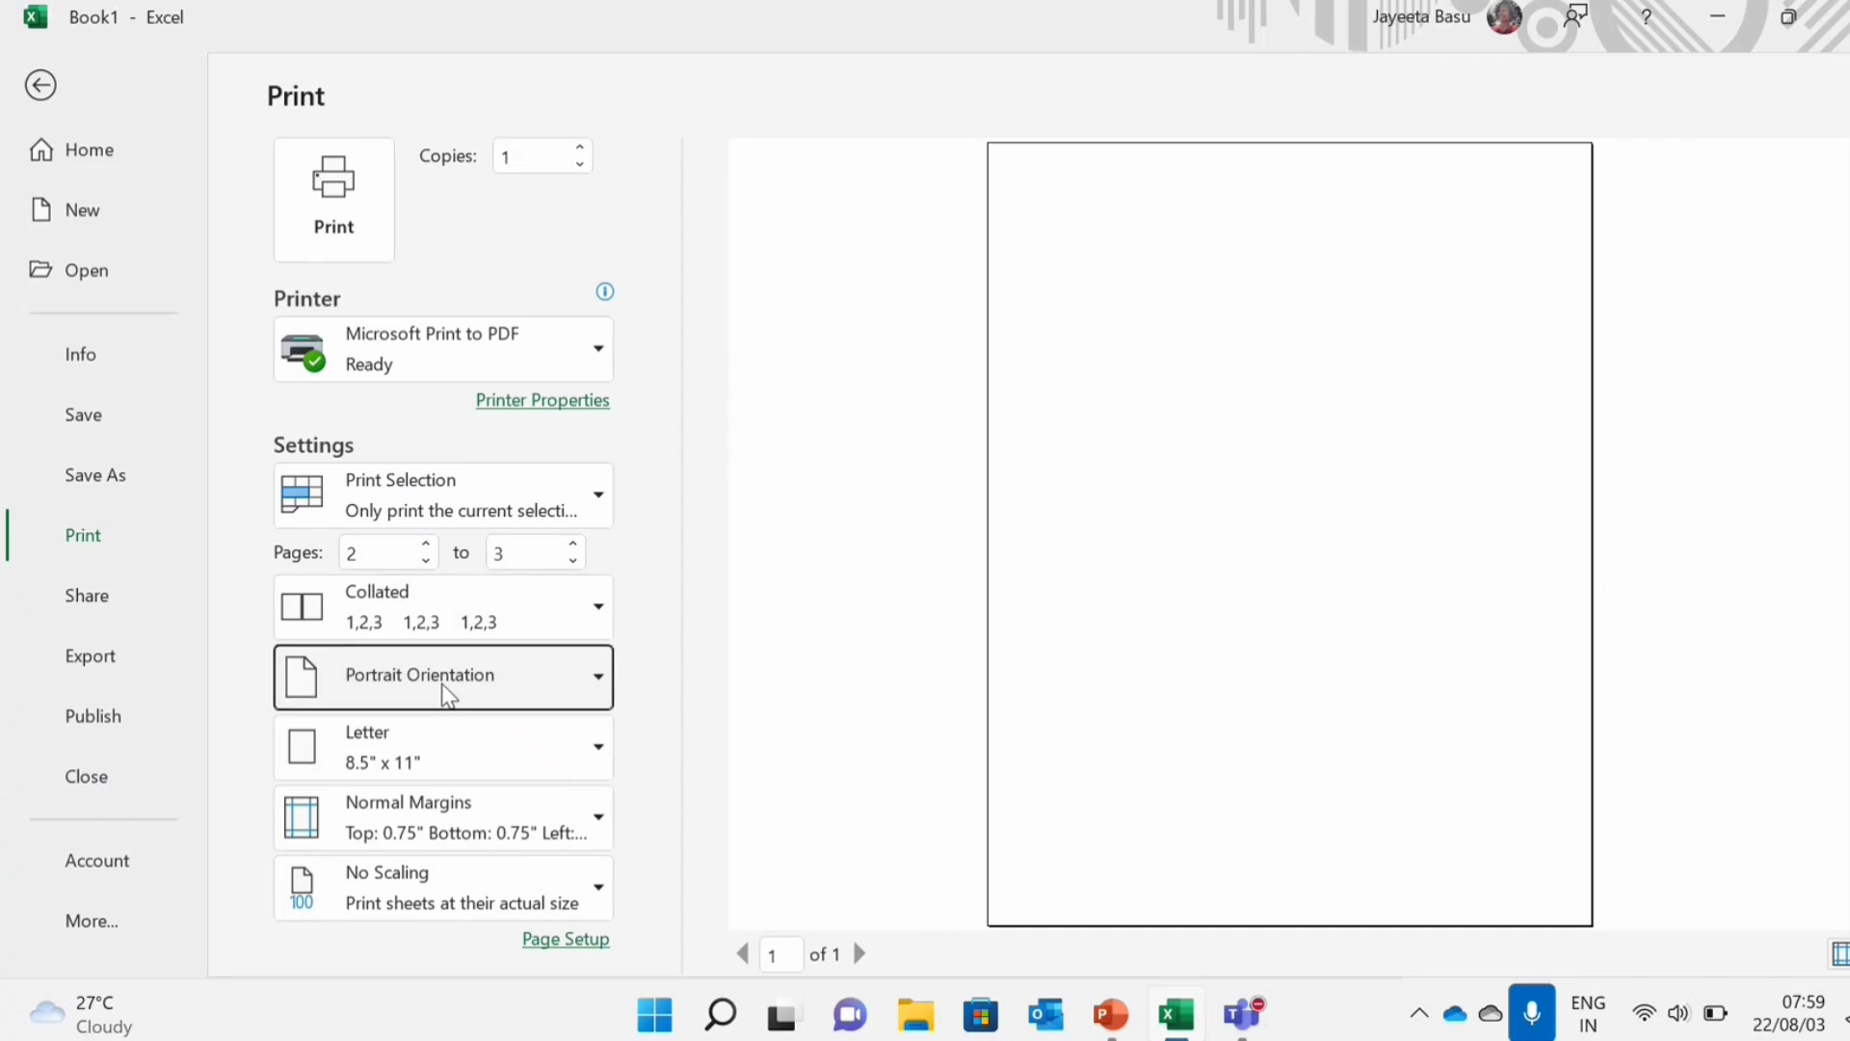
pyautogui.click(444, 692)
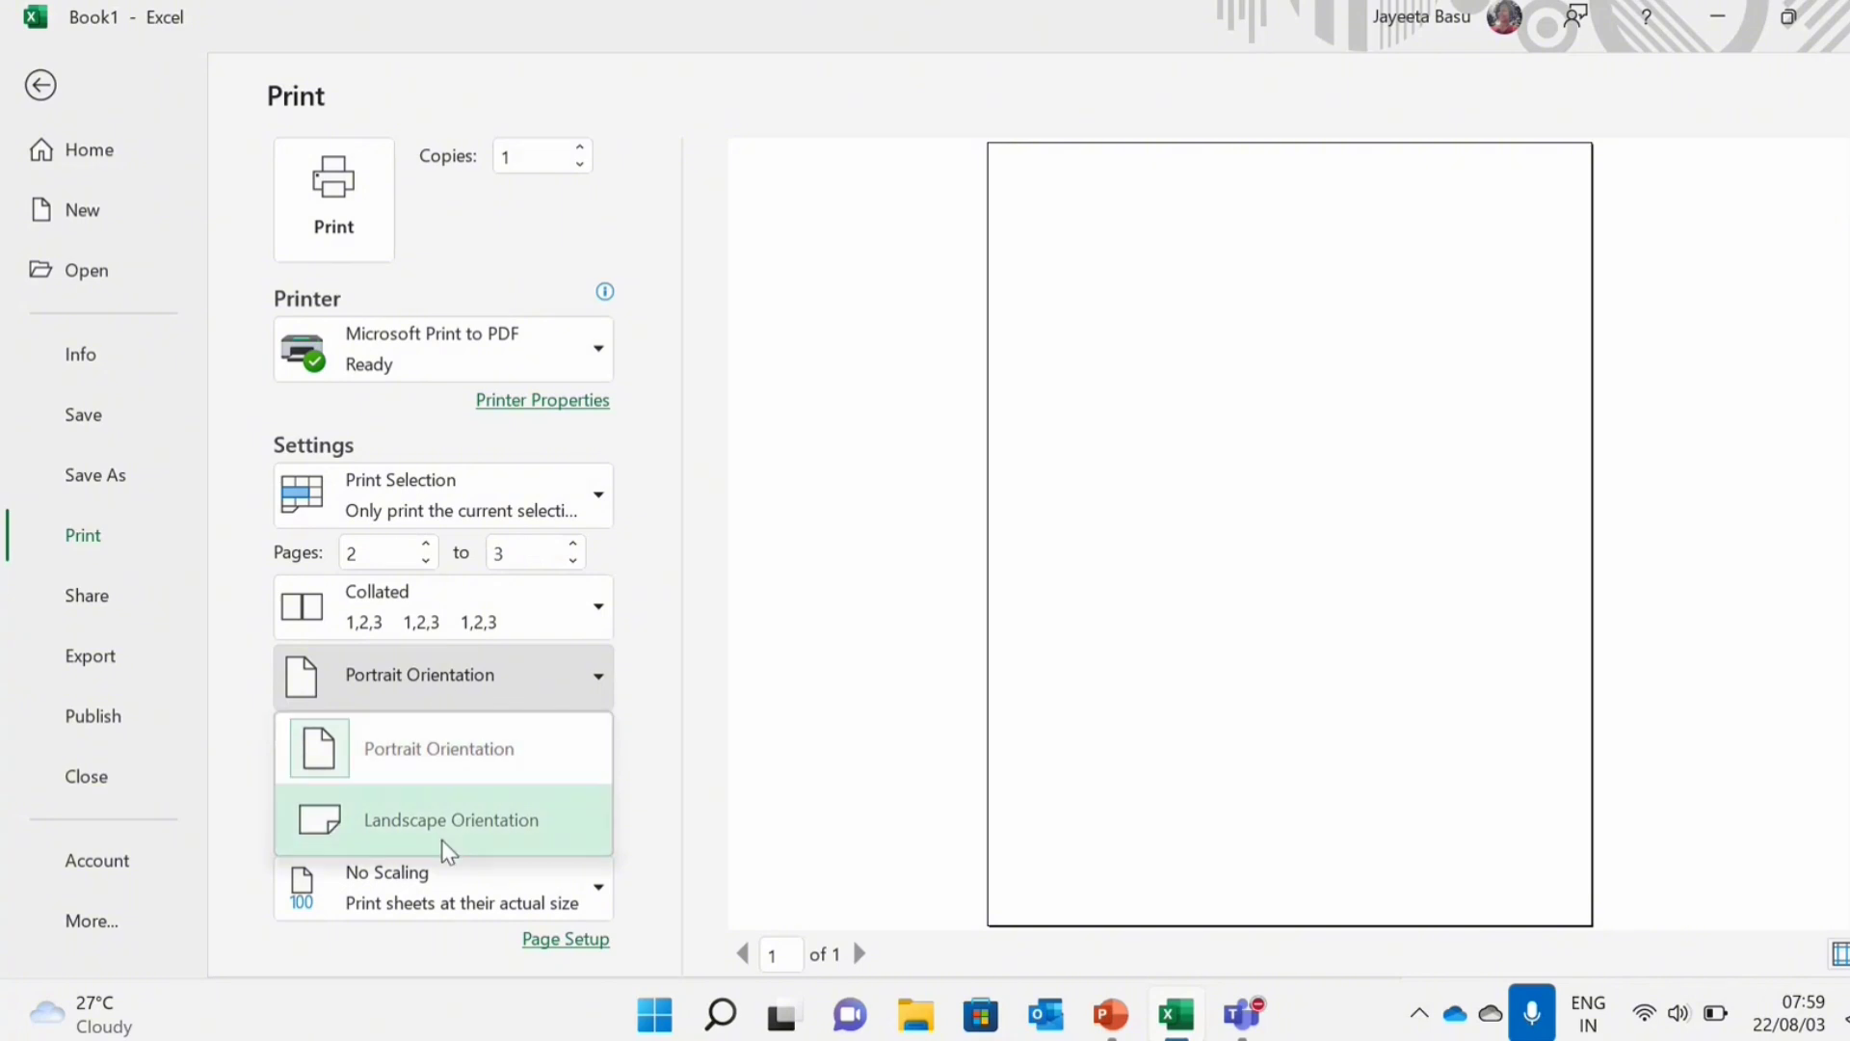
pyautogui.click(441, 840)
pyautogui.click(433, 703)
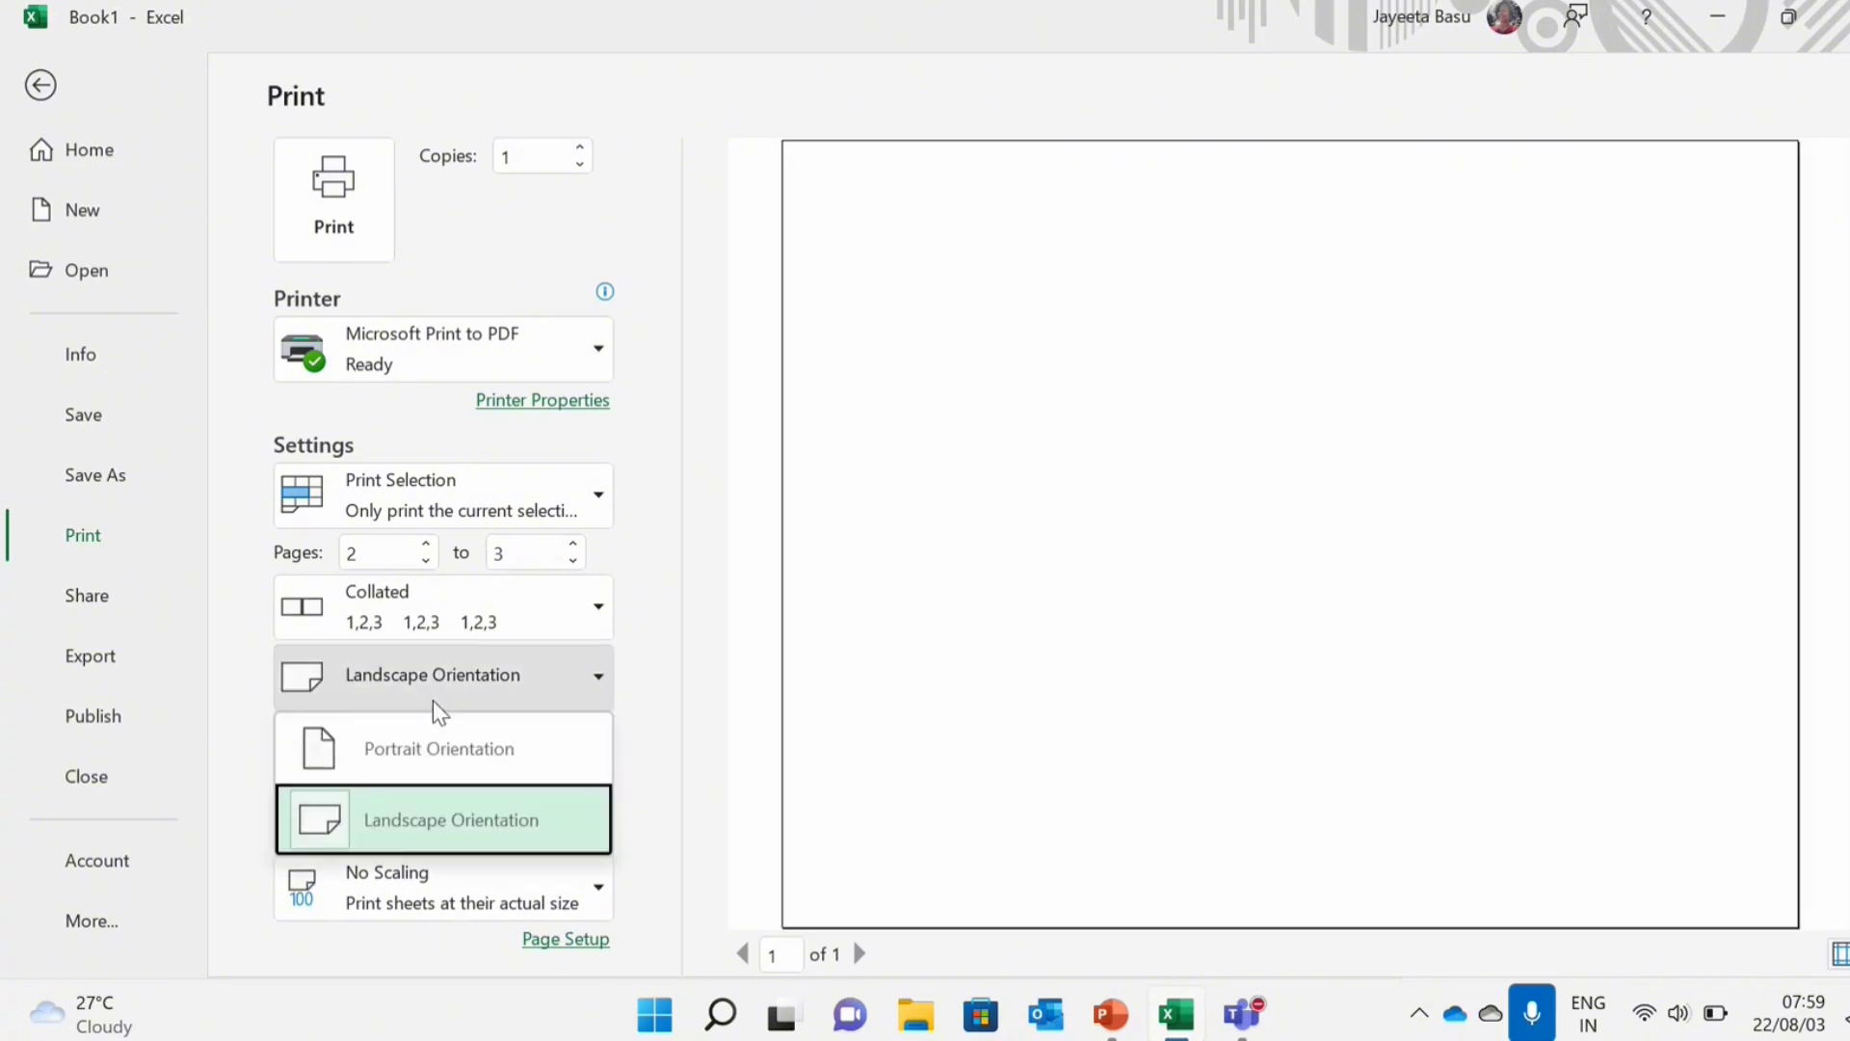
pyautogui.click(448, 777)
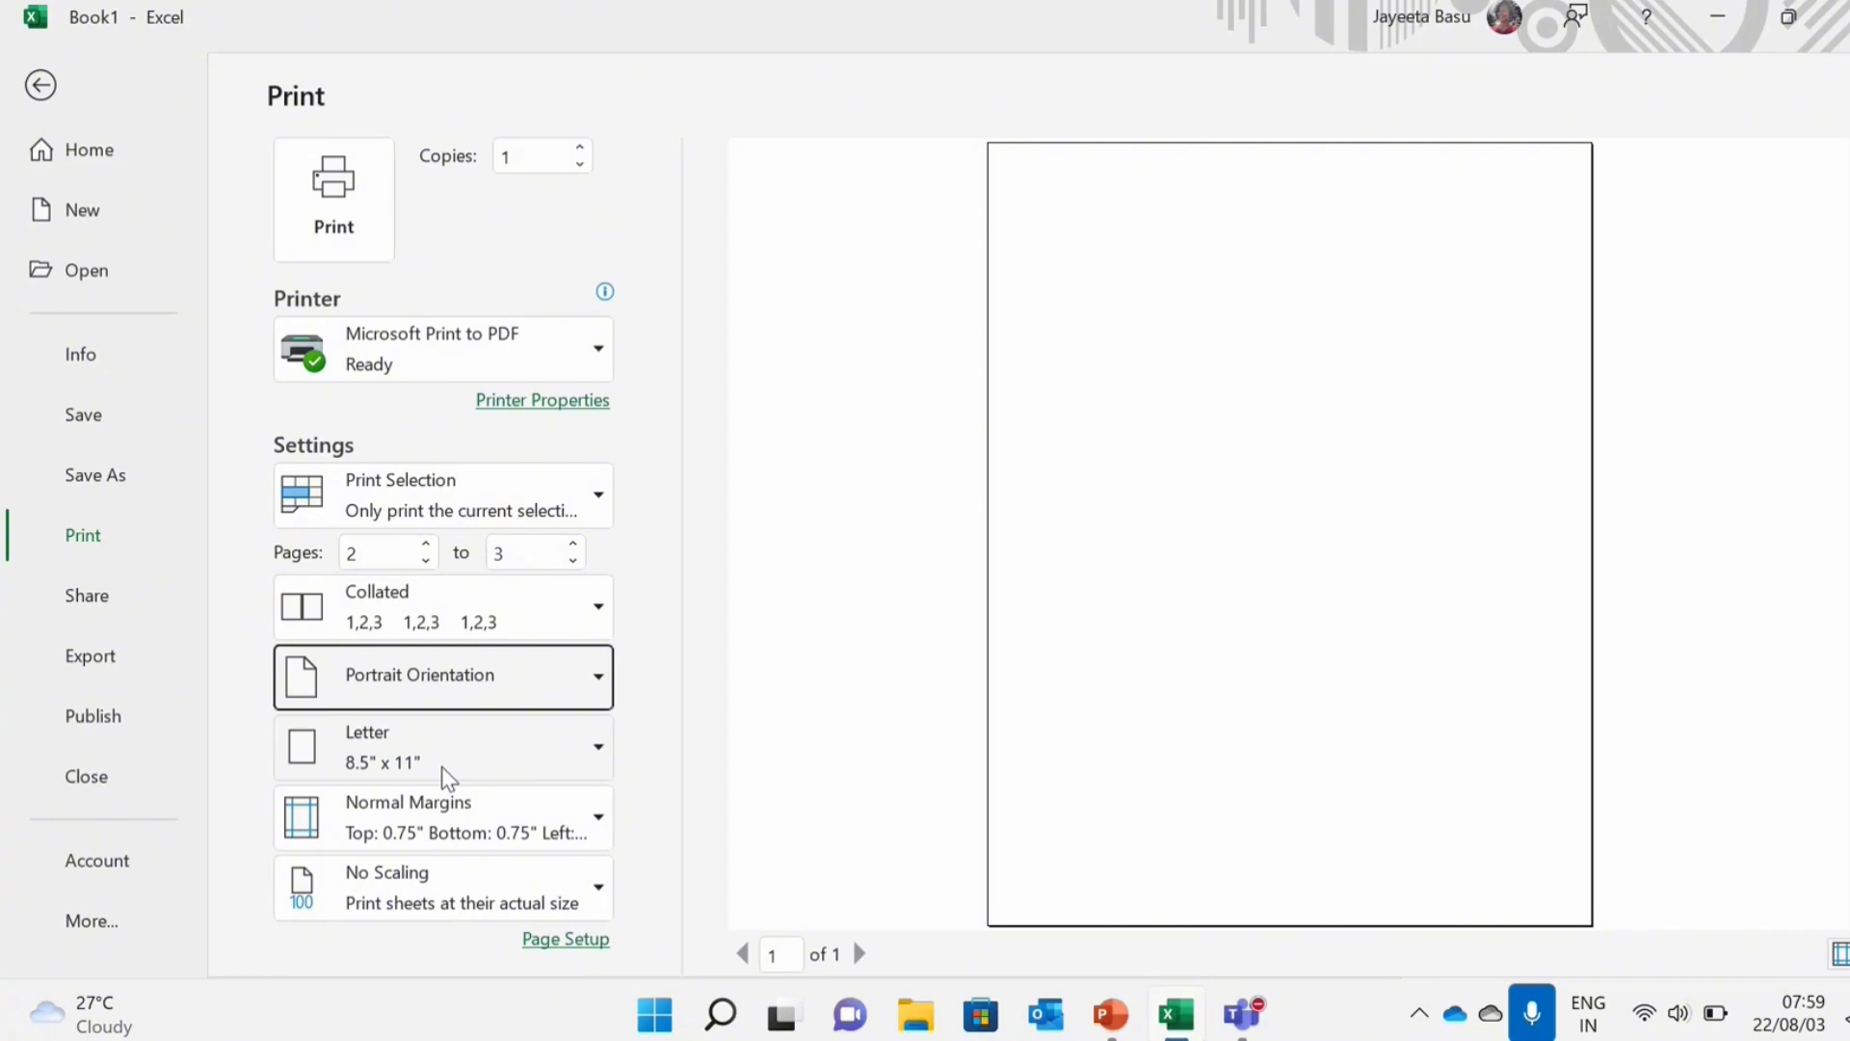
pyautogui.click(361, 675)
pyautogui.click(356, 806)
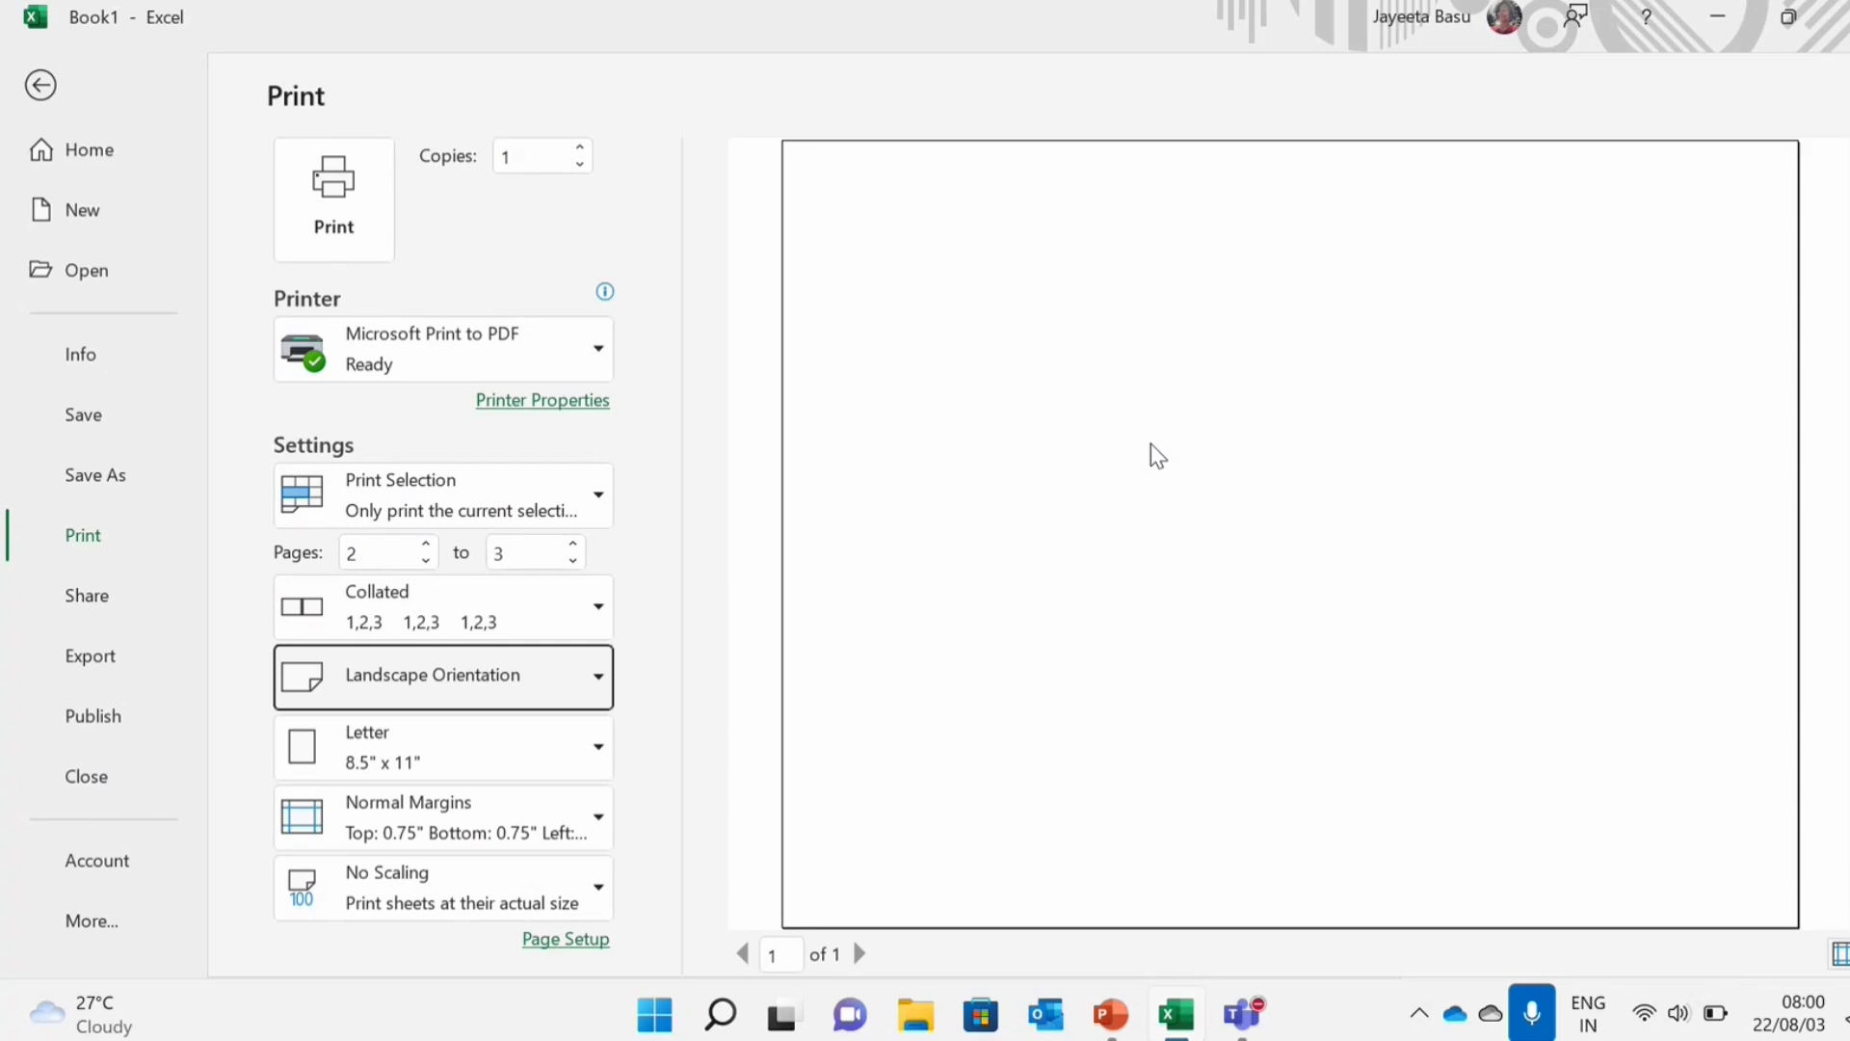
# Examine the available paper sizes for the printout down to the end of the list
pyautogui.click(521, 780)
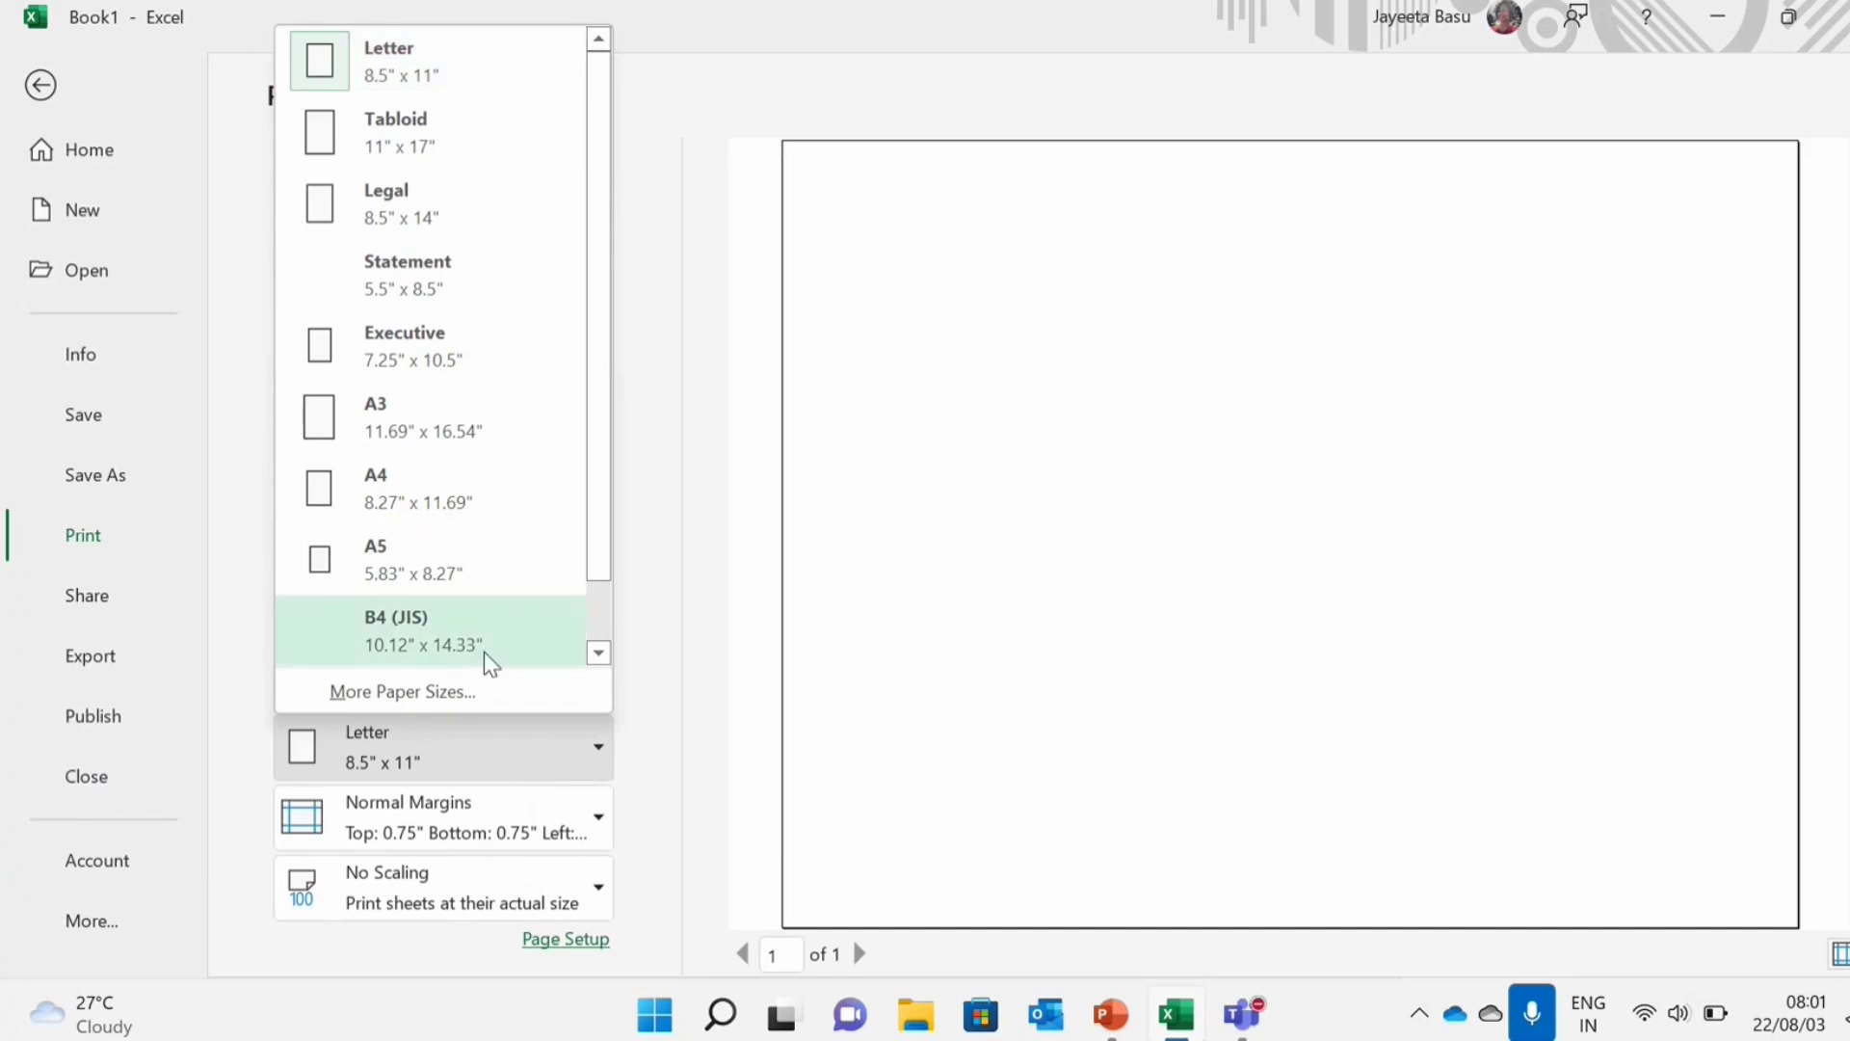
pyautogui.click(601, 610)
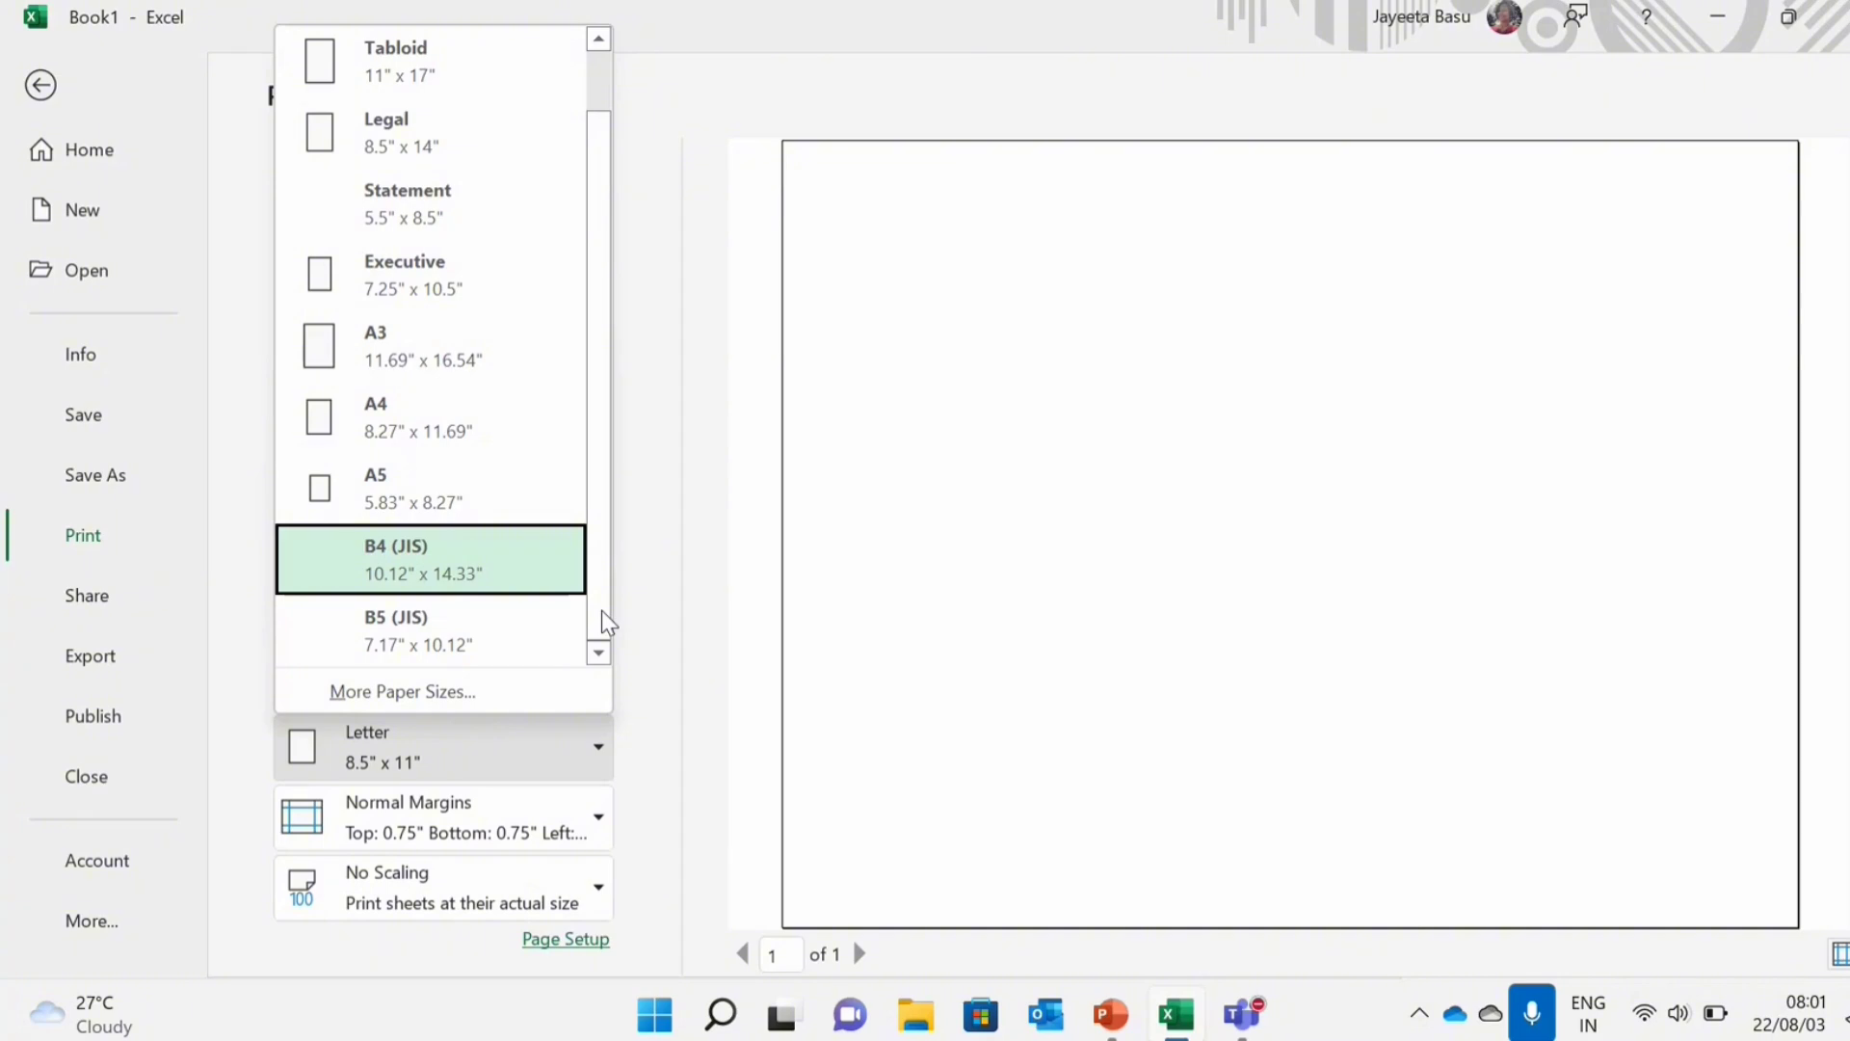
# Try the Narrow and Wide margin presets for the printout and restore the Normal margins
pyautogui.click(459, 835)
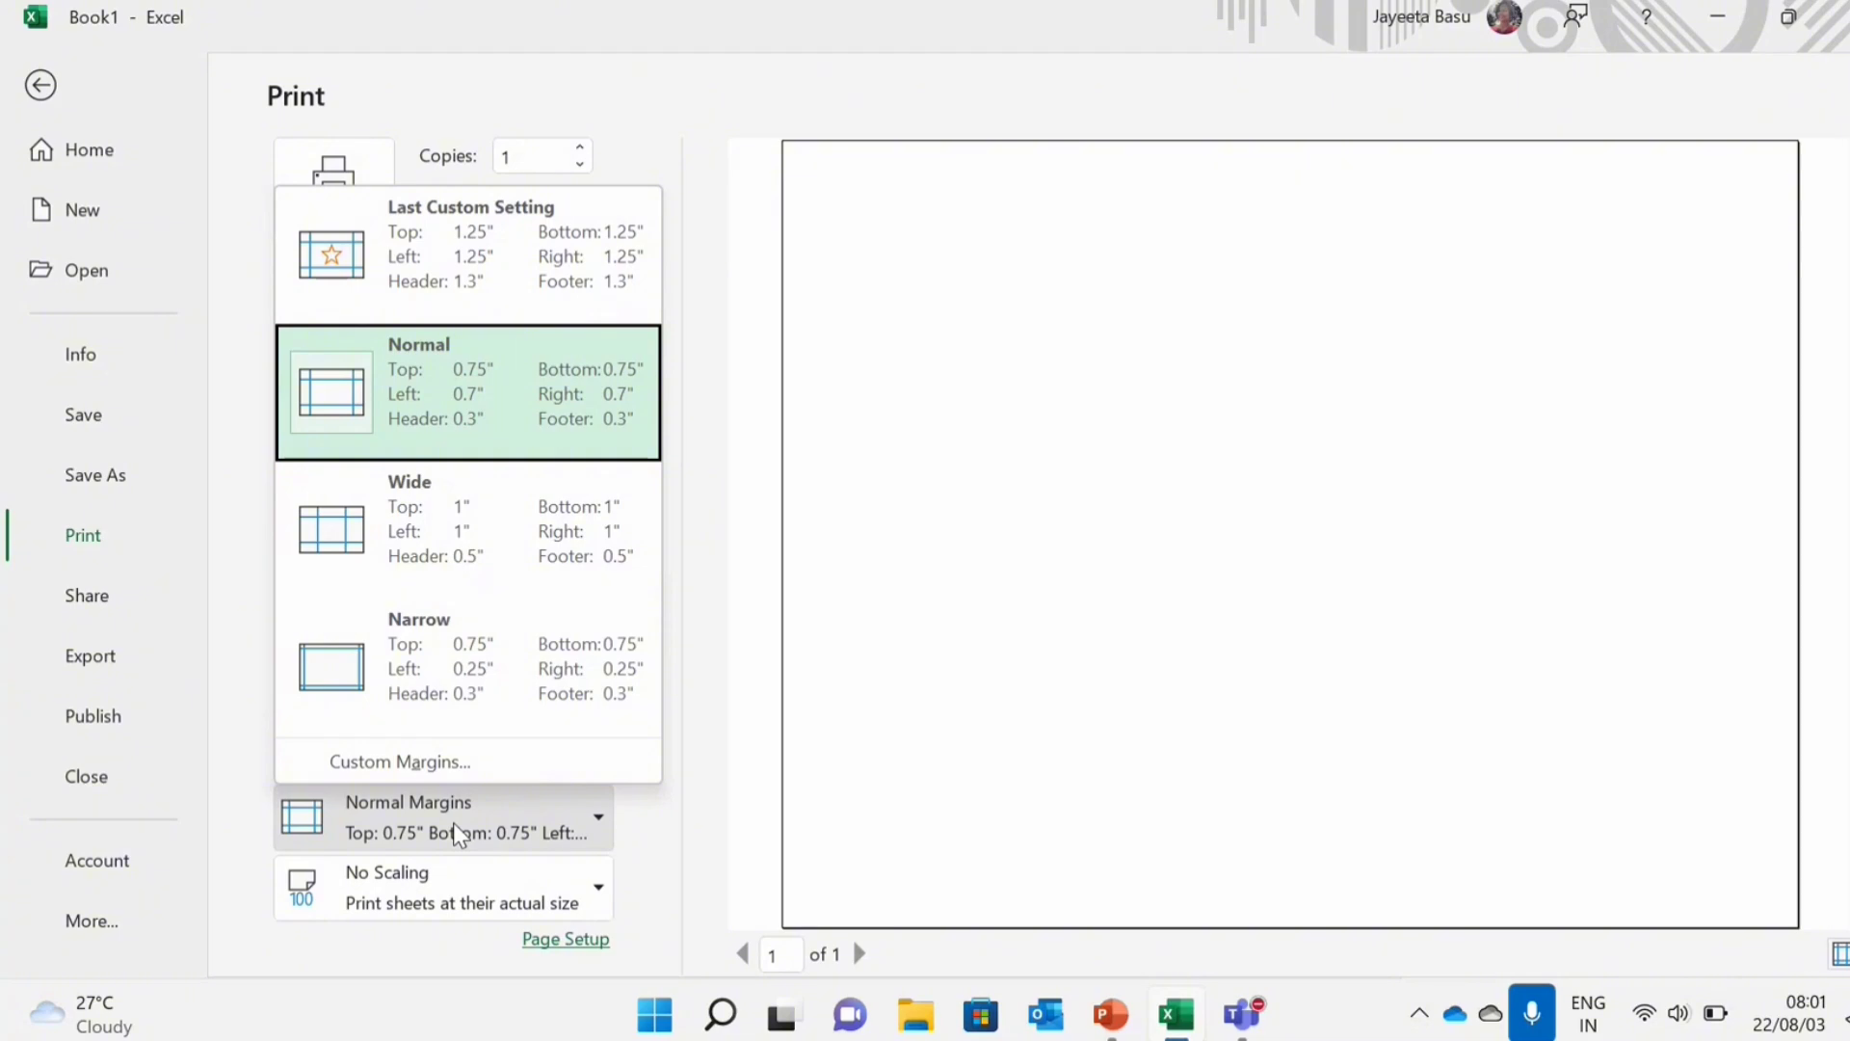
pyautogui.click(372, 667)
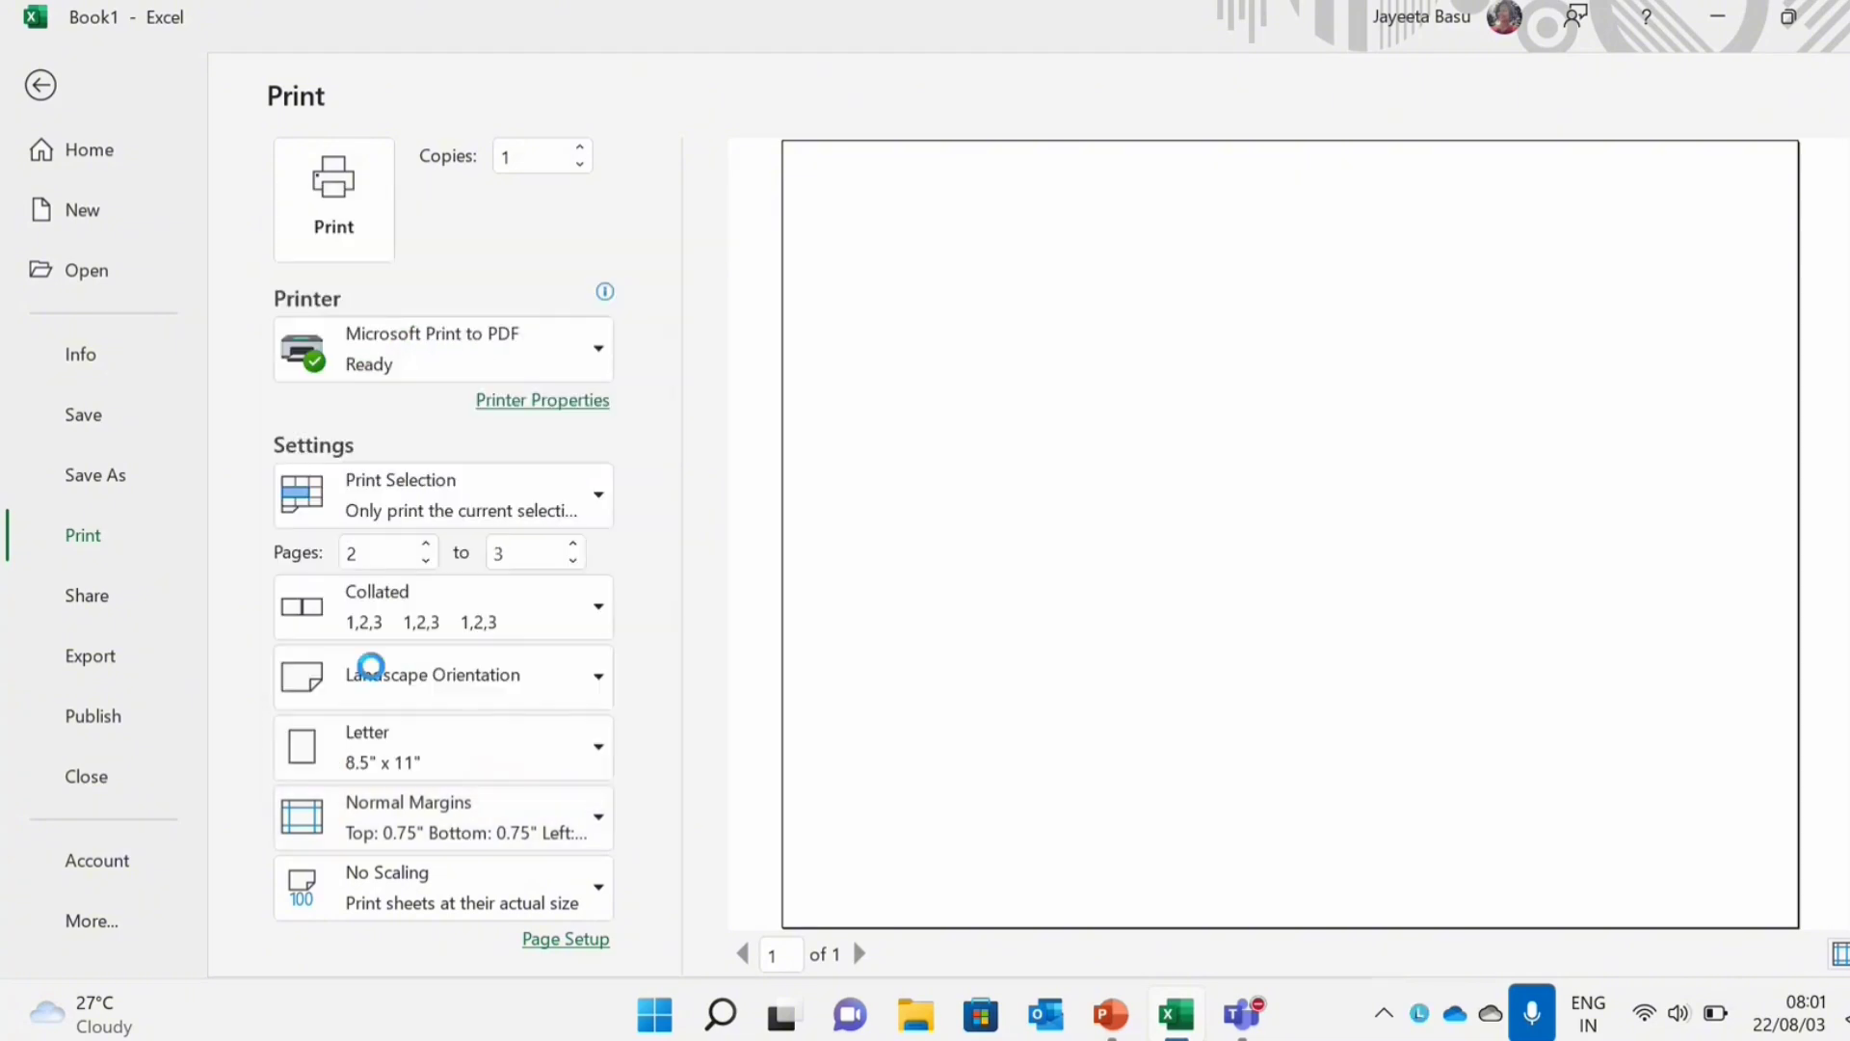
pyautogui.click(446, 819)
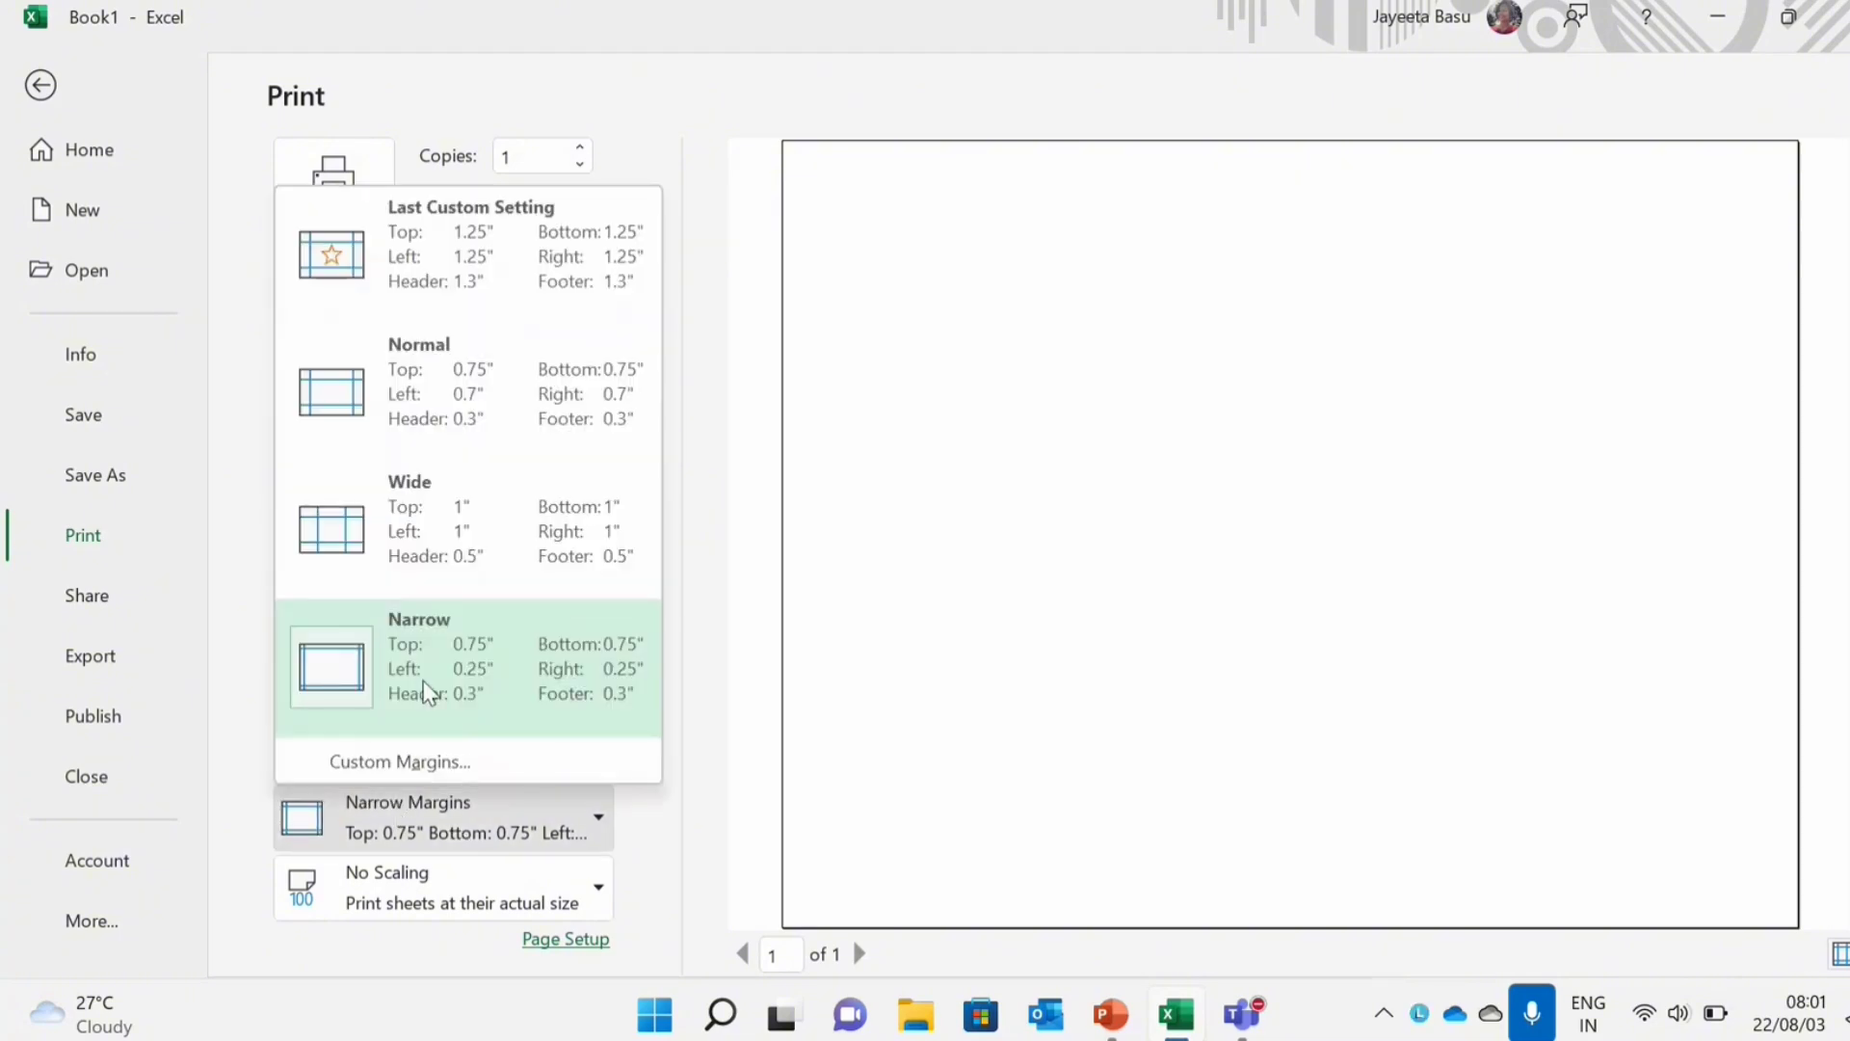
pyautogui.click(449, 547)
pyautogui.click(429, 825)
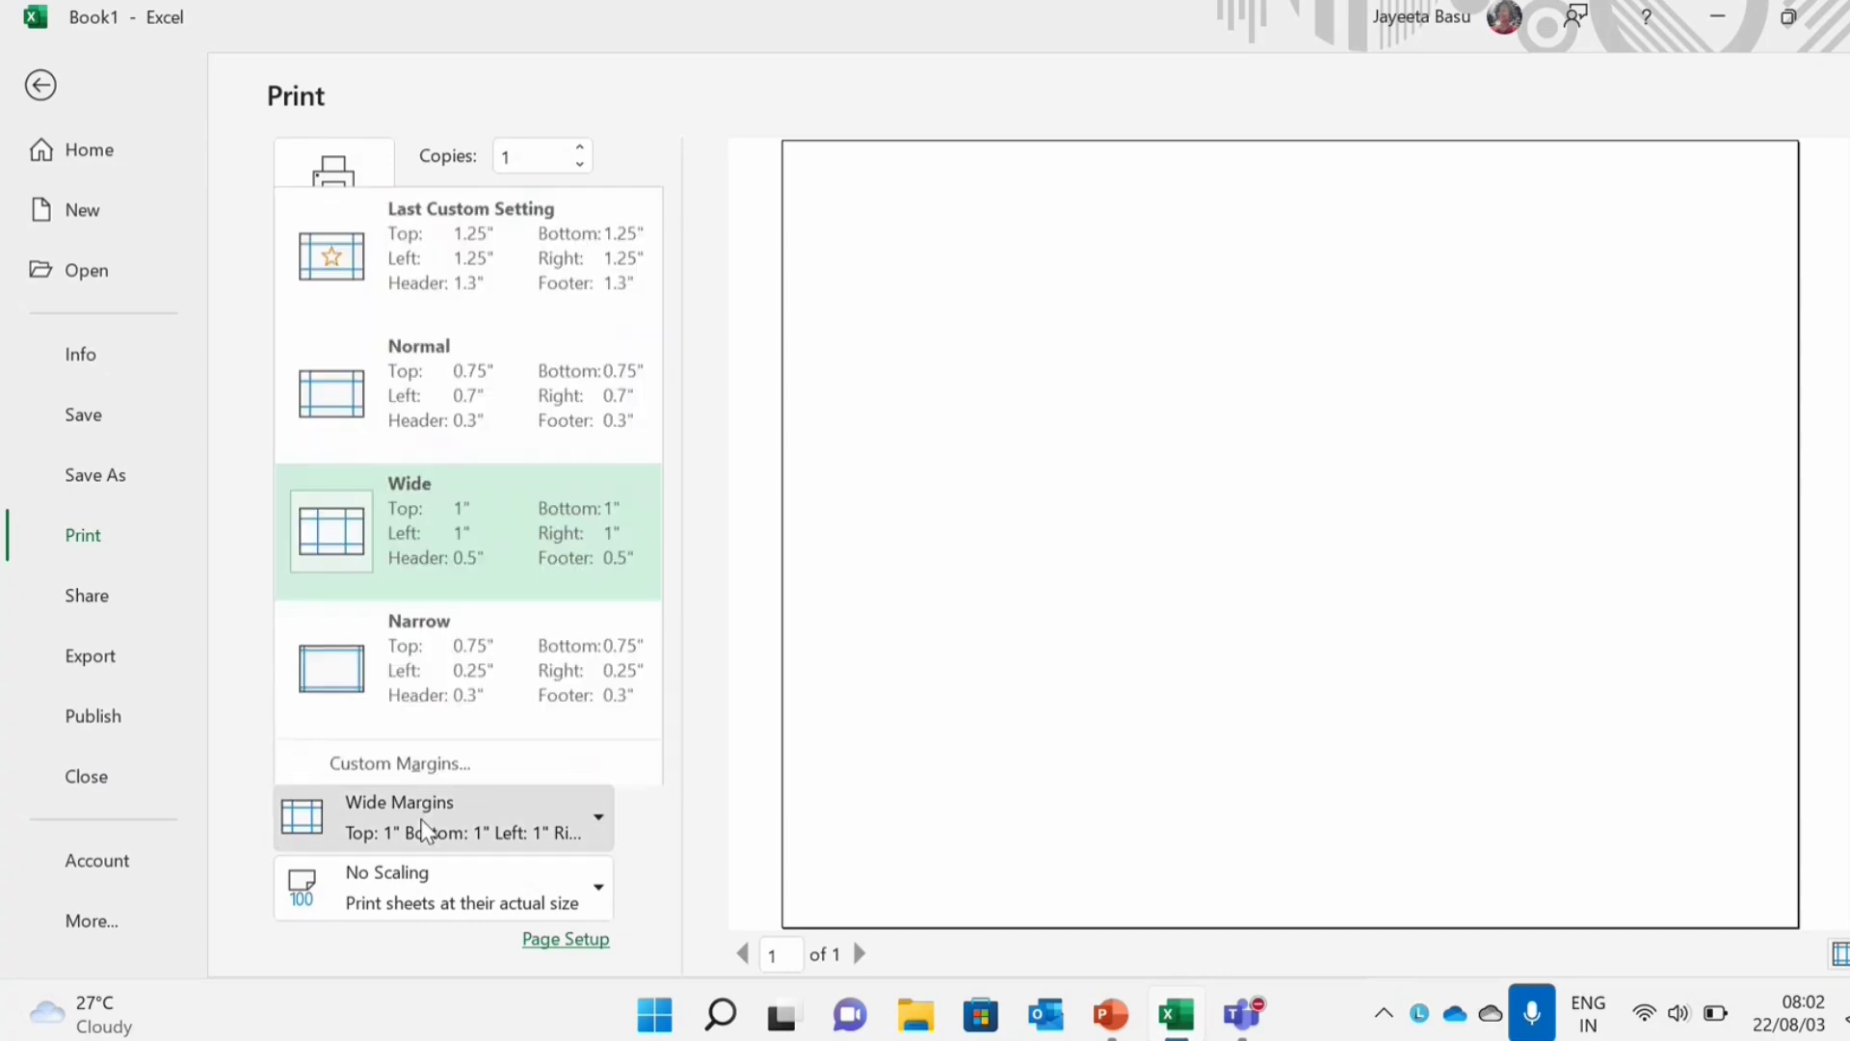
pyautogui.click(470, 380)
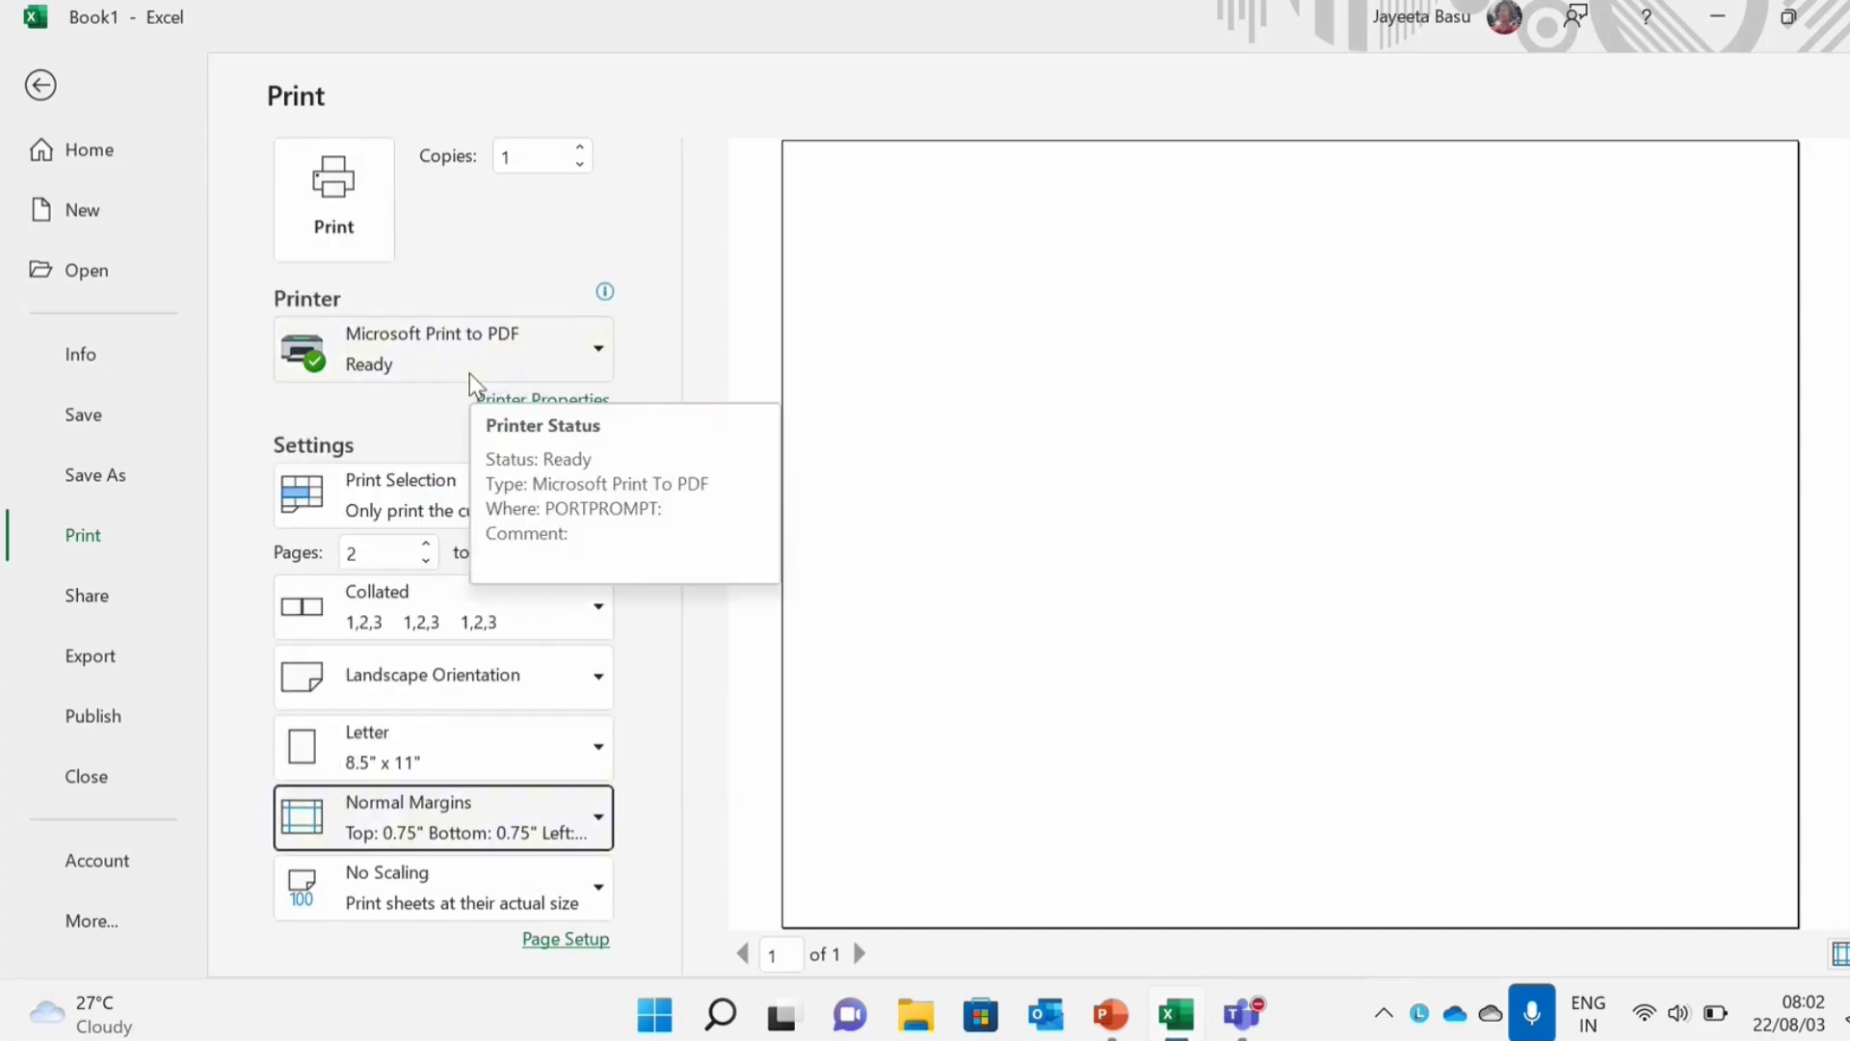
# Examine the print scaling options without choosing one and return to the worksheet
pyautogui.click(382, 916)
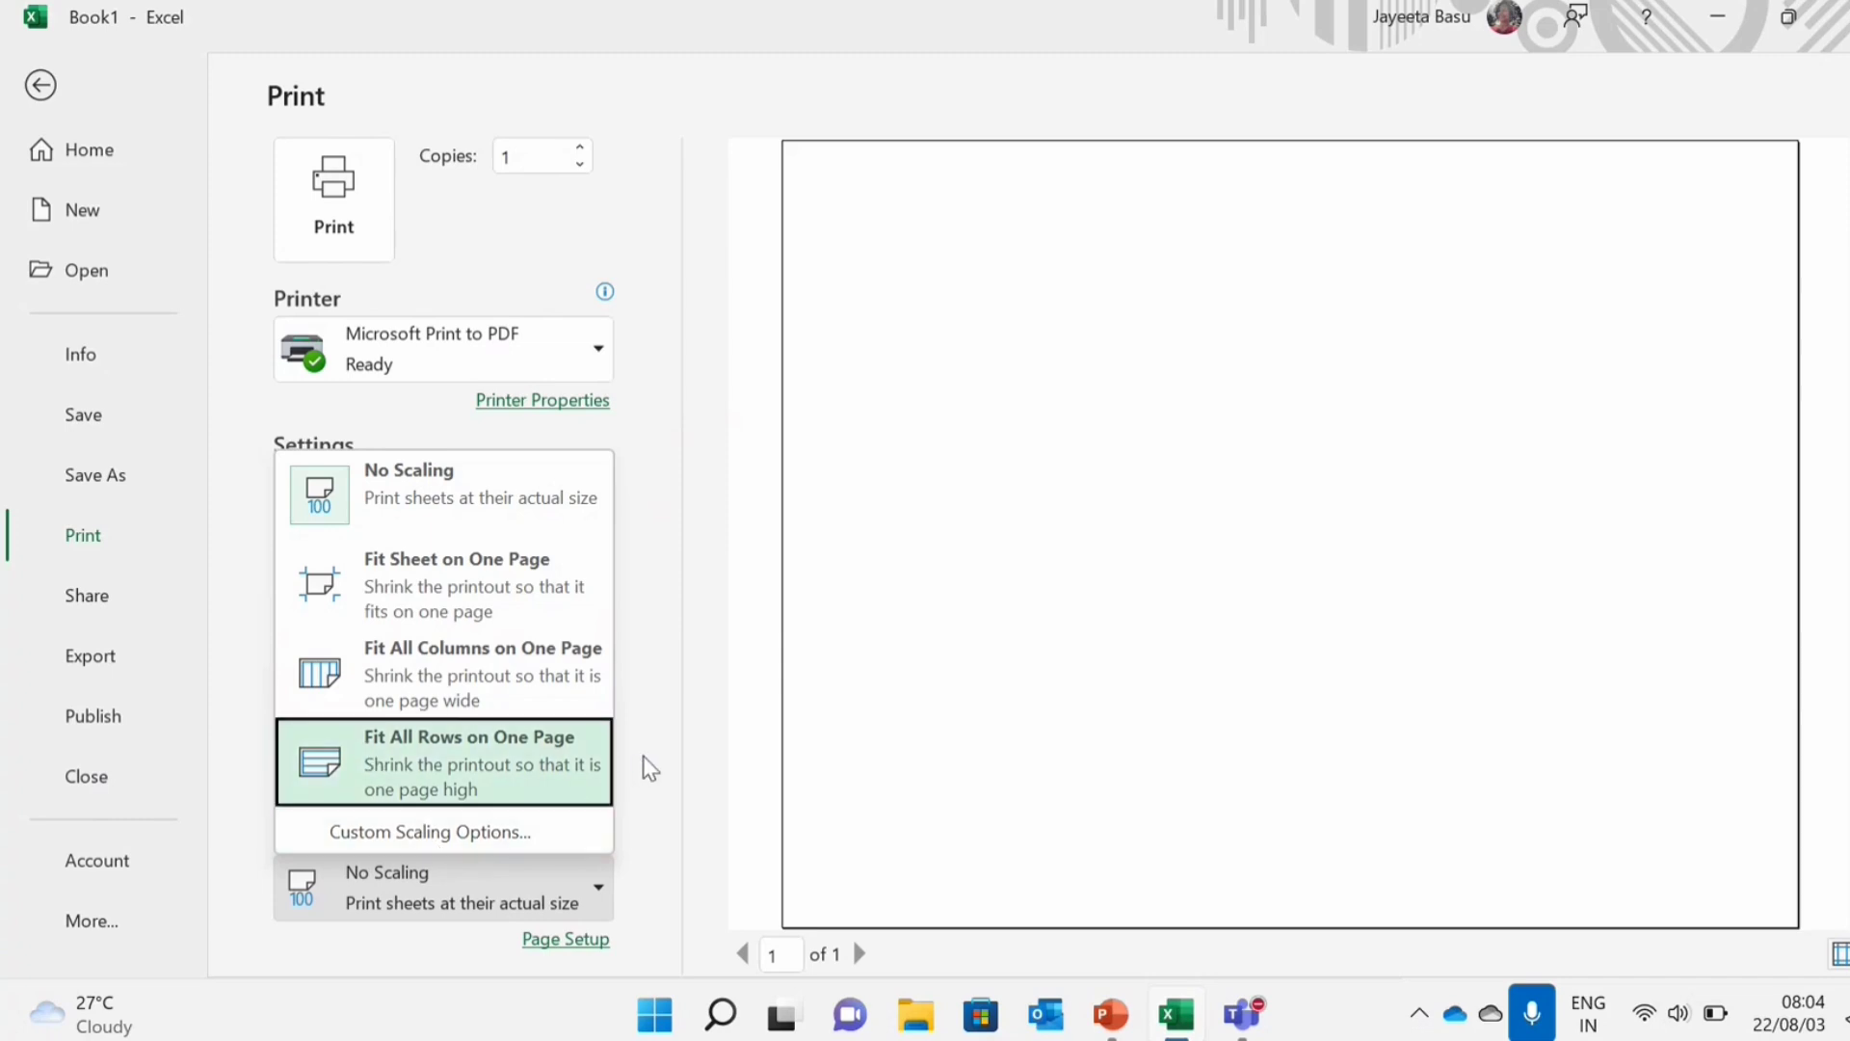
pyautogui.press('Escape')
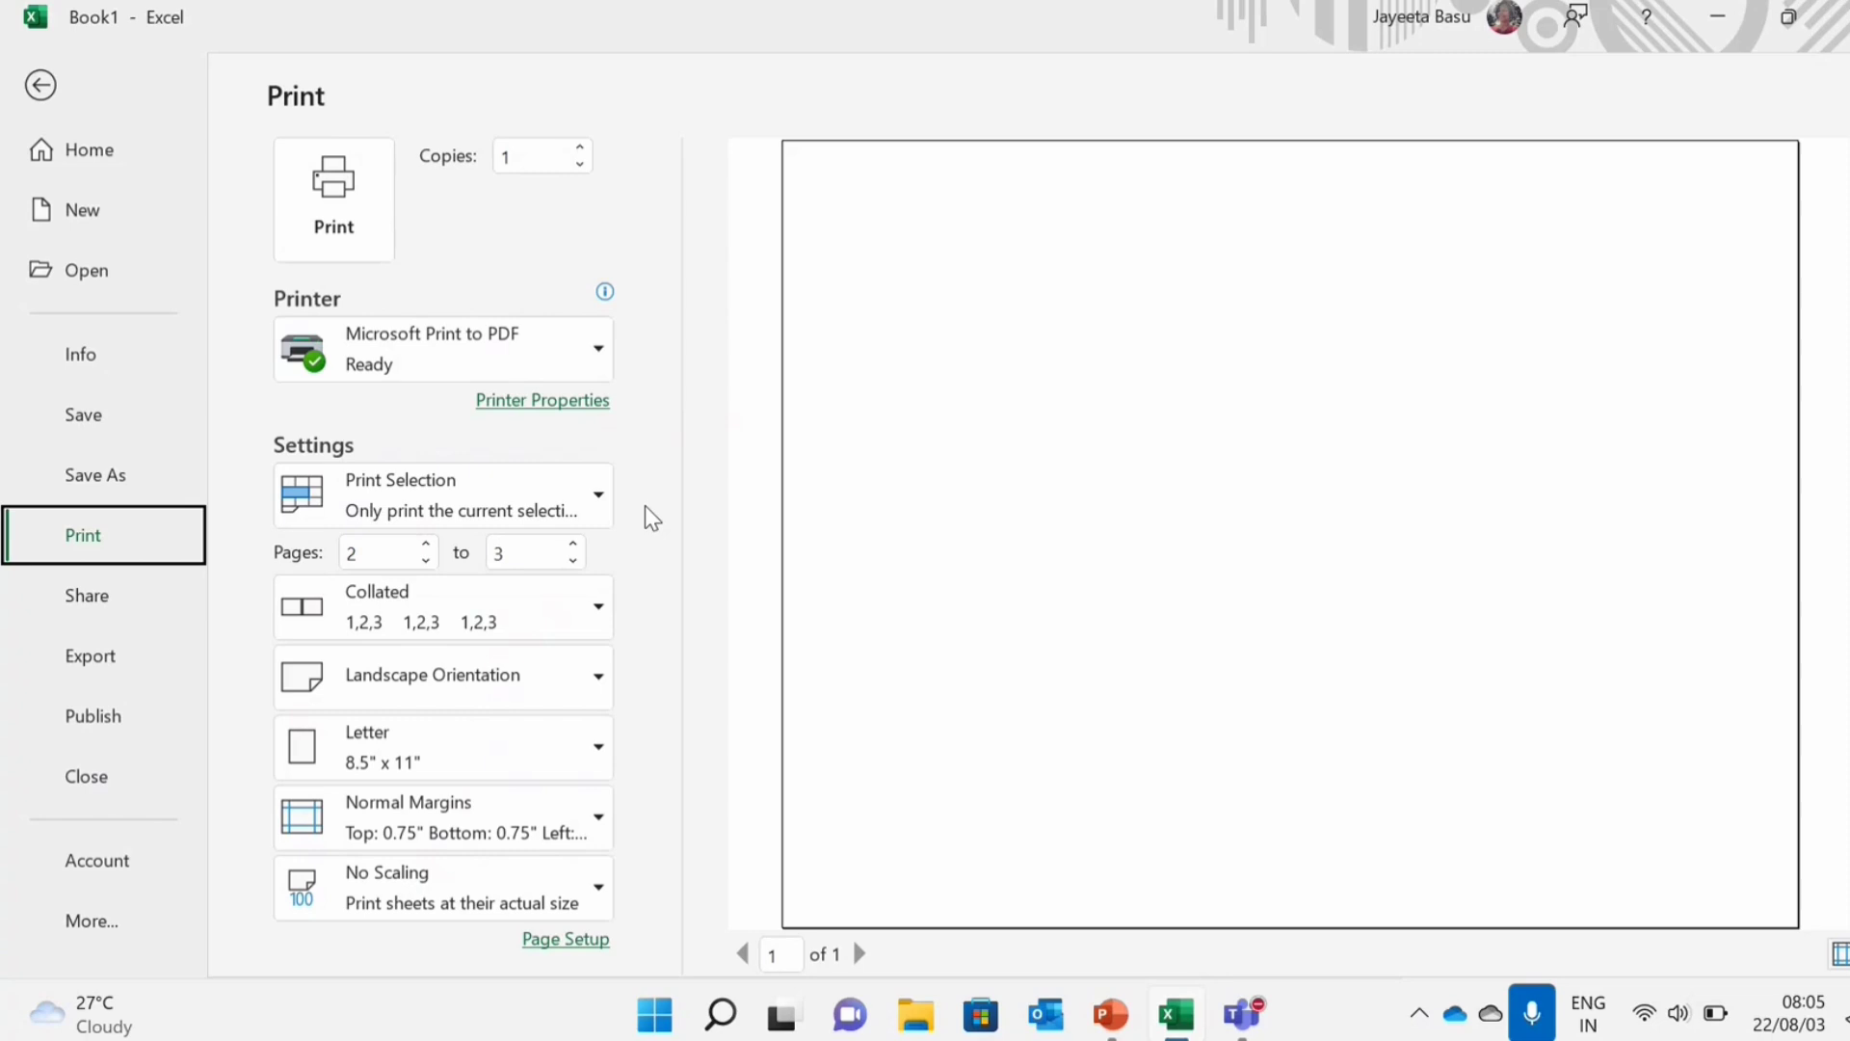
pyautogui.click(42, 89)
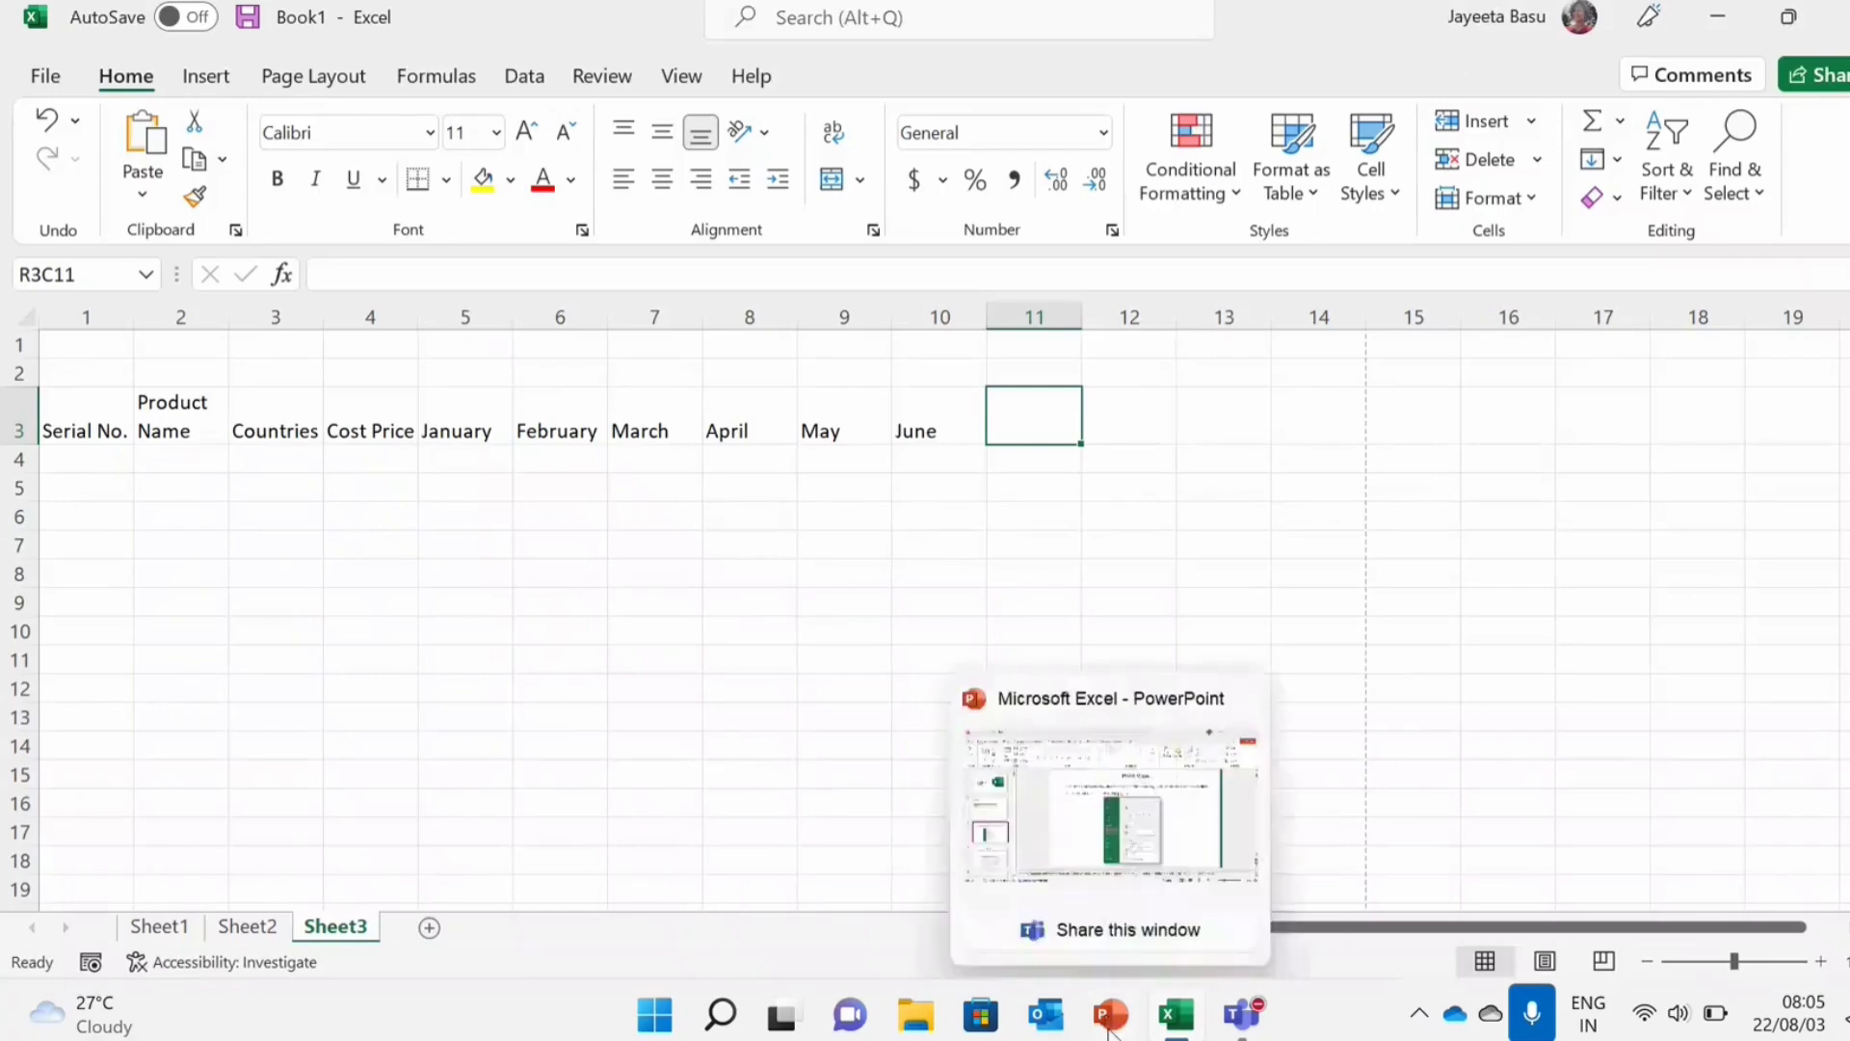
# Switch to the PowerPoint presentation, start the slide show from the Print View slide and advance to the Sorting Data slide
pyautogui.click(1109, 1032)
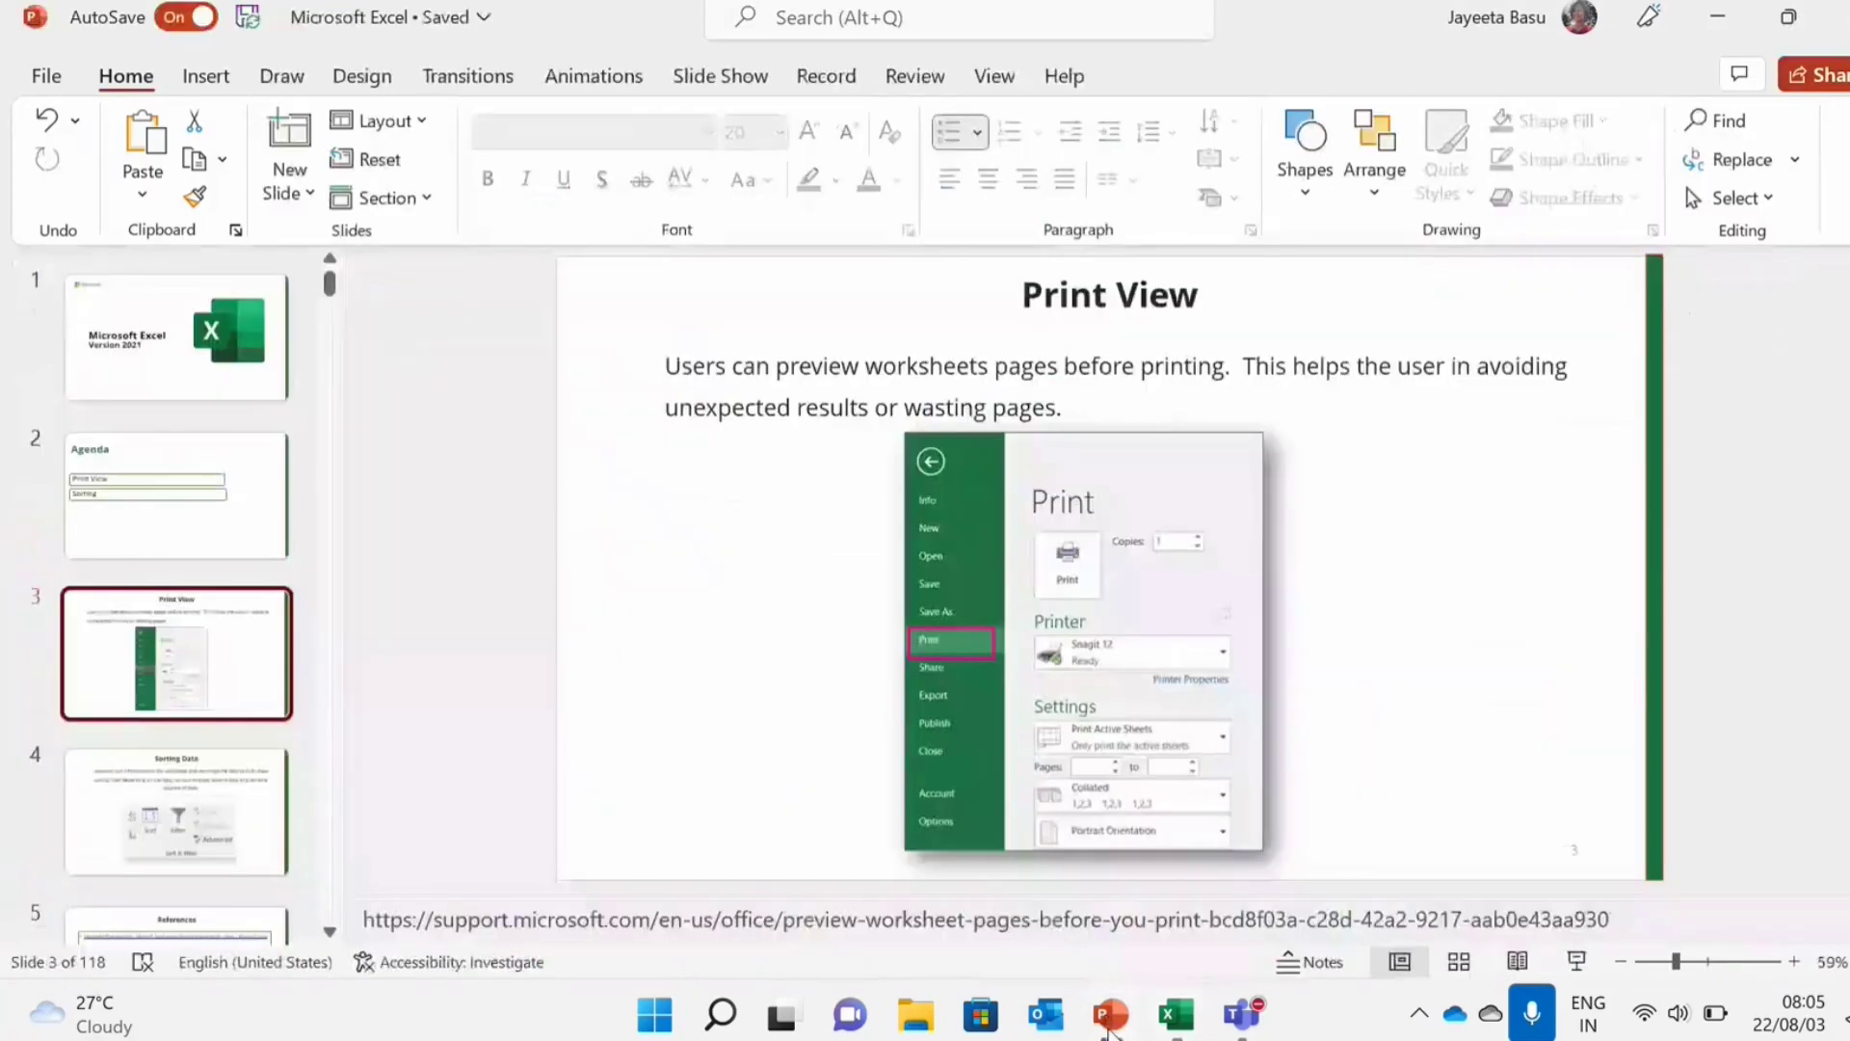
pyautogui.click(1575, 961)
pyautogui.press('Right')
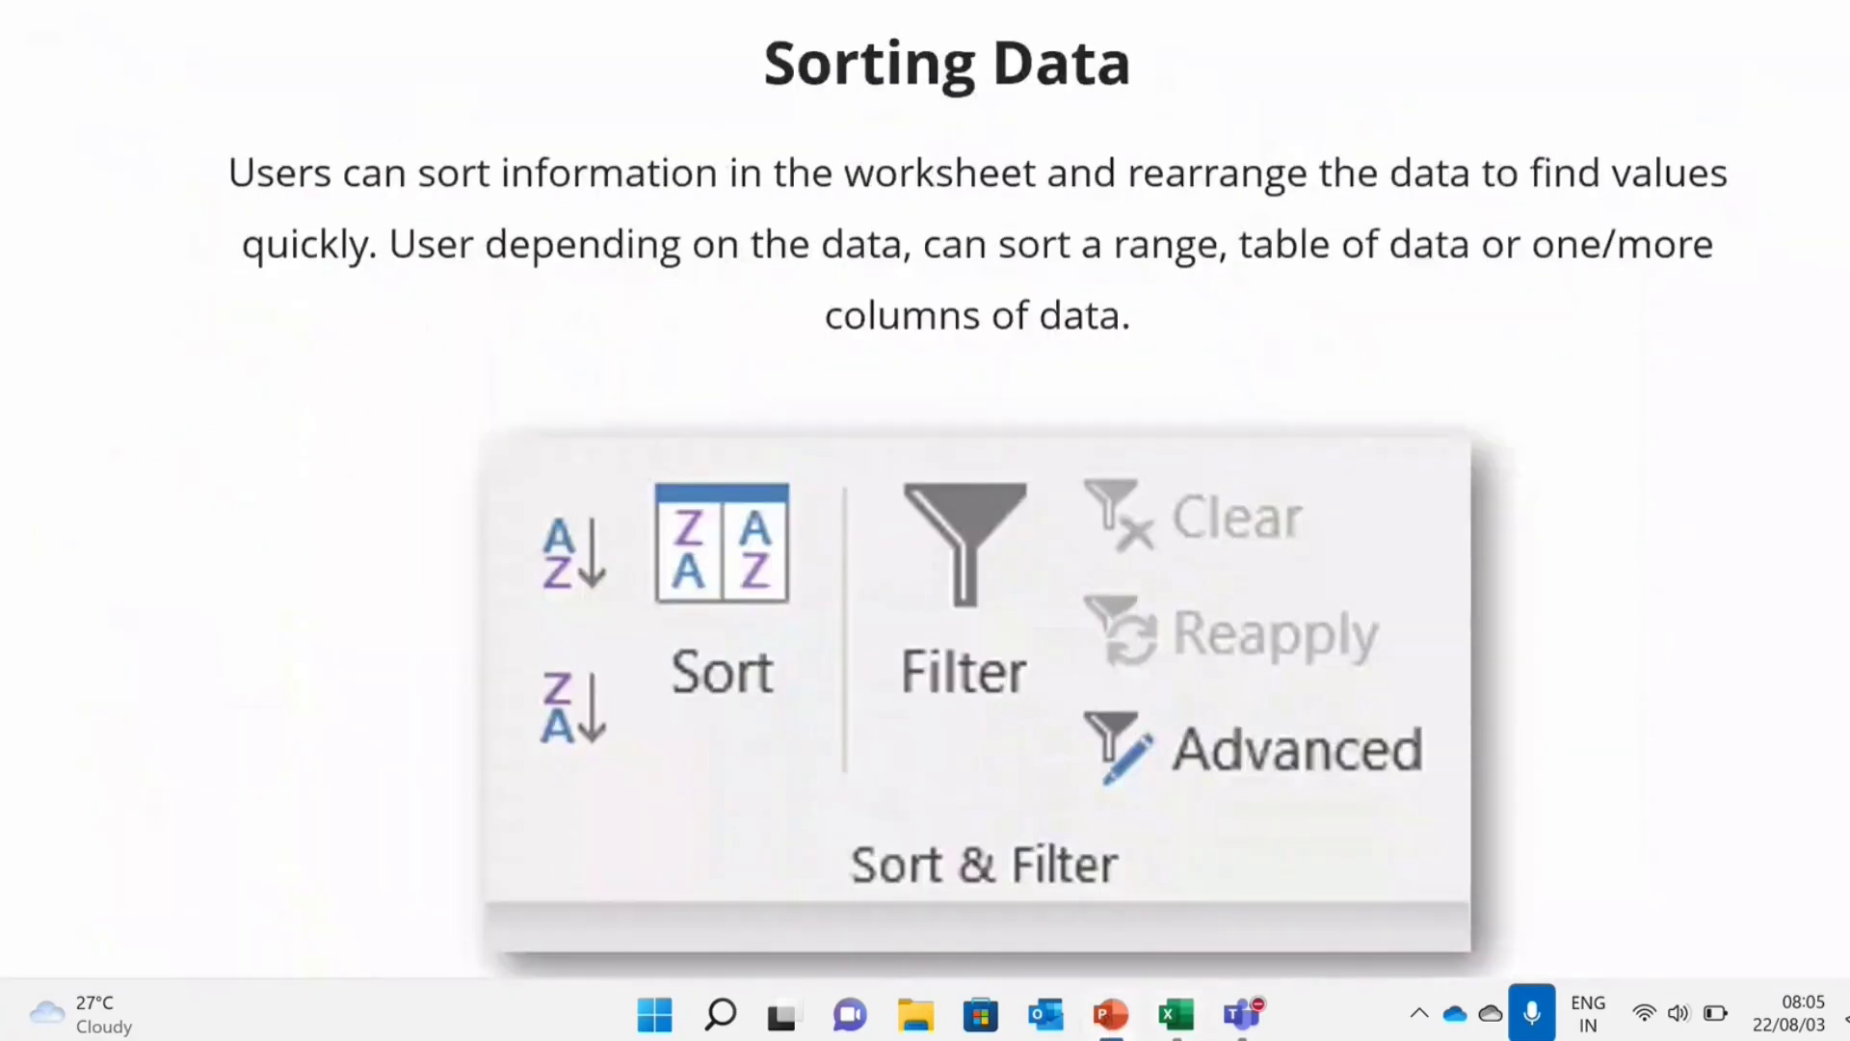
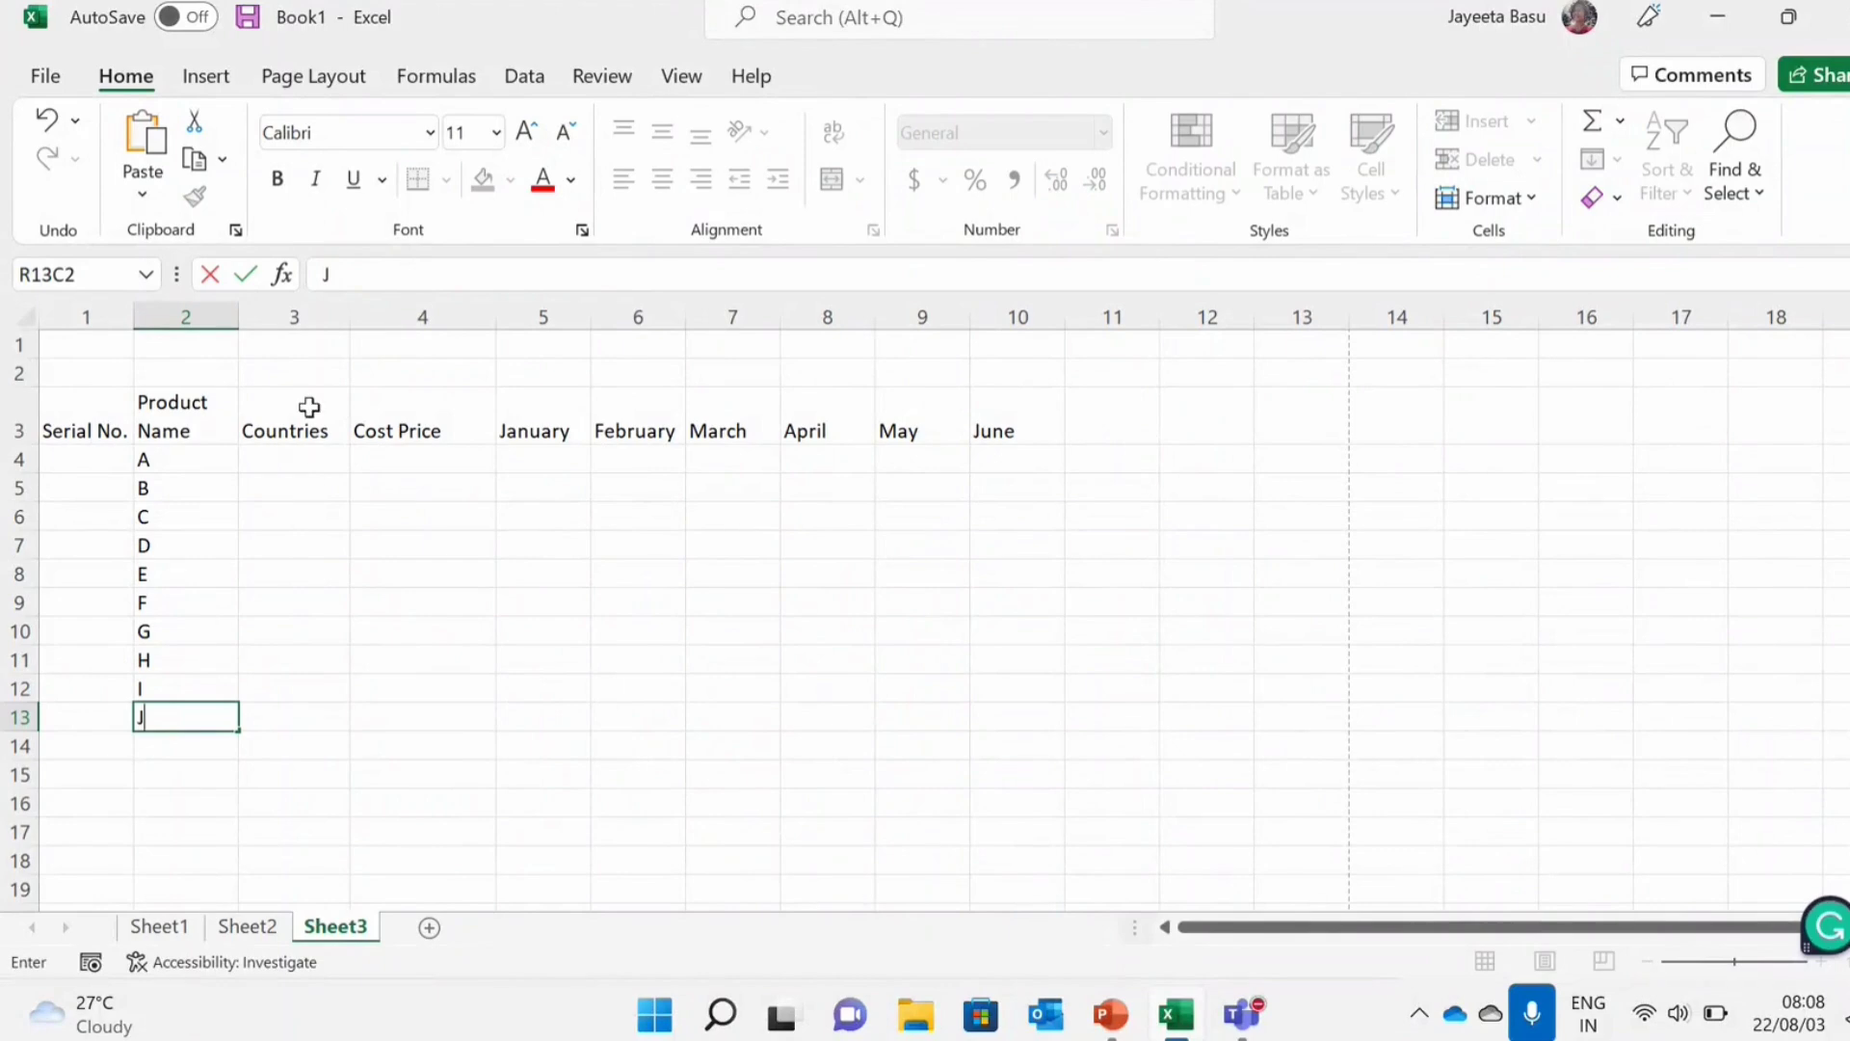
# Delete the entire Countries column from Sheet3
pyautogui.click(288, 311)
pyautogui.rightClick(287, 311)
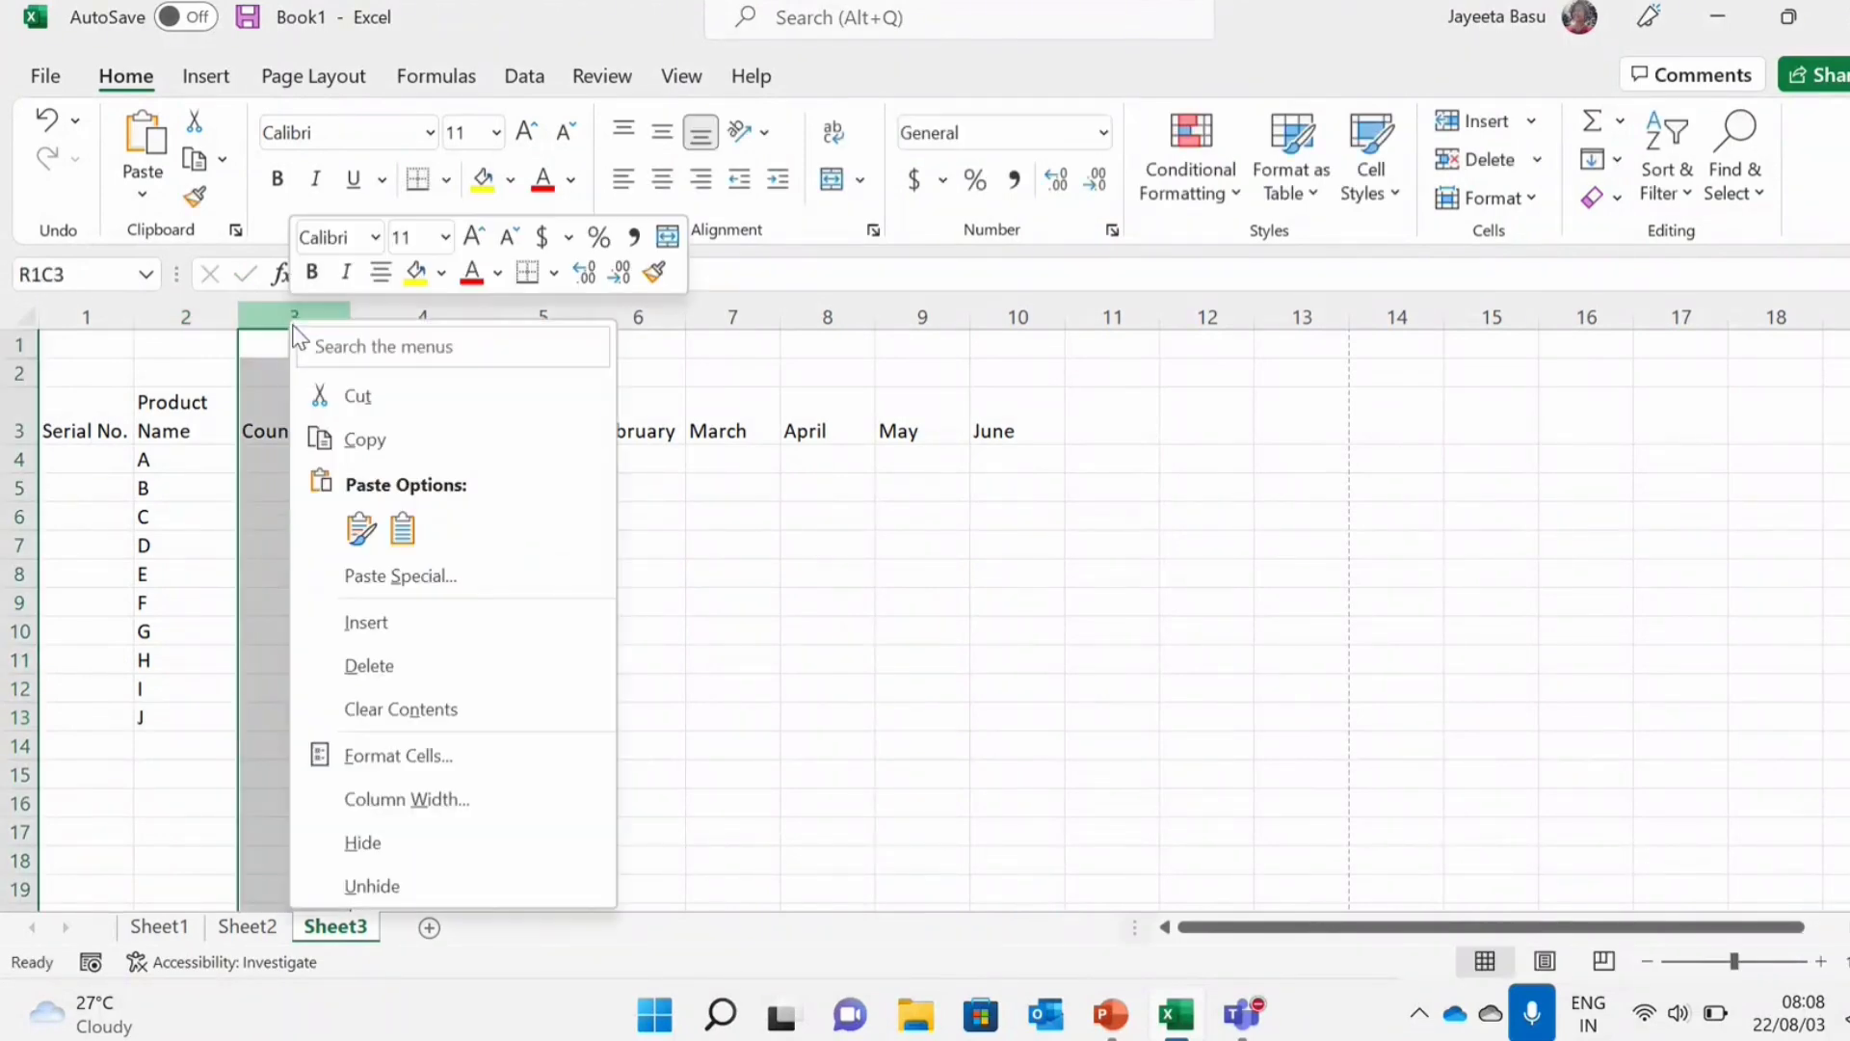
pyautogui.click(346, 667)
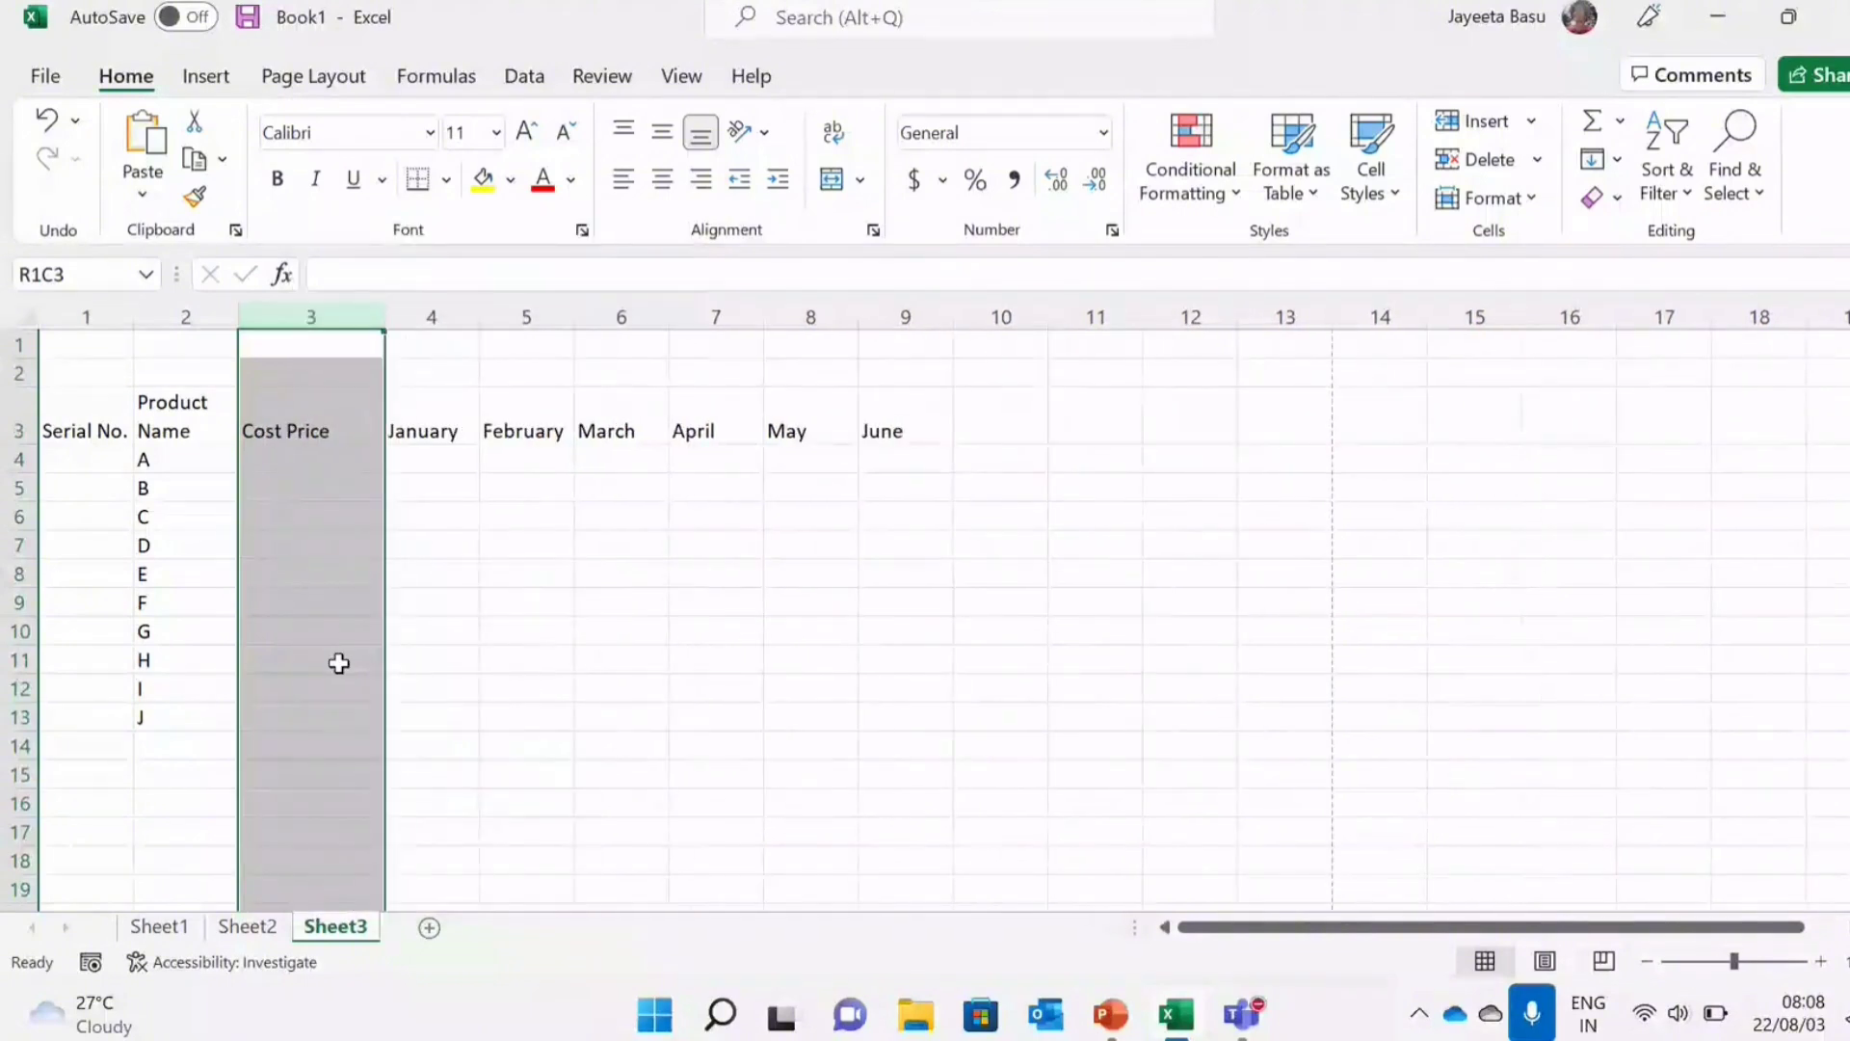
# Enter the cost prices 75, 89, 45, 98 and 29 for products A to E
pyautogui.click(306, 462)
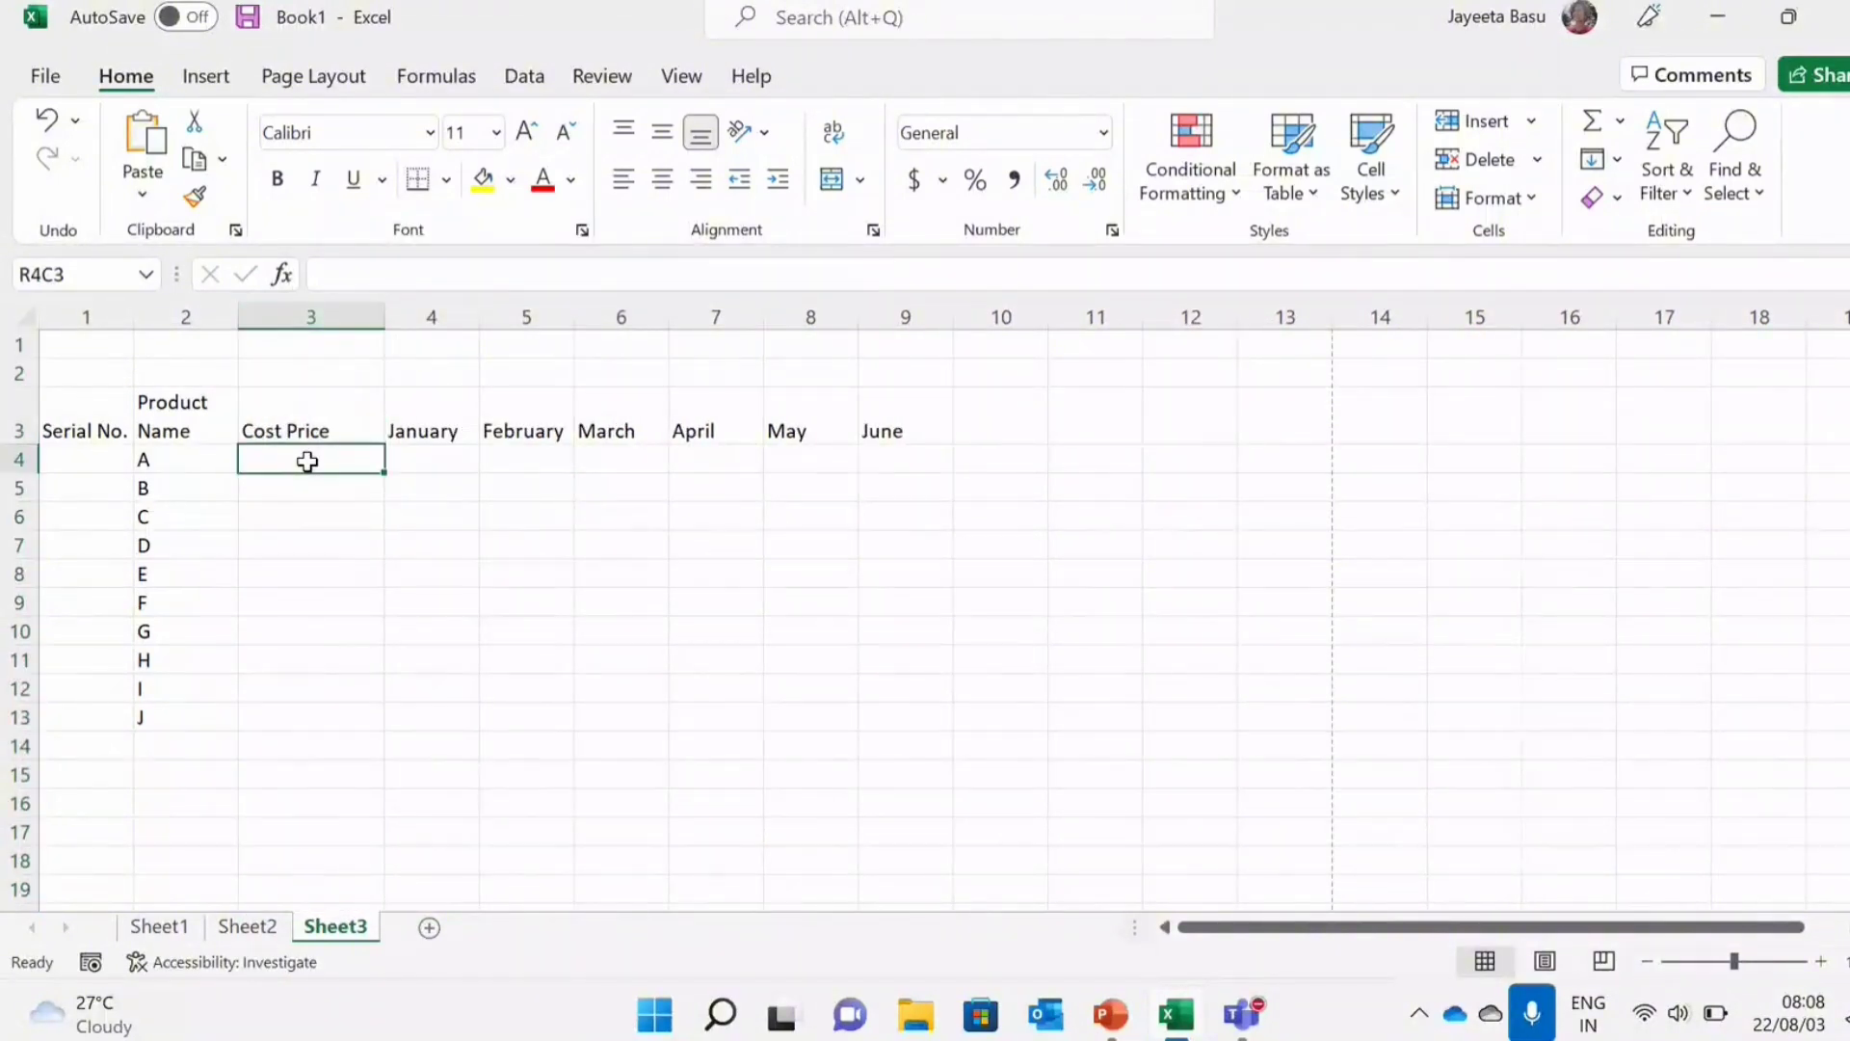
pyautogui.write('75')
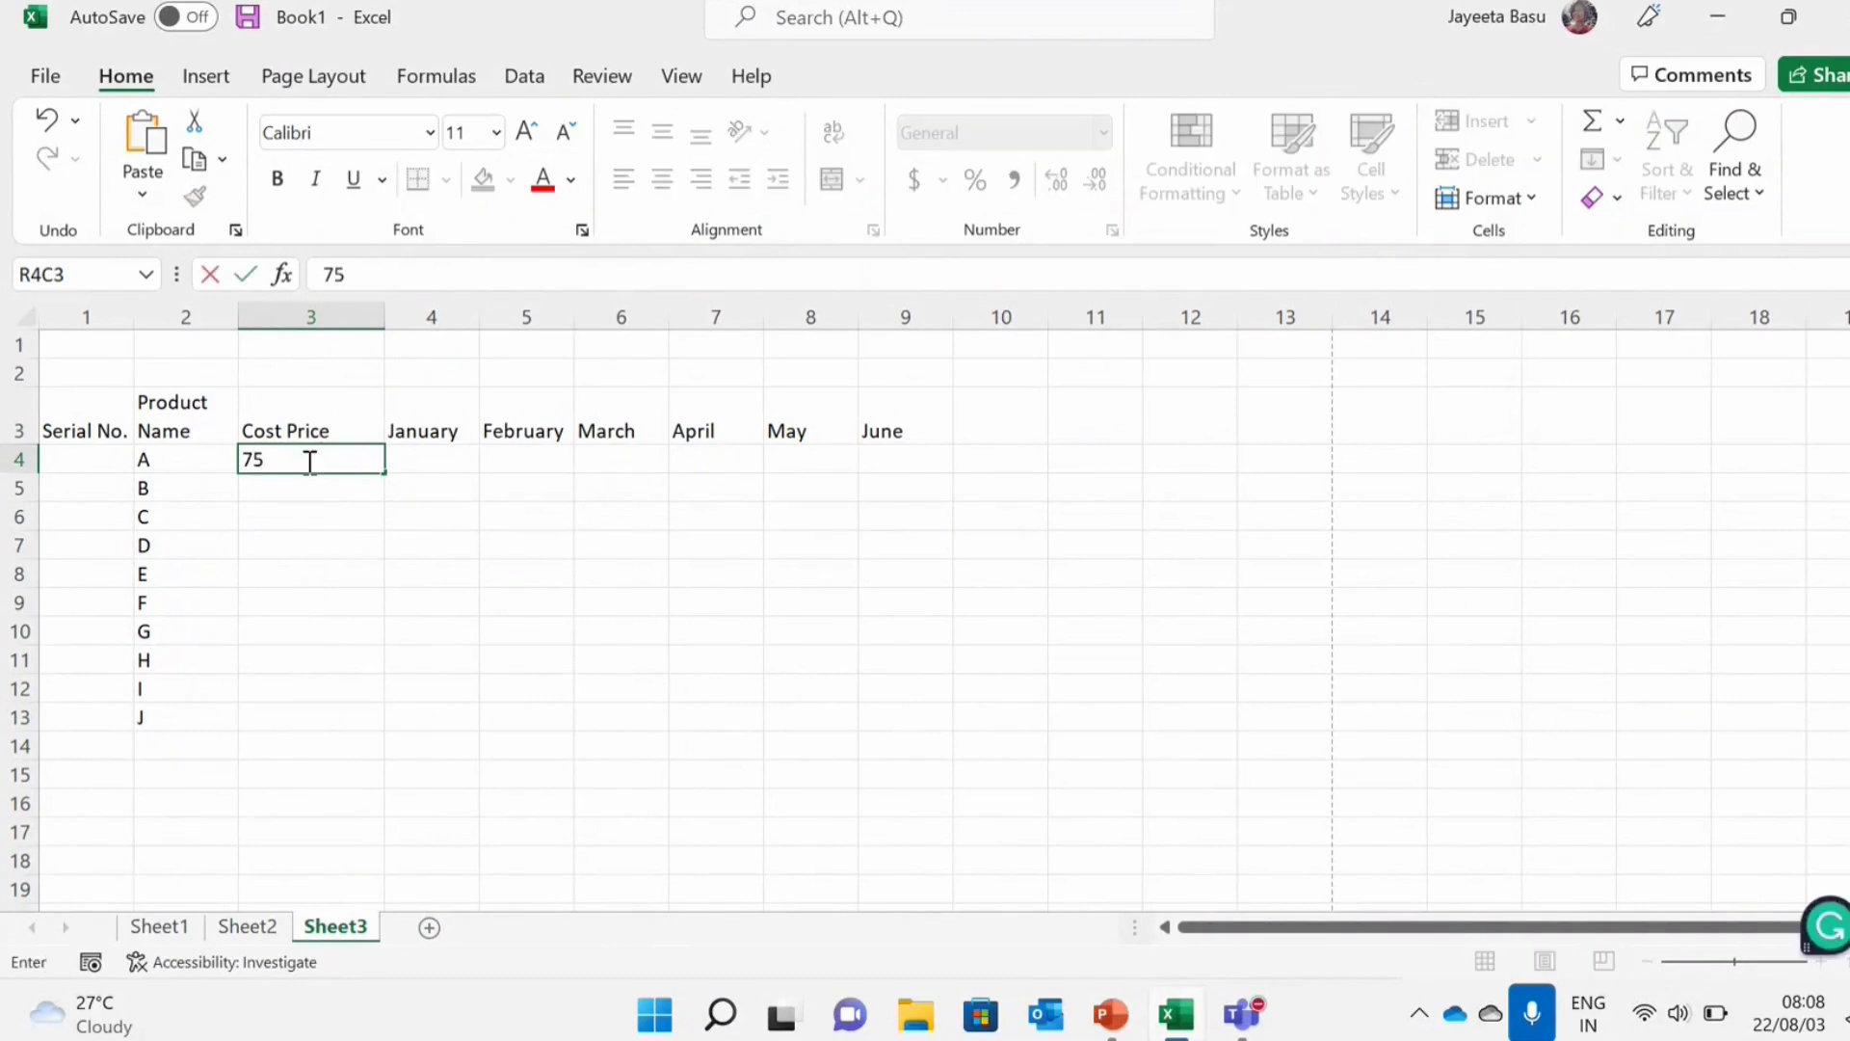
pyautogui.press('Return')
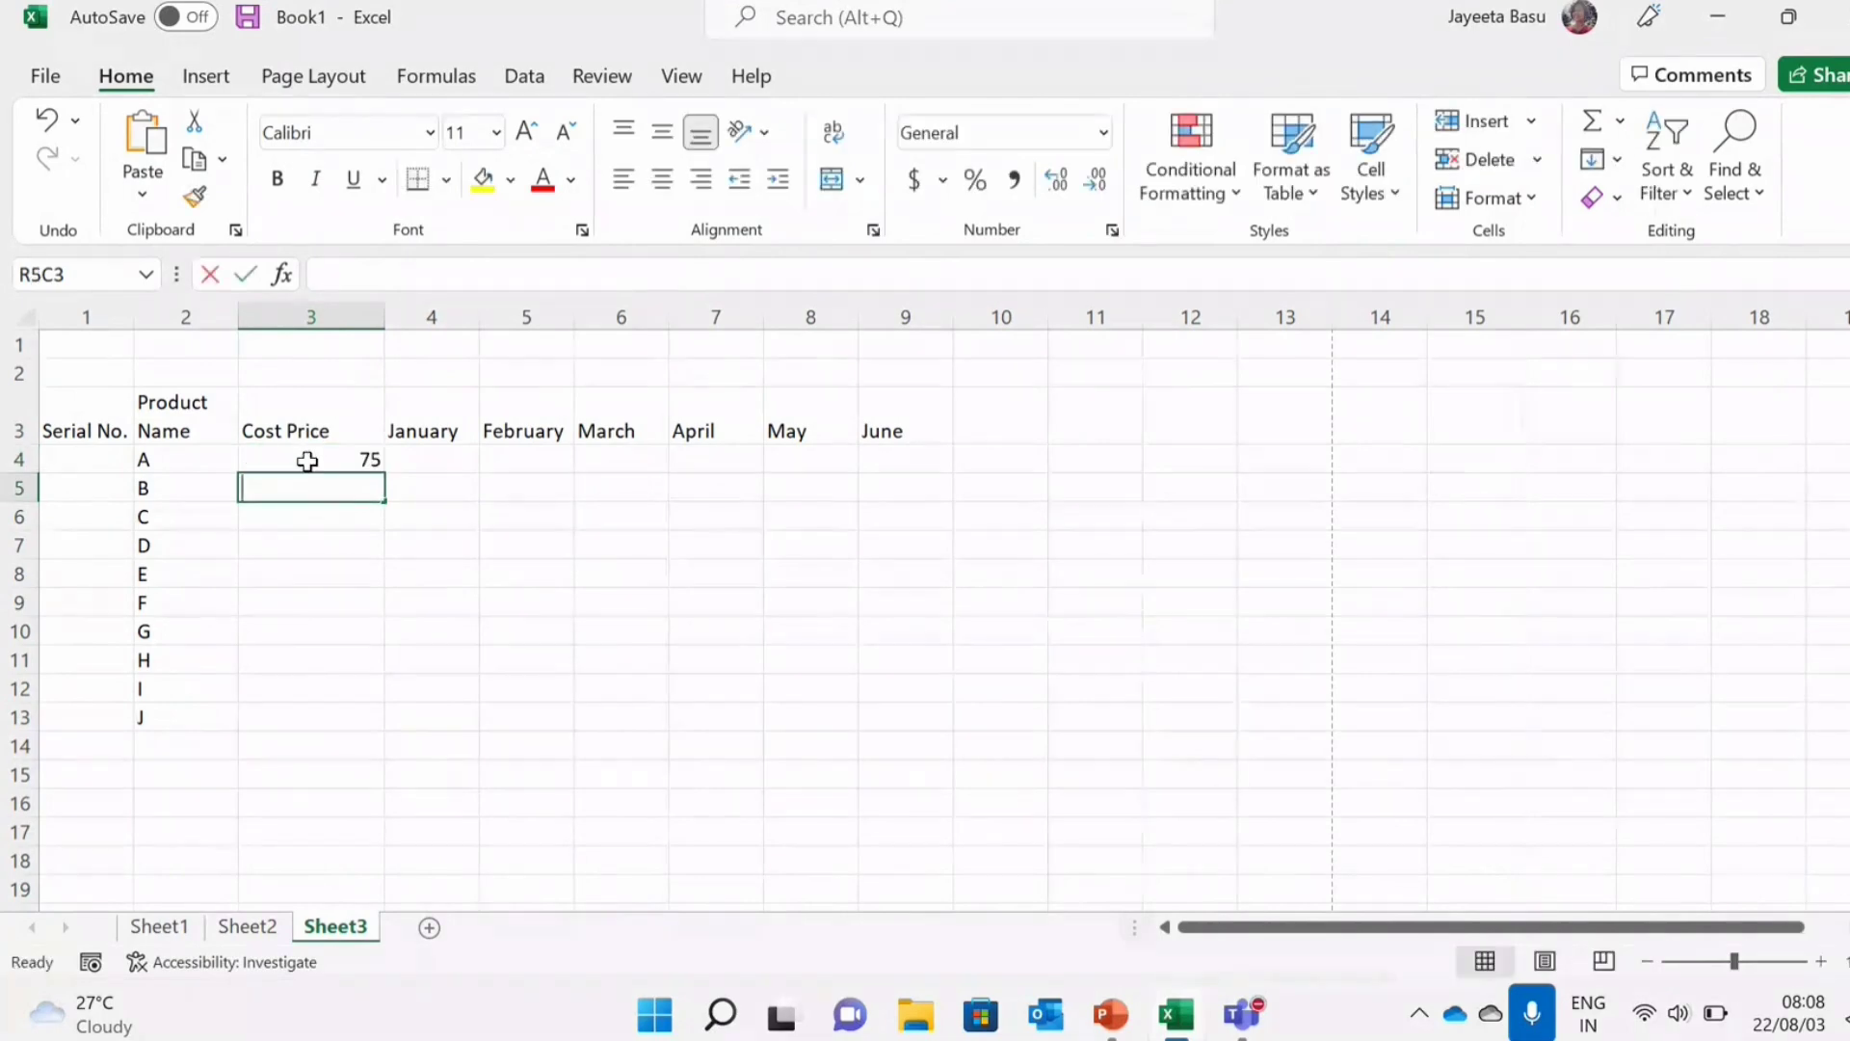
pyautogui.write('89')
pyautogui.press('Return')
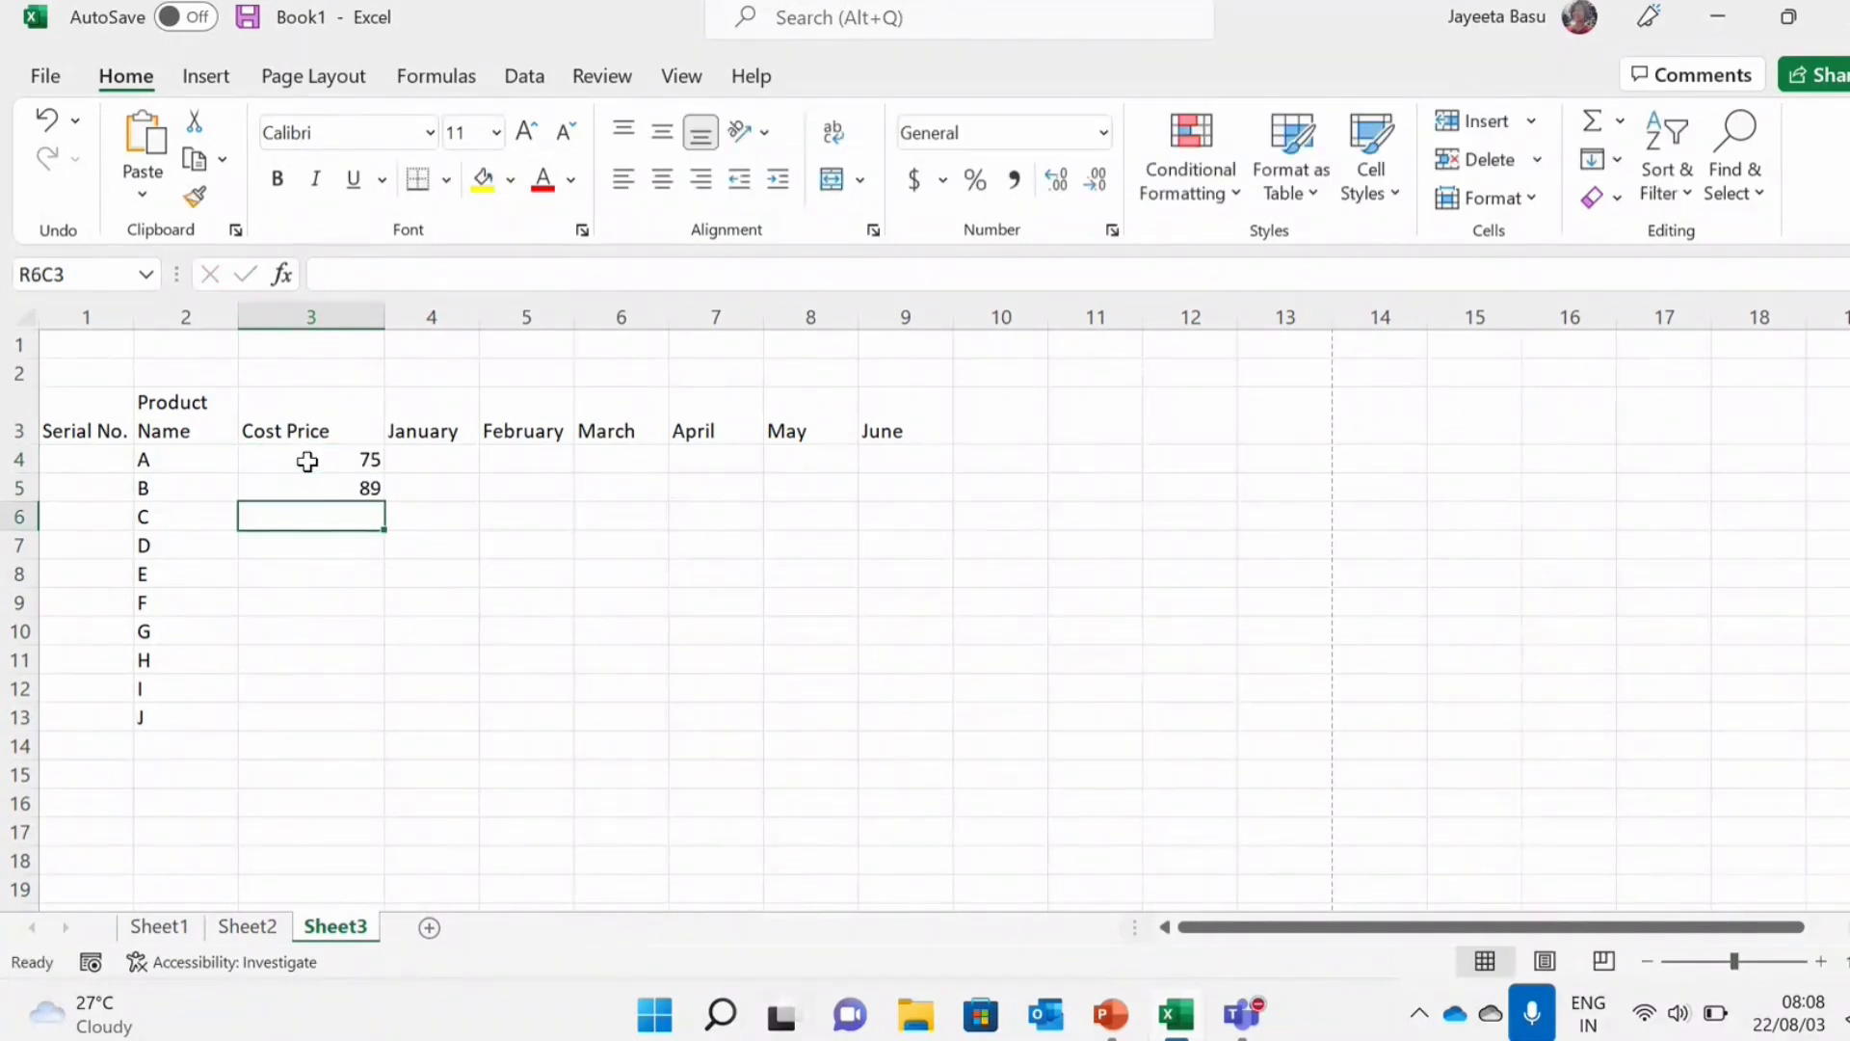
pyautogui.write('45')
pyautogui.press('Return')
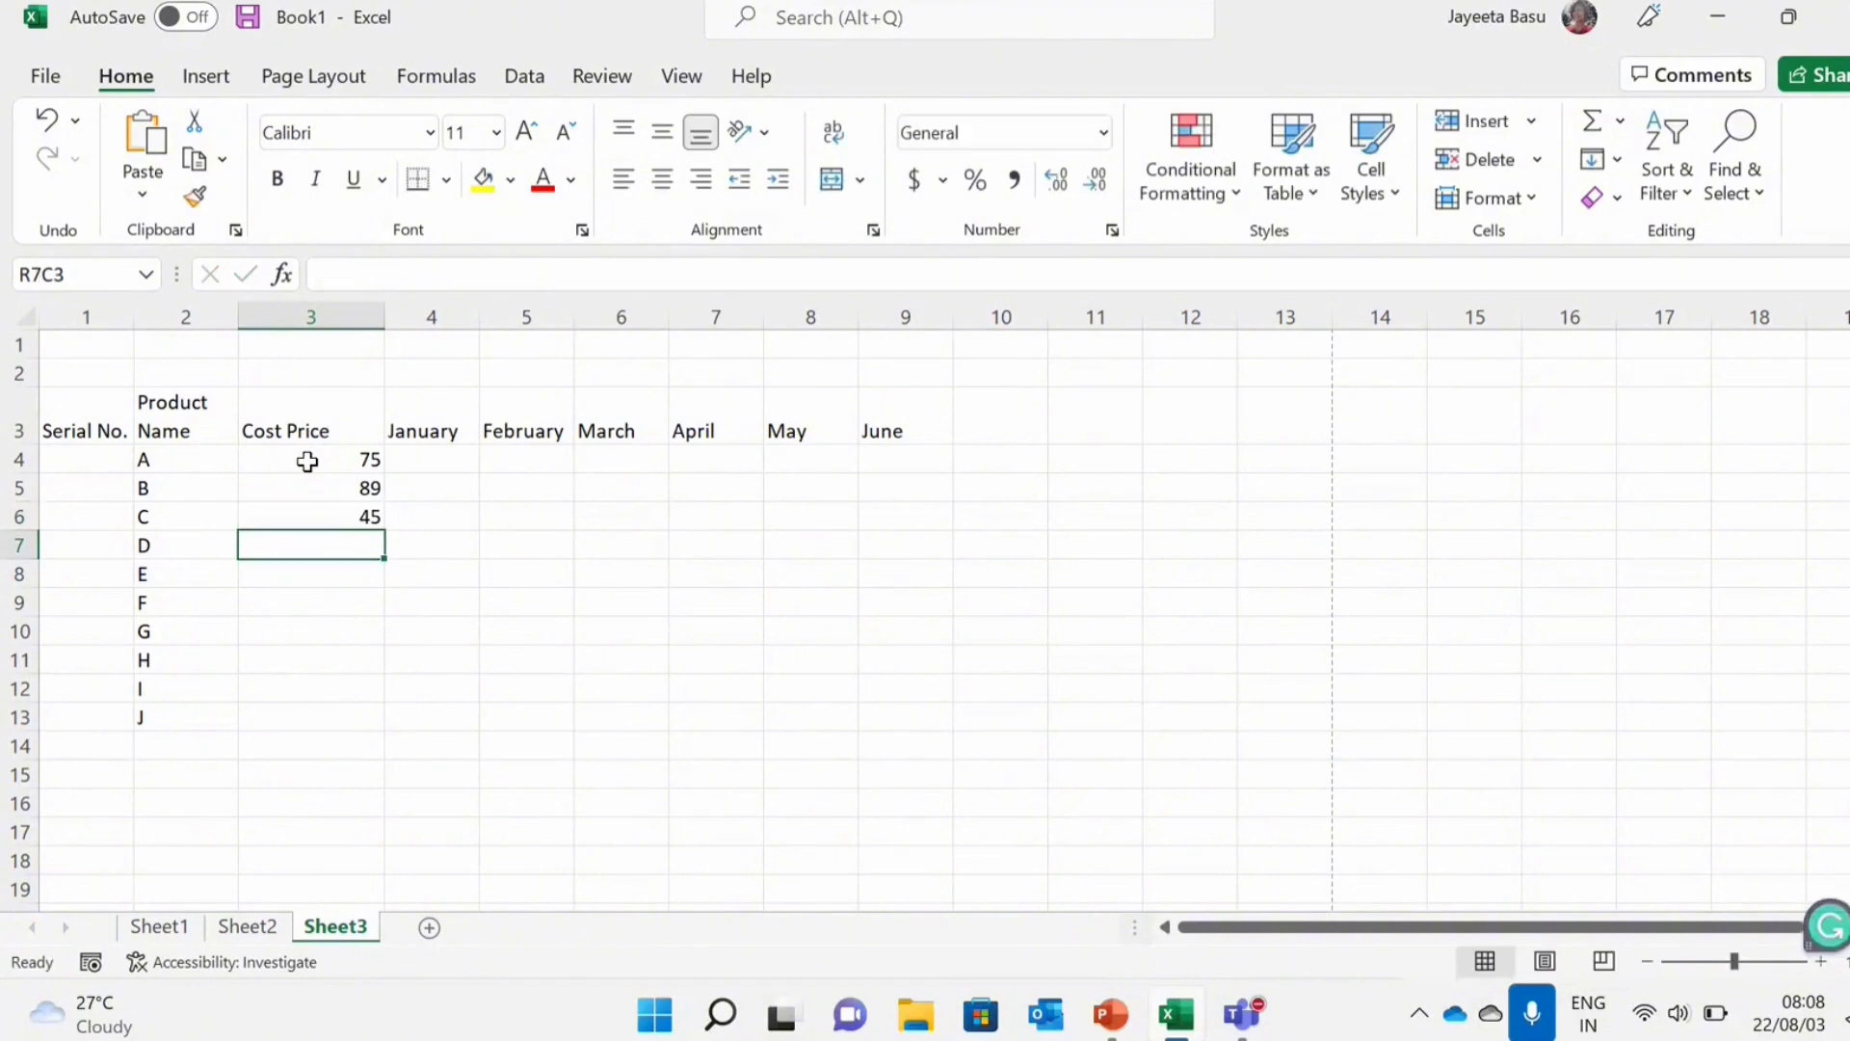
pyautogui.write('98')
pyautogui.press('Return')
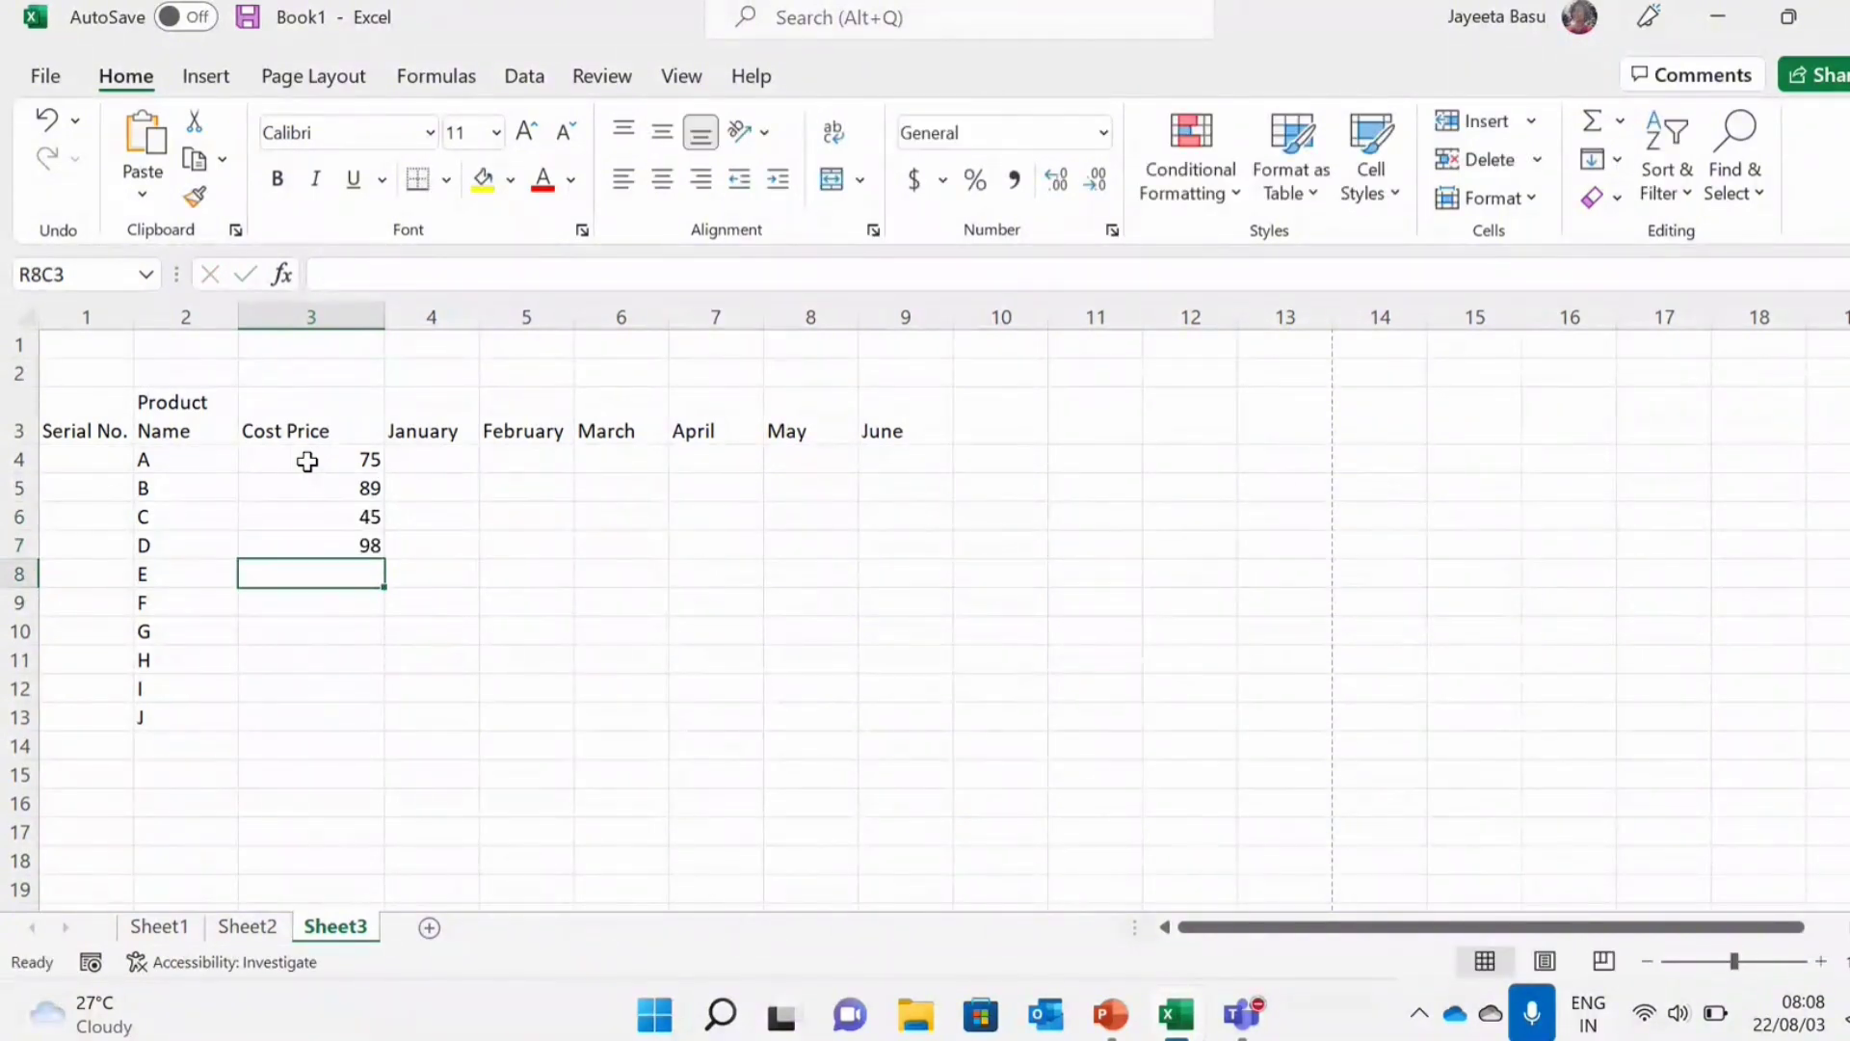
pyautogui.write('29')
pyautogui.press('Return')
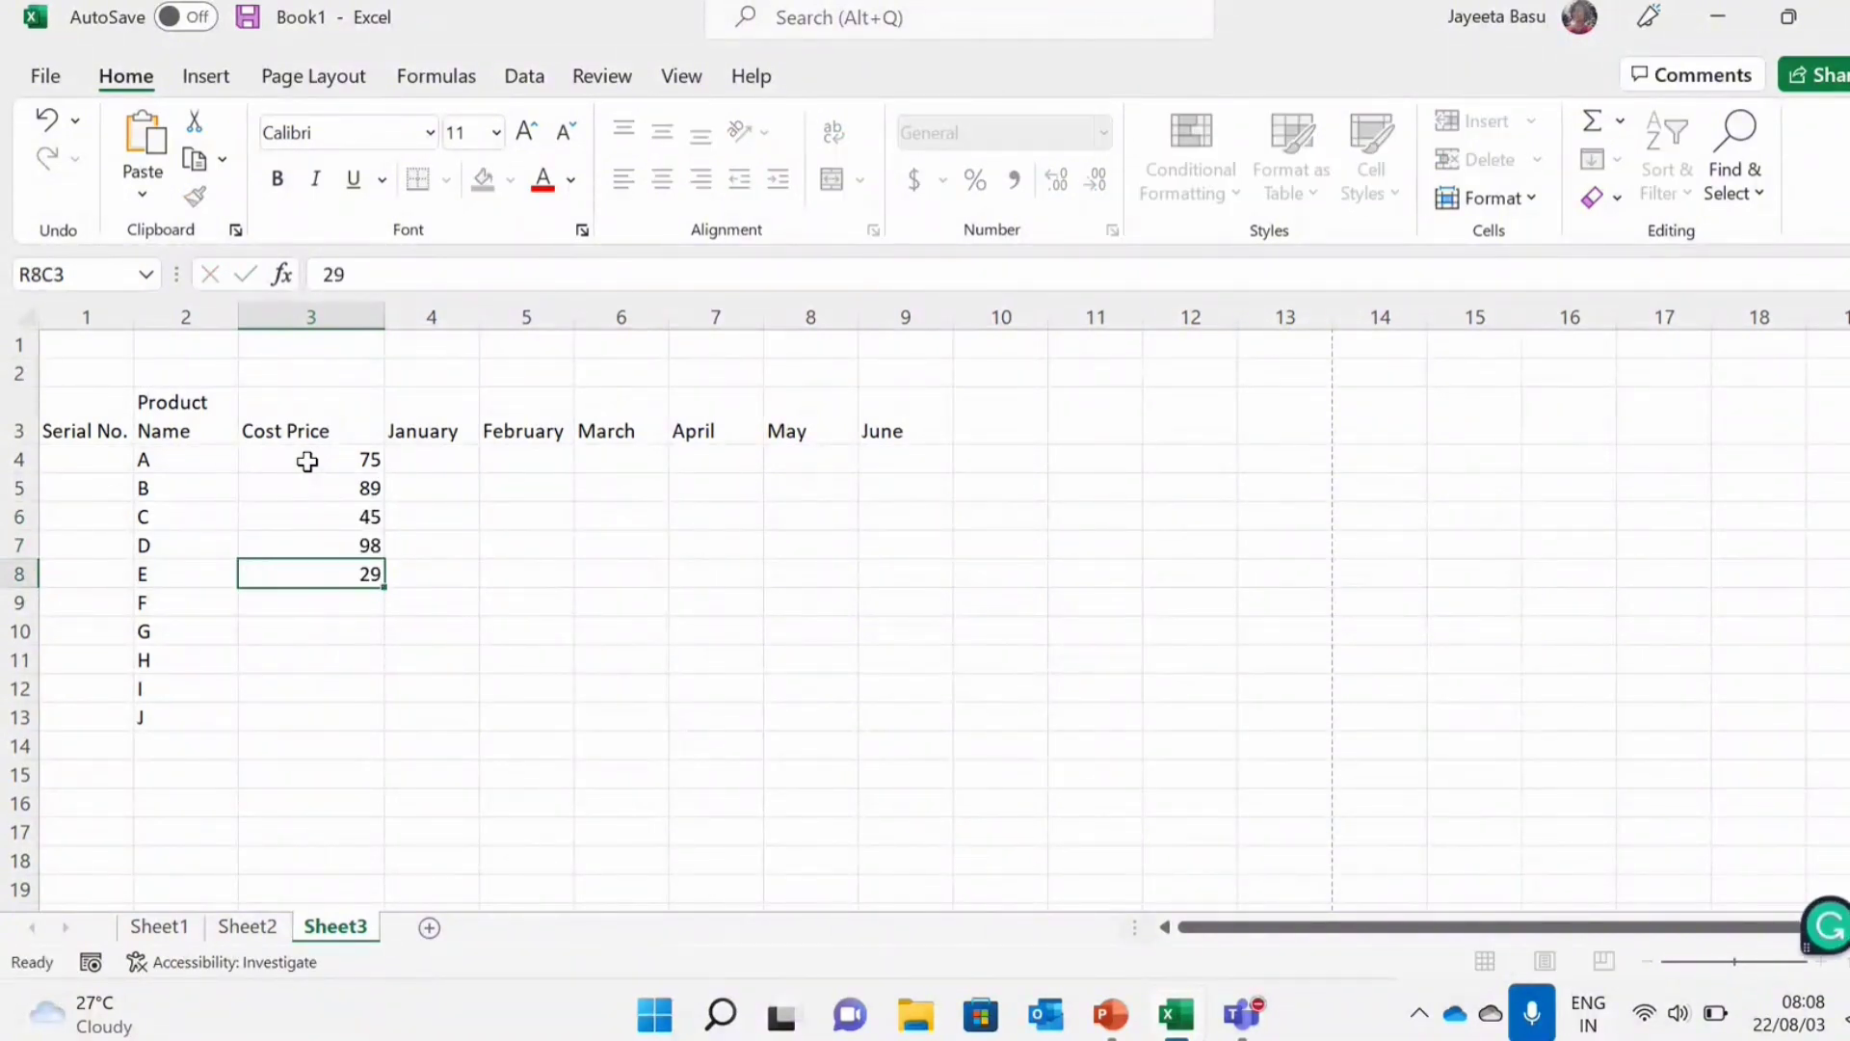
# Enter the cost prices 46, 76, 55, 32 and 90 for products F to J
pyautogui.write('46')
pyautogui.press('Return')
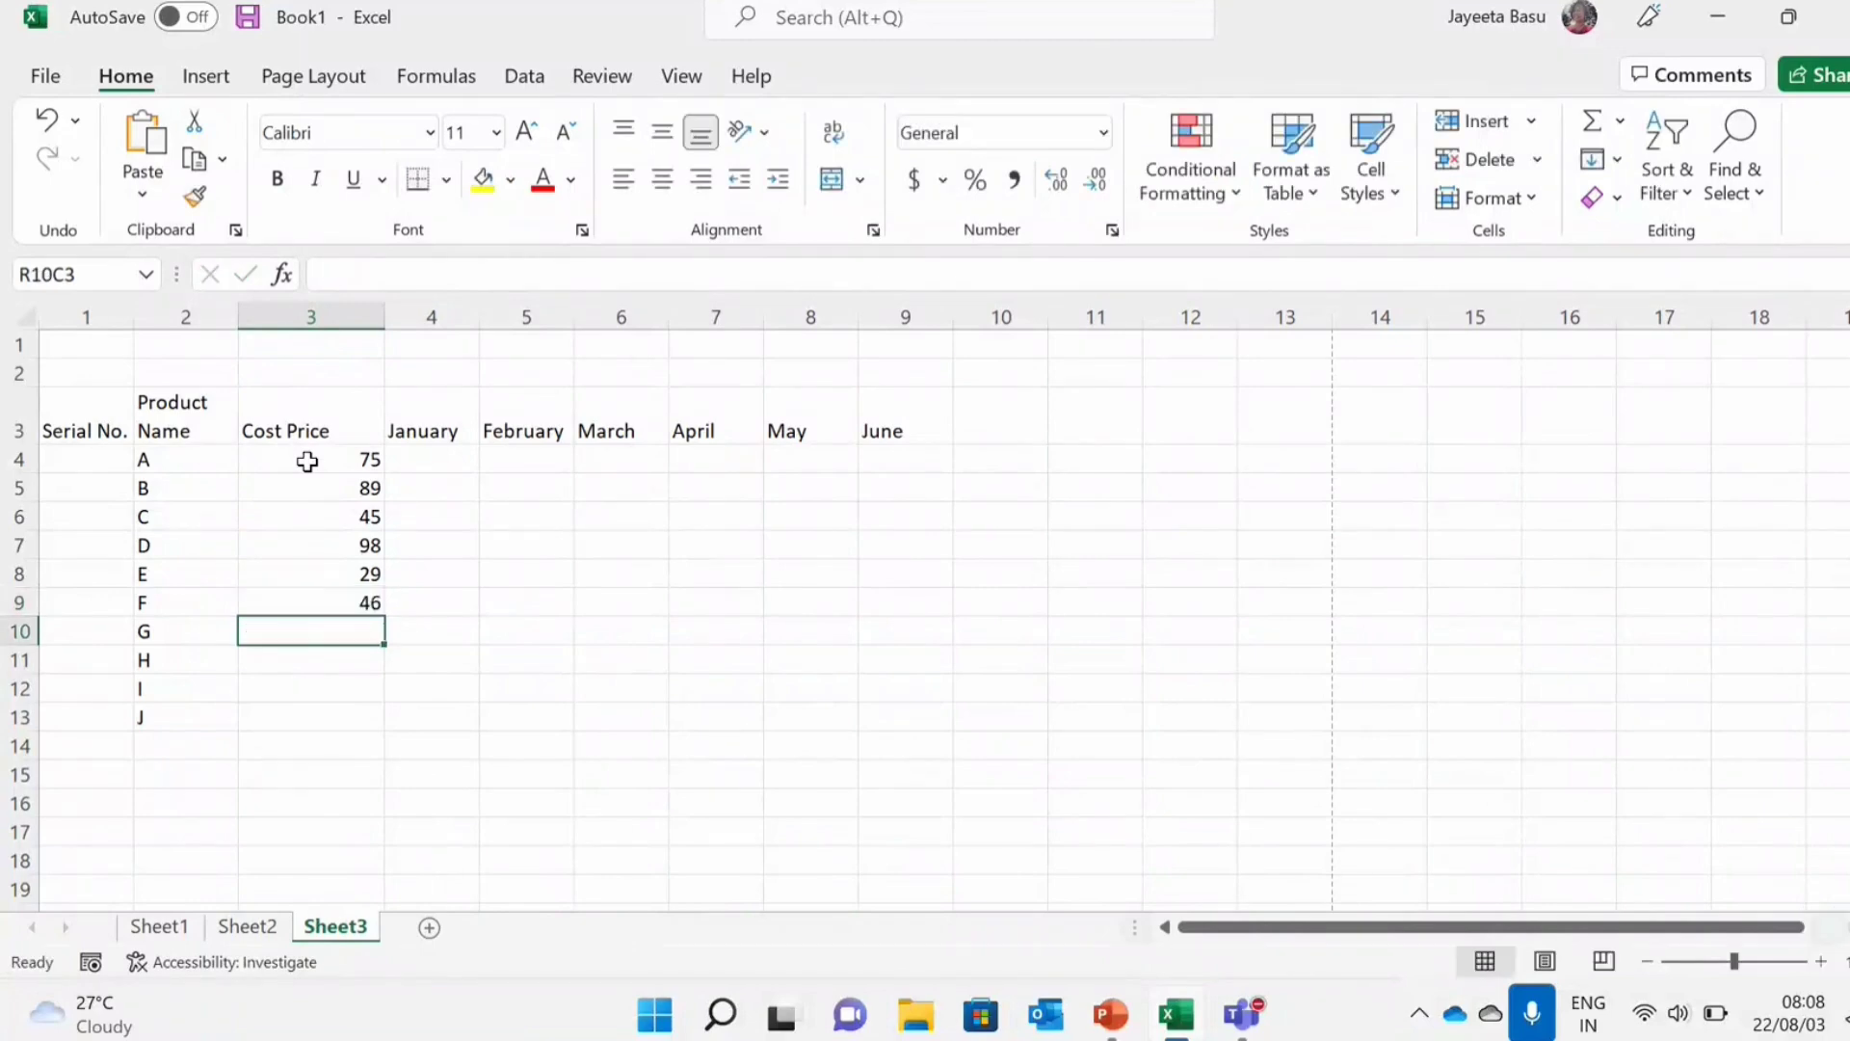
pyautogui.write('76')
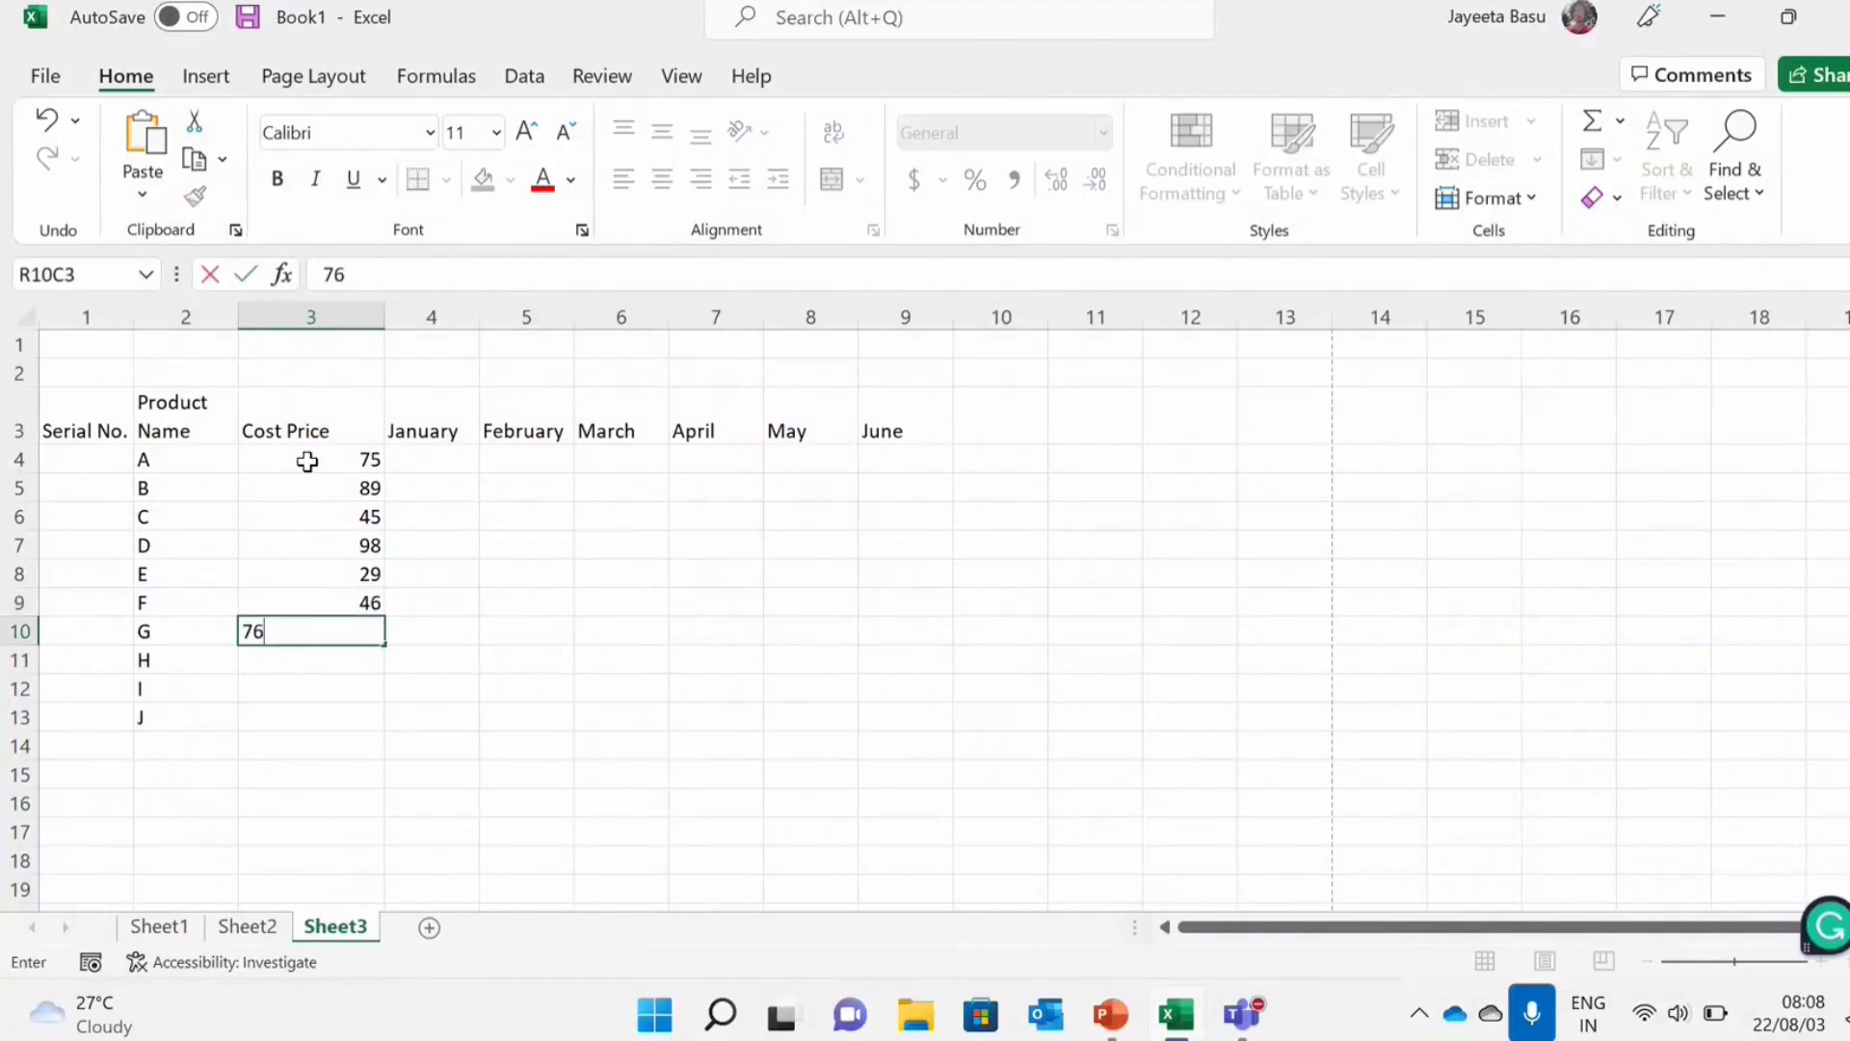
pyautogui.press('Return')
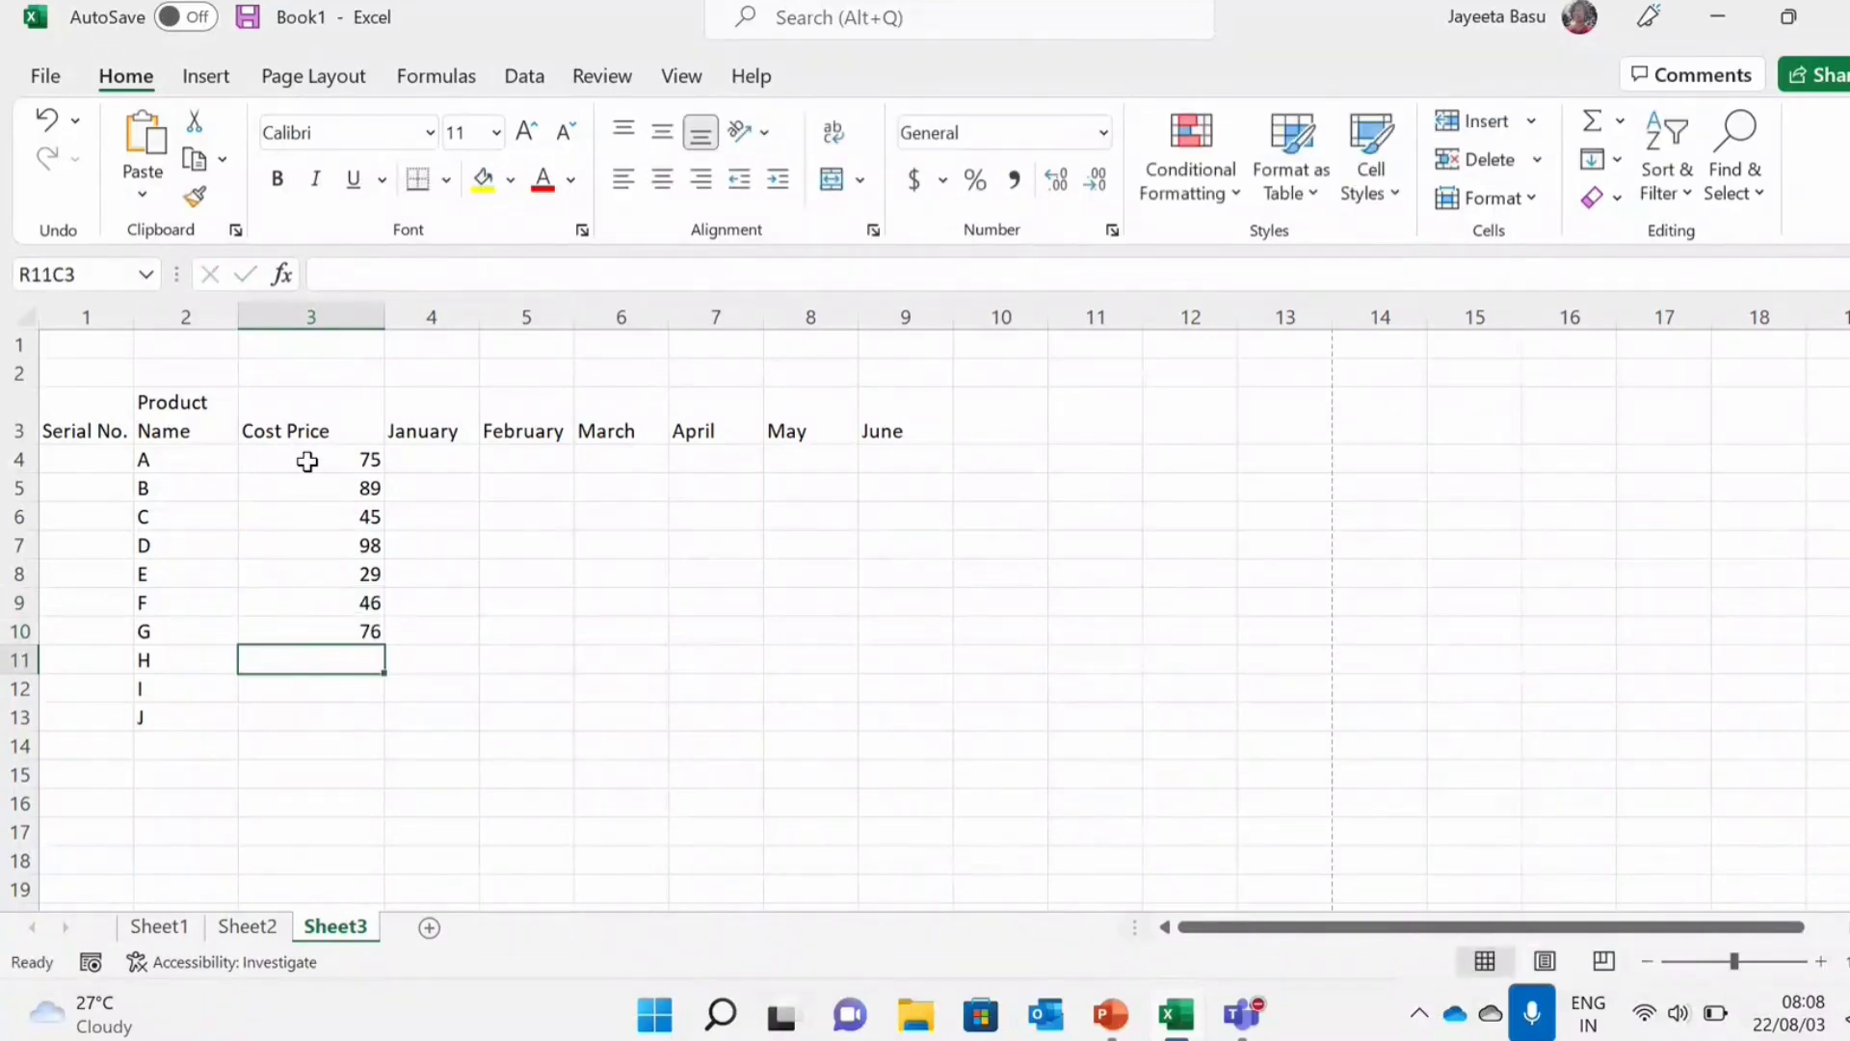
pyautogui.write('55')
pyautogui.press('Return')
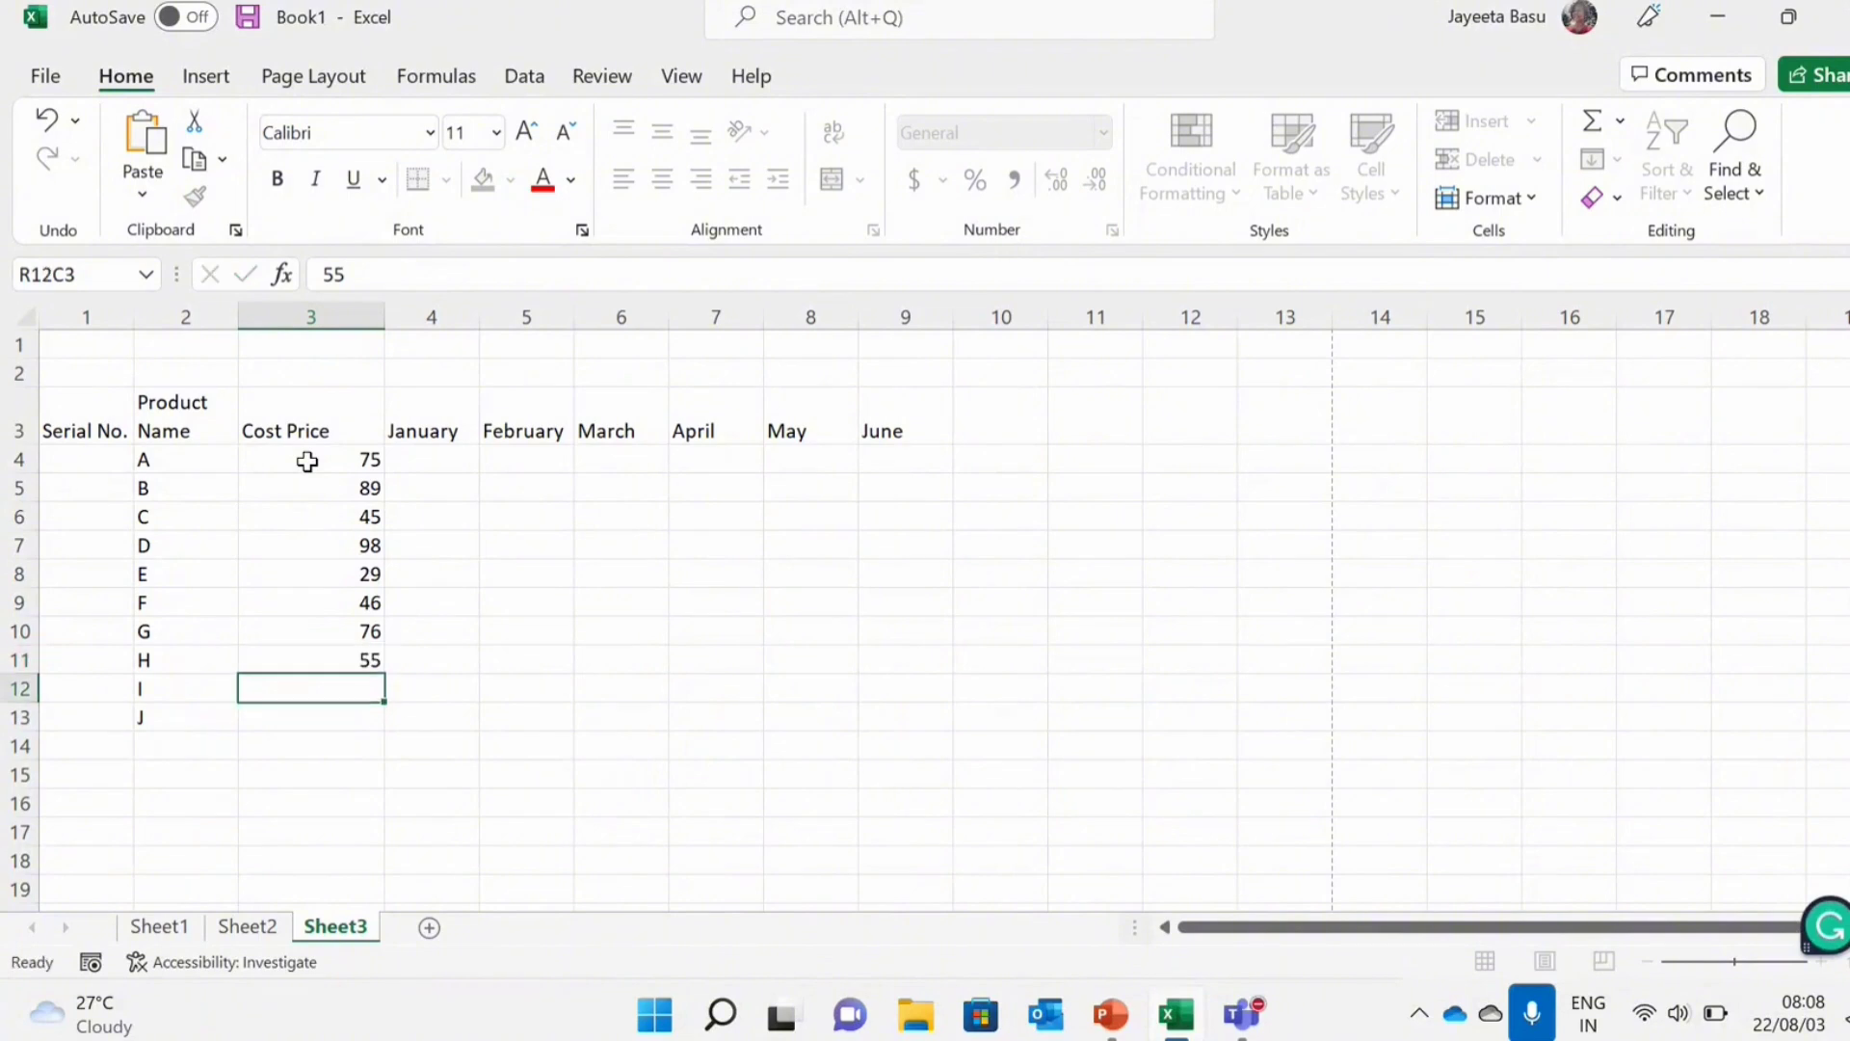
pyautogui.write('32')
pyautogui.press('Return')
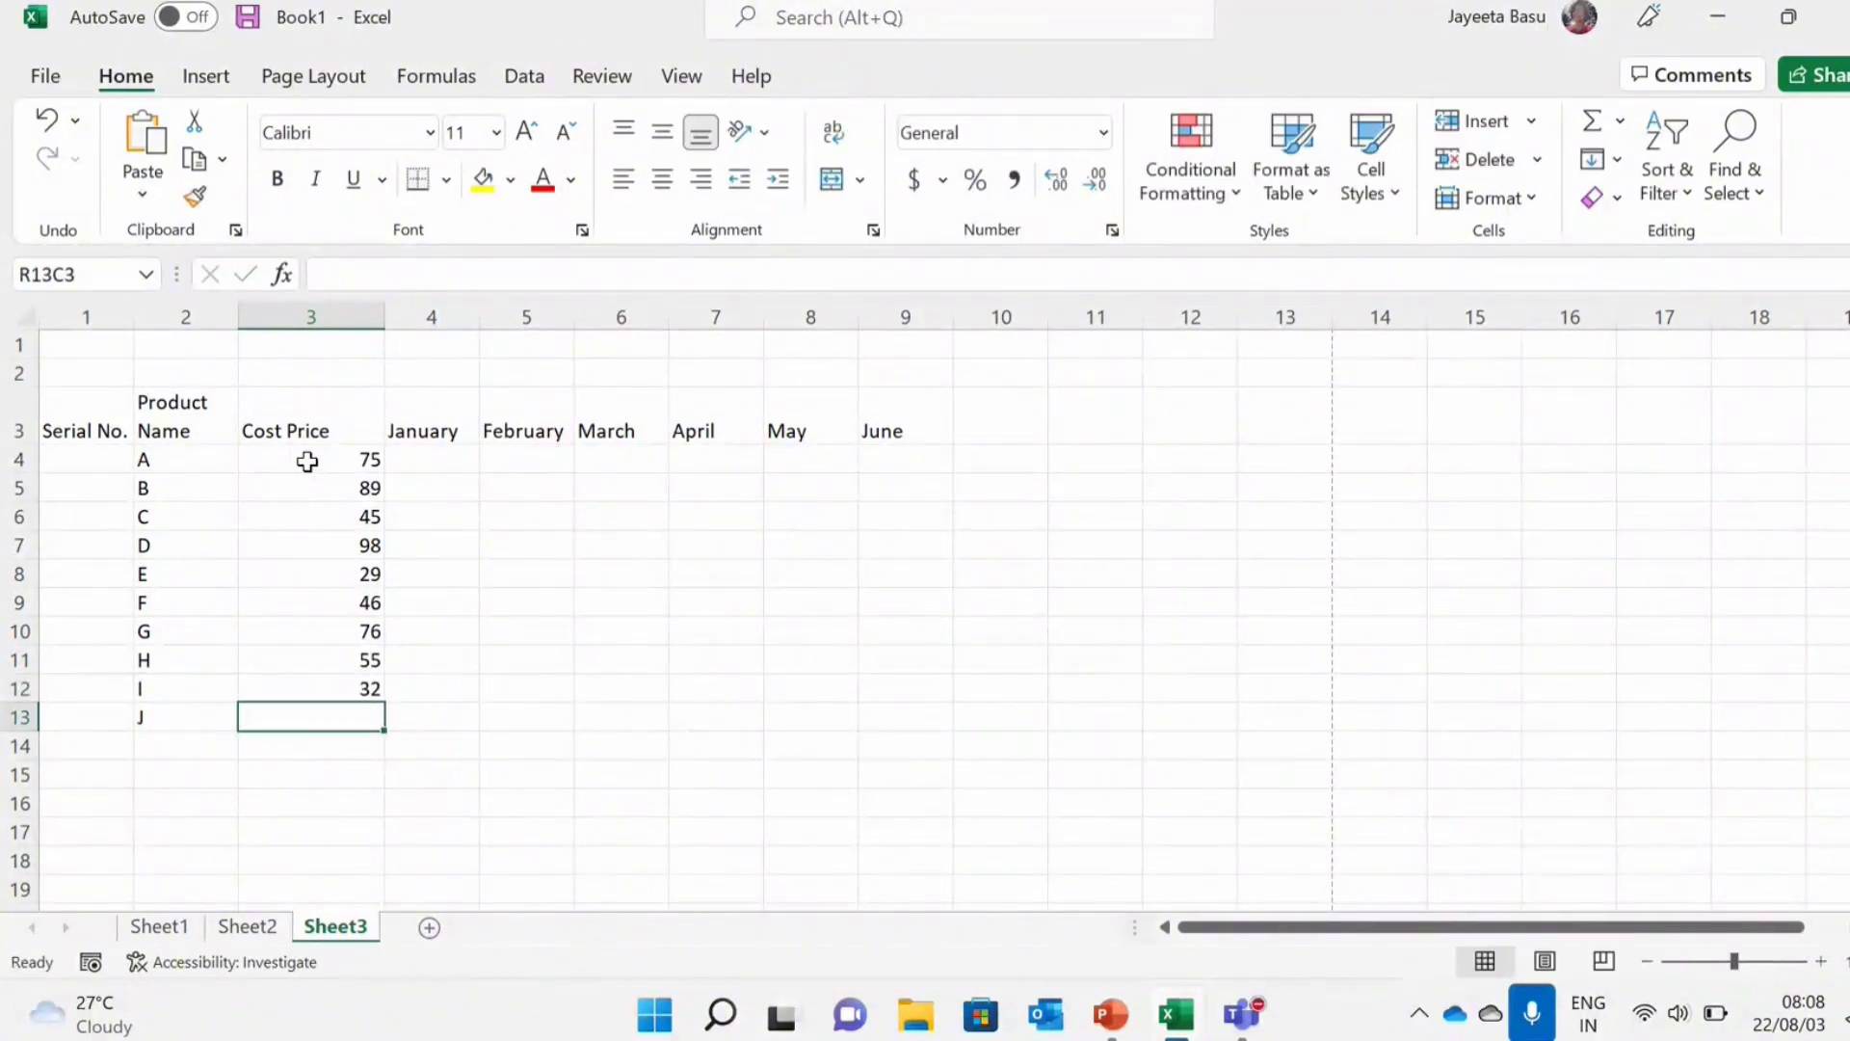
pyautogui.write('90')
pyautogui.click(614, 589)
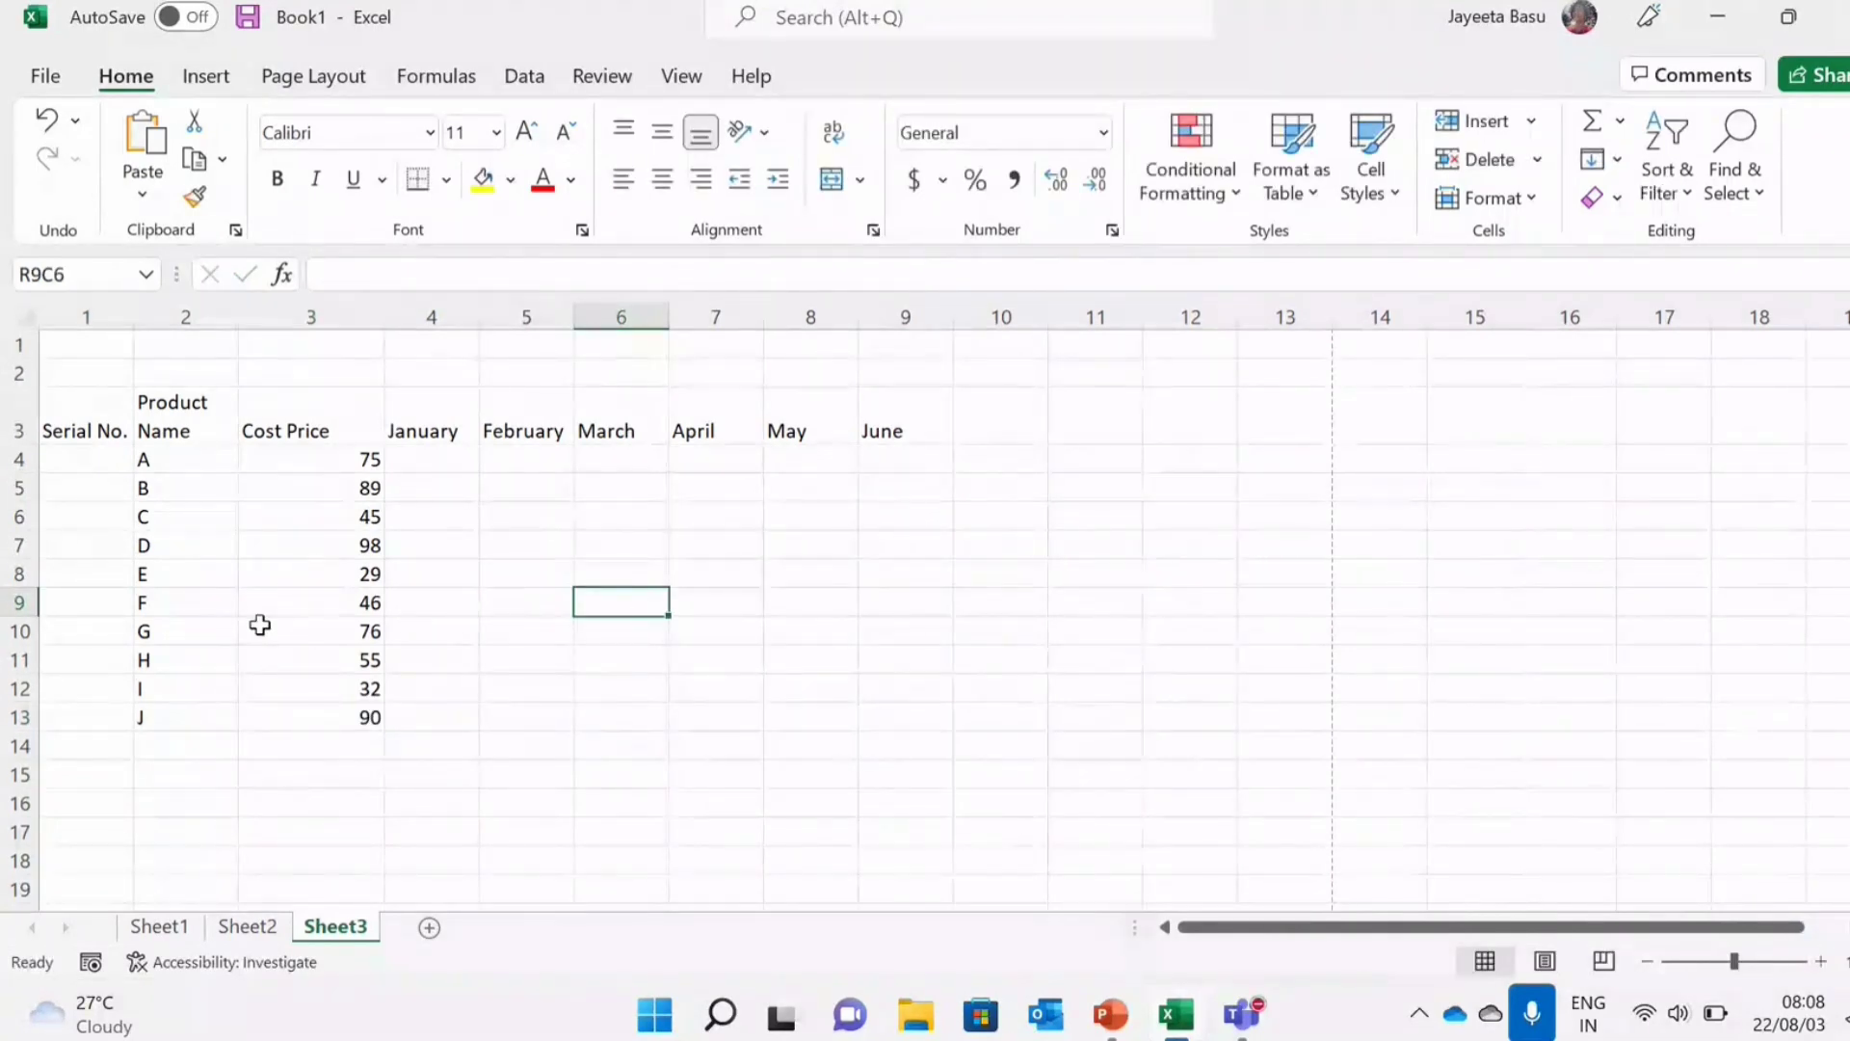
# Try sorting the product names with their cost prices from Z to A and undo the sort
pyautogui.click(191, 457)
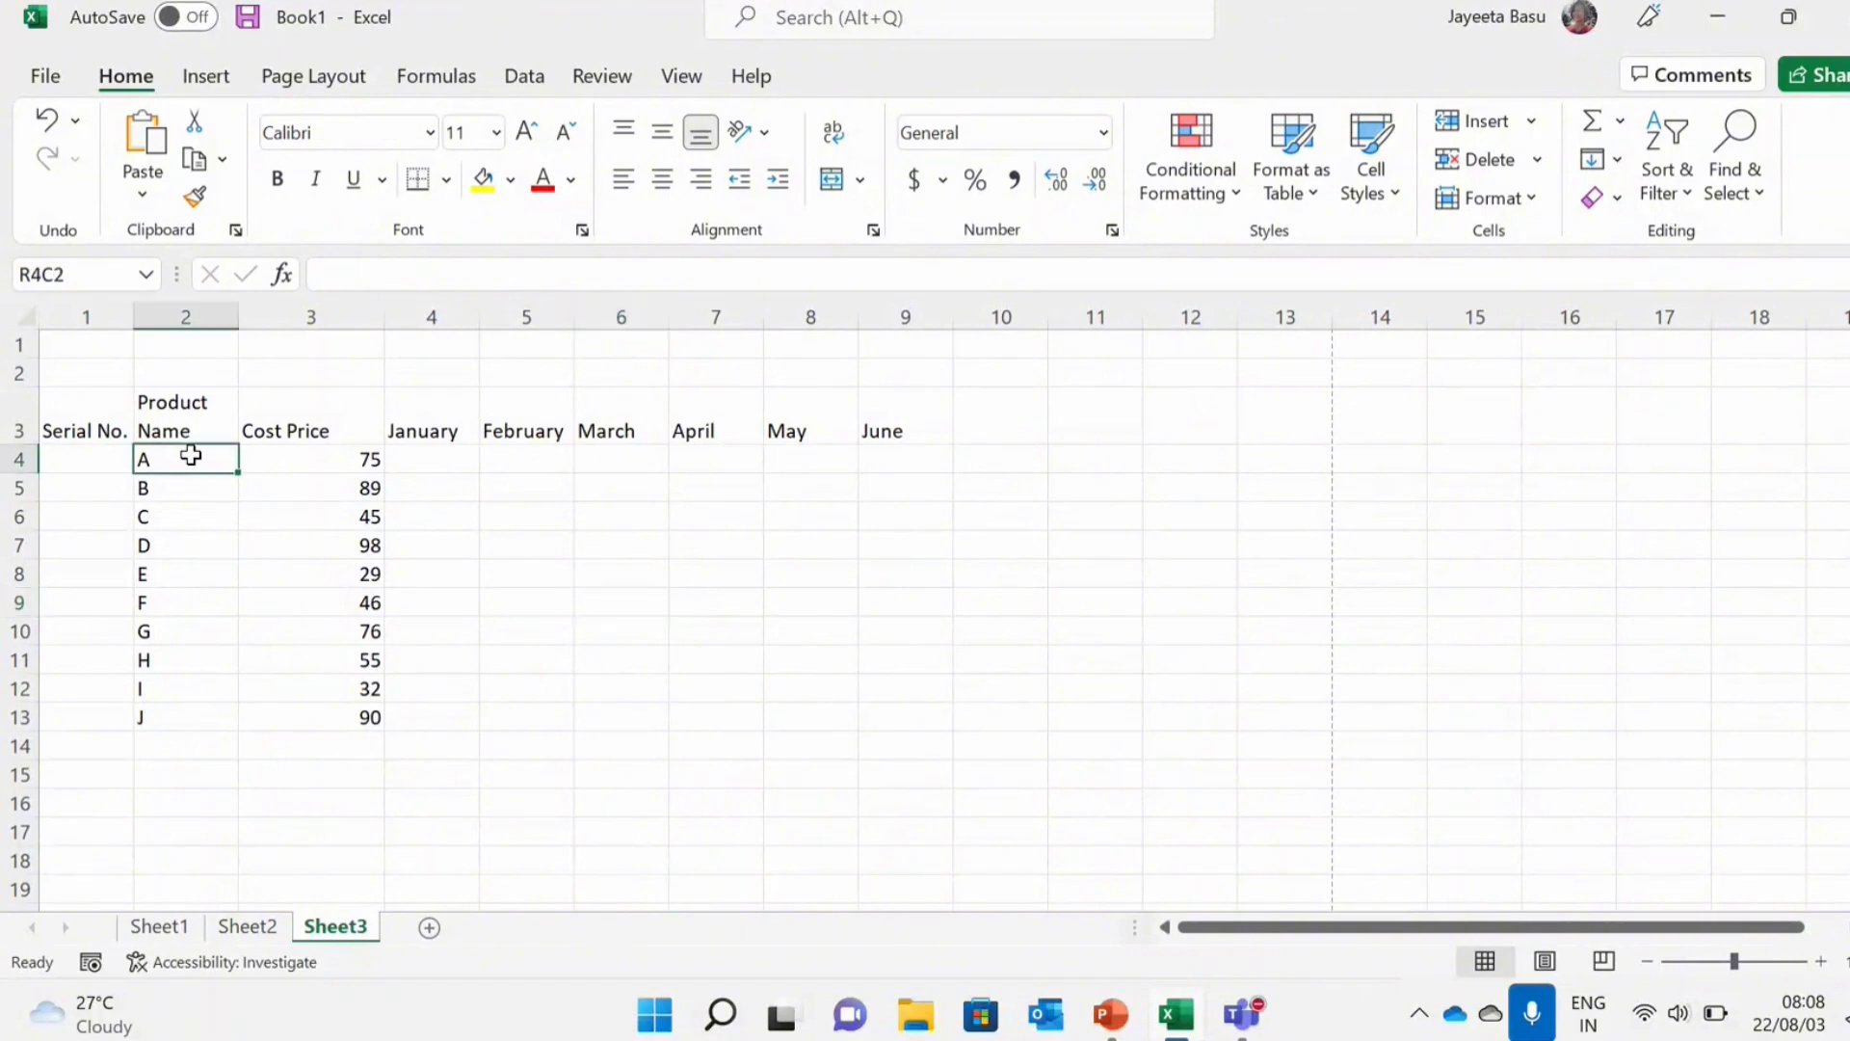
pyautogui.moveTo(191, 455); pyautogui.dragTo(338, 720)
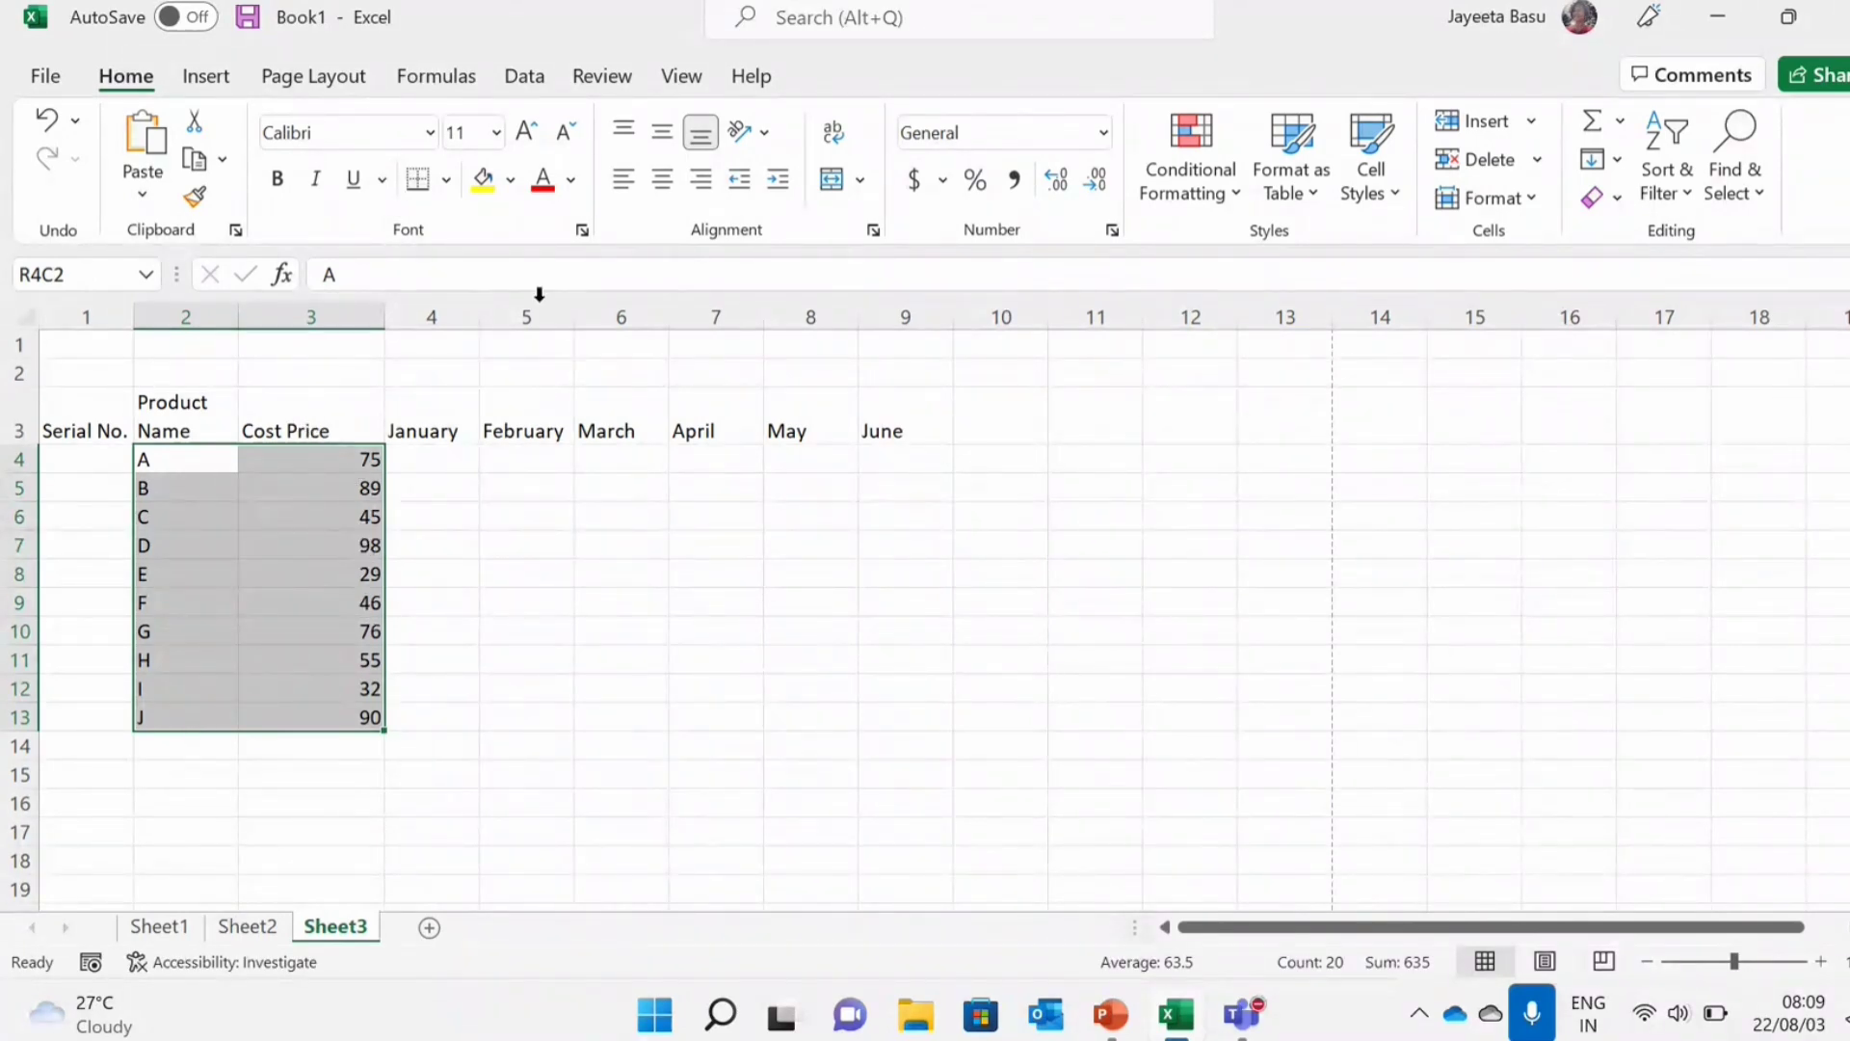
pyautogui.click(1666, 144)
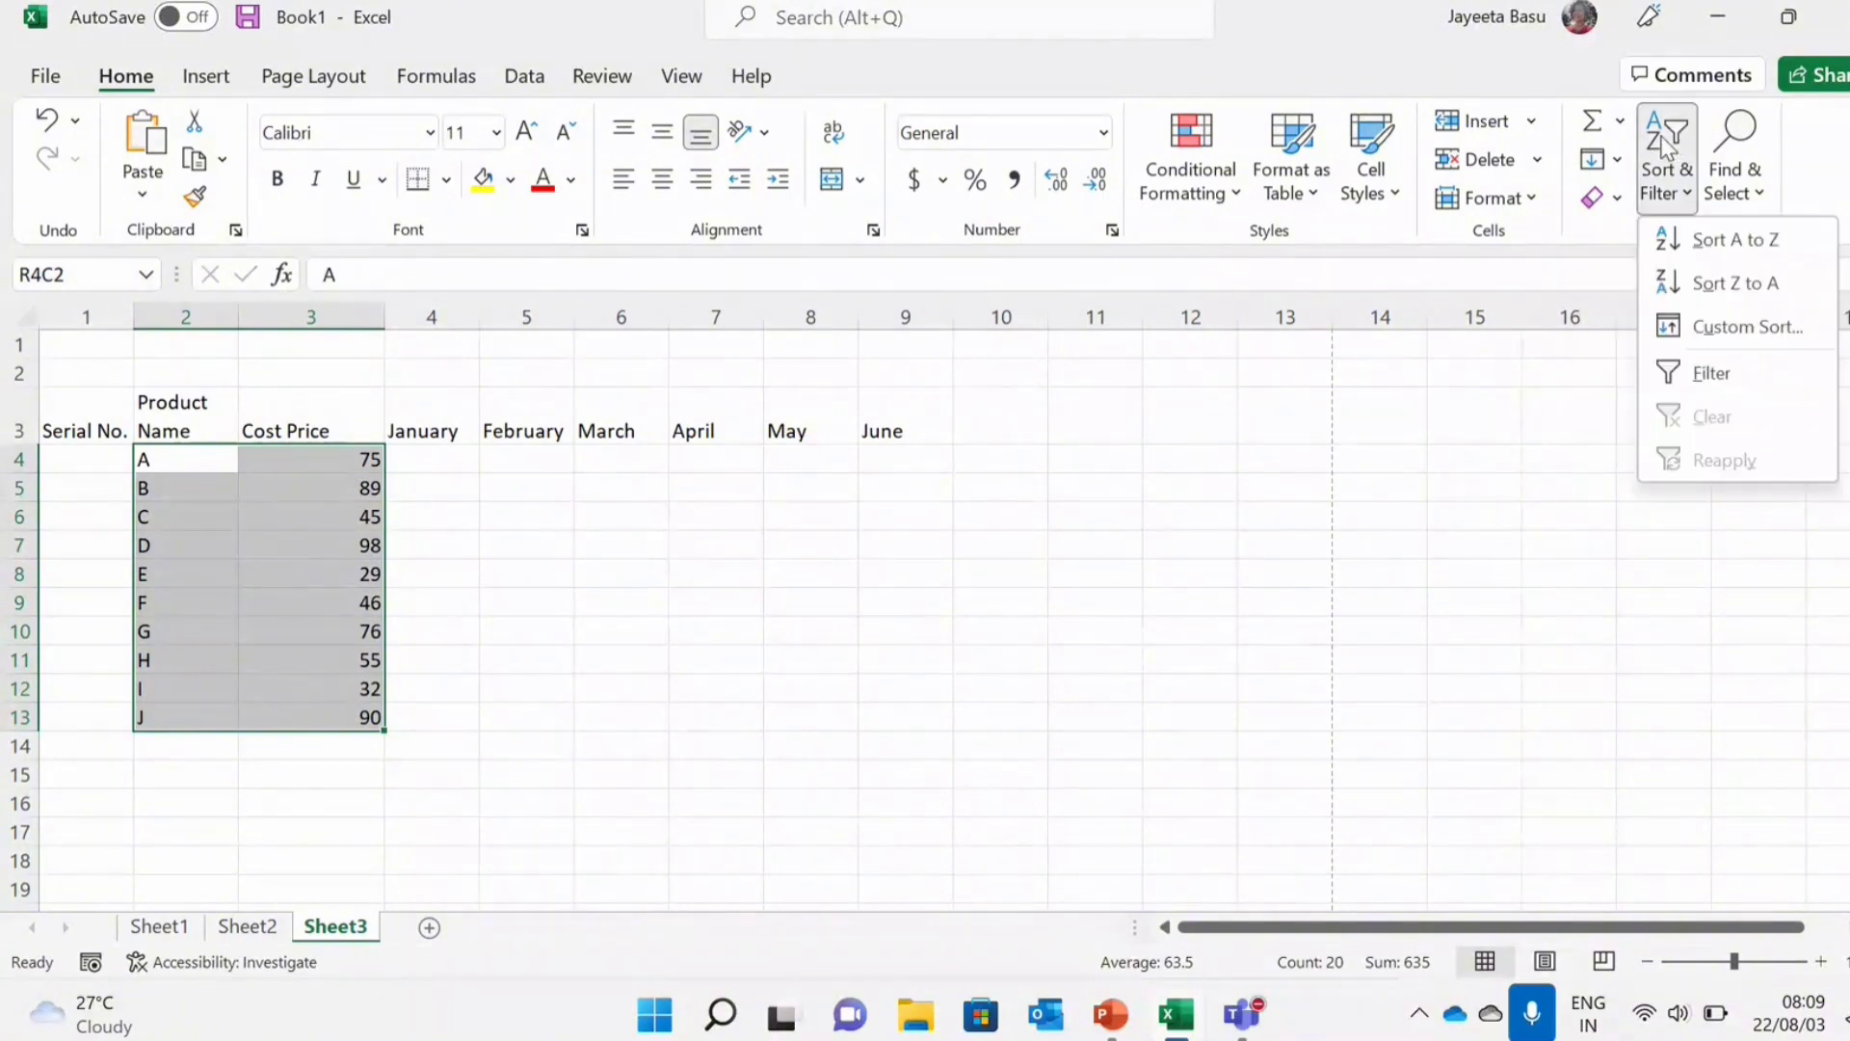
pyautogui.click(1740, 284)
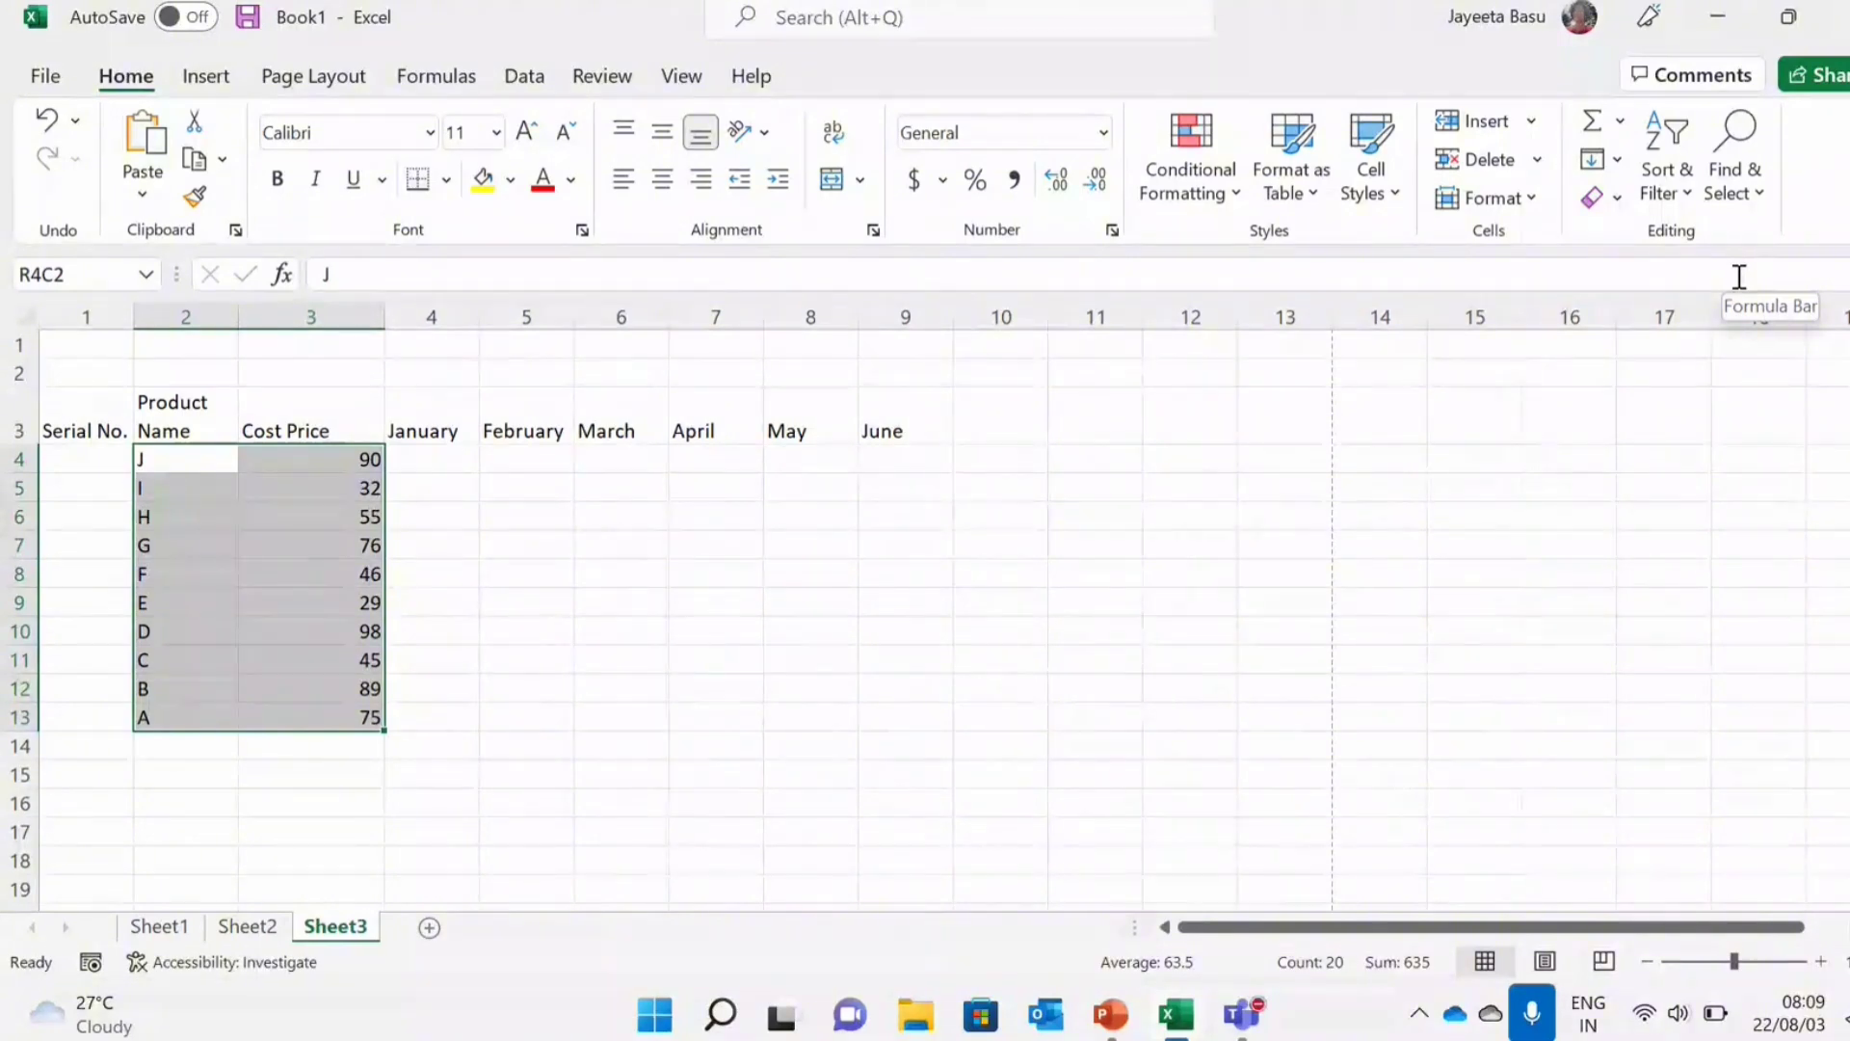
pyautogui.hotkey('ctrl', 'z')
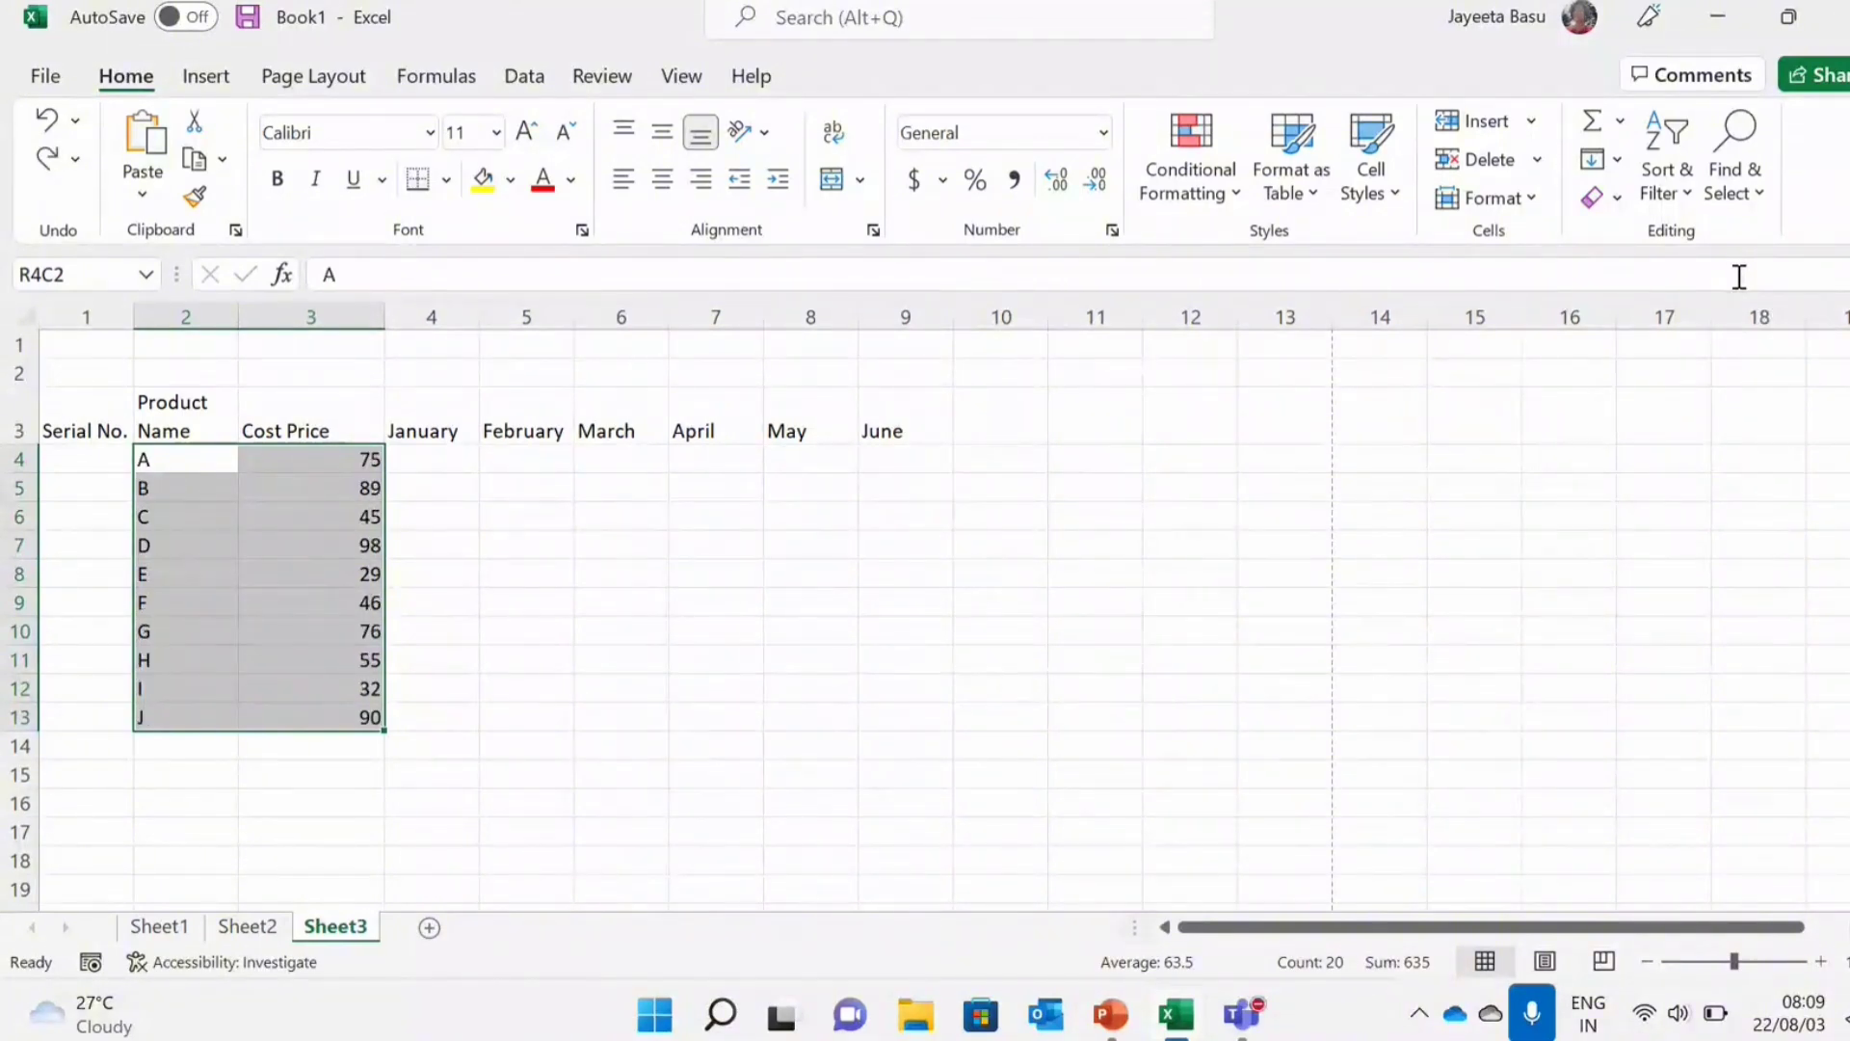
# Set up a custom sort of the product rows by Cost Price, on cell values, from smallest to largest
pyautogui.click(1659, 145)
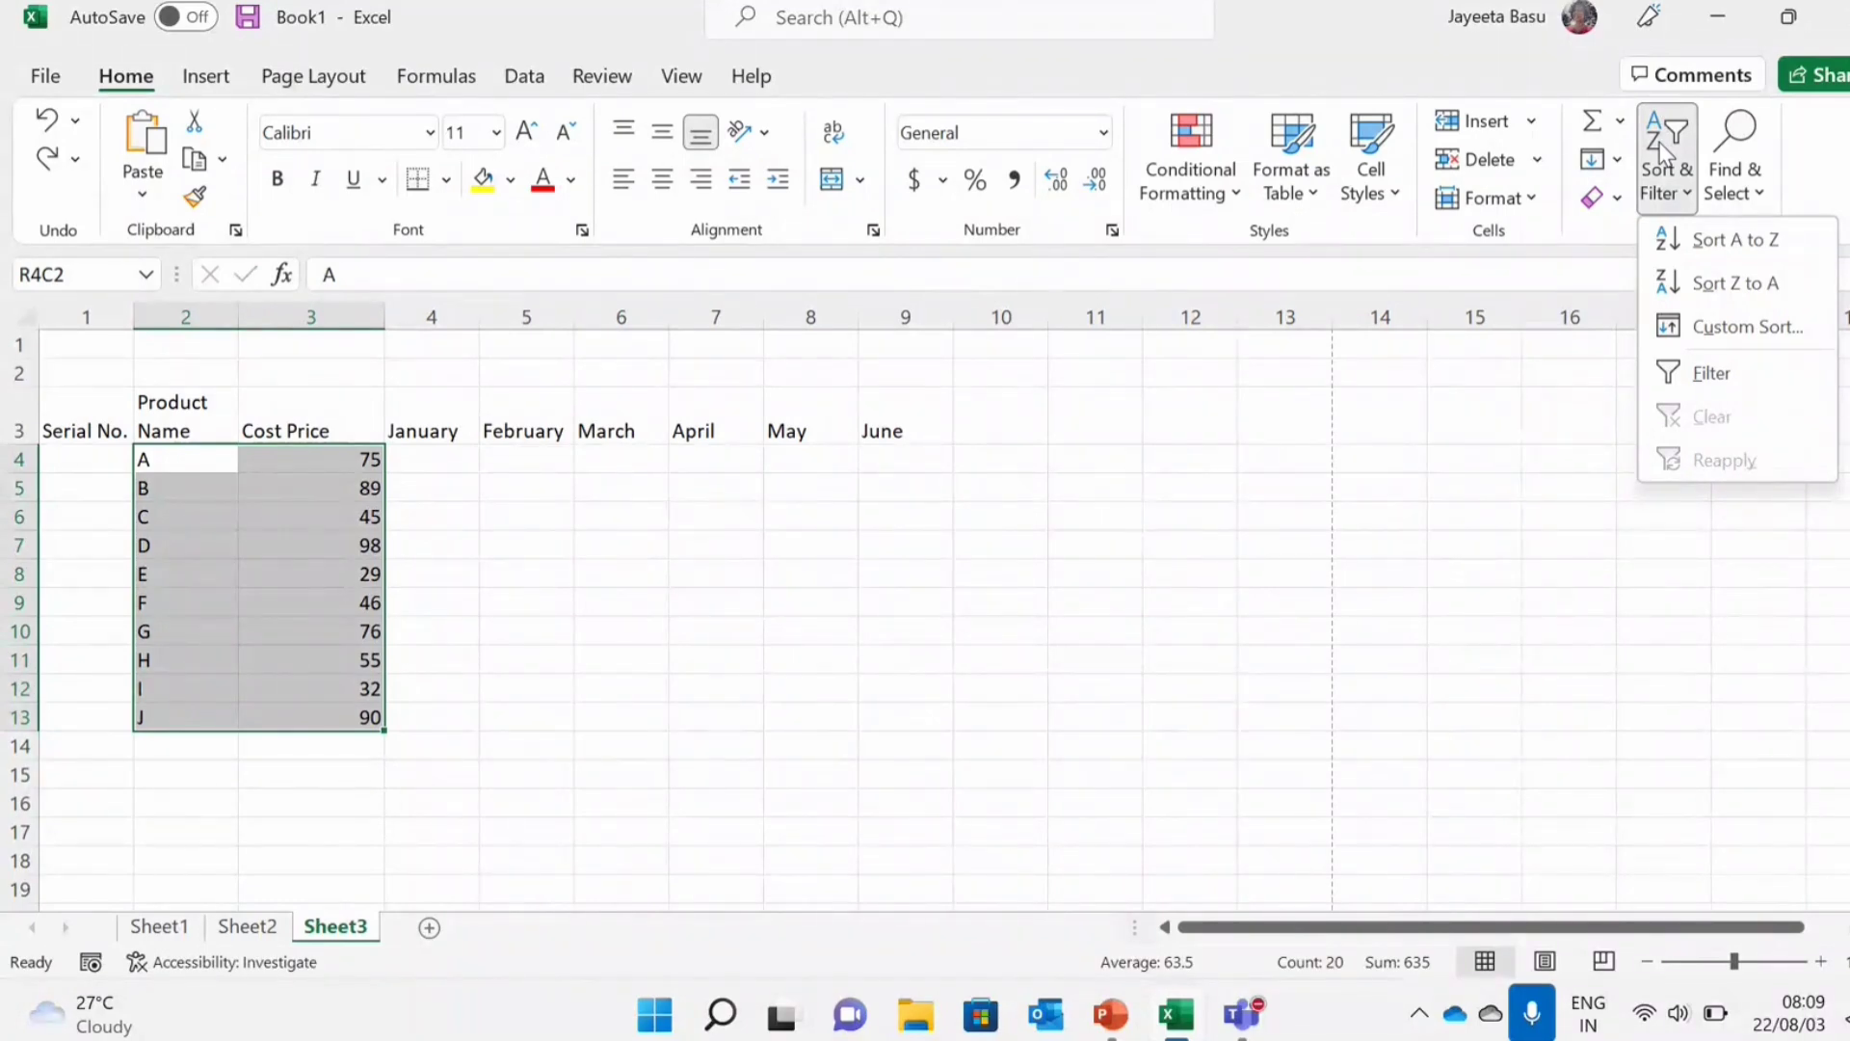
pyautogui.click(1725, 326)
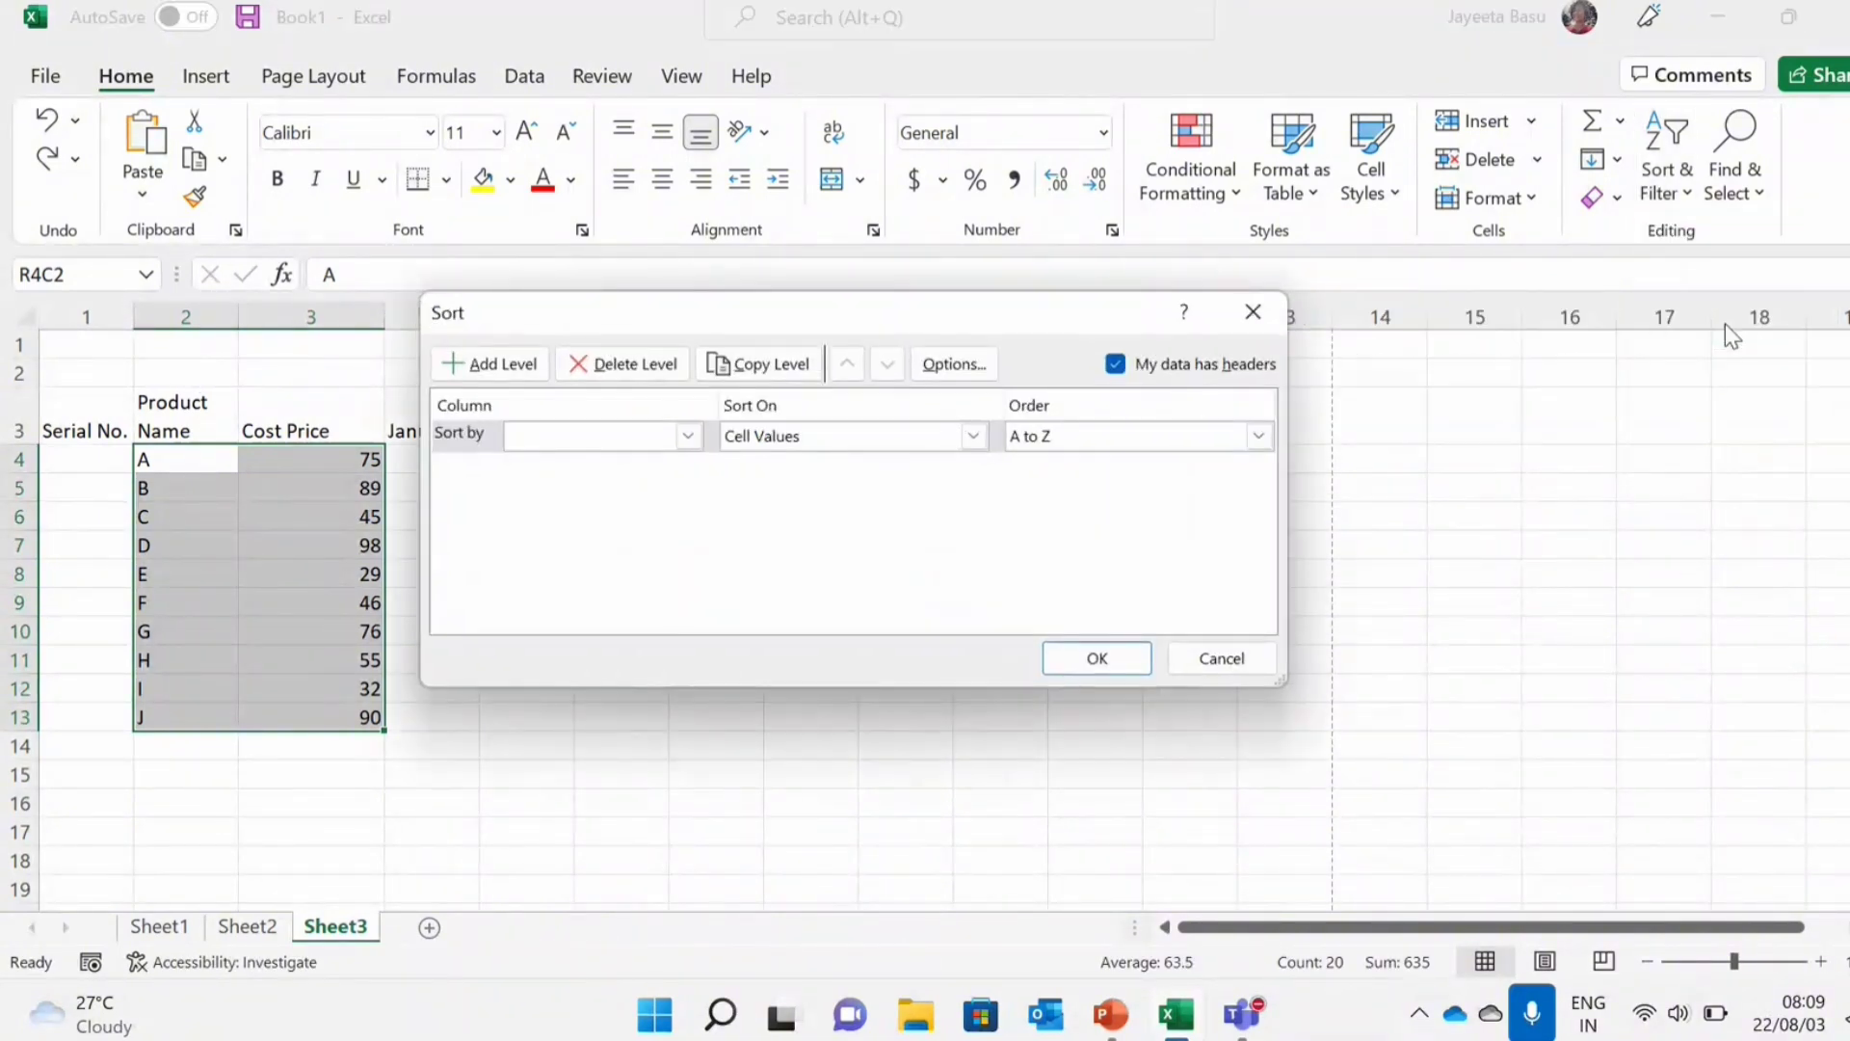
pyautogui.click(688, 436)
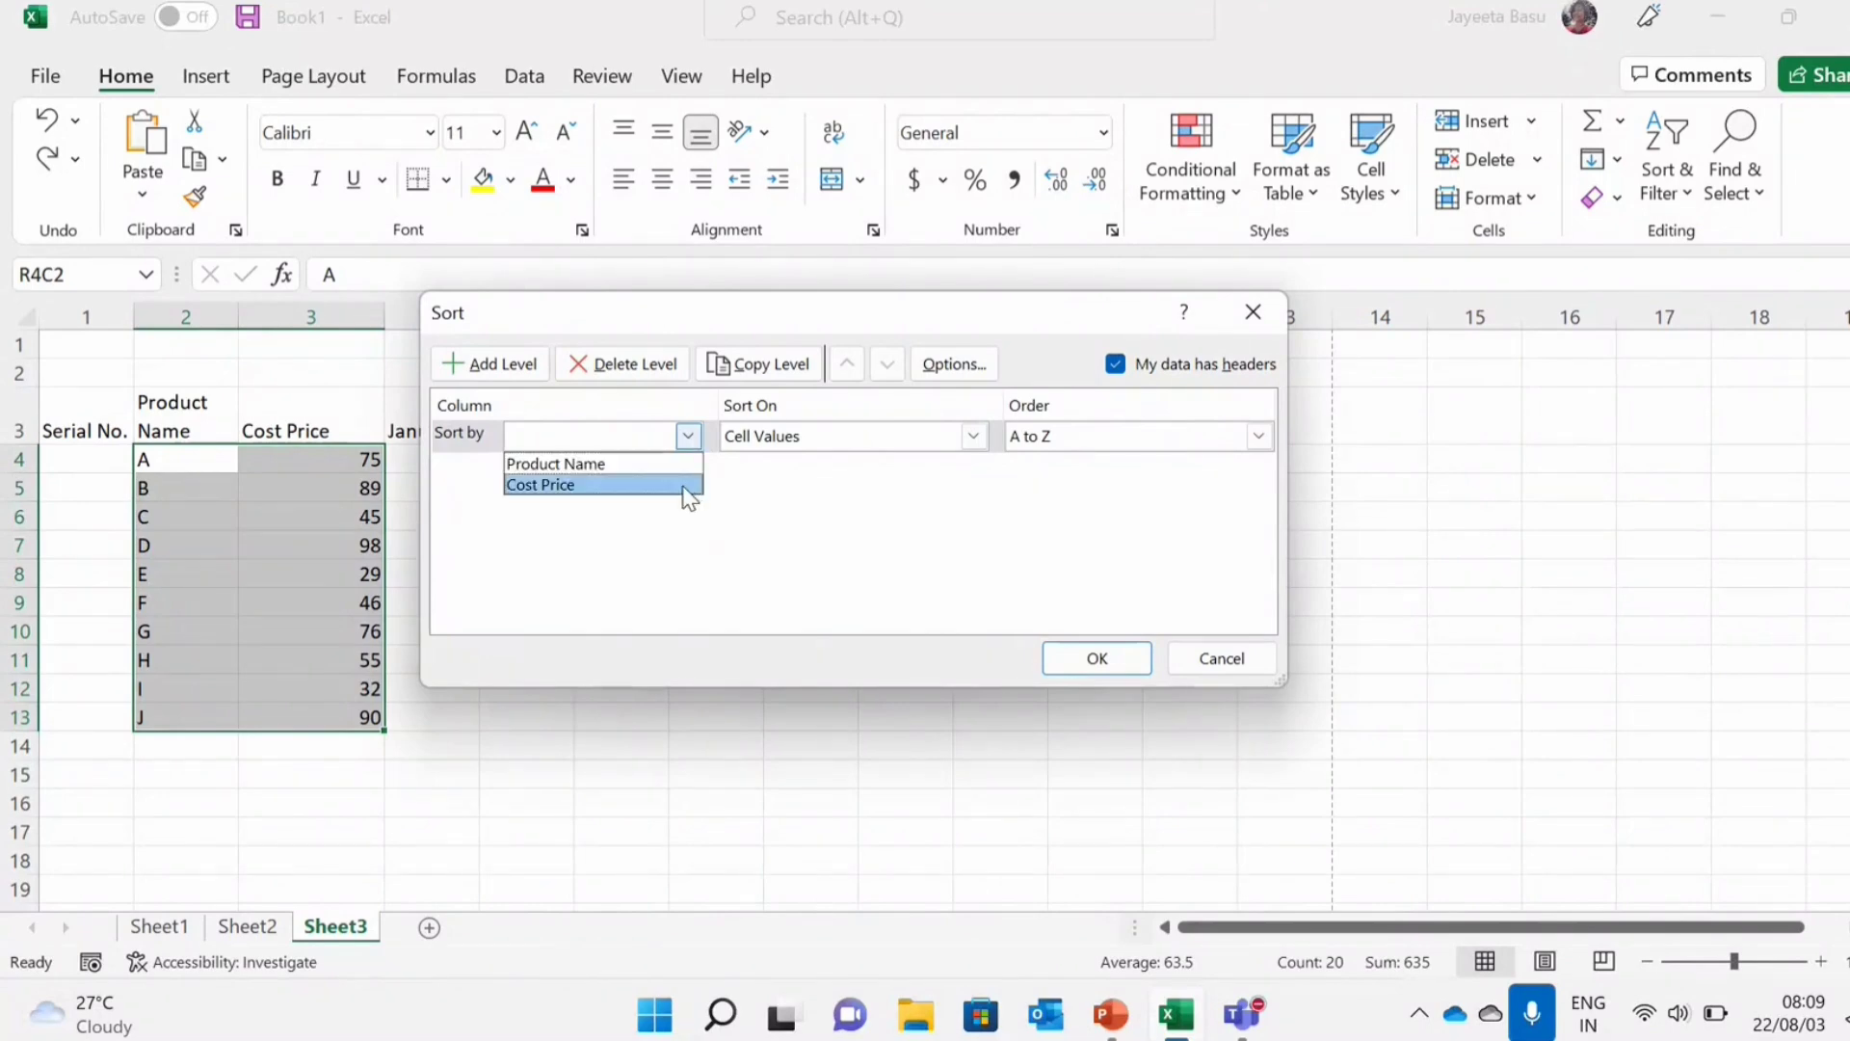
pyautogui.click(684, 485)
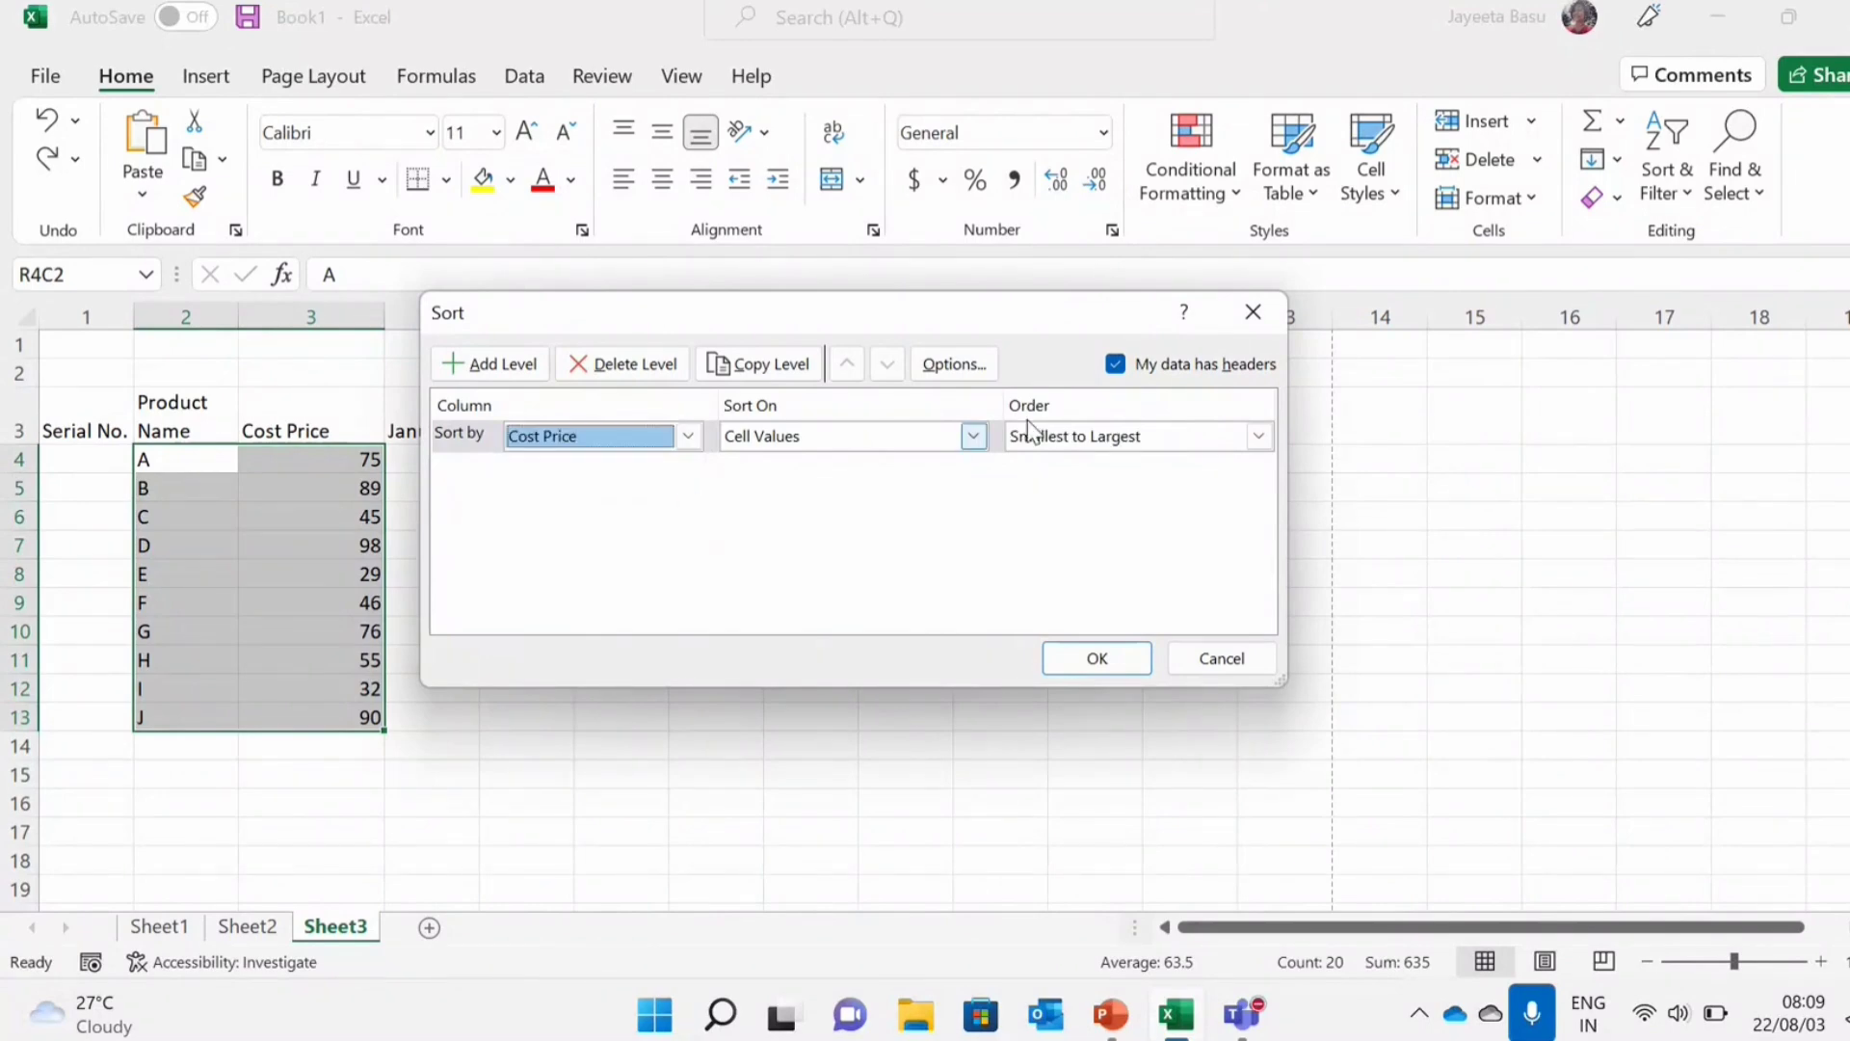
pyautogui.click(1104, 438)
pyautogui.click(1102, 437)
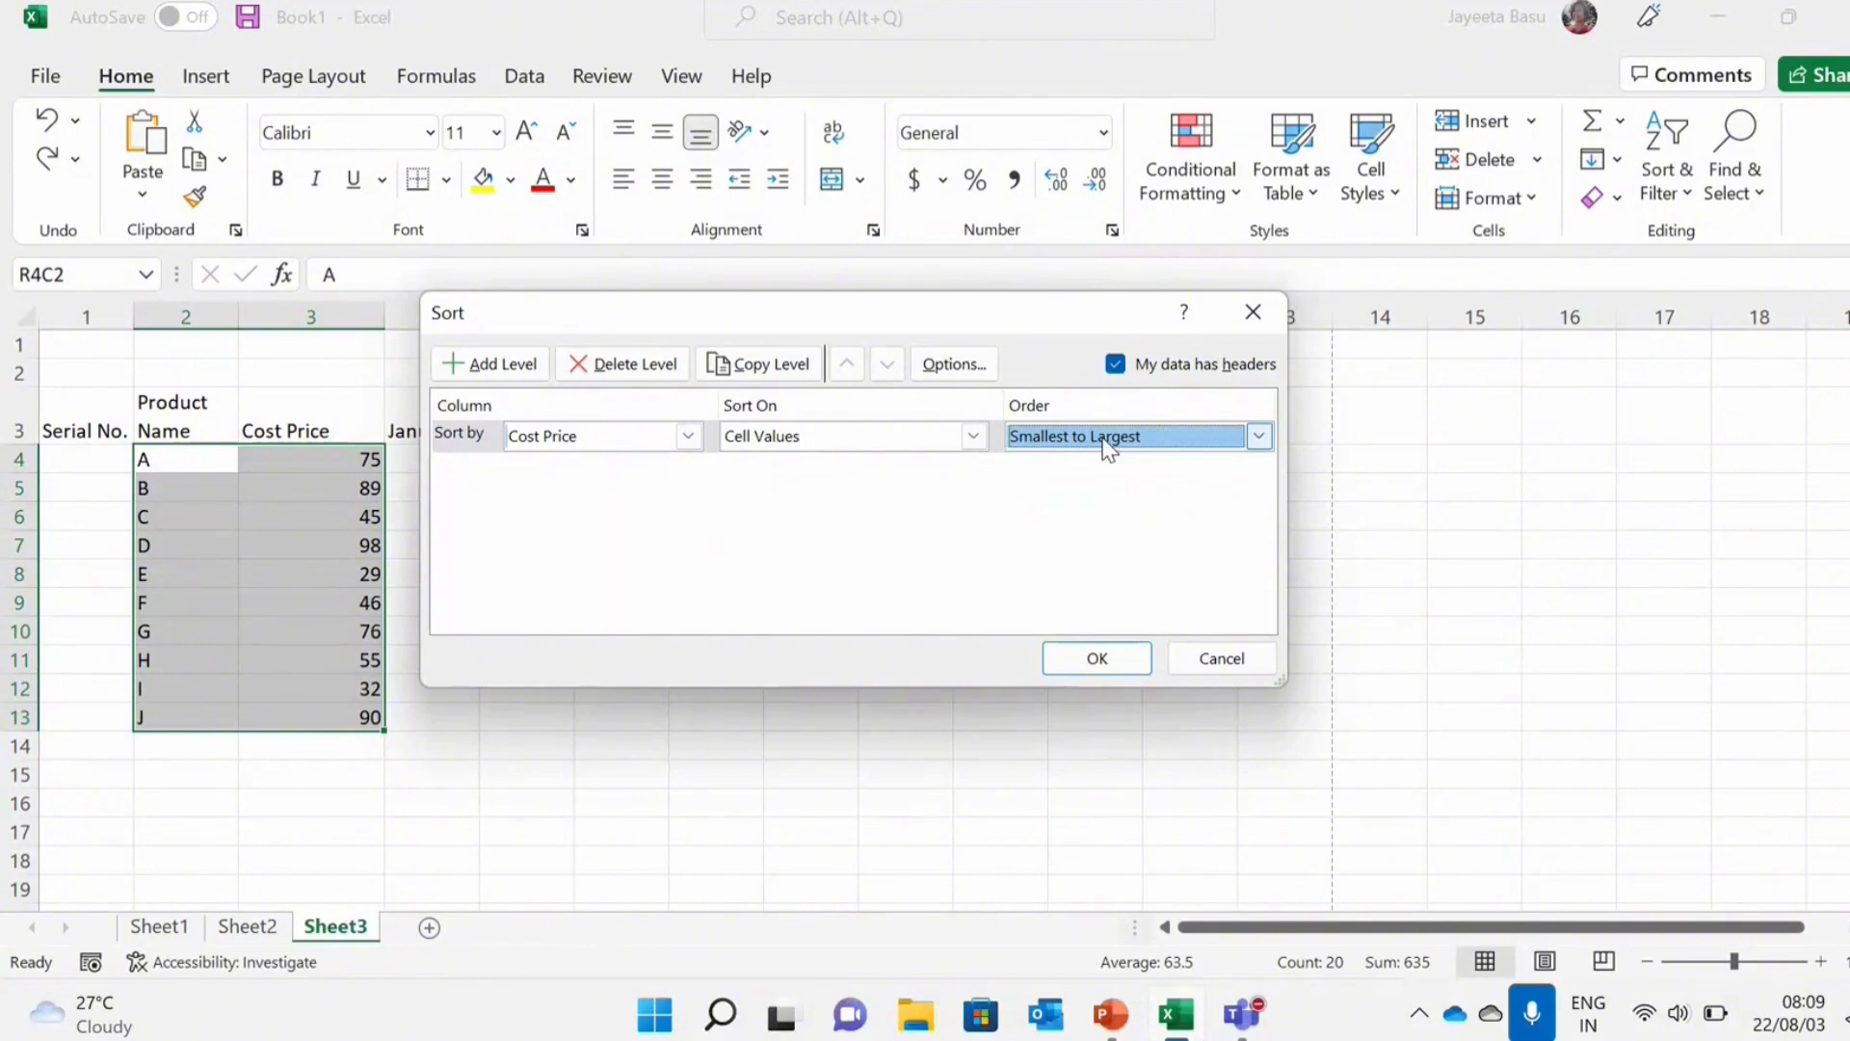
# Add a second sort level by Product Name, on cell values, in A to Z order
pyautogui.click(482, 374)
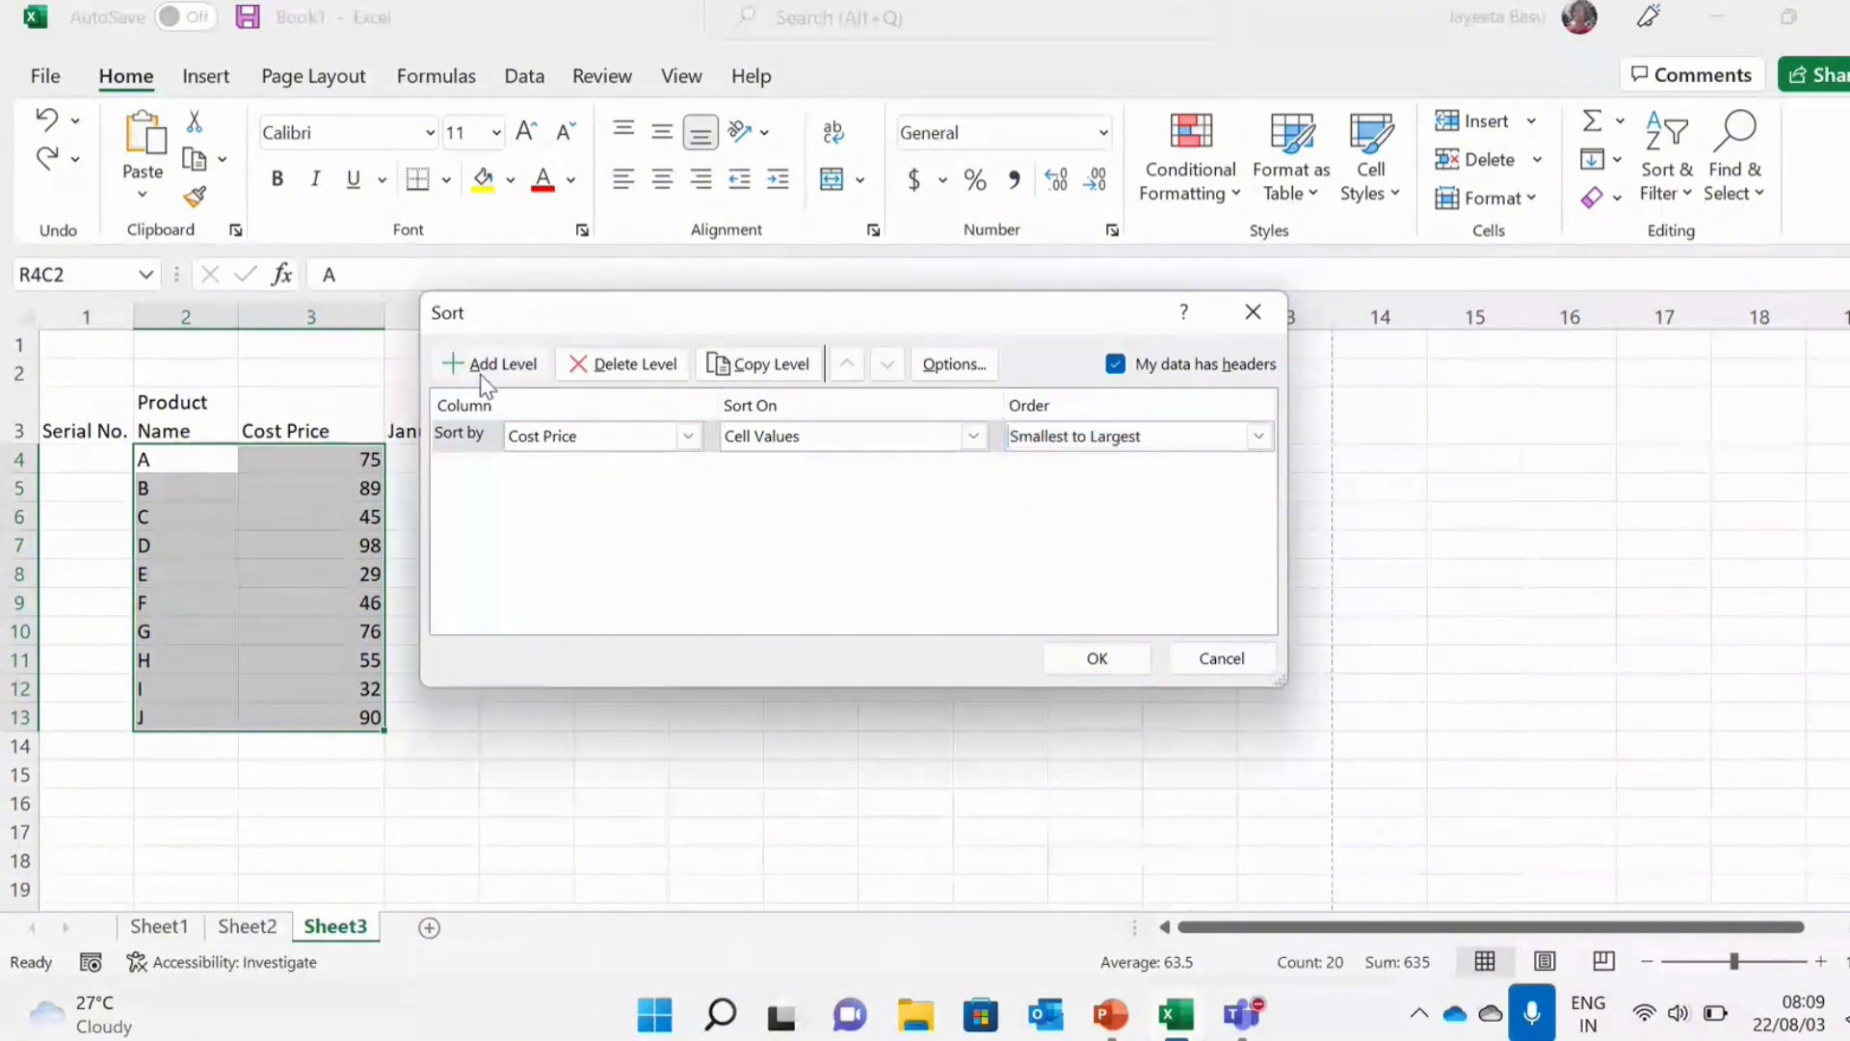
pyautogui.click(679, 466)
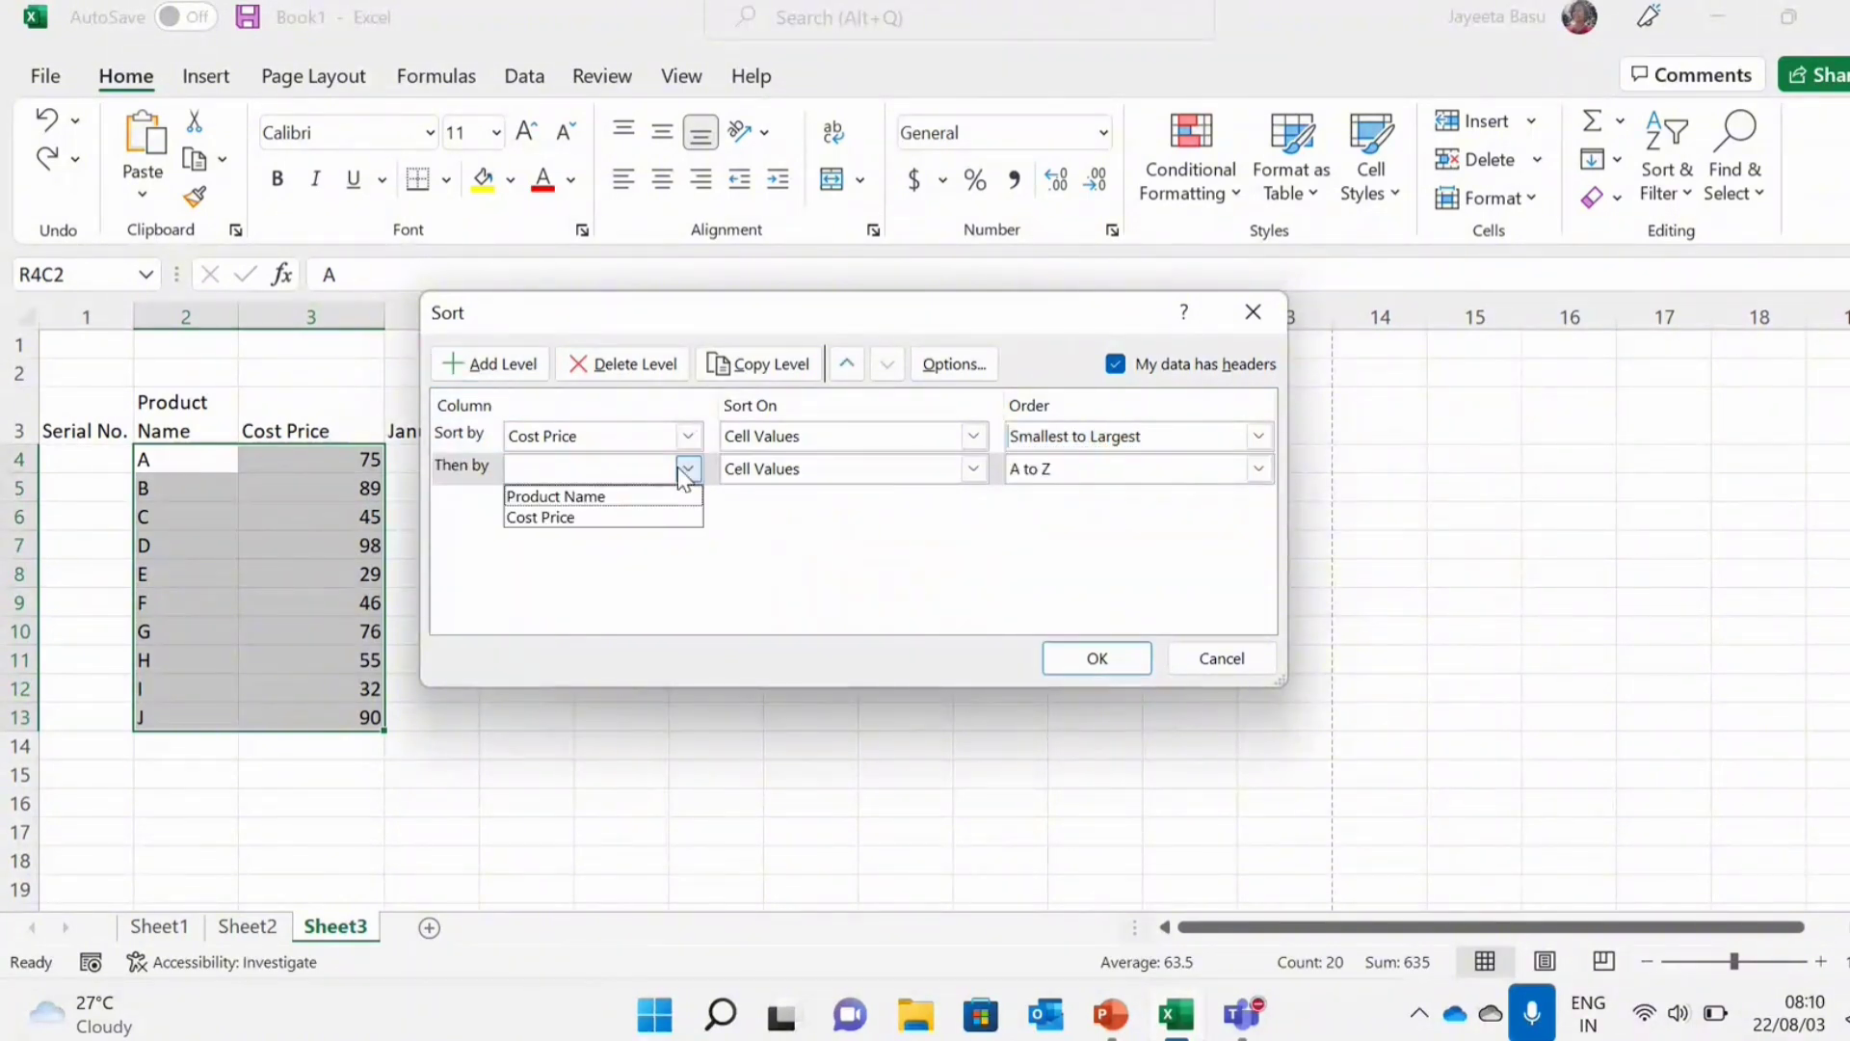
pyautogui.click(669, 495)
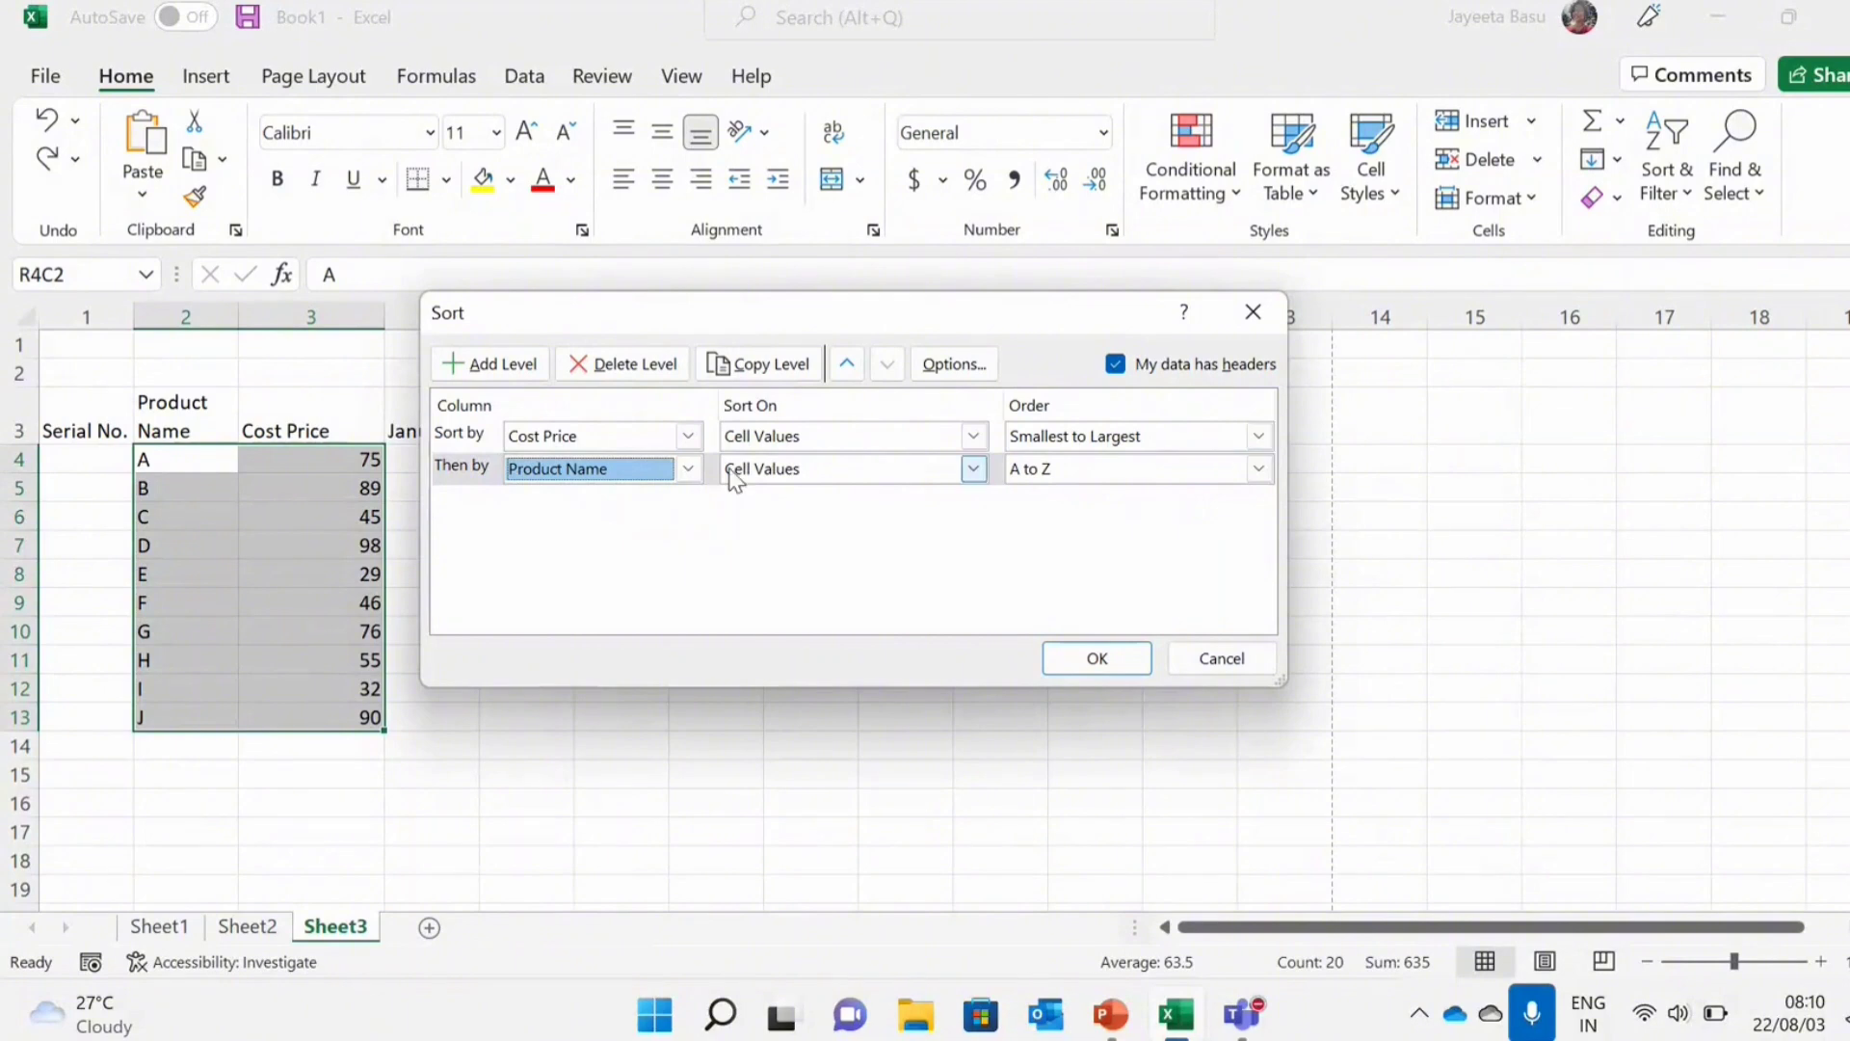
pyautogui.click(1125, 472)
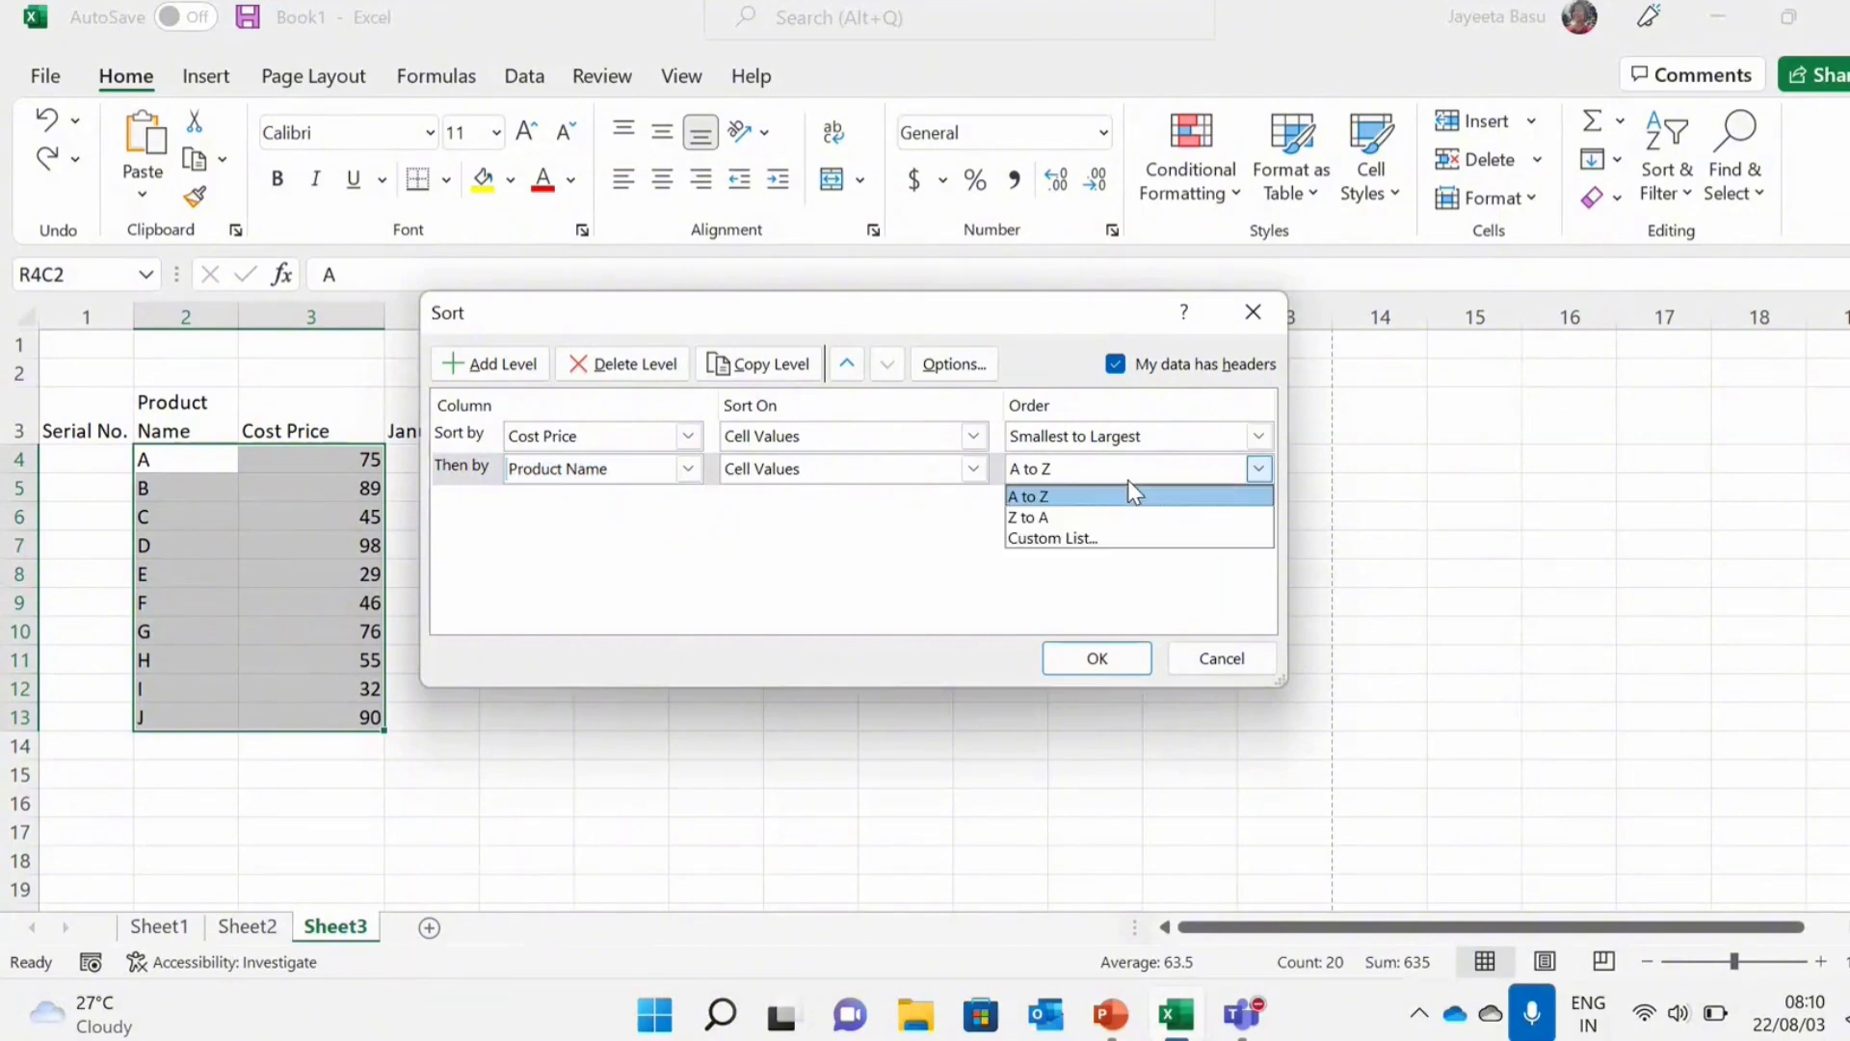
pyautogui.click(1132, 494)
# Check the custom lists for the second level's order, keep A to Z, and apply the two-level sort to the product rows
pyautogui.click(1129, 474)
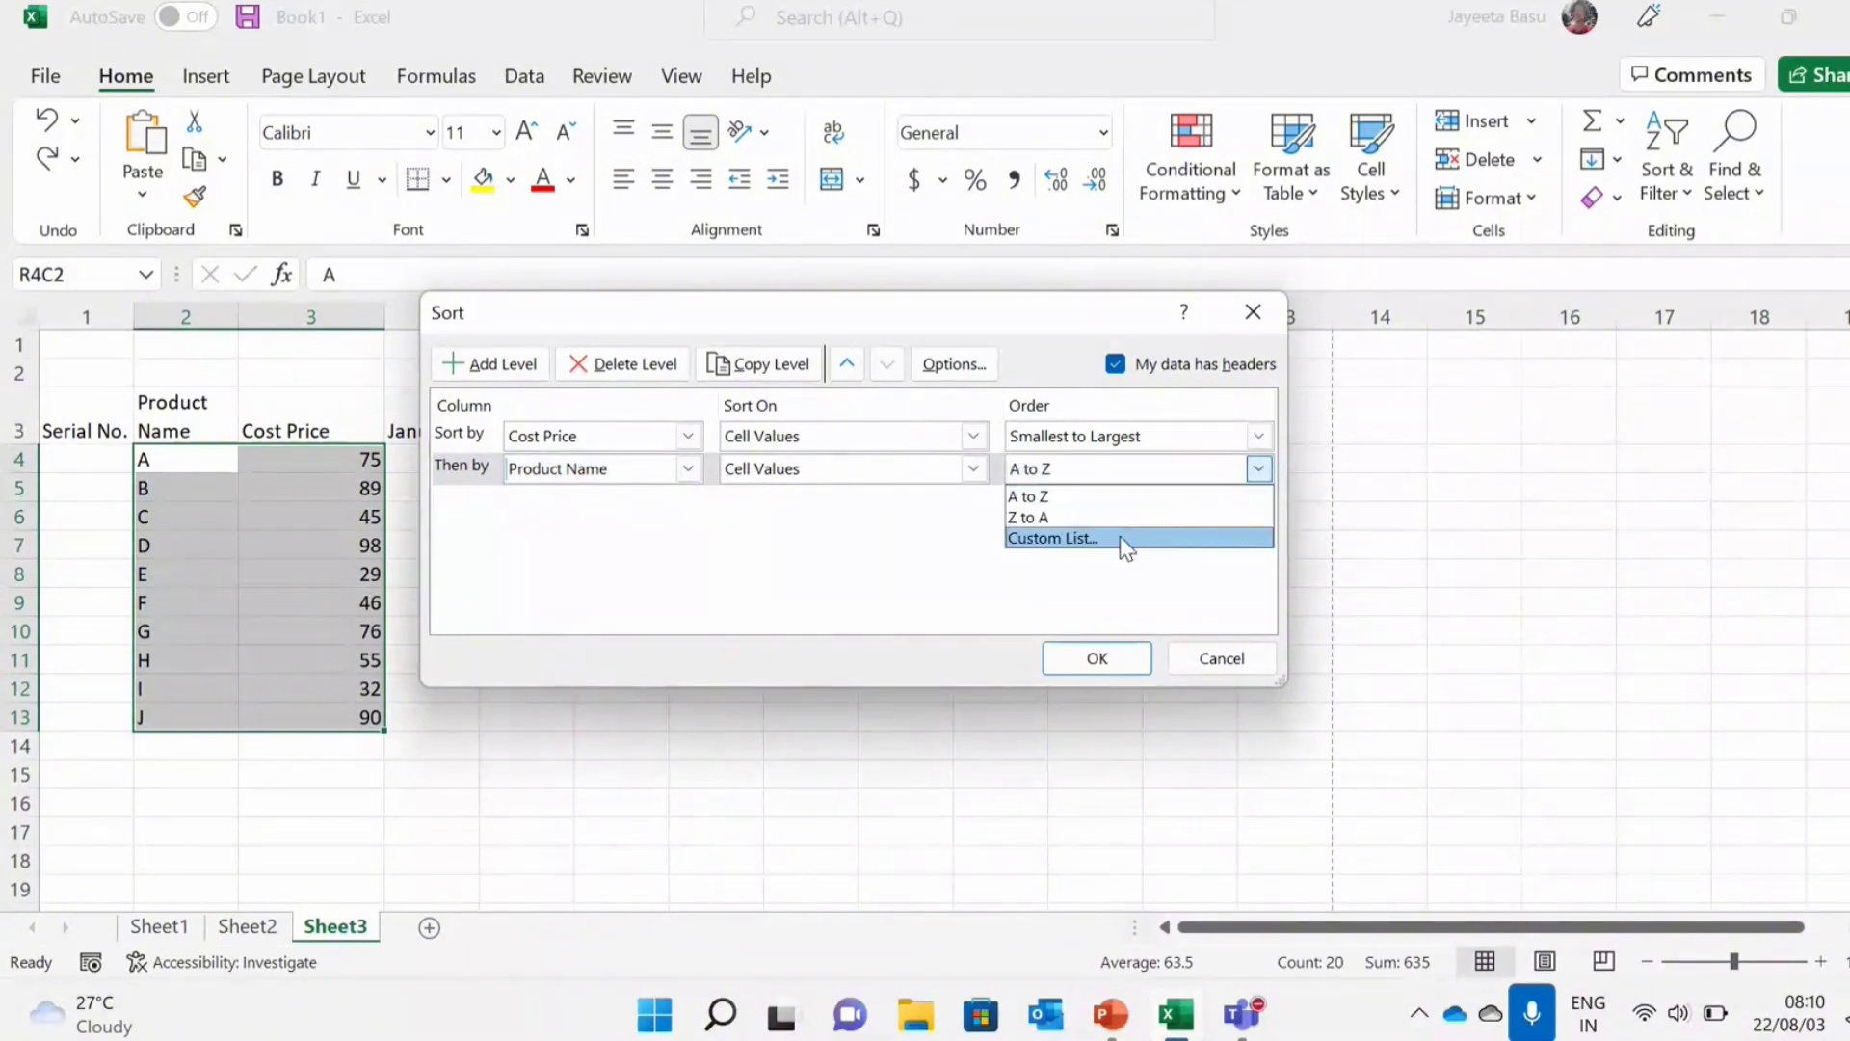
pyautogui.click(1123, 536)
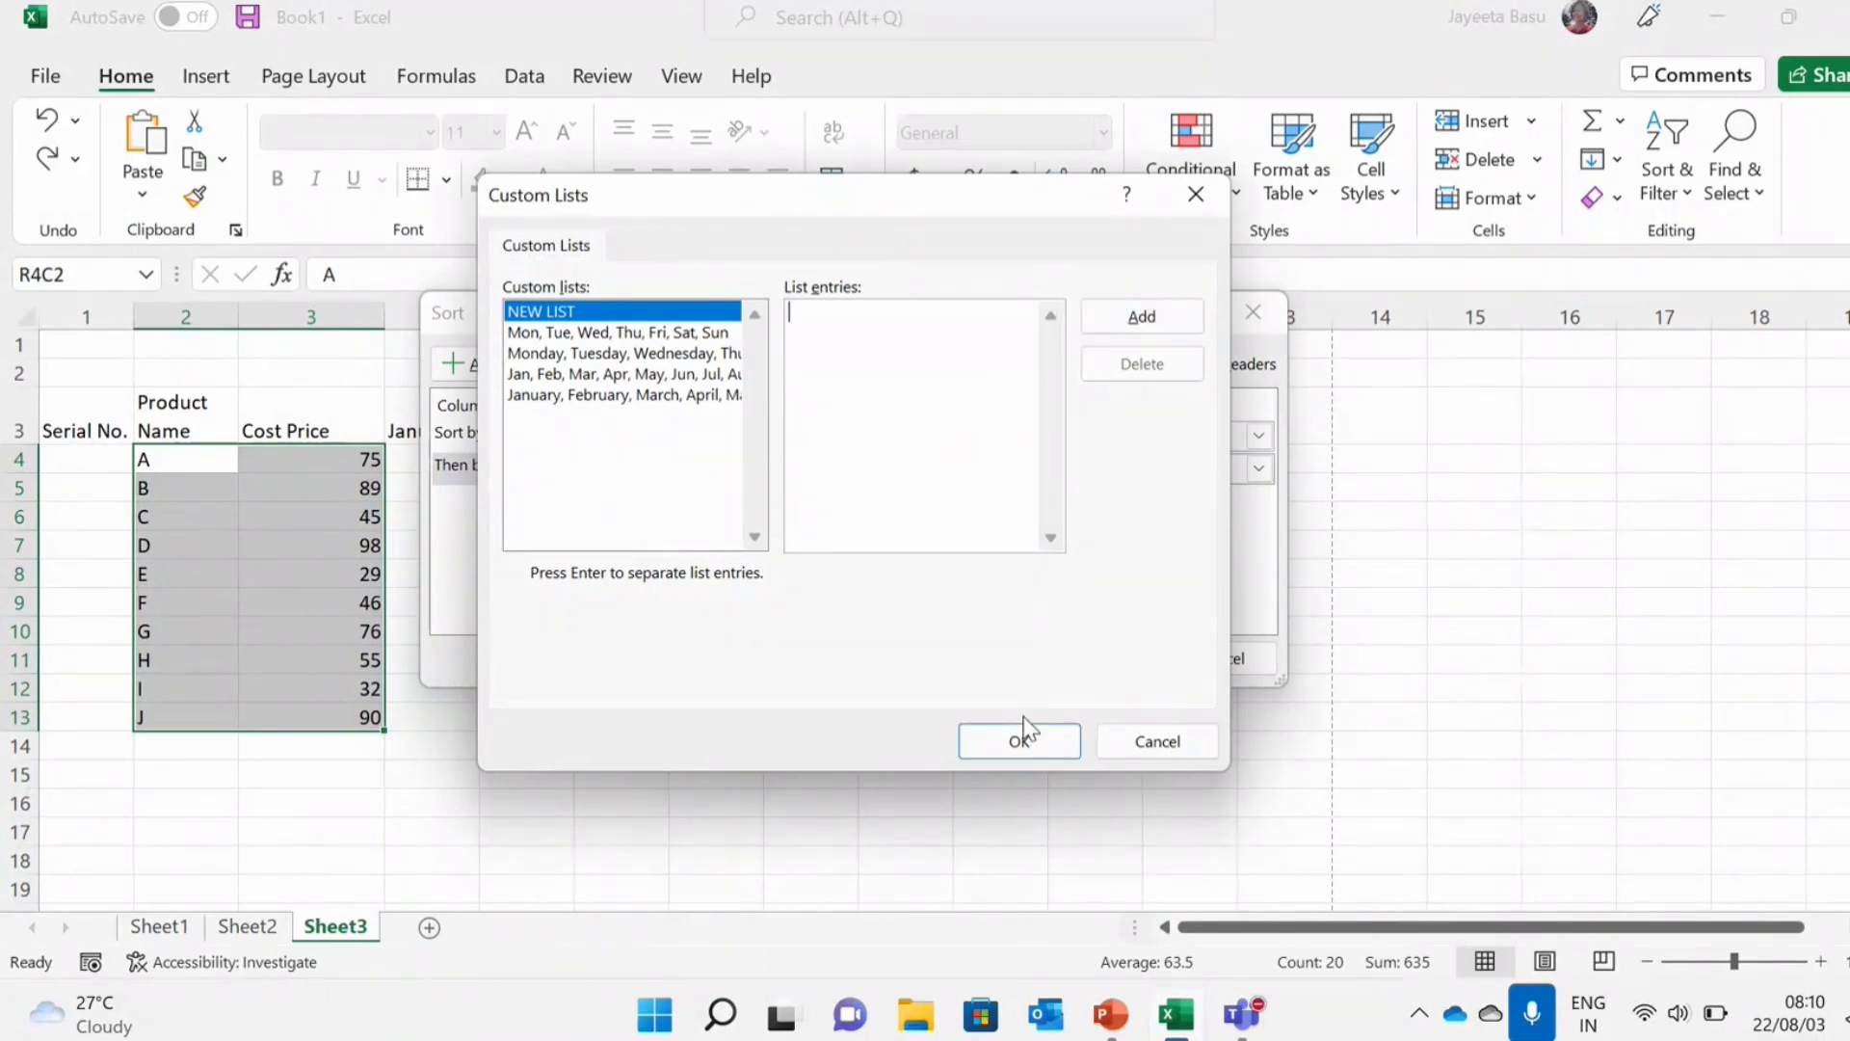
pyautogui.click(1039, 752)
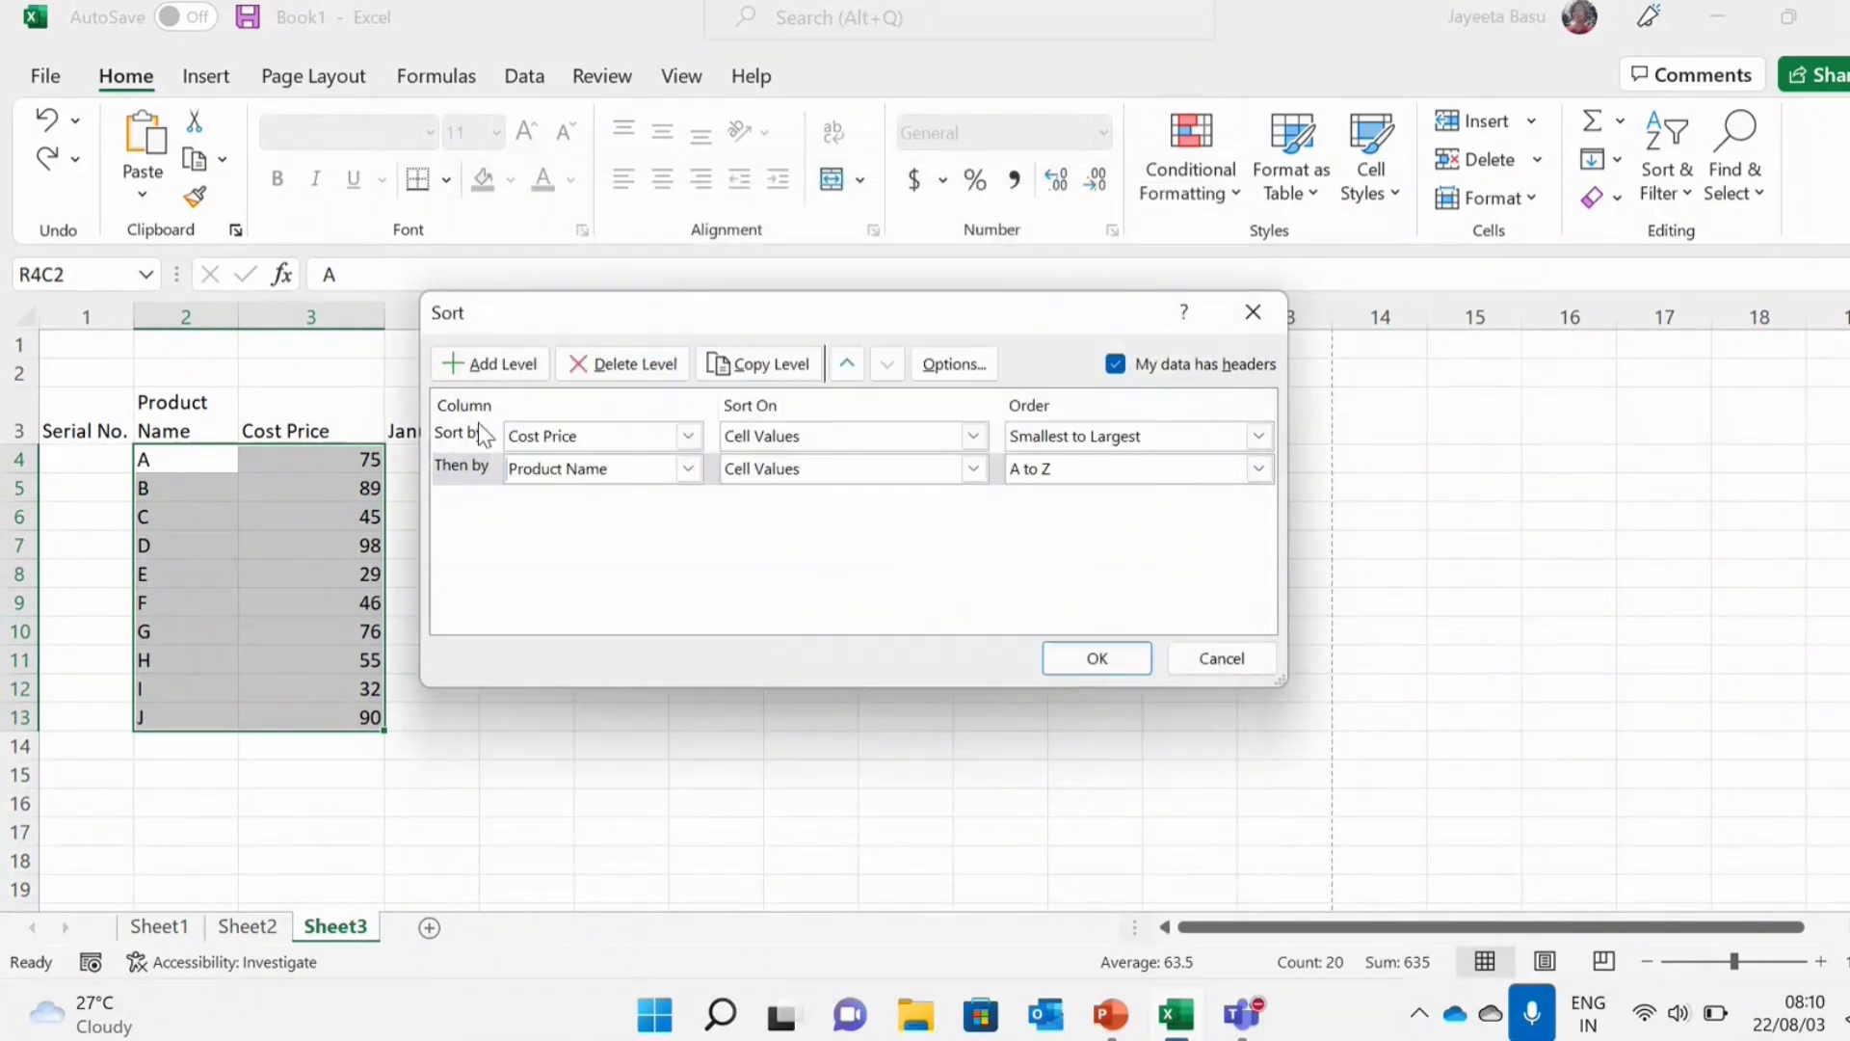
pyautogui.click(1077, 673)
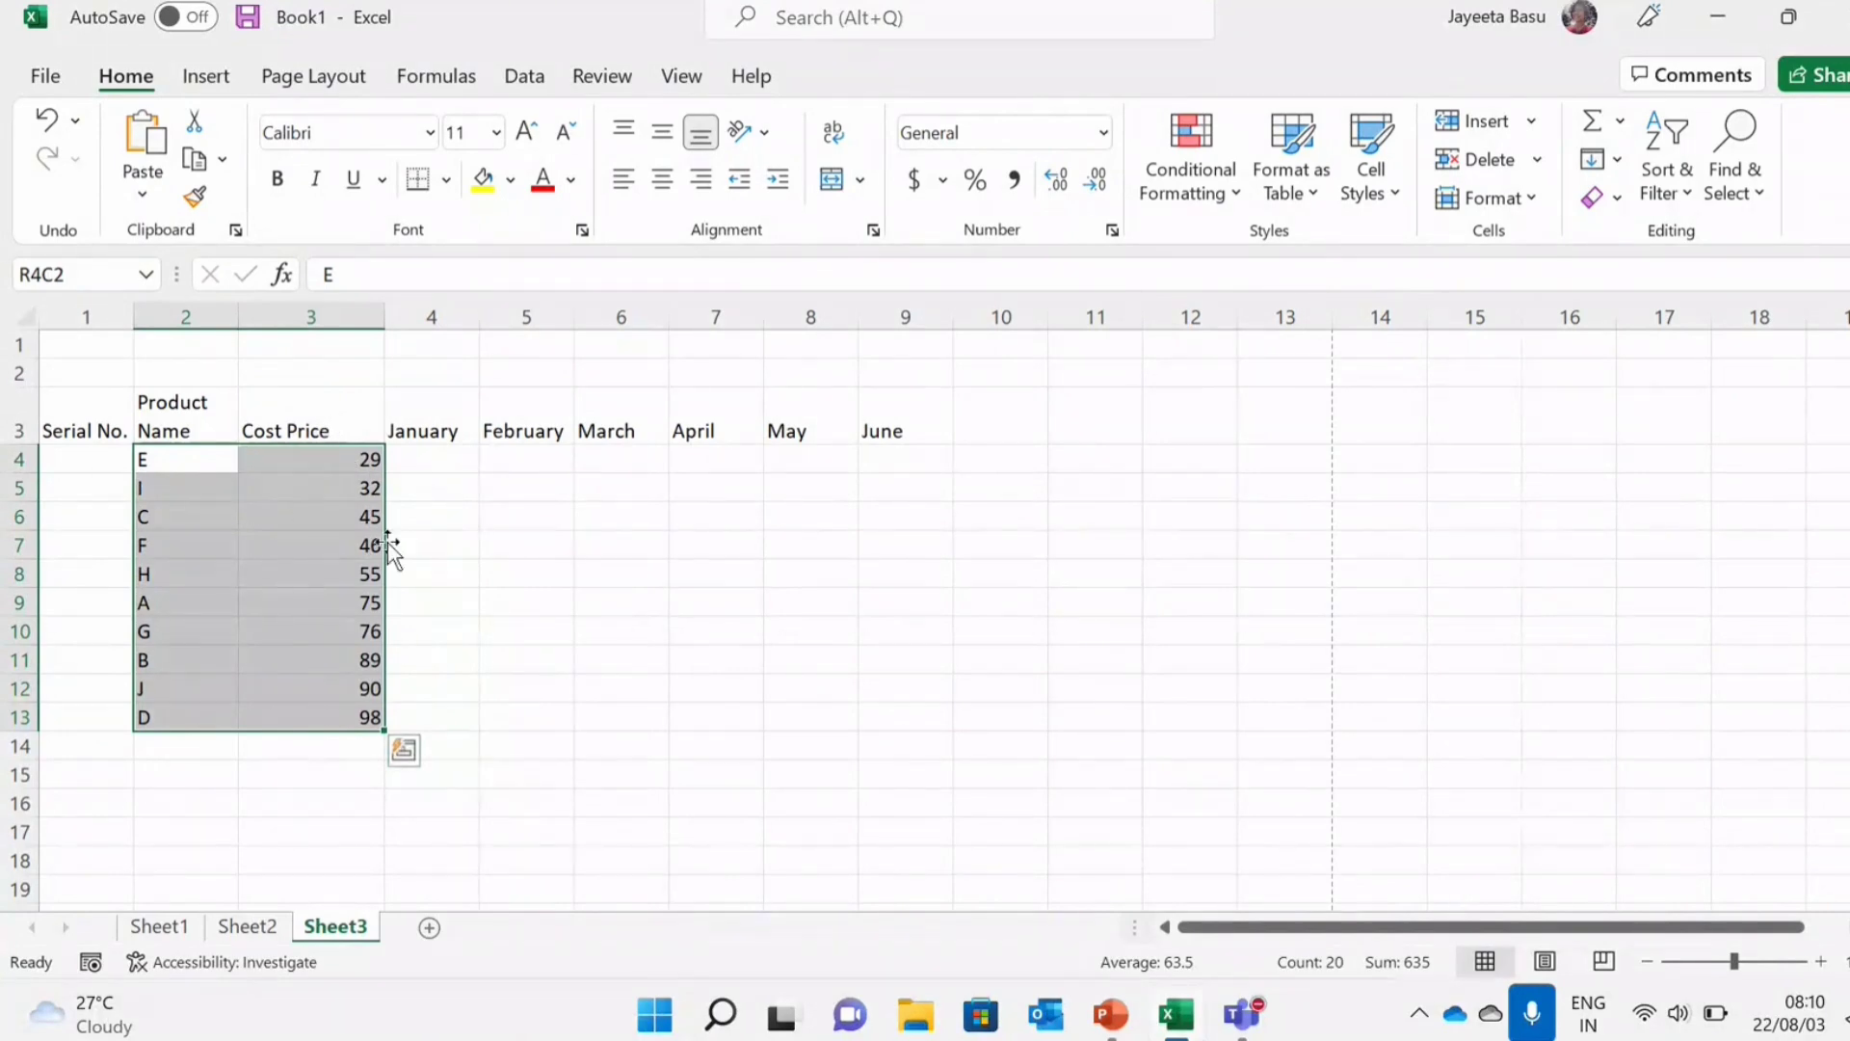
pyautogui.click(457, 546)
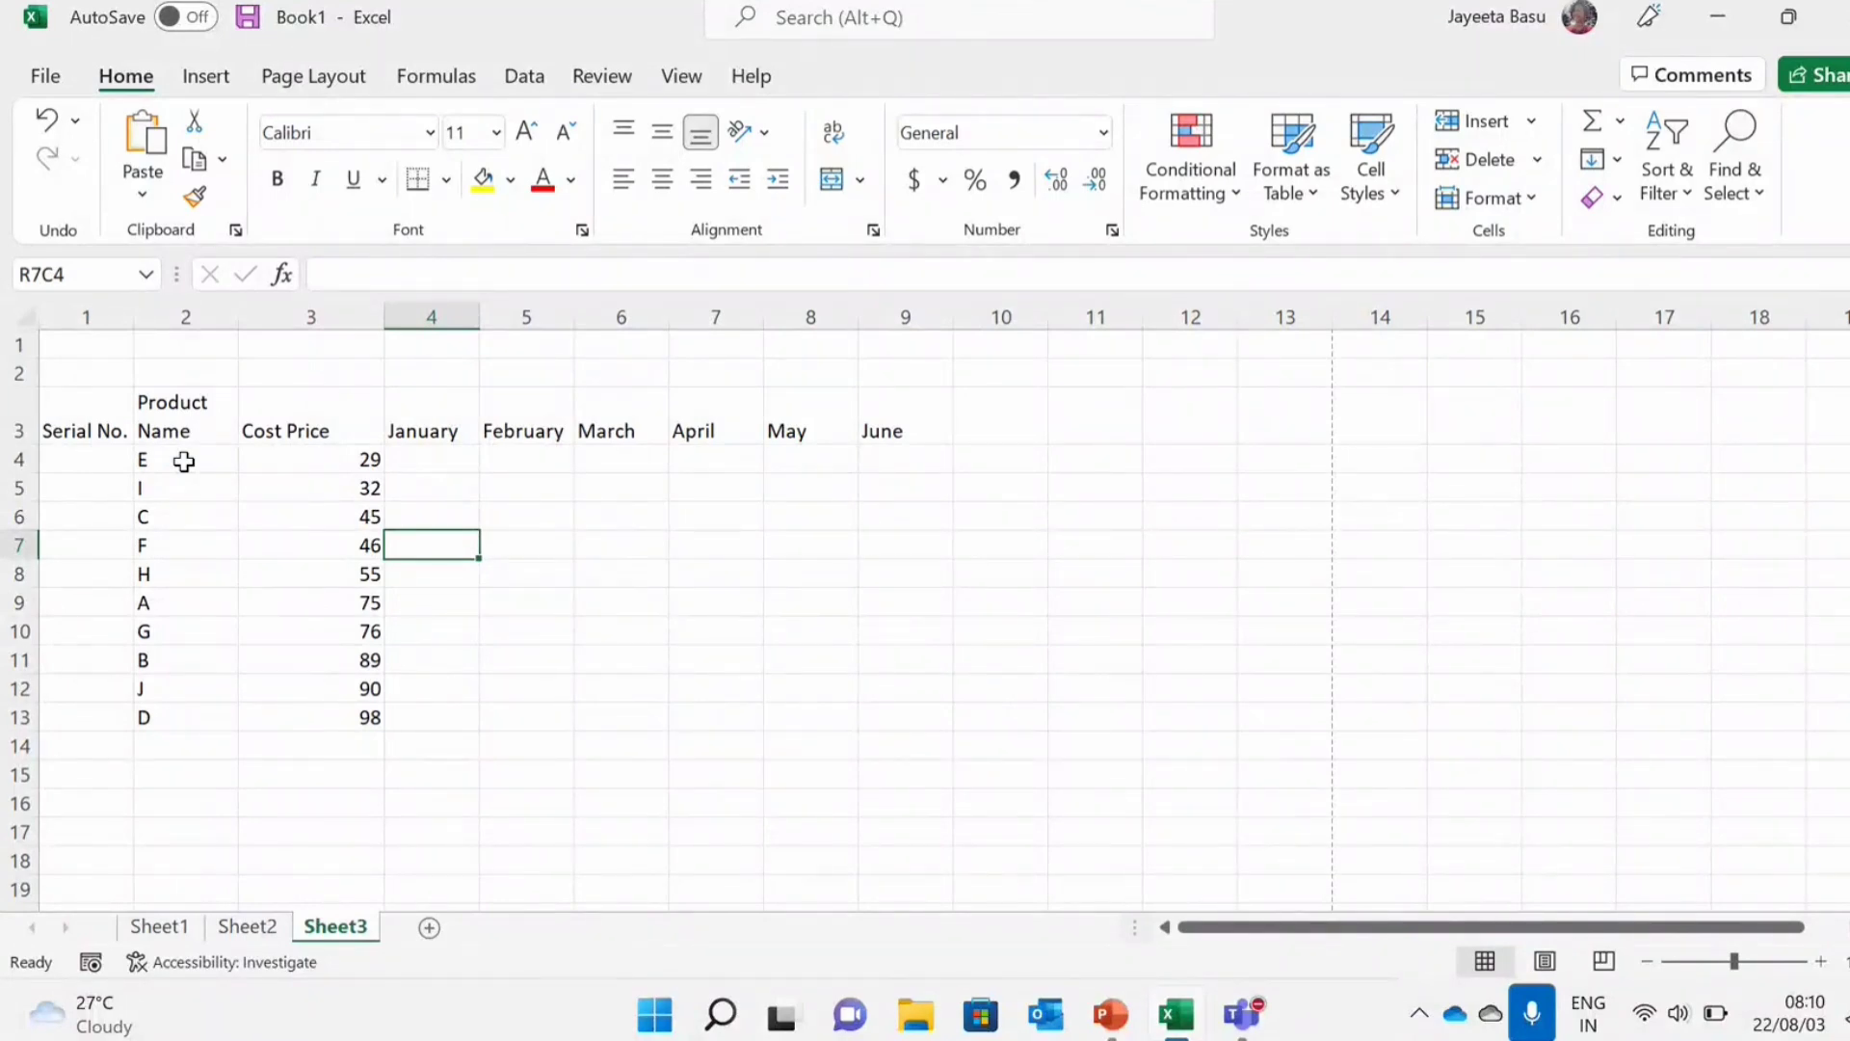
# Enter the headers Names and Ages side by side in row 9, columns 9 and 10
pyautogui.click(903, 594)
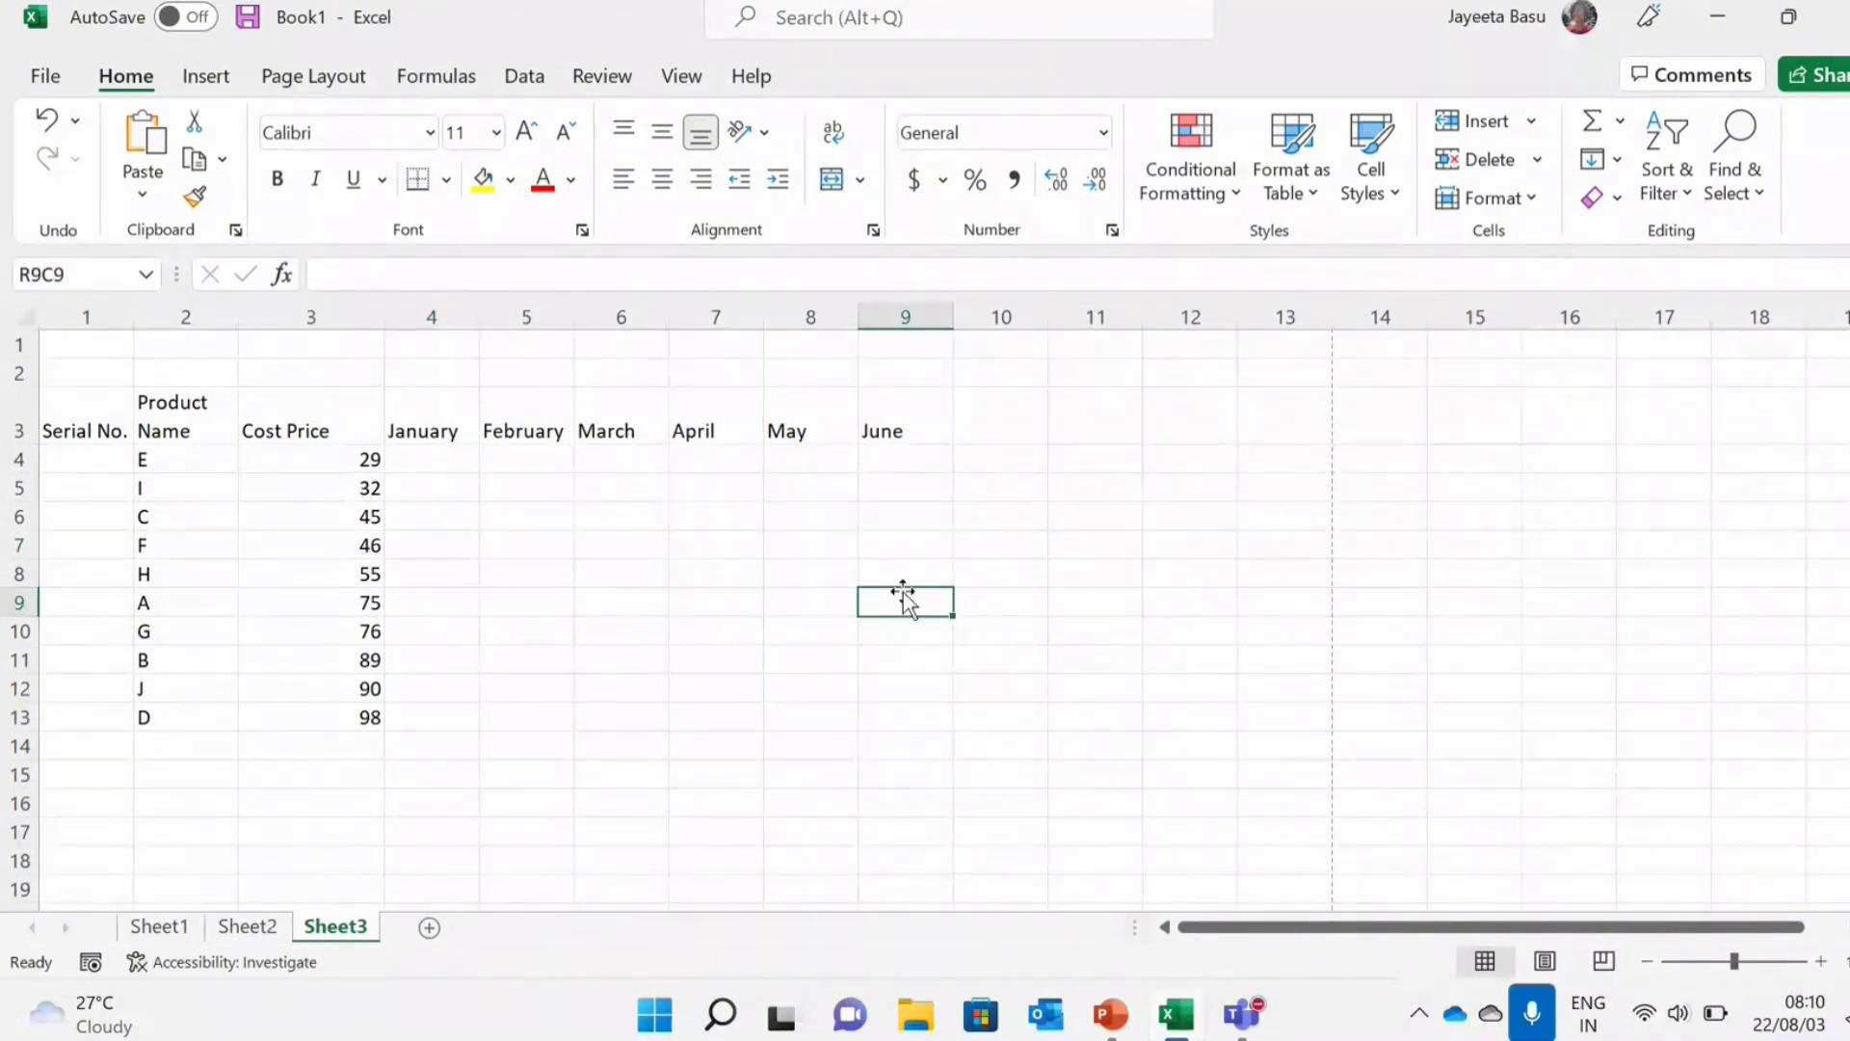
pyautogui.write('Names')
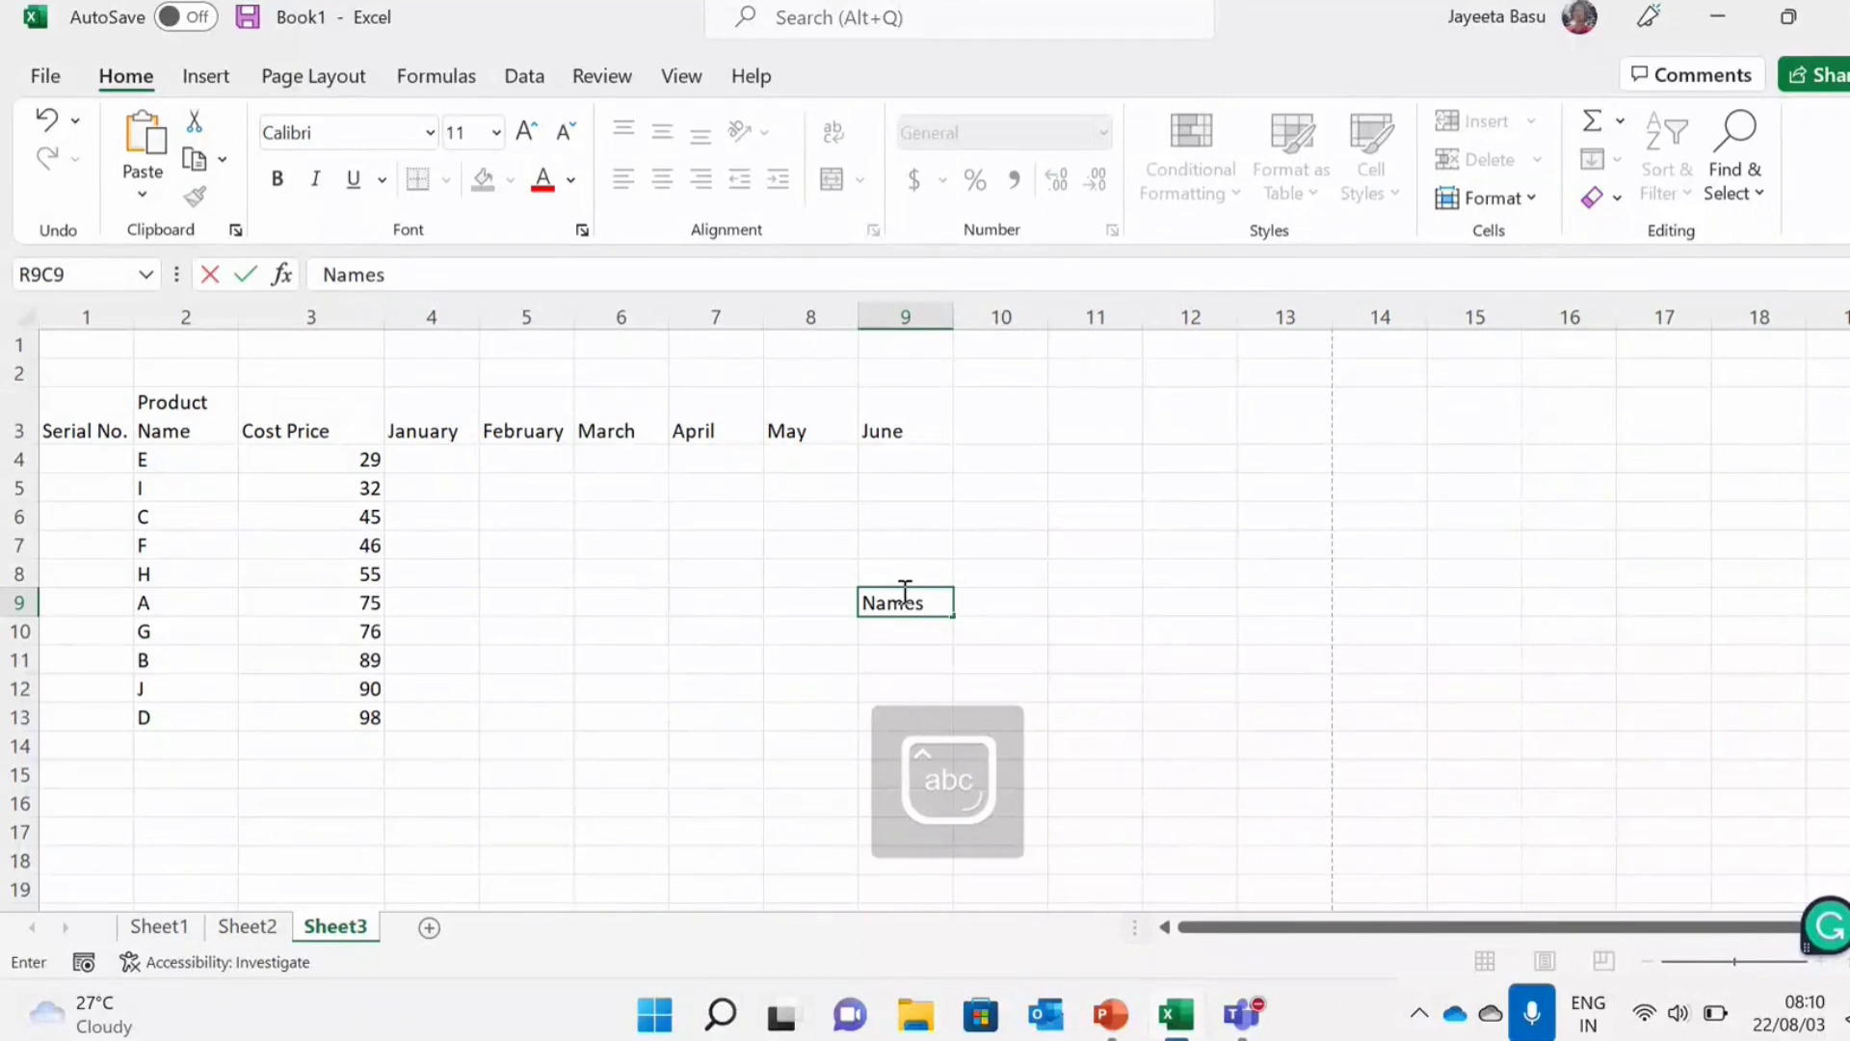
pyautogui.press('Tab')
pyautogui.write('Age')
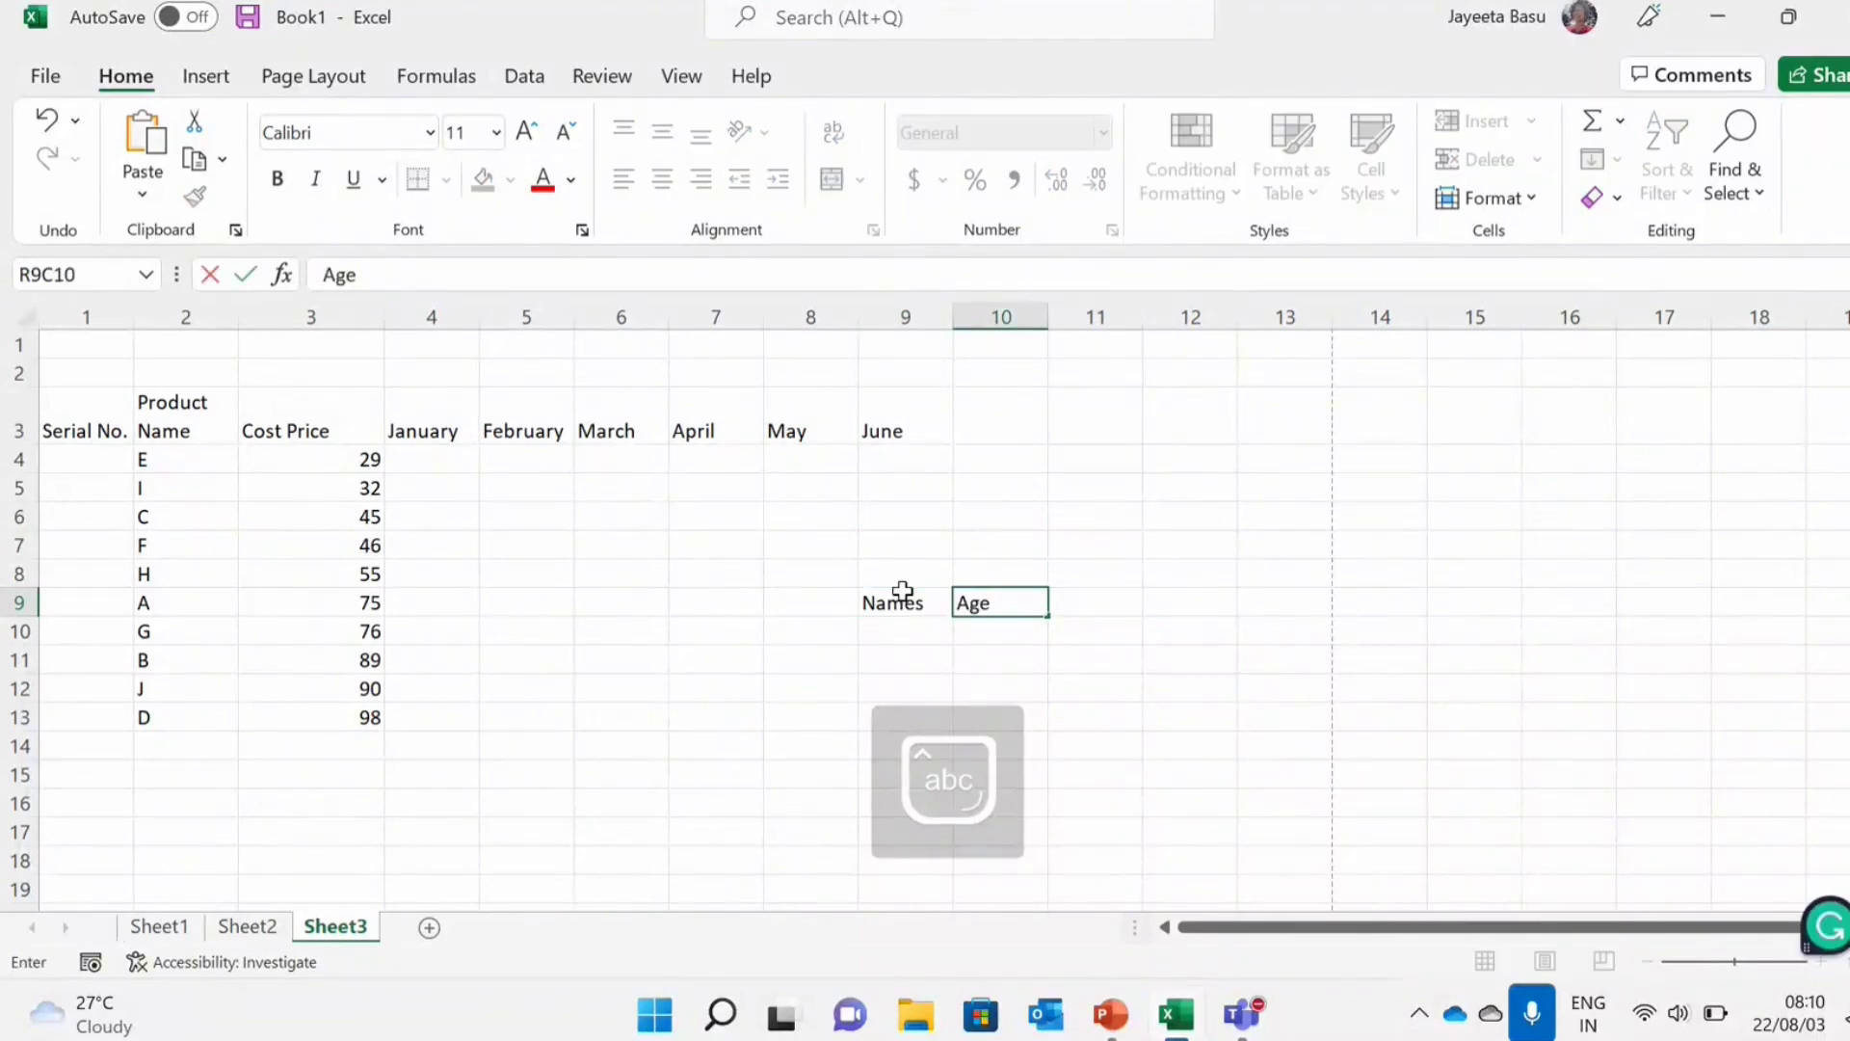
pyautogui.write('s')
pyautogui.click(902, 591)
pyautogui.press('Return')
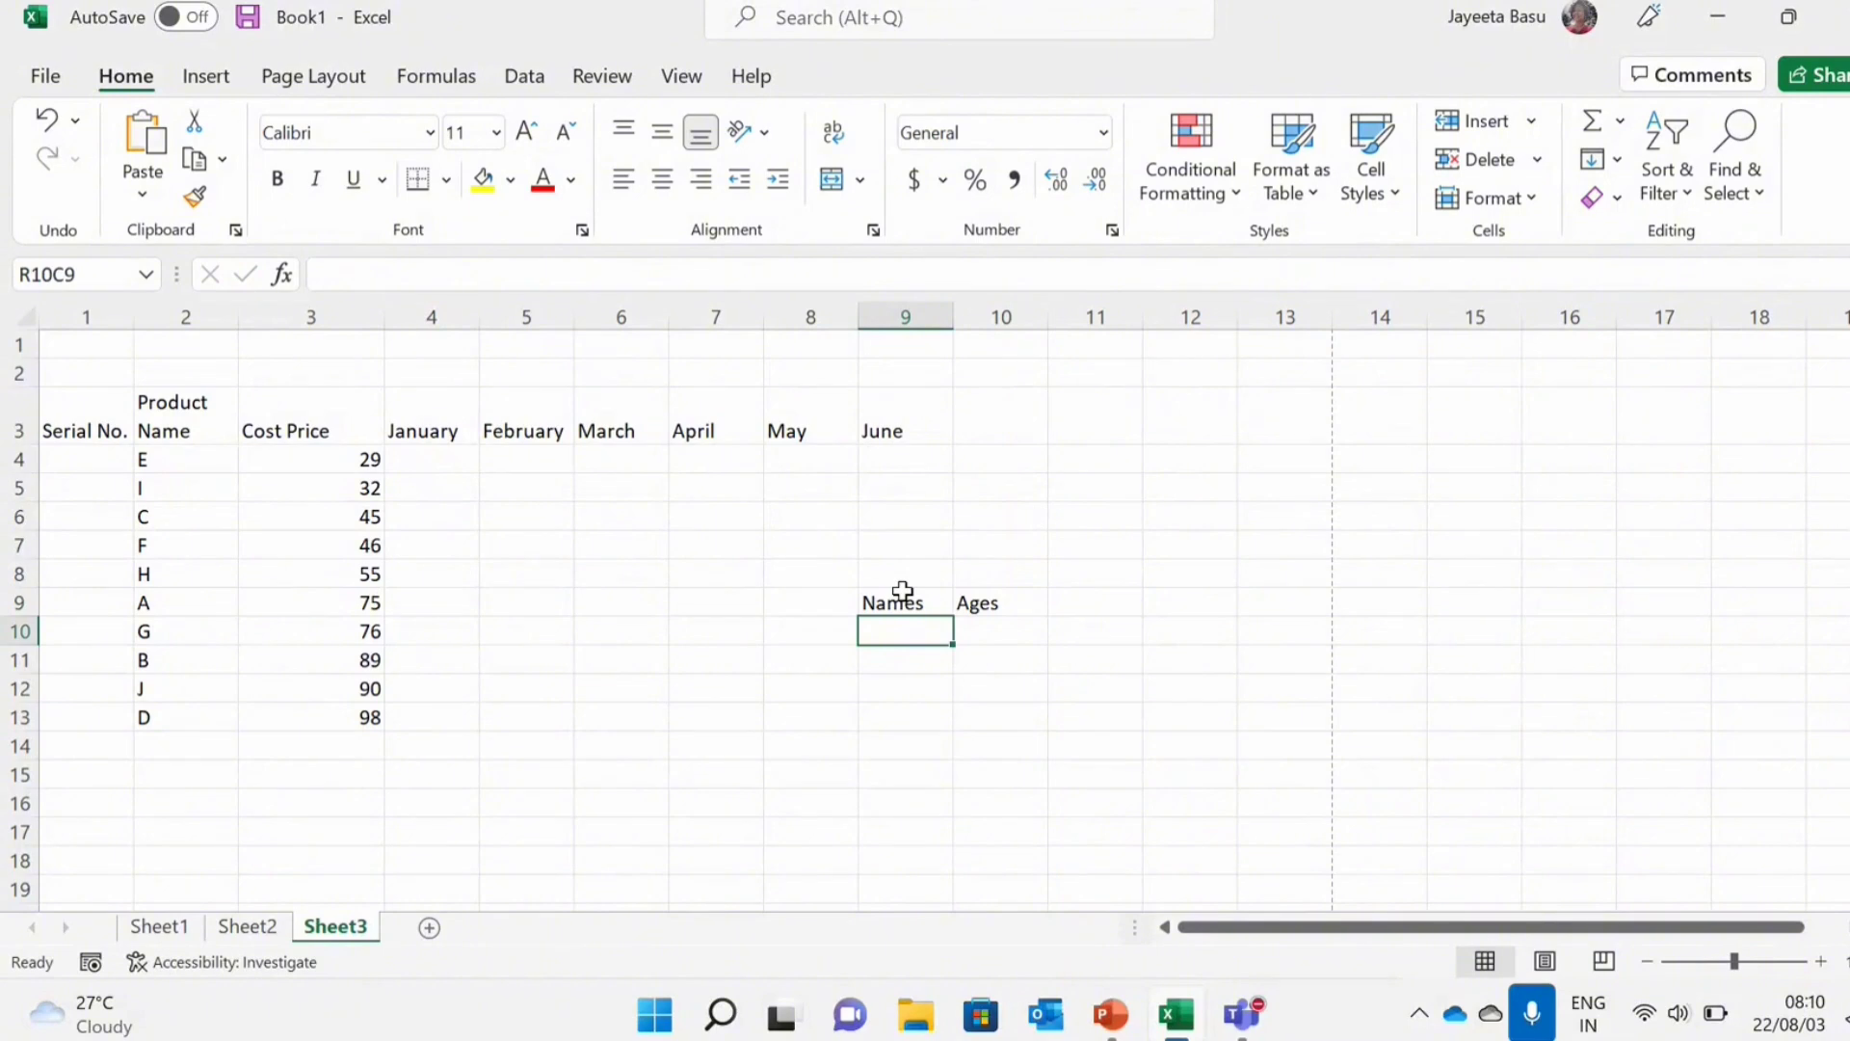
# Fill the Names column with the letters A to F, one per row, in rows 10 to 15
pyautogui.press('capslock')
pyautogui.write('A')
pyautogui.press('Return')
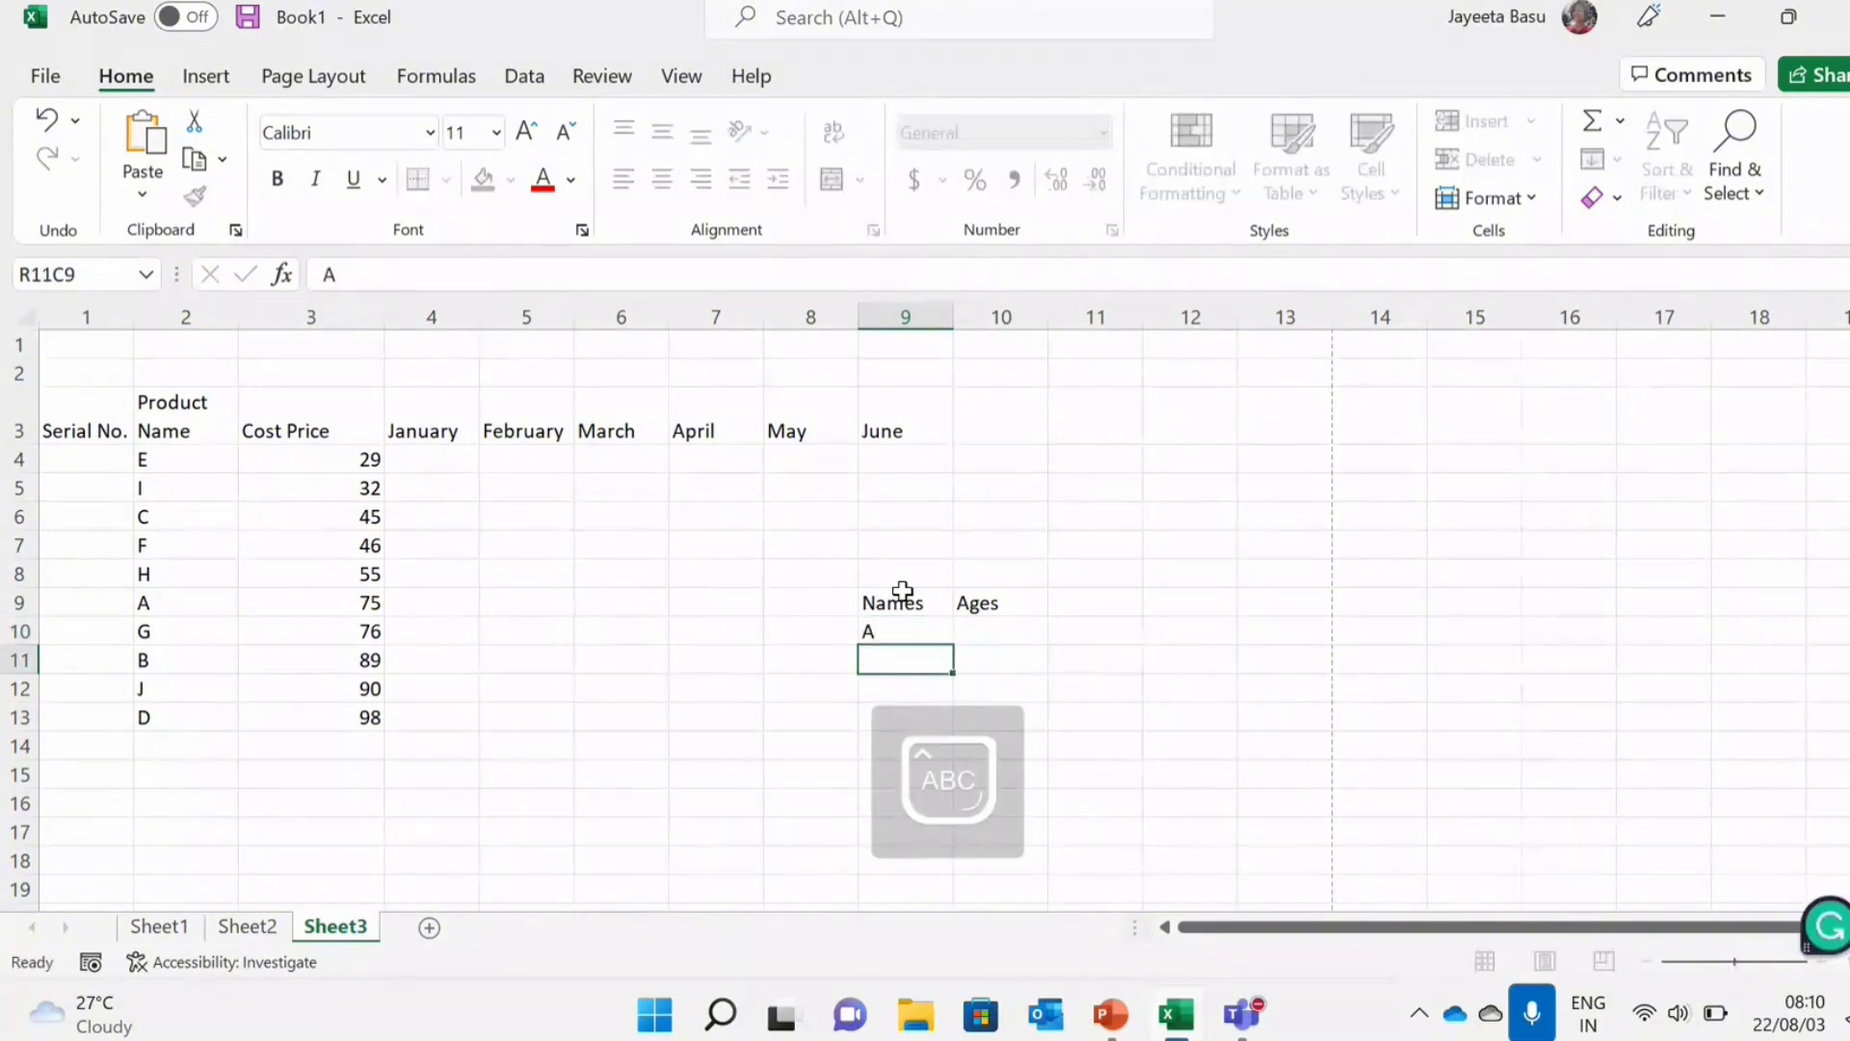
pyautogui.write('B')
pyautogui.press('Return')
pyautogui.write('C')
pyautogui.press('Return')
pyautogui.write('D')
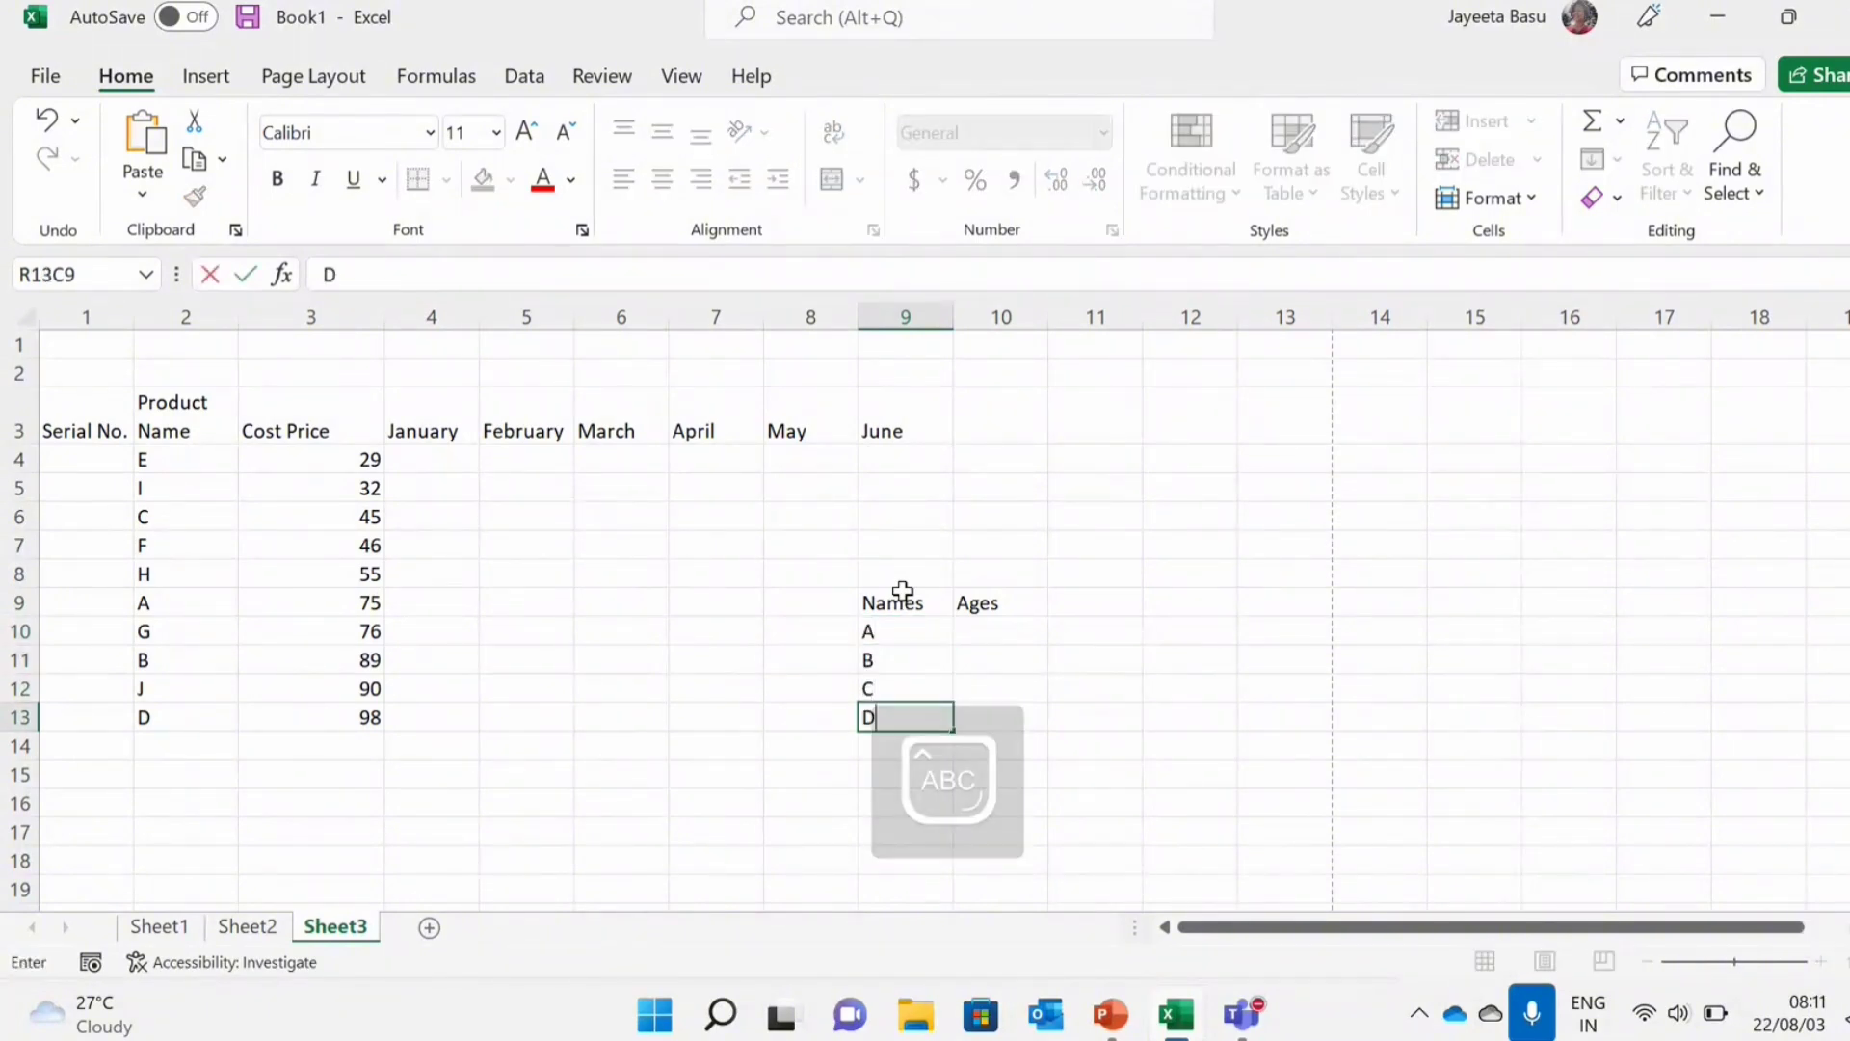
pyautogui.press('Return')
pyautogui.write('E')
pyautogui.press('Return')
pyautogui.write('F')
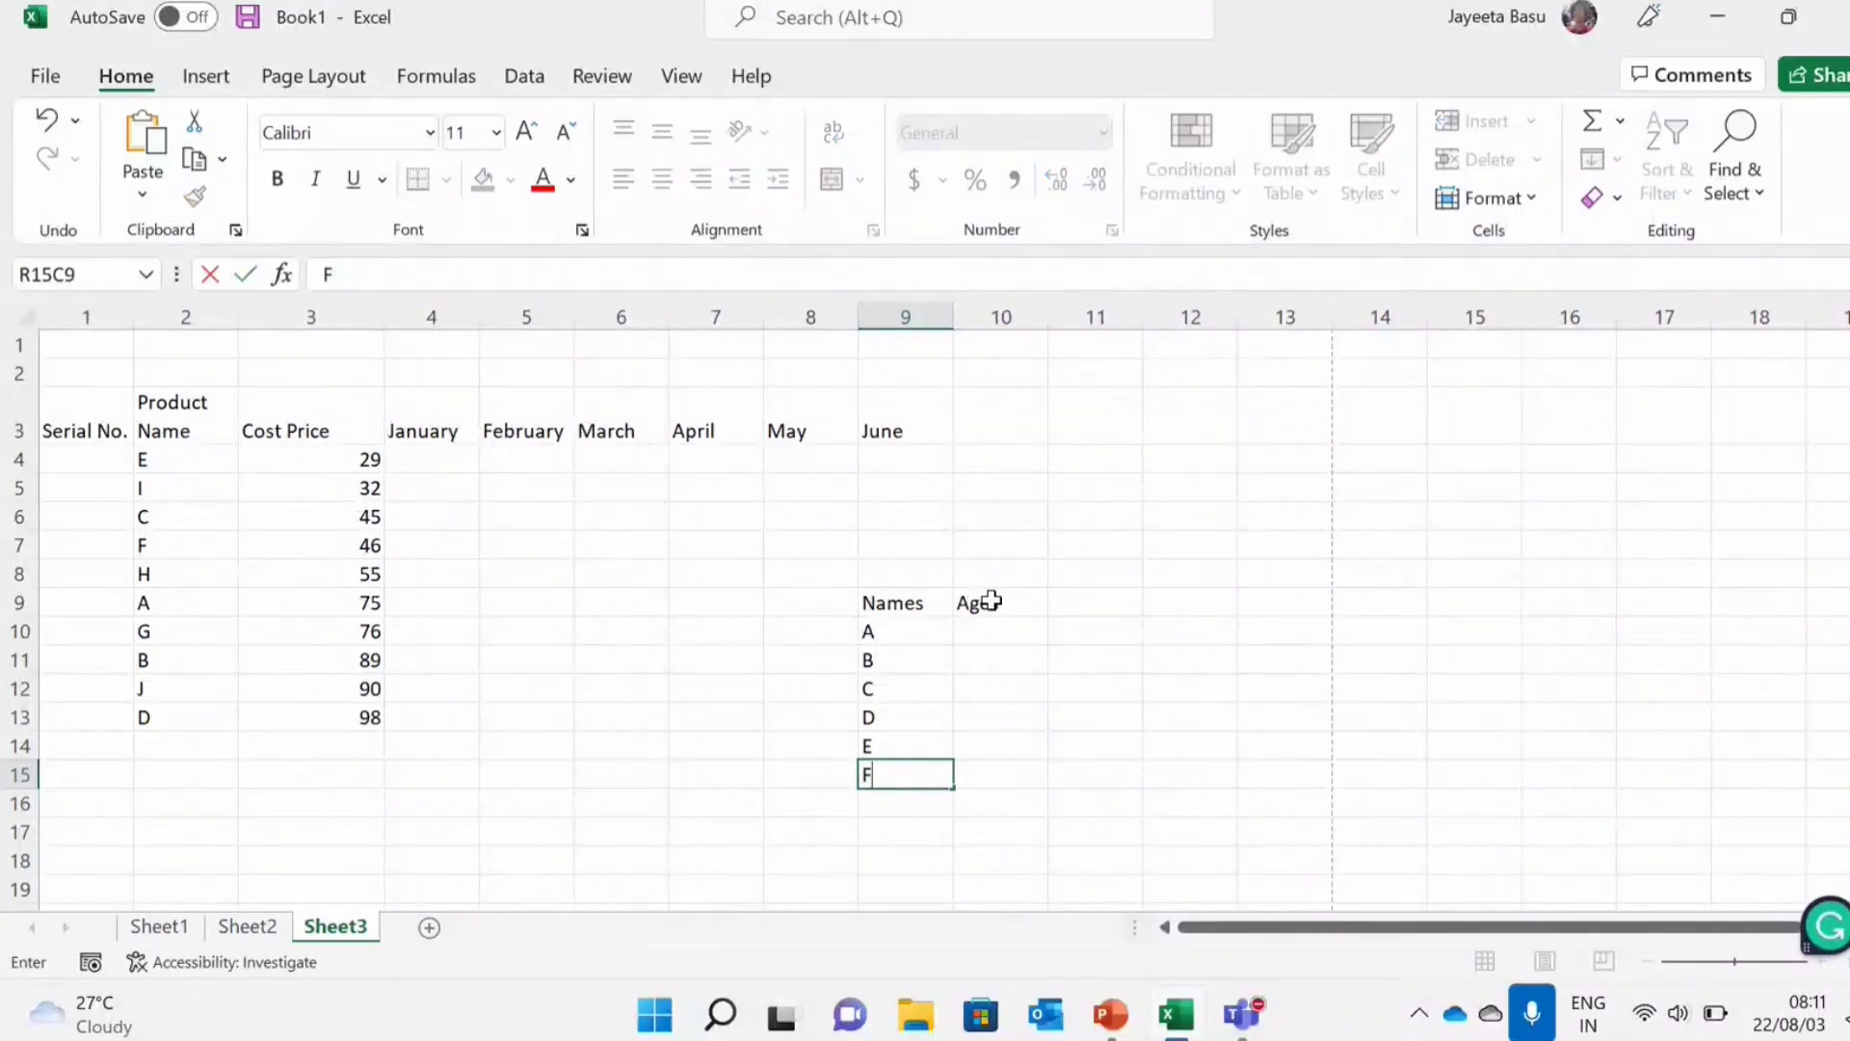
# Shorten the column 10 header in row 9 to Age
pyautogui.click(1002, 603)
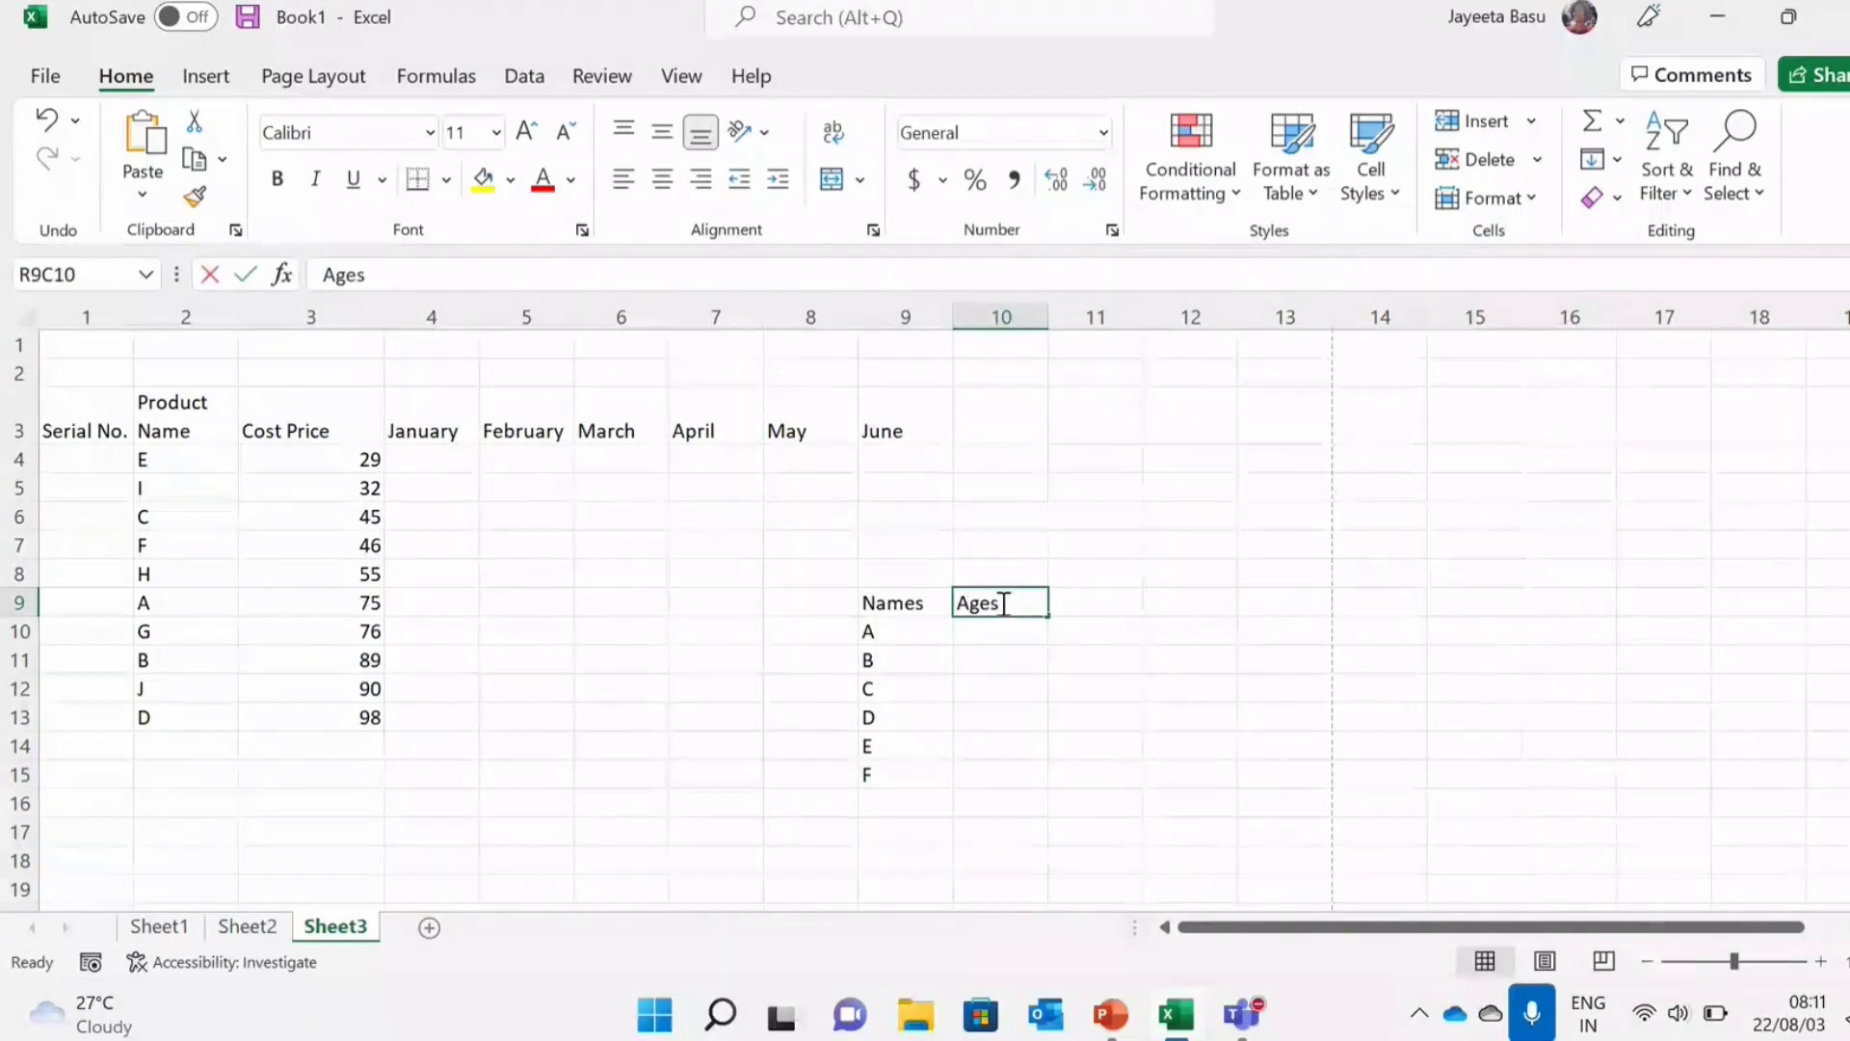
pyautogui.doubleClick(1003, 605)
pyautogui.press('BackSpace')
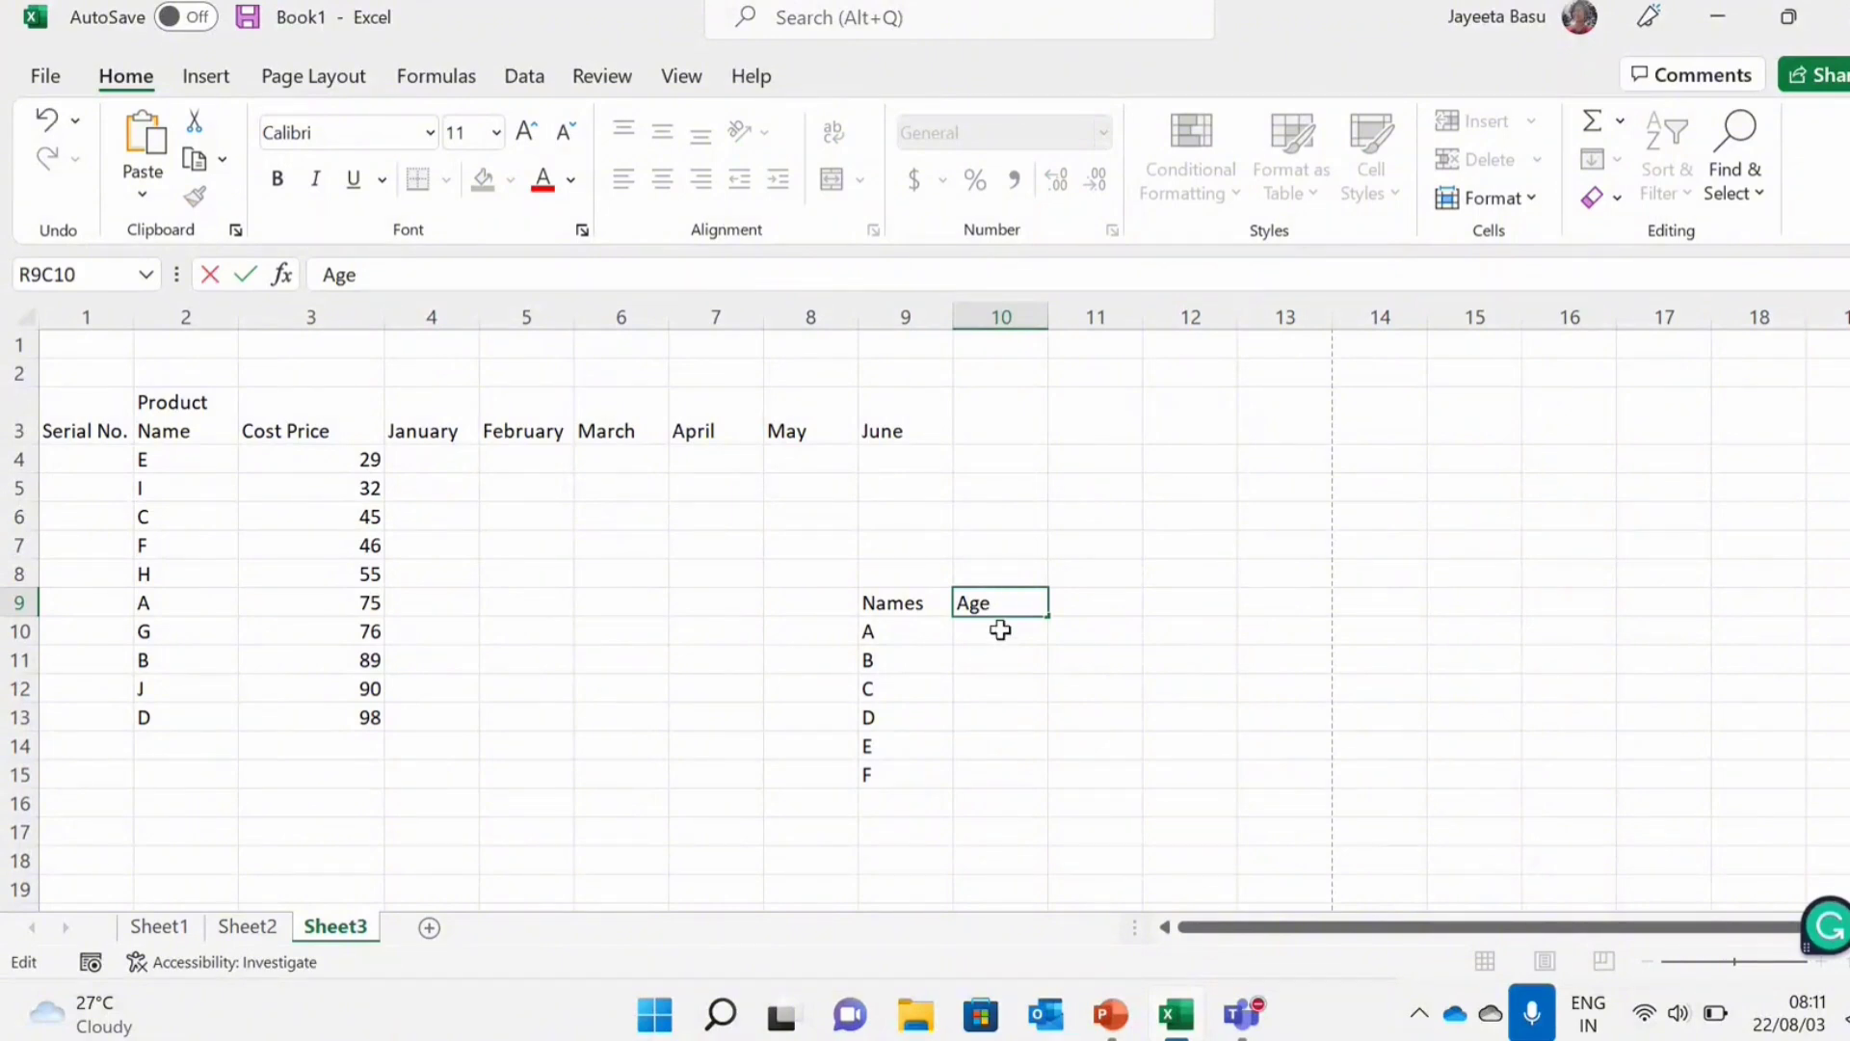
# Enter the ages 8, 9, 17, 10, 12 and 5 beside names A to F
pyautogui.click(1000, 629)
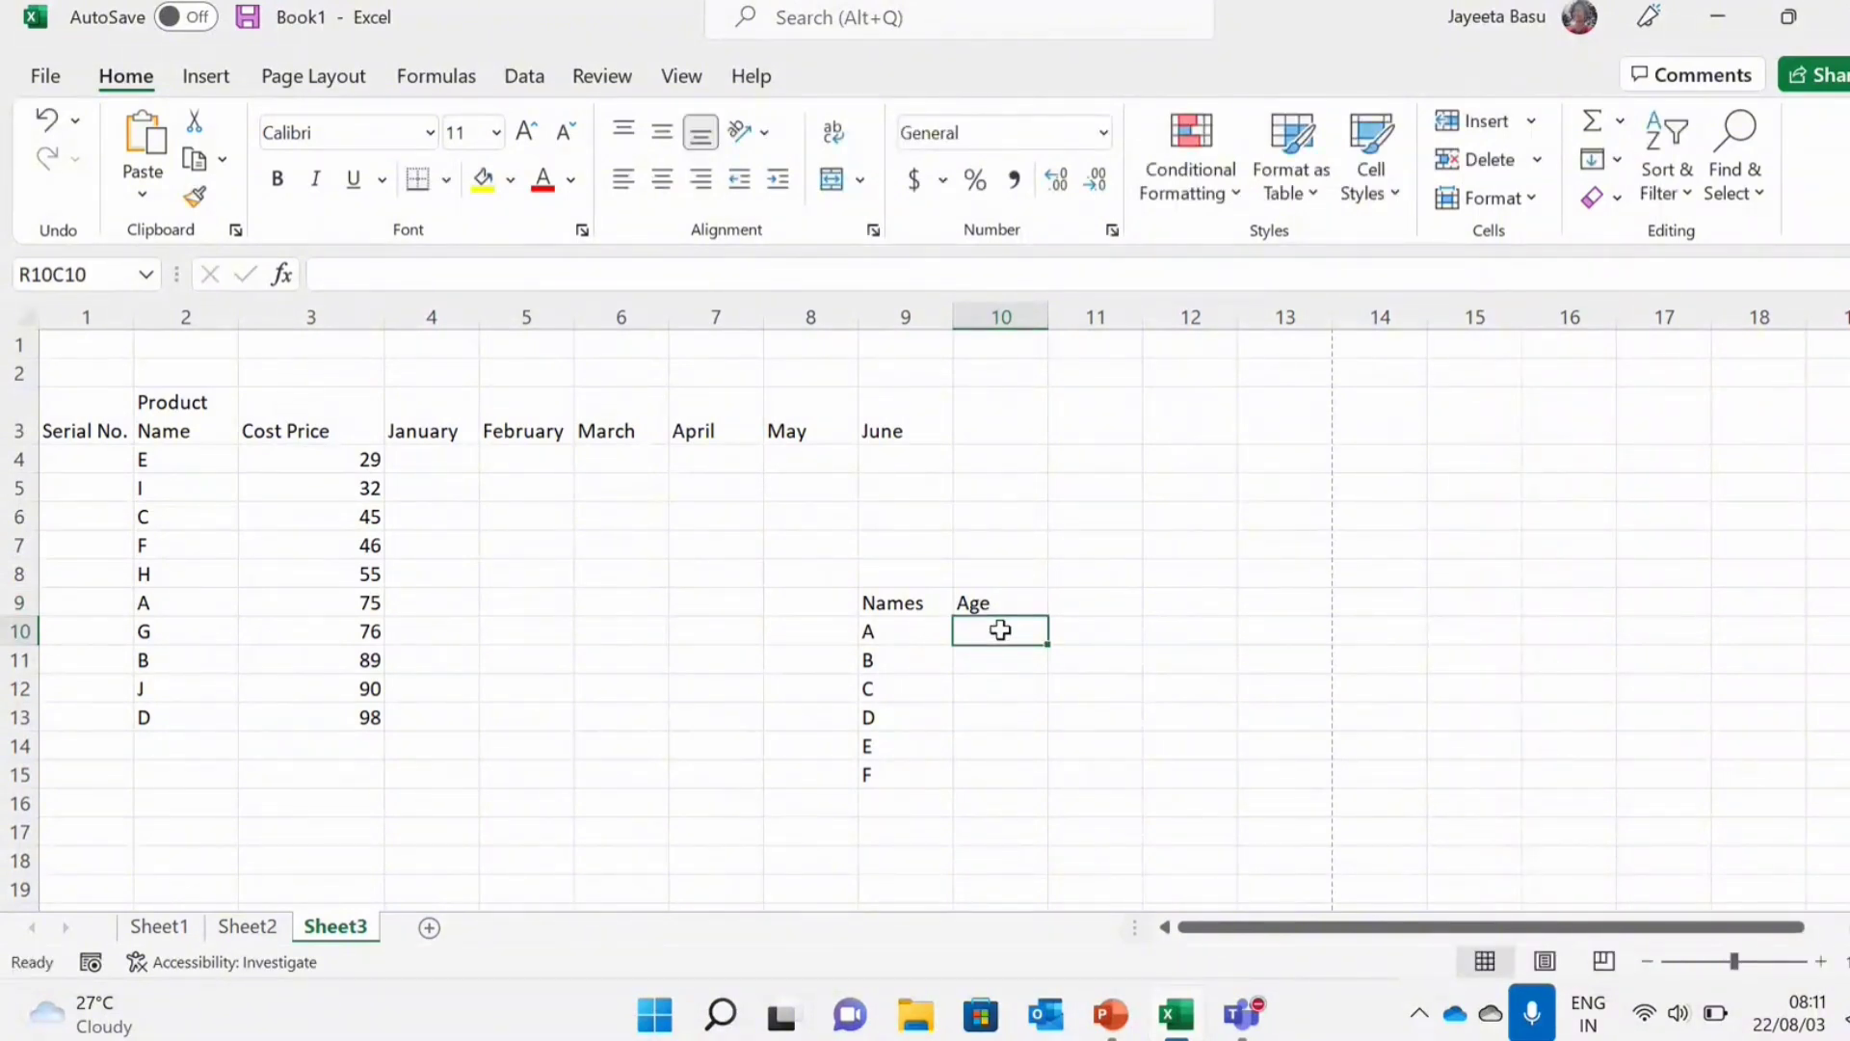
pyautogui.write('8')
pyautogui.press('Return')
pyautogui.write('9')
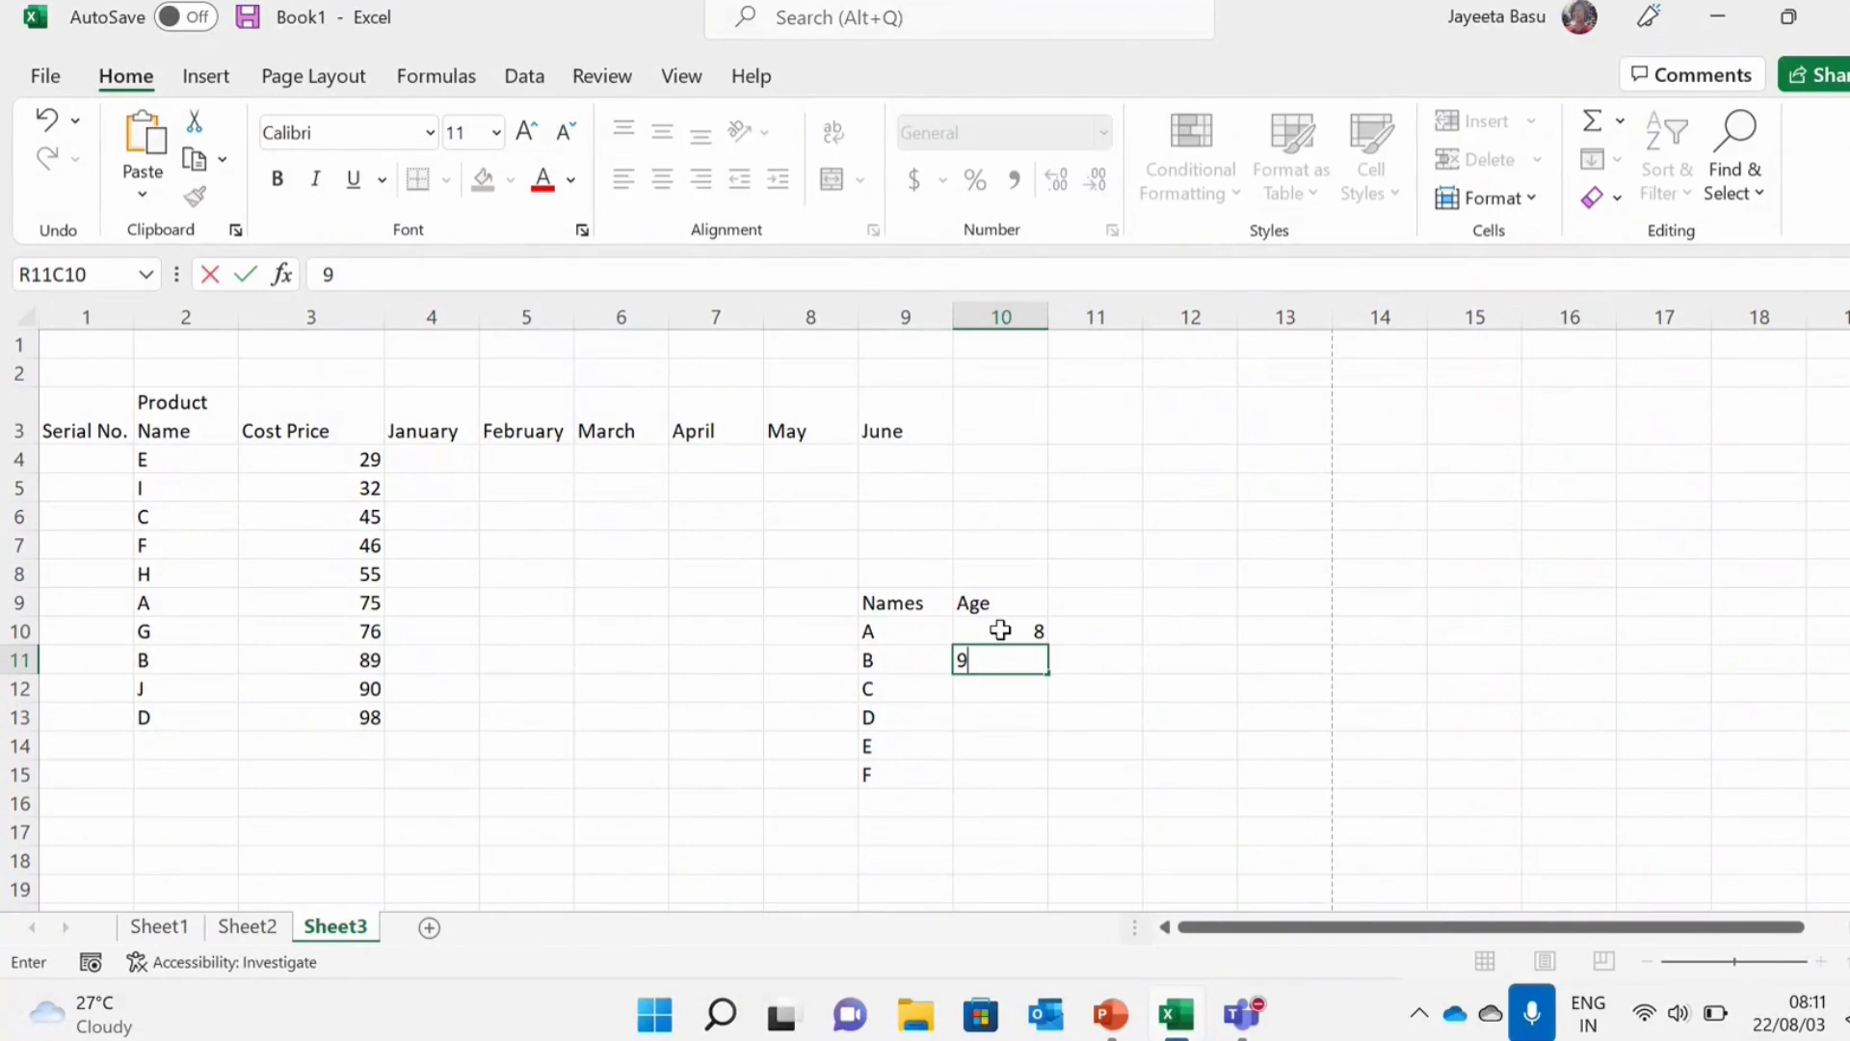
pyautogui.press('Return')
pyautogui.write('17')
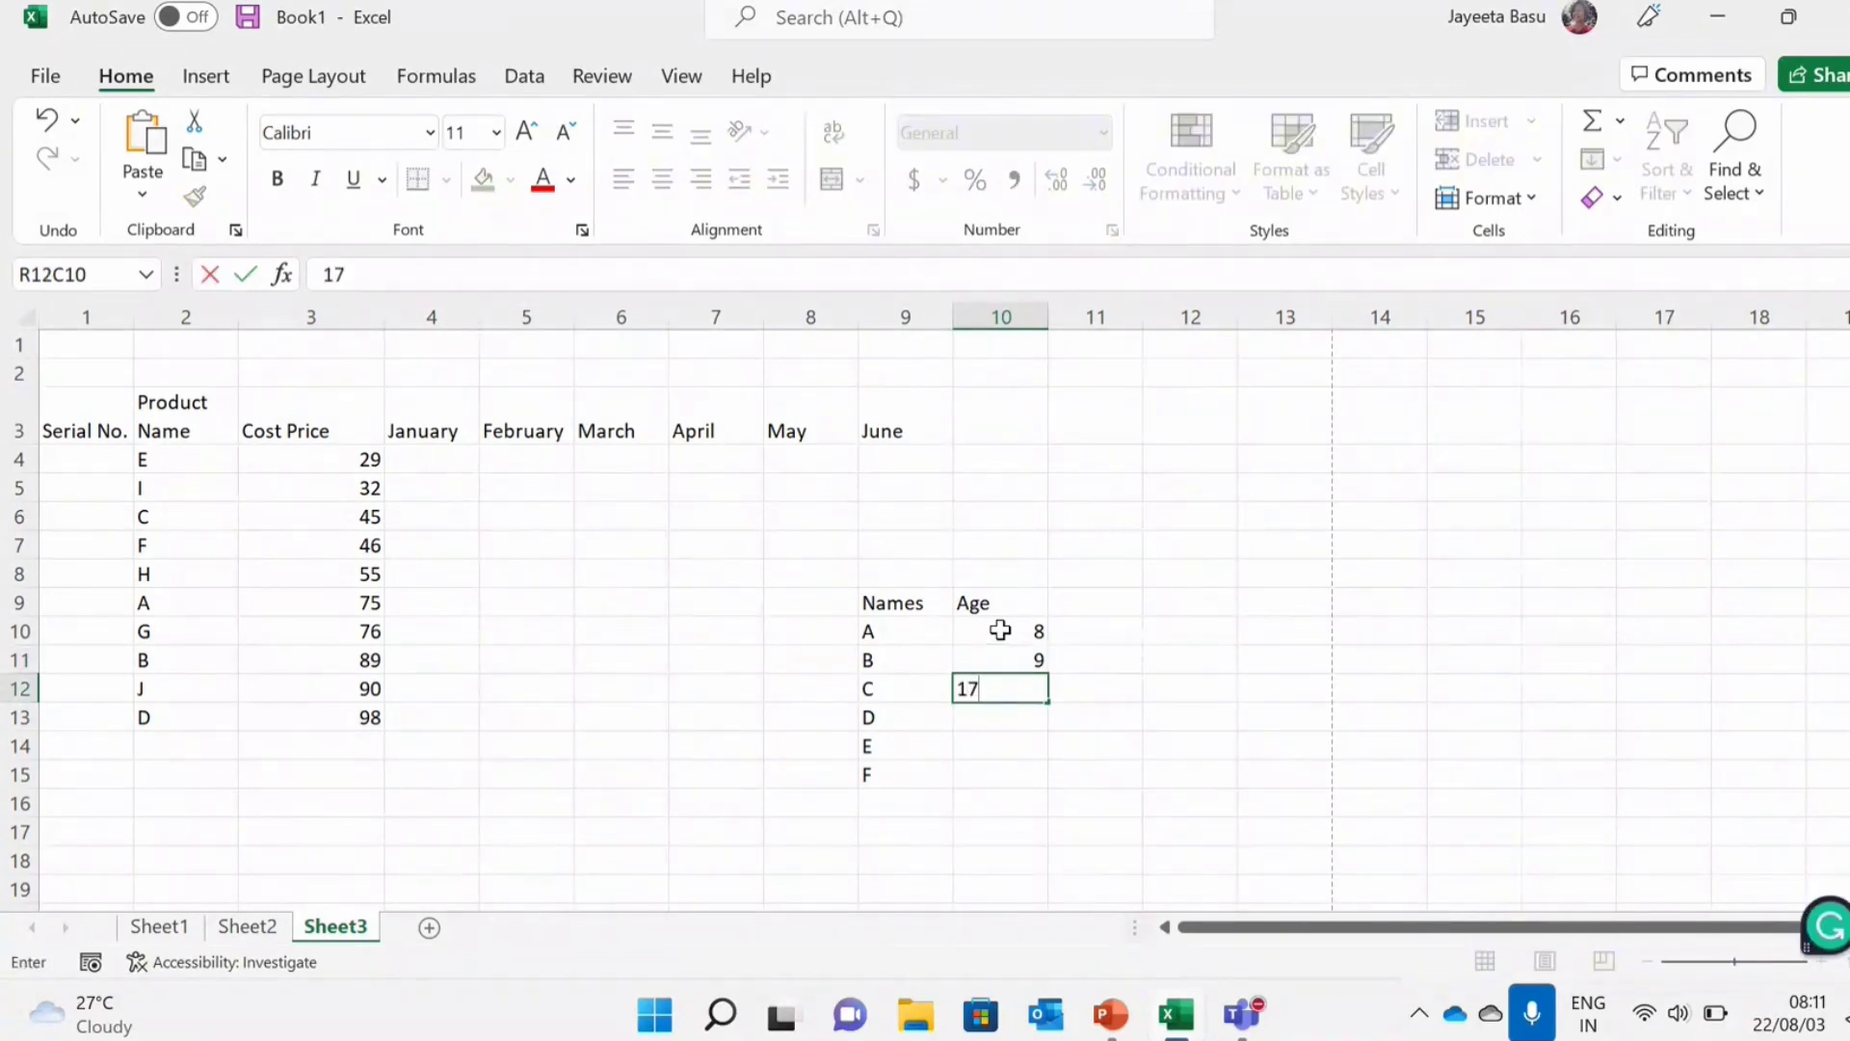
pyautogui.press('Return')
pyautogui.write('10')
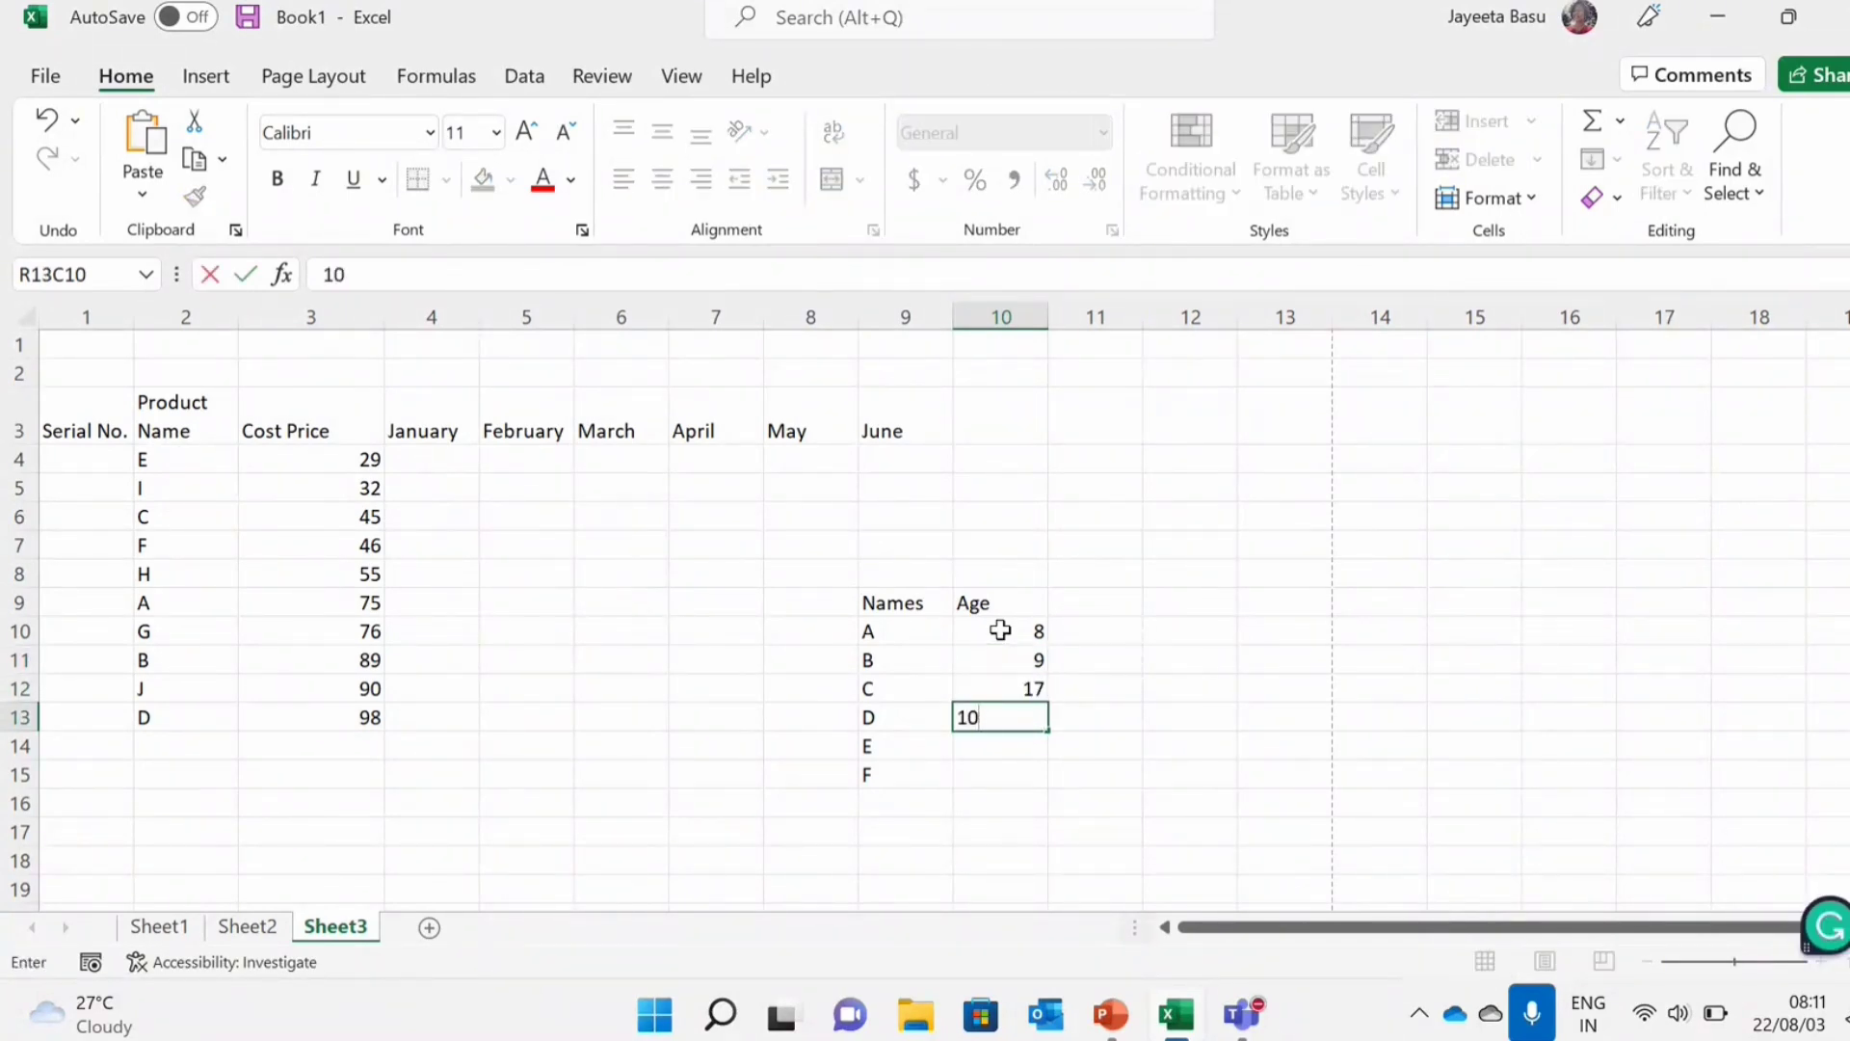
pyautogui.press('Return')
pyautogui.write('12')
pyautogui.press('Return')
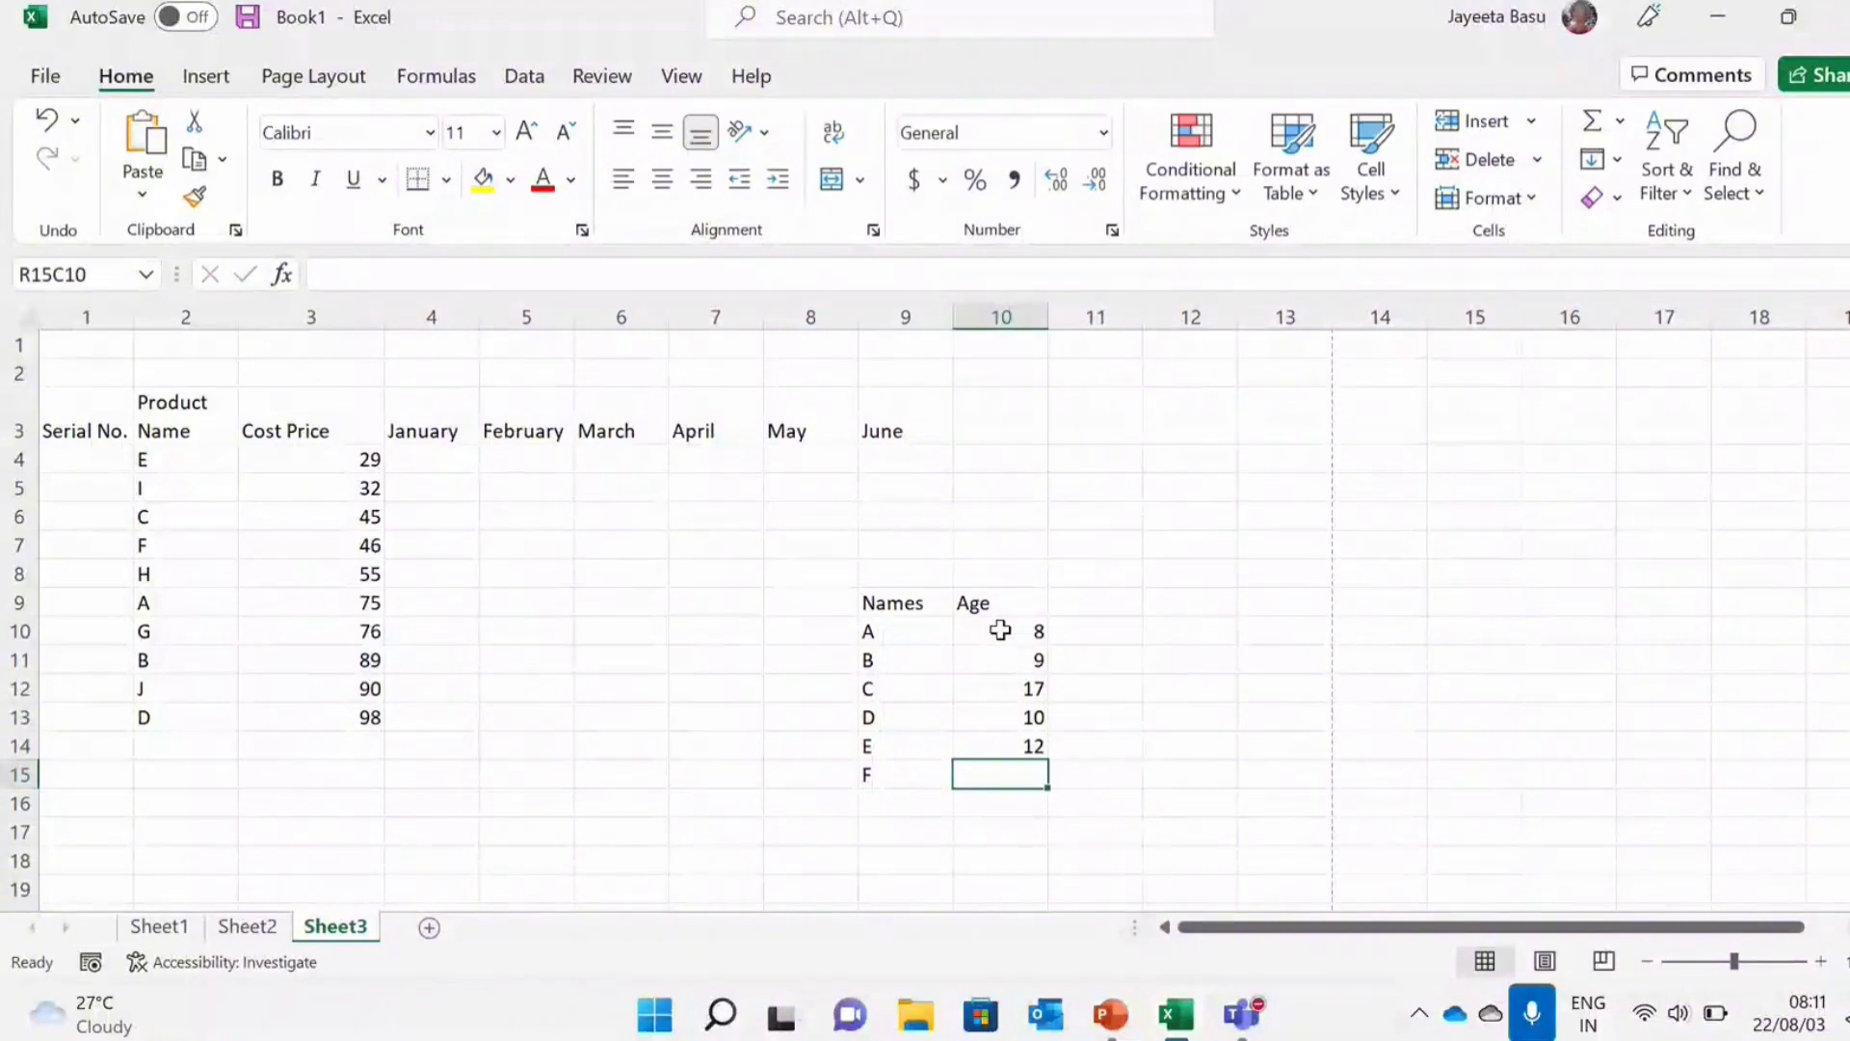
pyautogui.write('5')
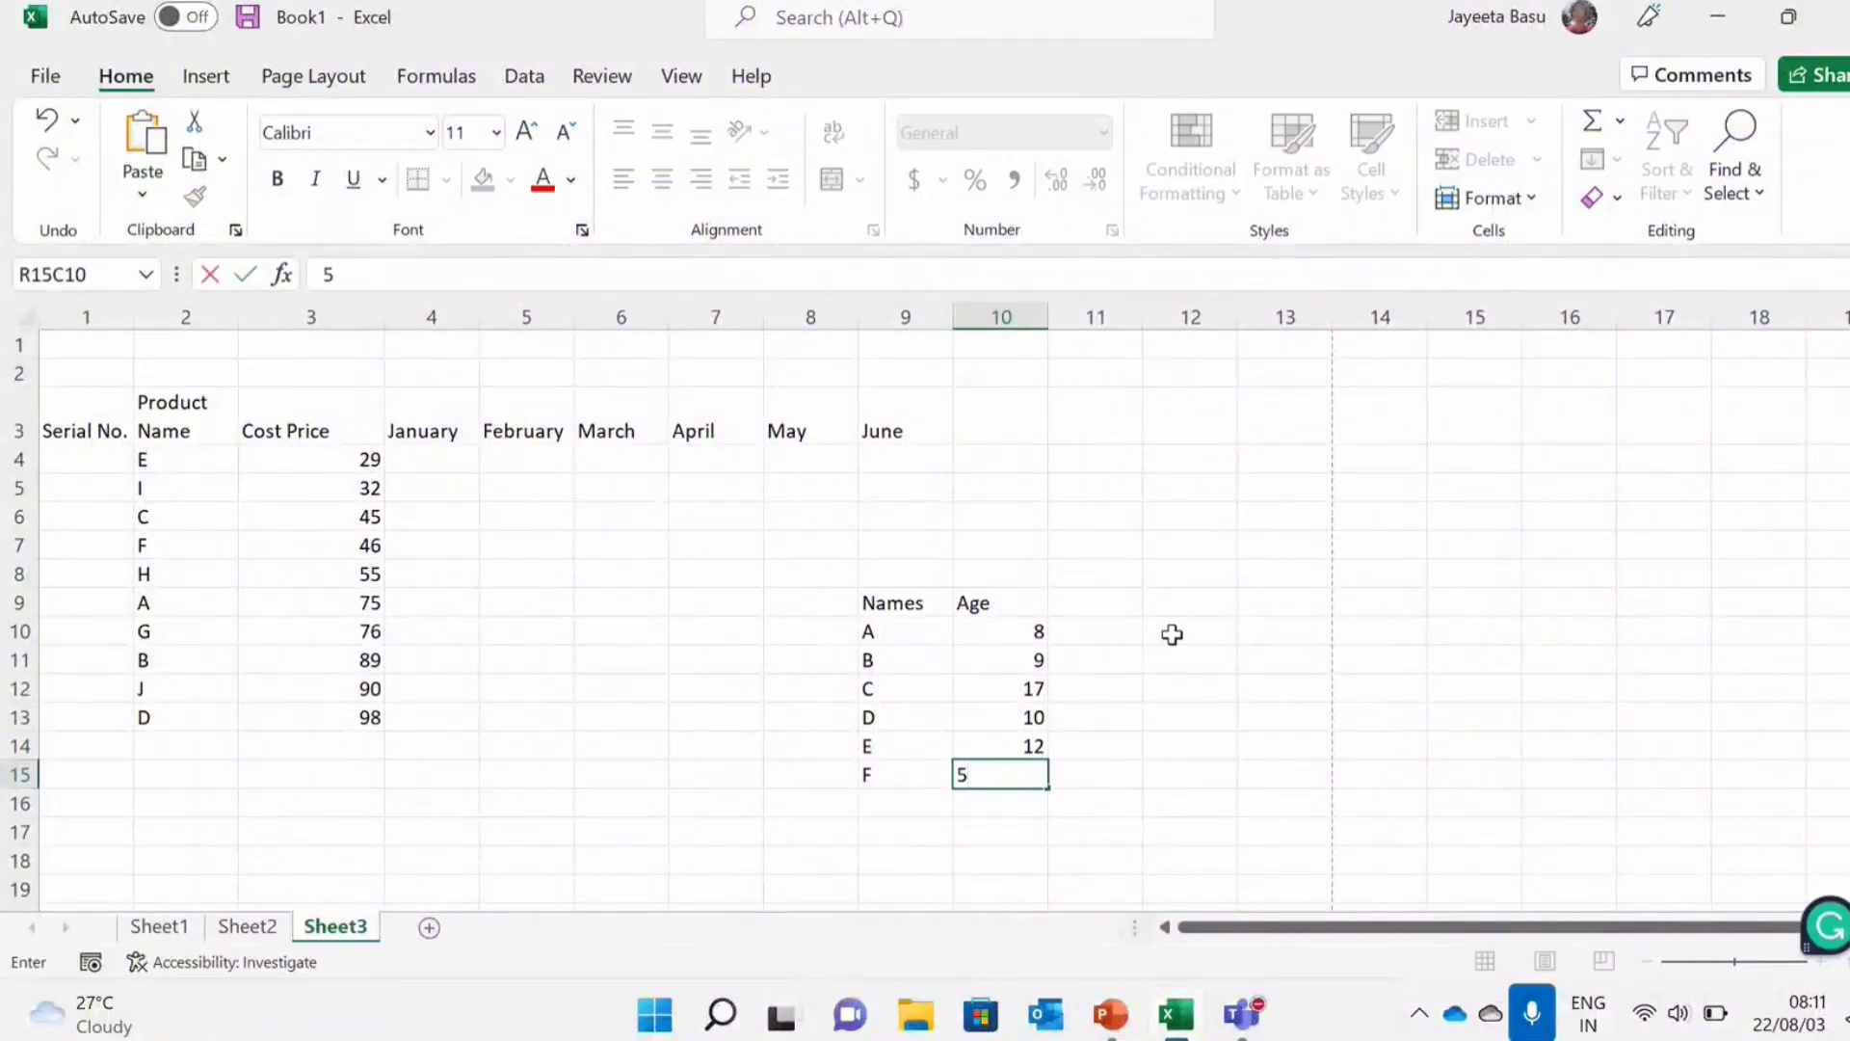
pyautogui.click(1172, 634)
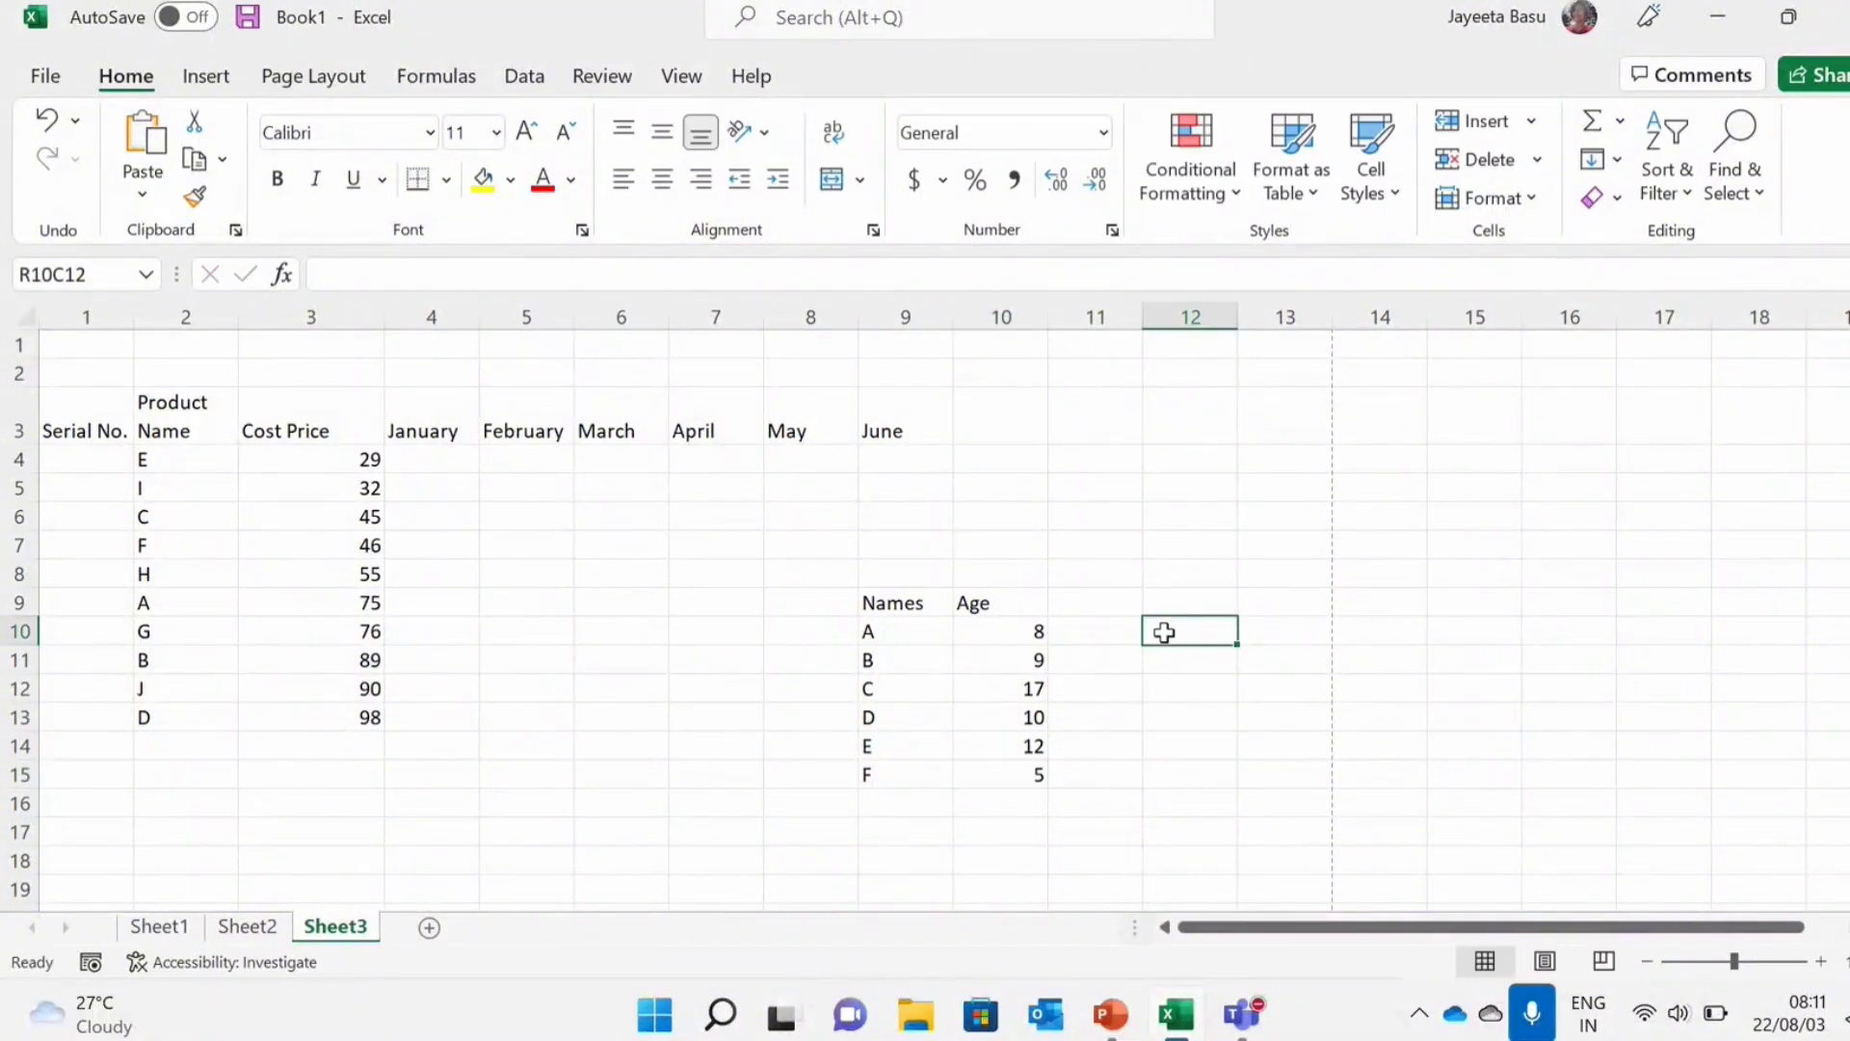
# Set up a custom sort of the Names and Age table by Age, on cell values, from largest to smallest
pyautogui.click(879, 629)
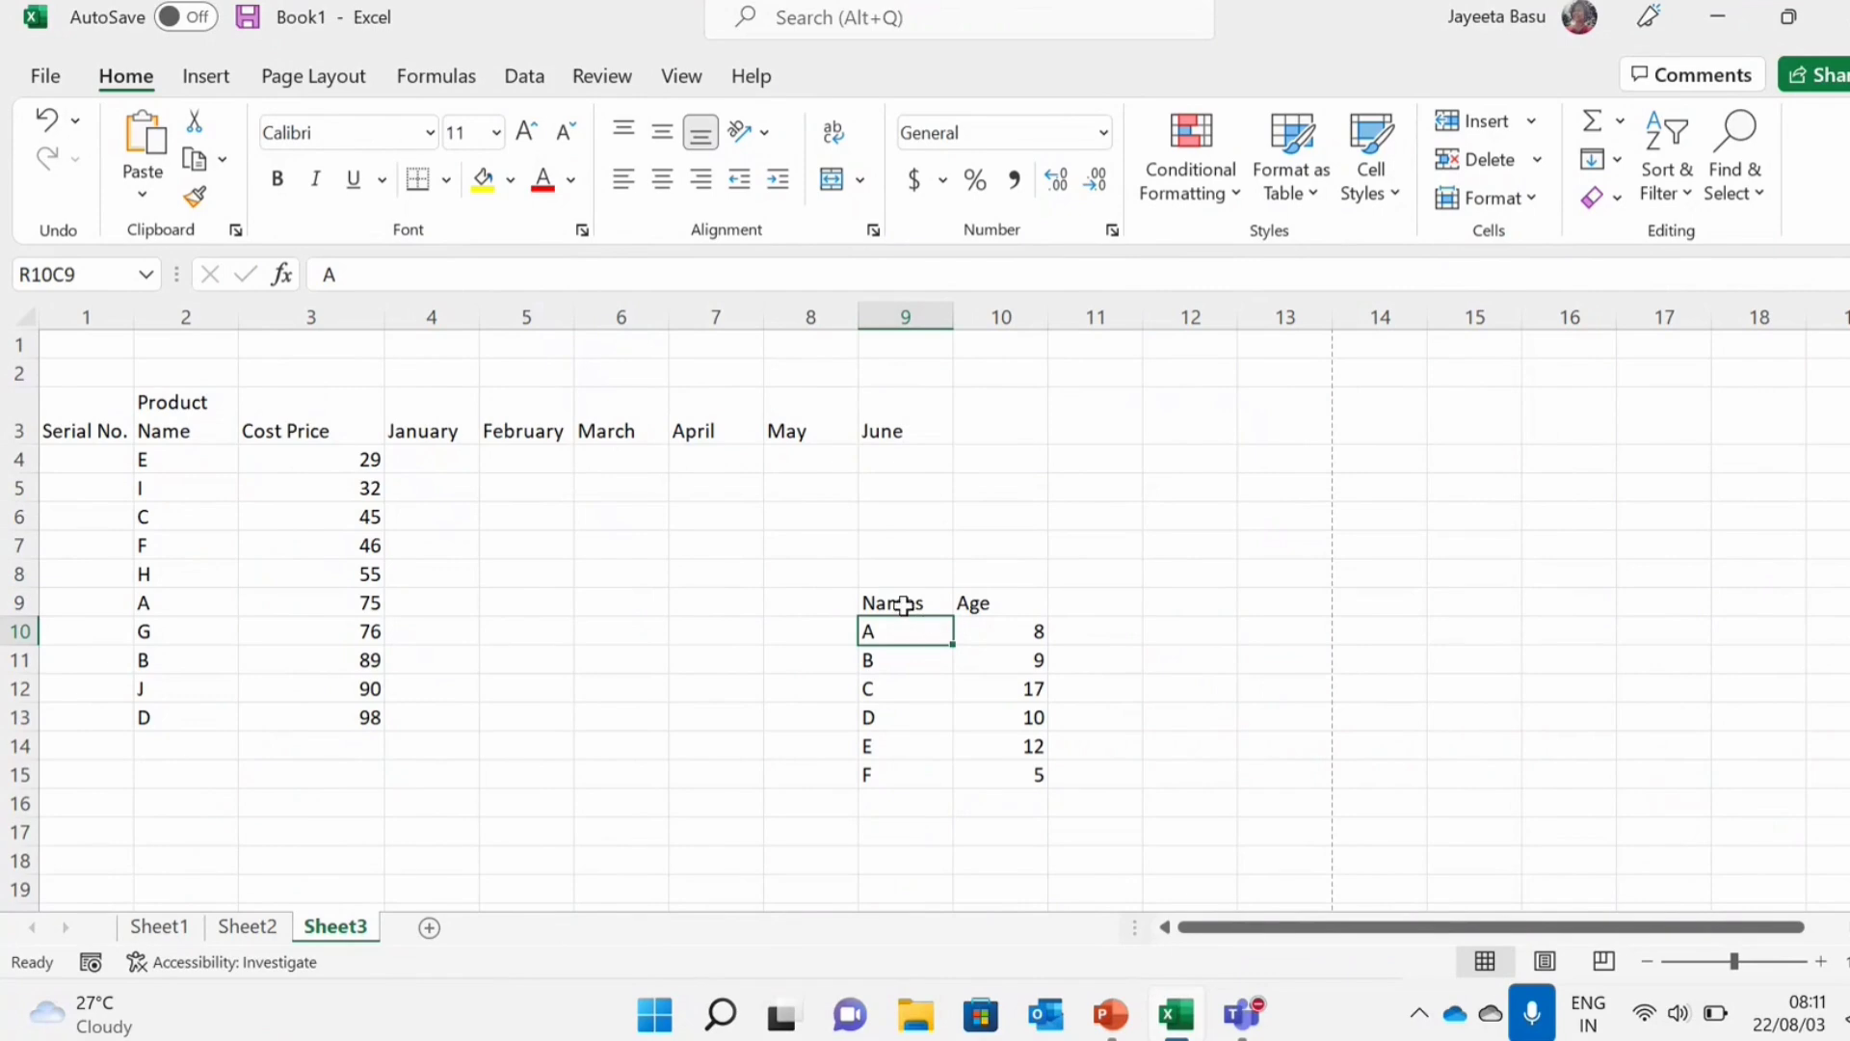
pyautogui.moveTo(904, 605); pyautogui.dragTo(1013, 767)
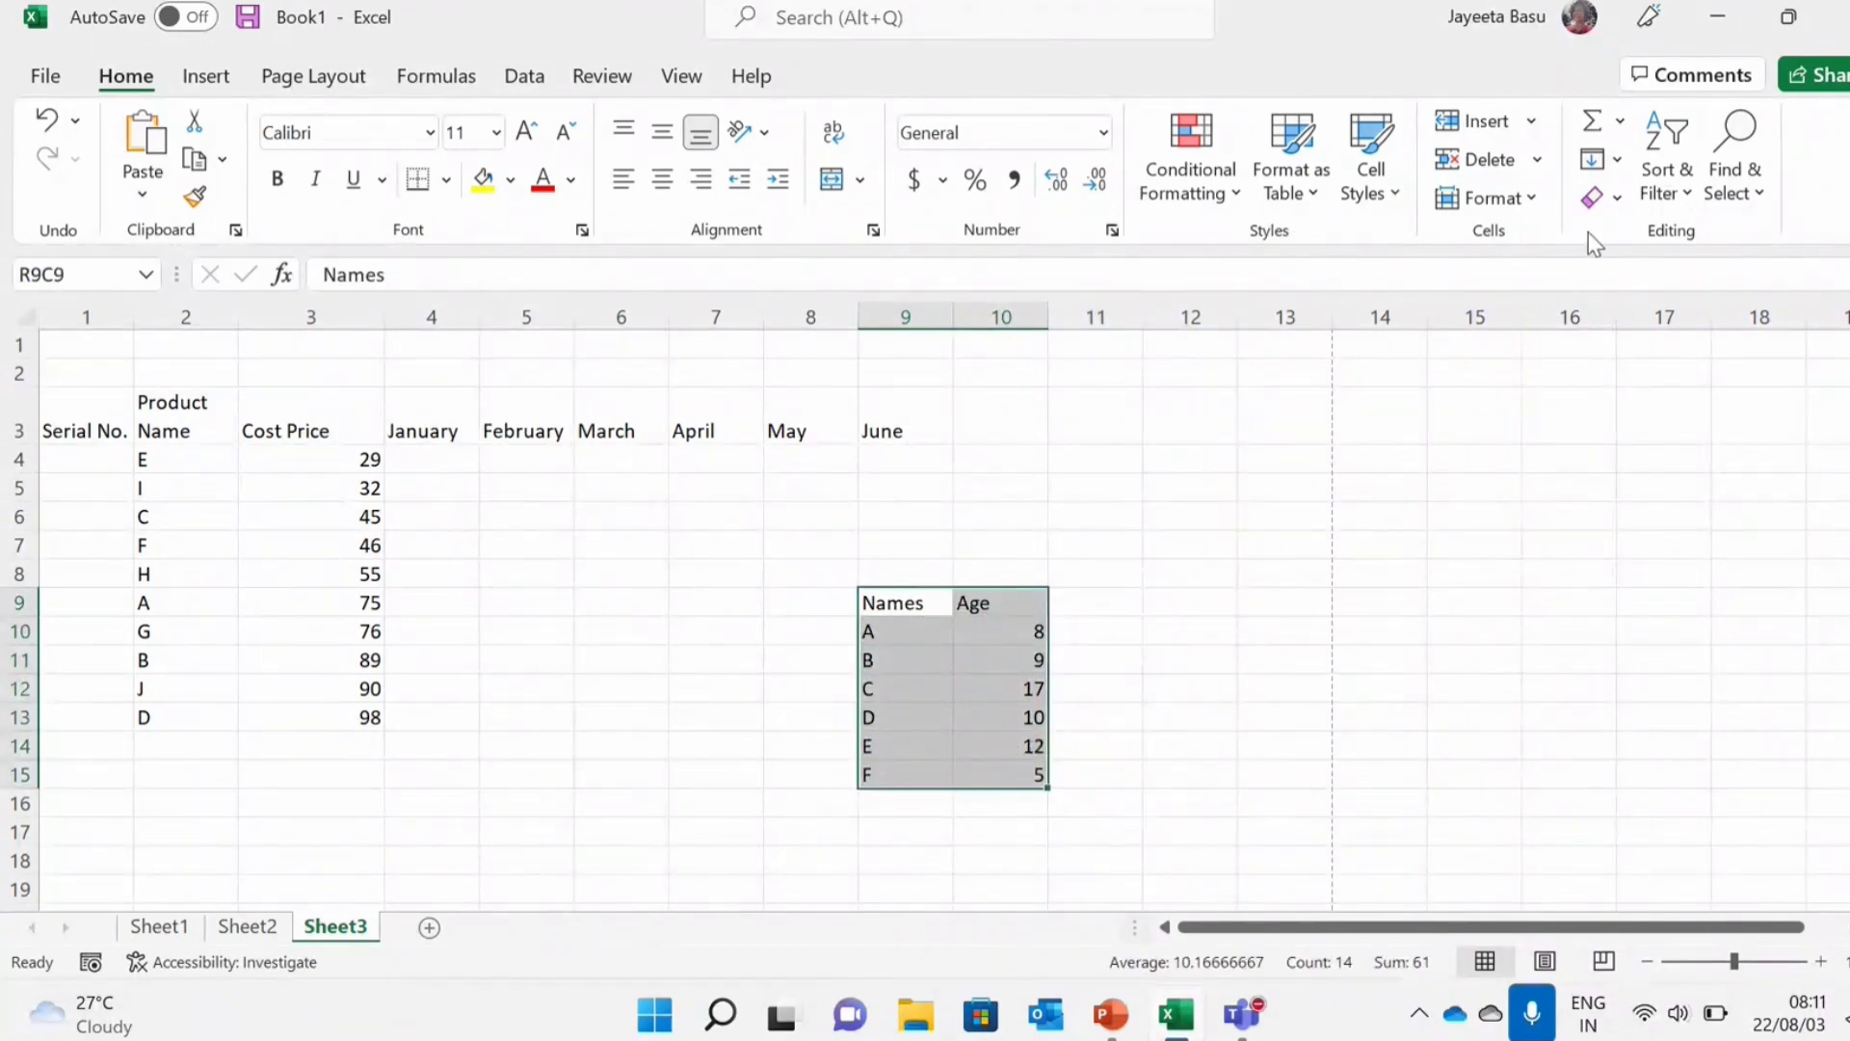
pyautogui.click(1661, 201)
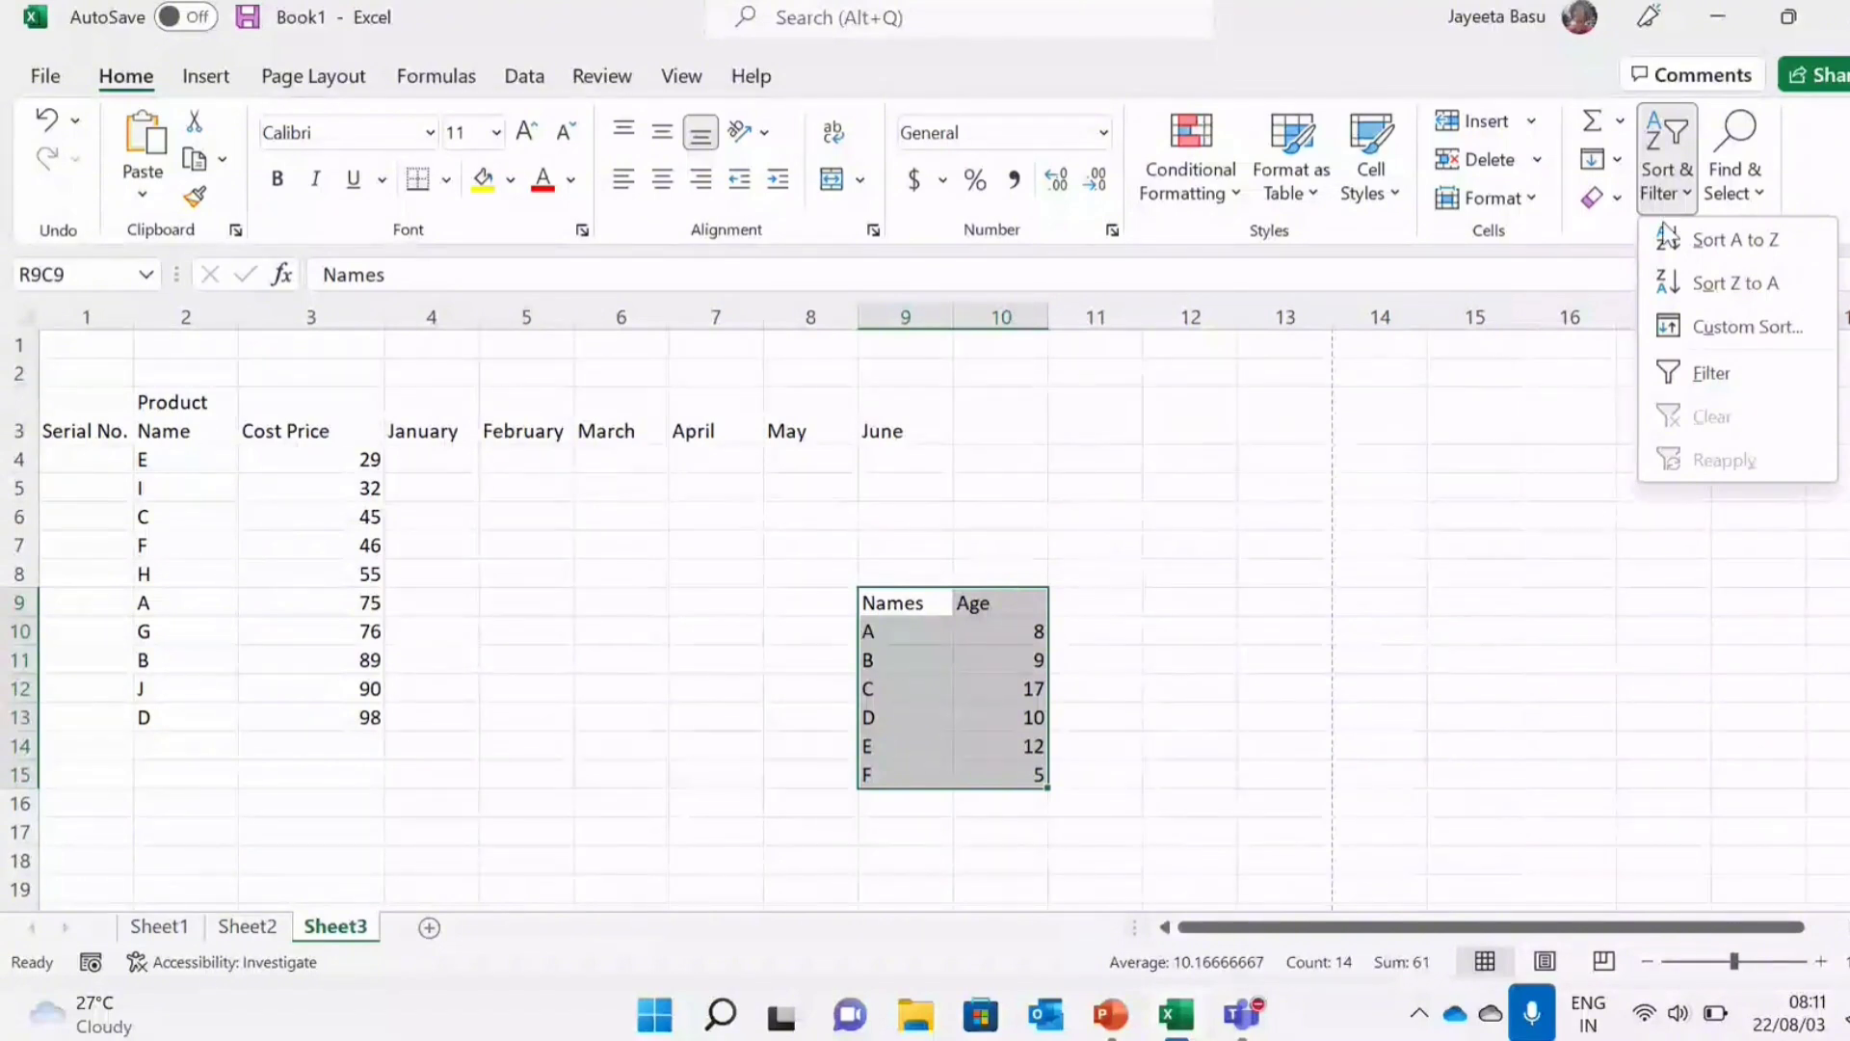
pyautogui.click(1679, 326)
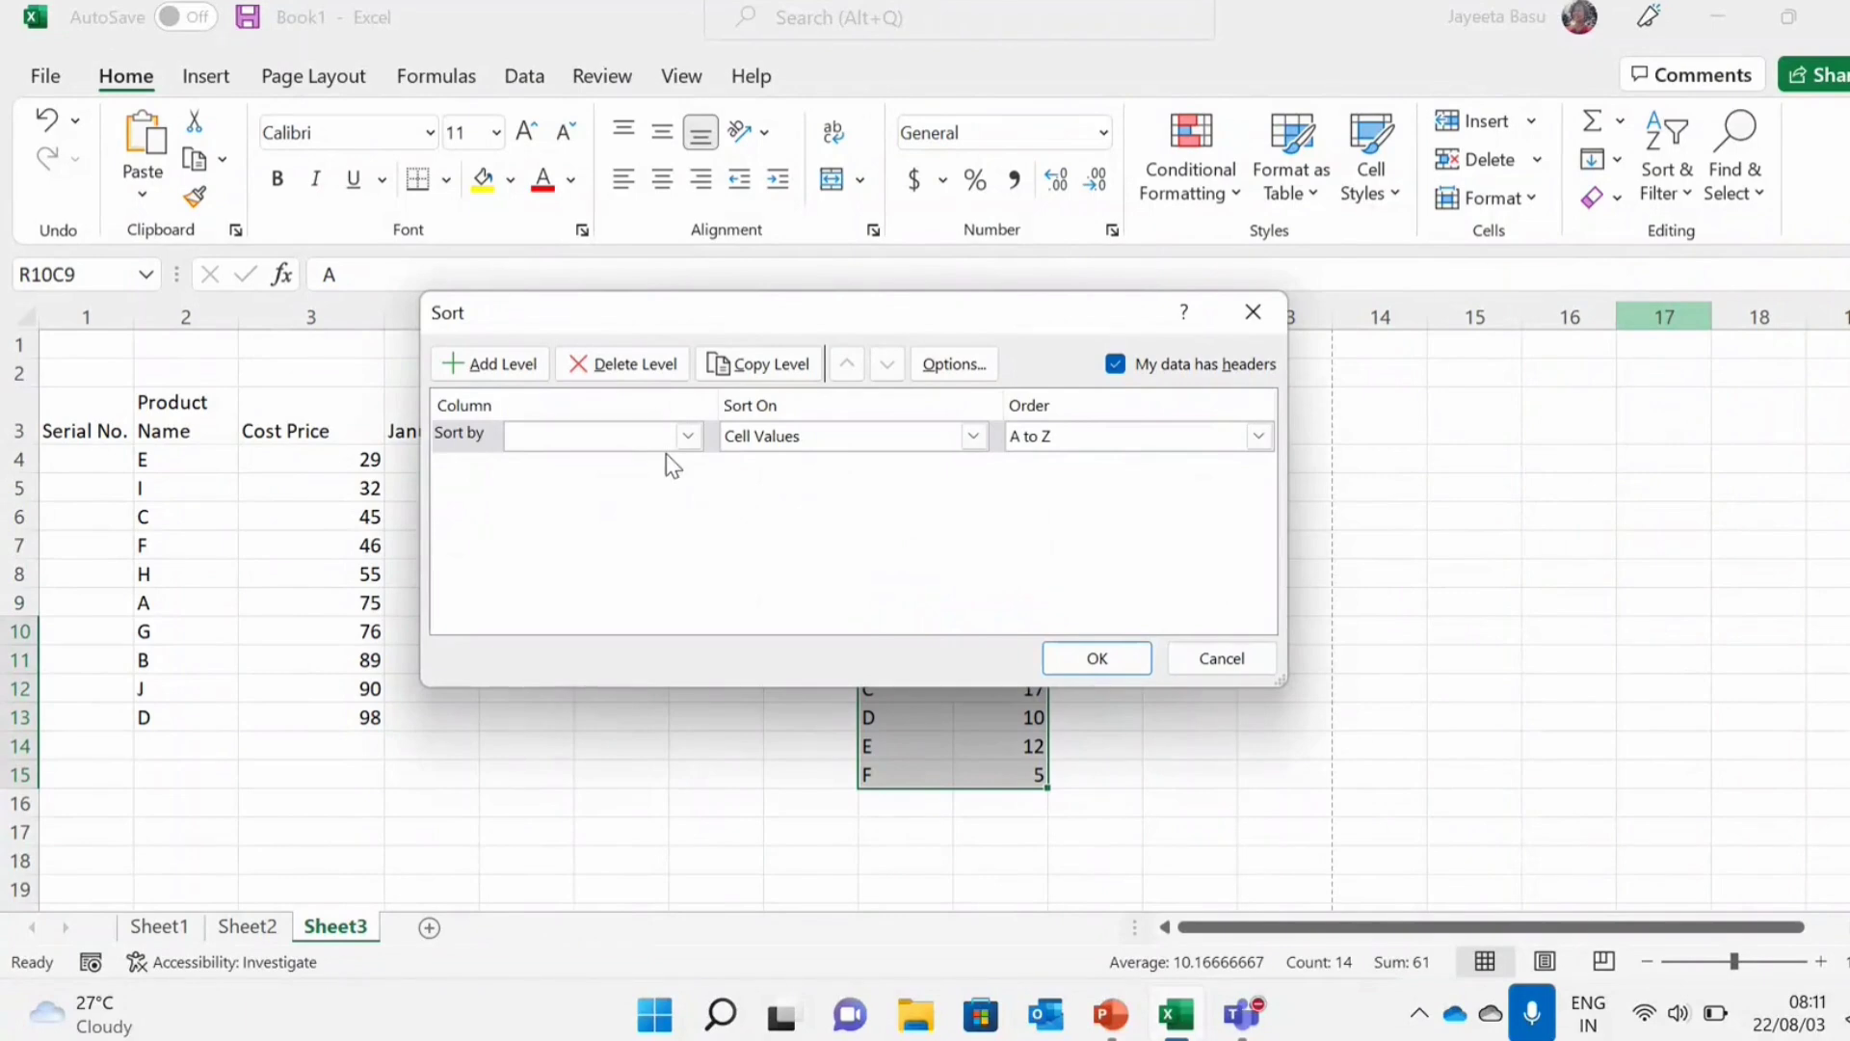
pyautogui.click(686, 438)
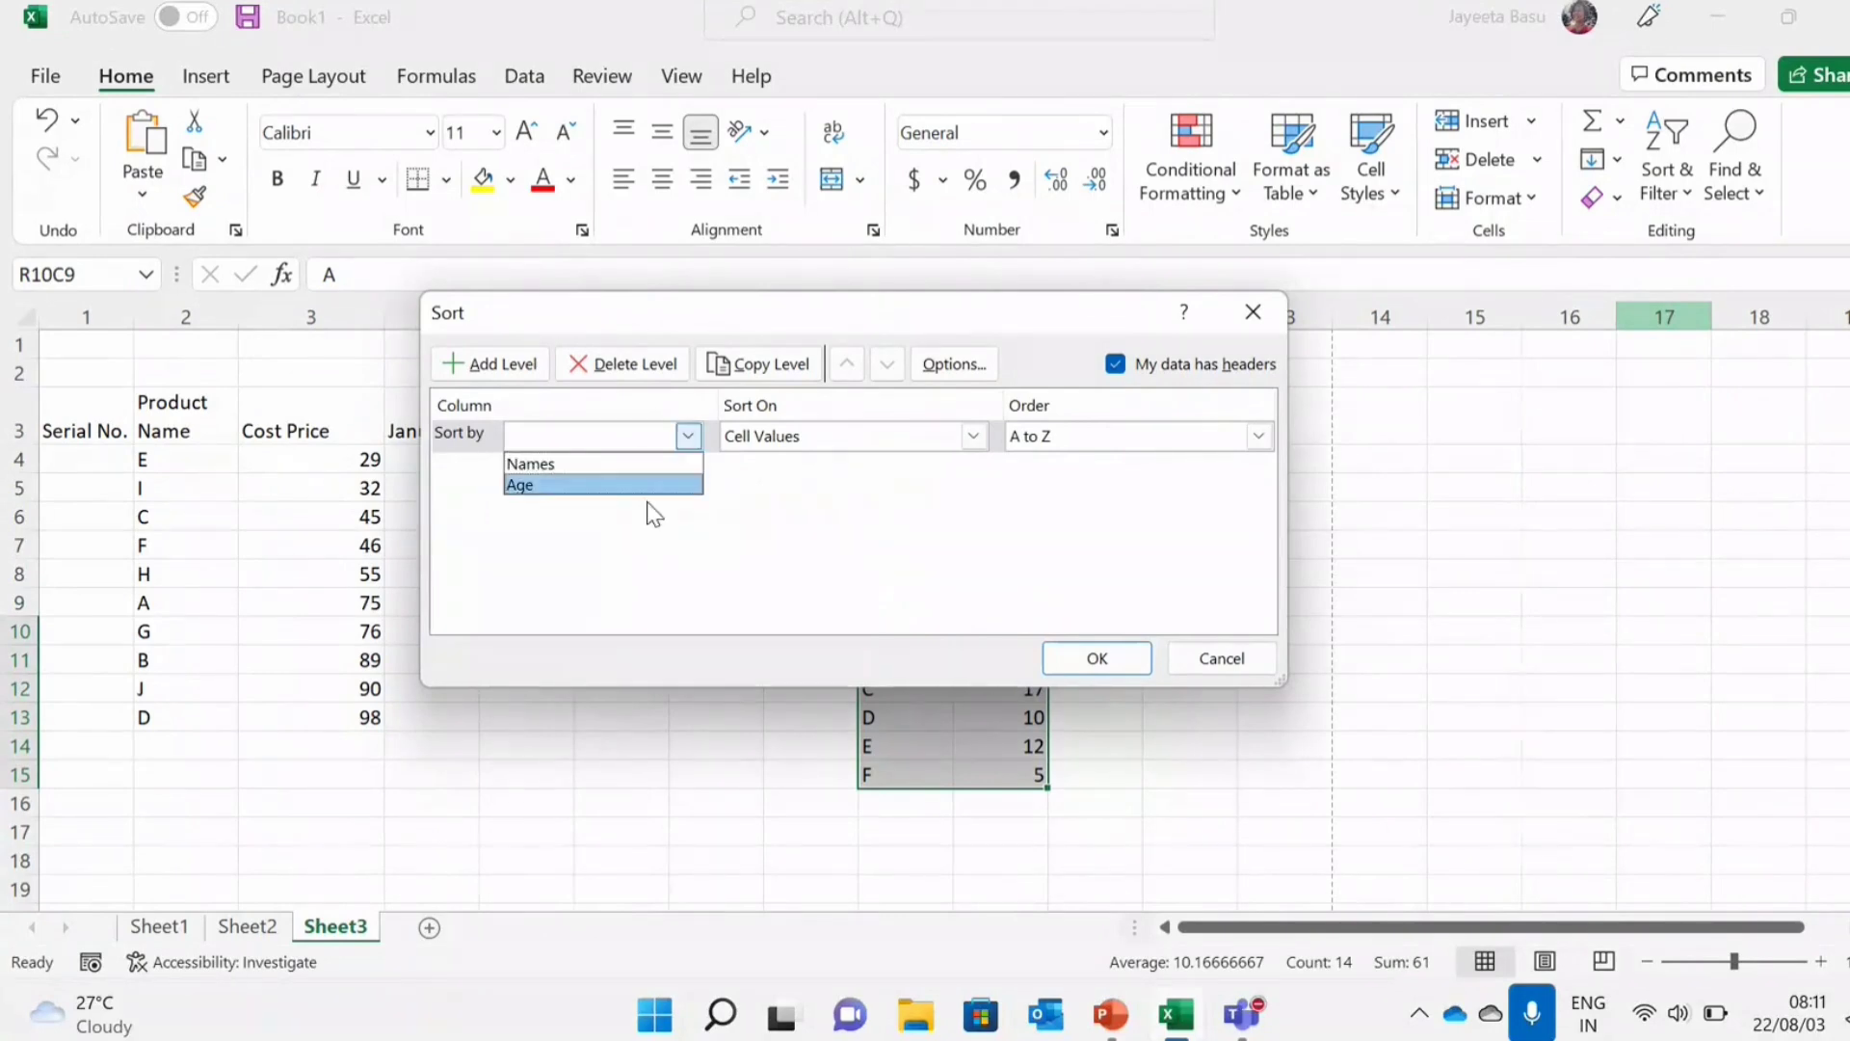
pyautogui.click(645, 476)
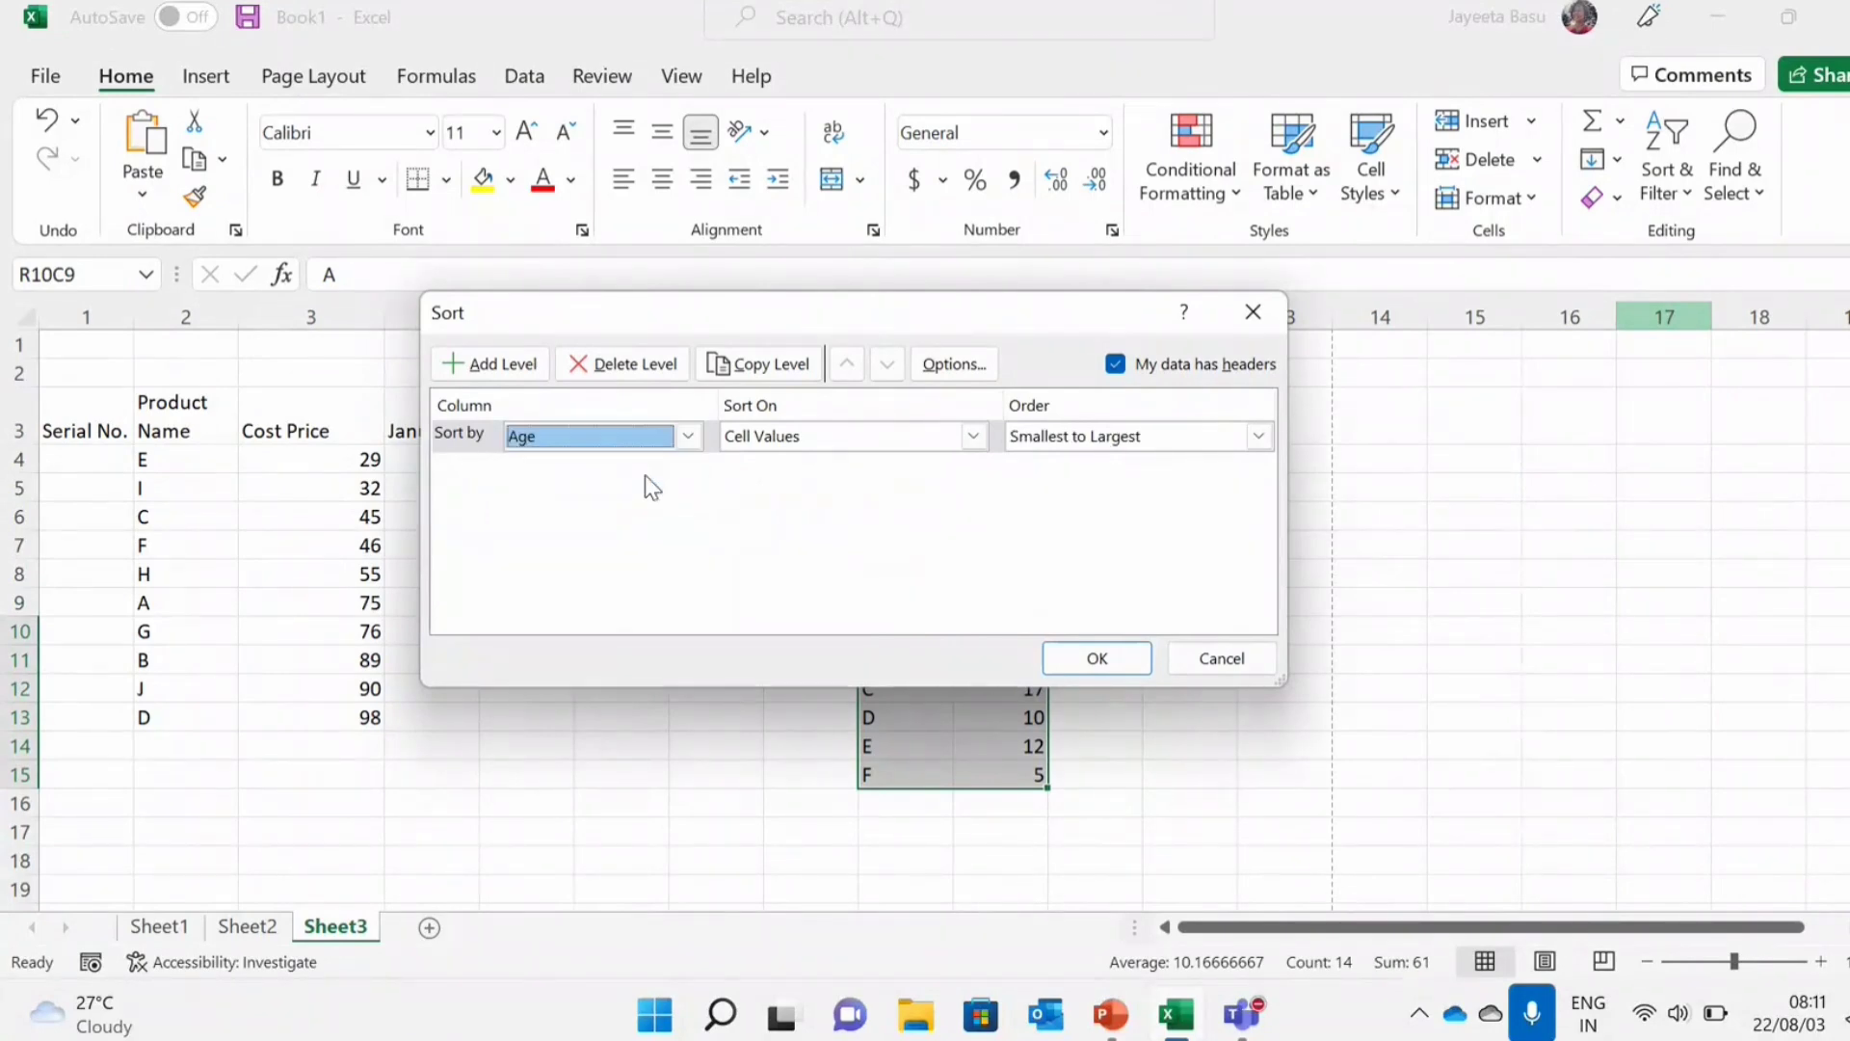
pyautogui.click(1121, 443)
pyautogui.click(1118, 485)
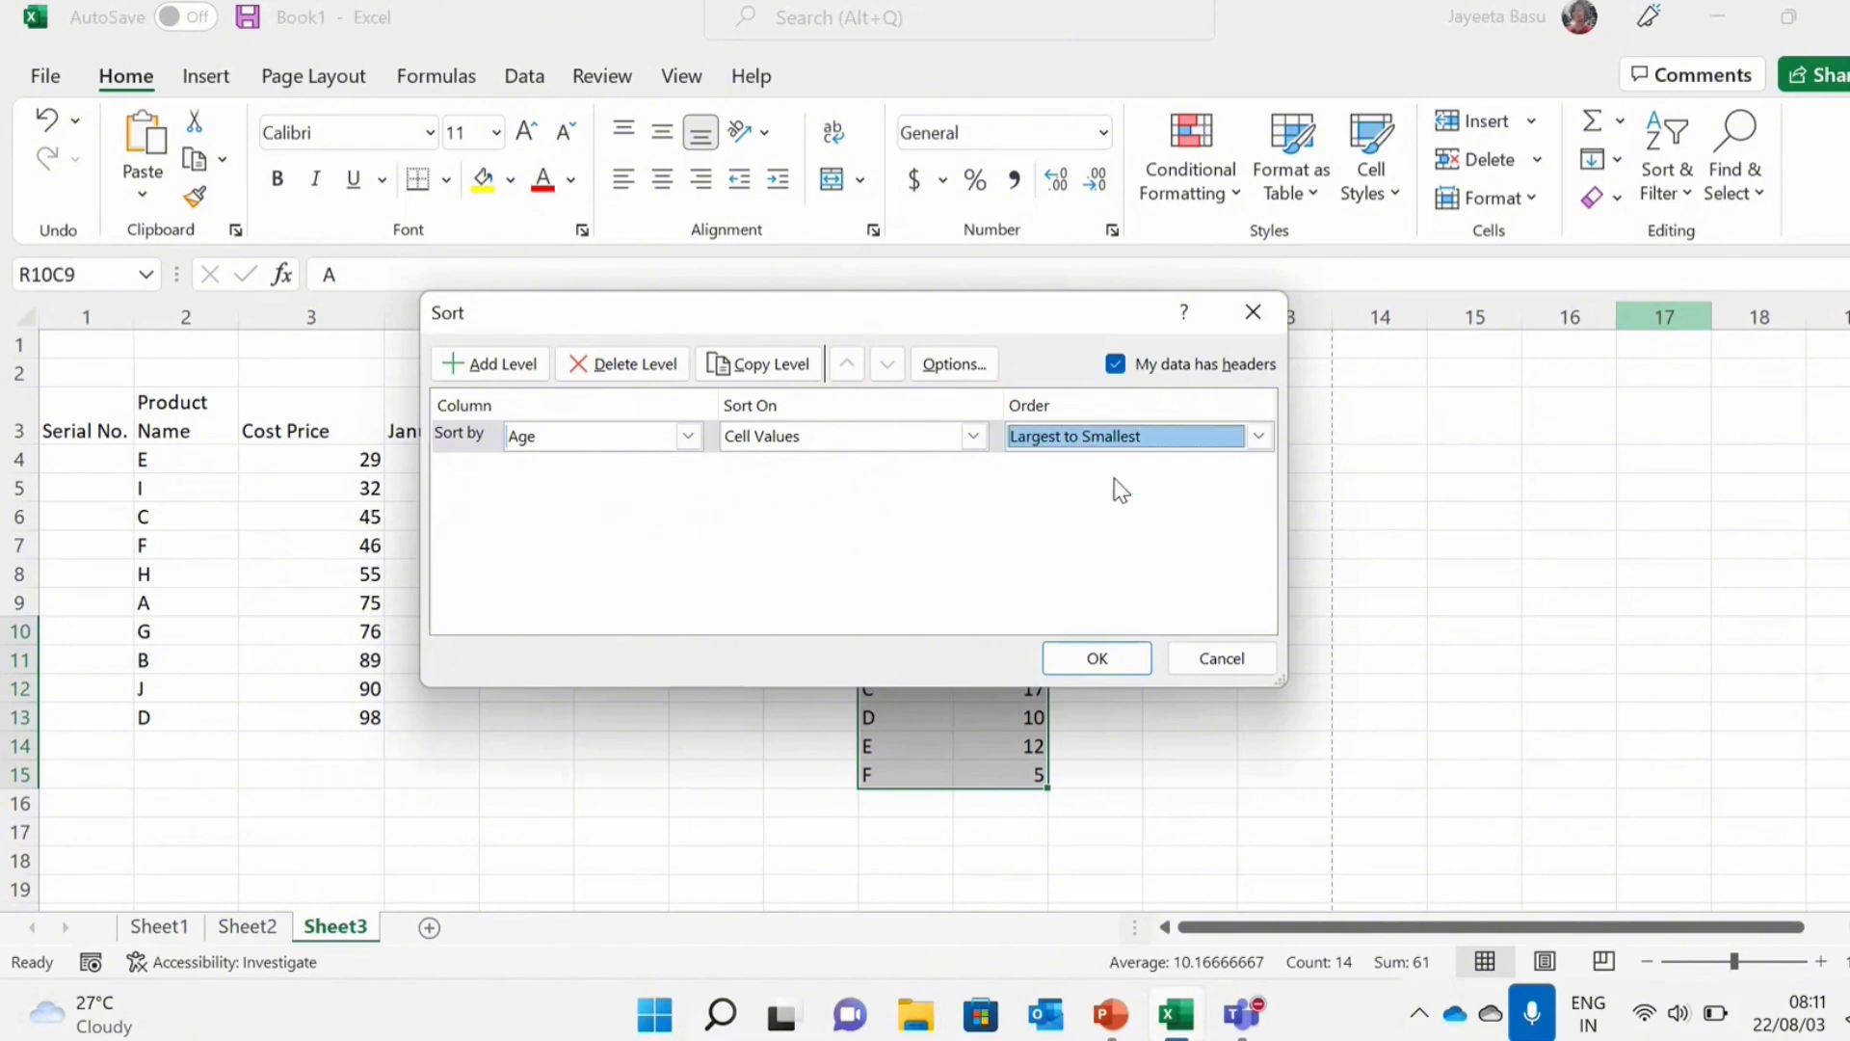
# Add a second sort level by Names in A to Z order and apply the sort to the table
pyautogui.click(487, 364)
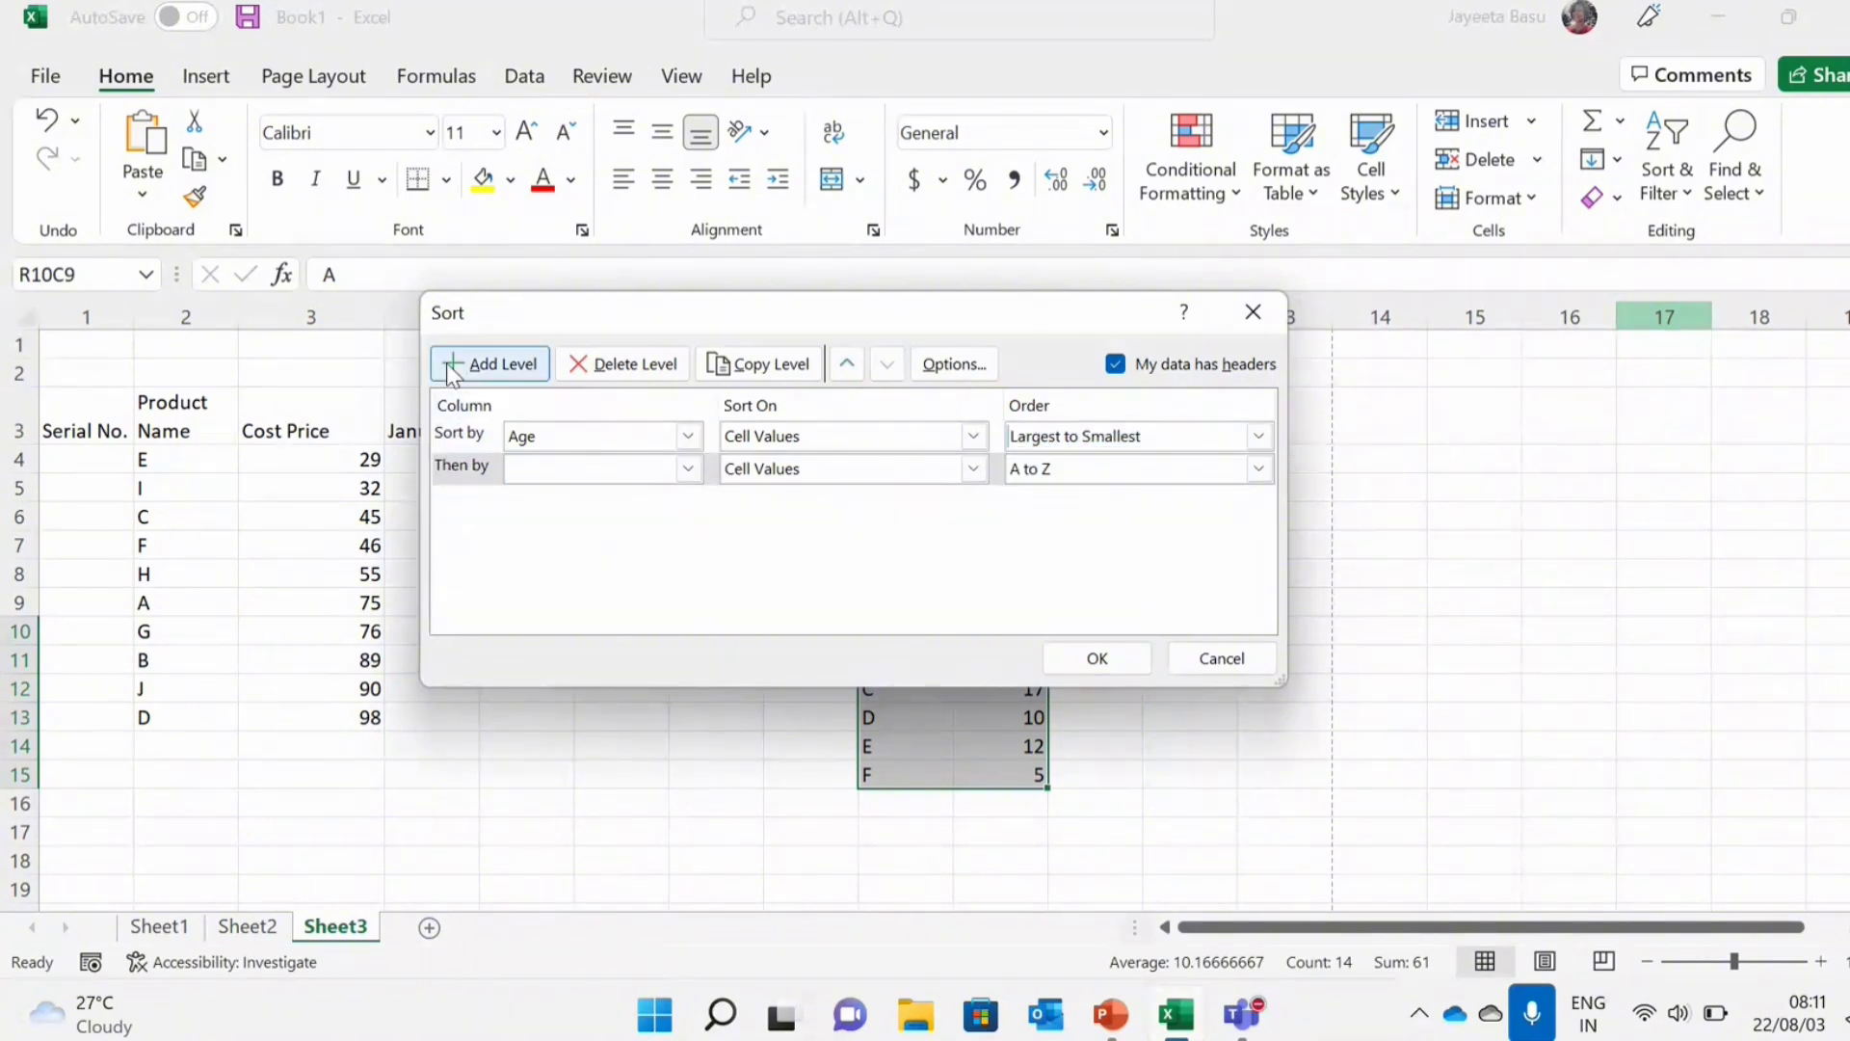
pyautogui.click(596, 476)
pyautogui.click(596, 501)
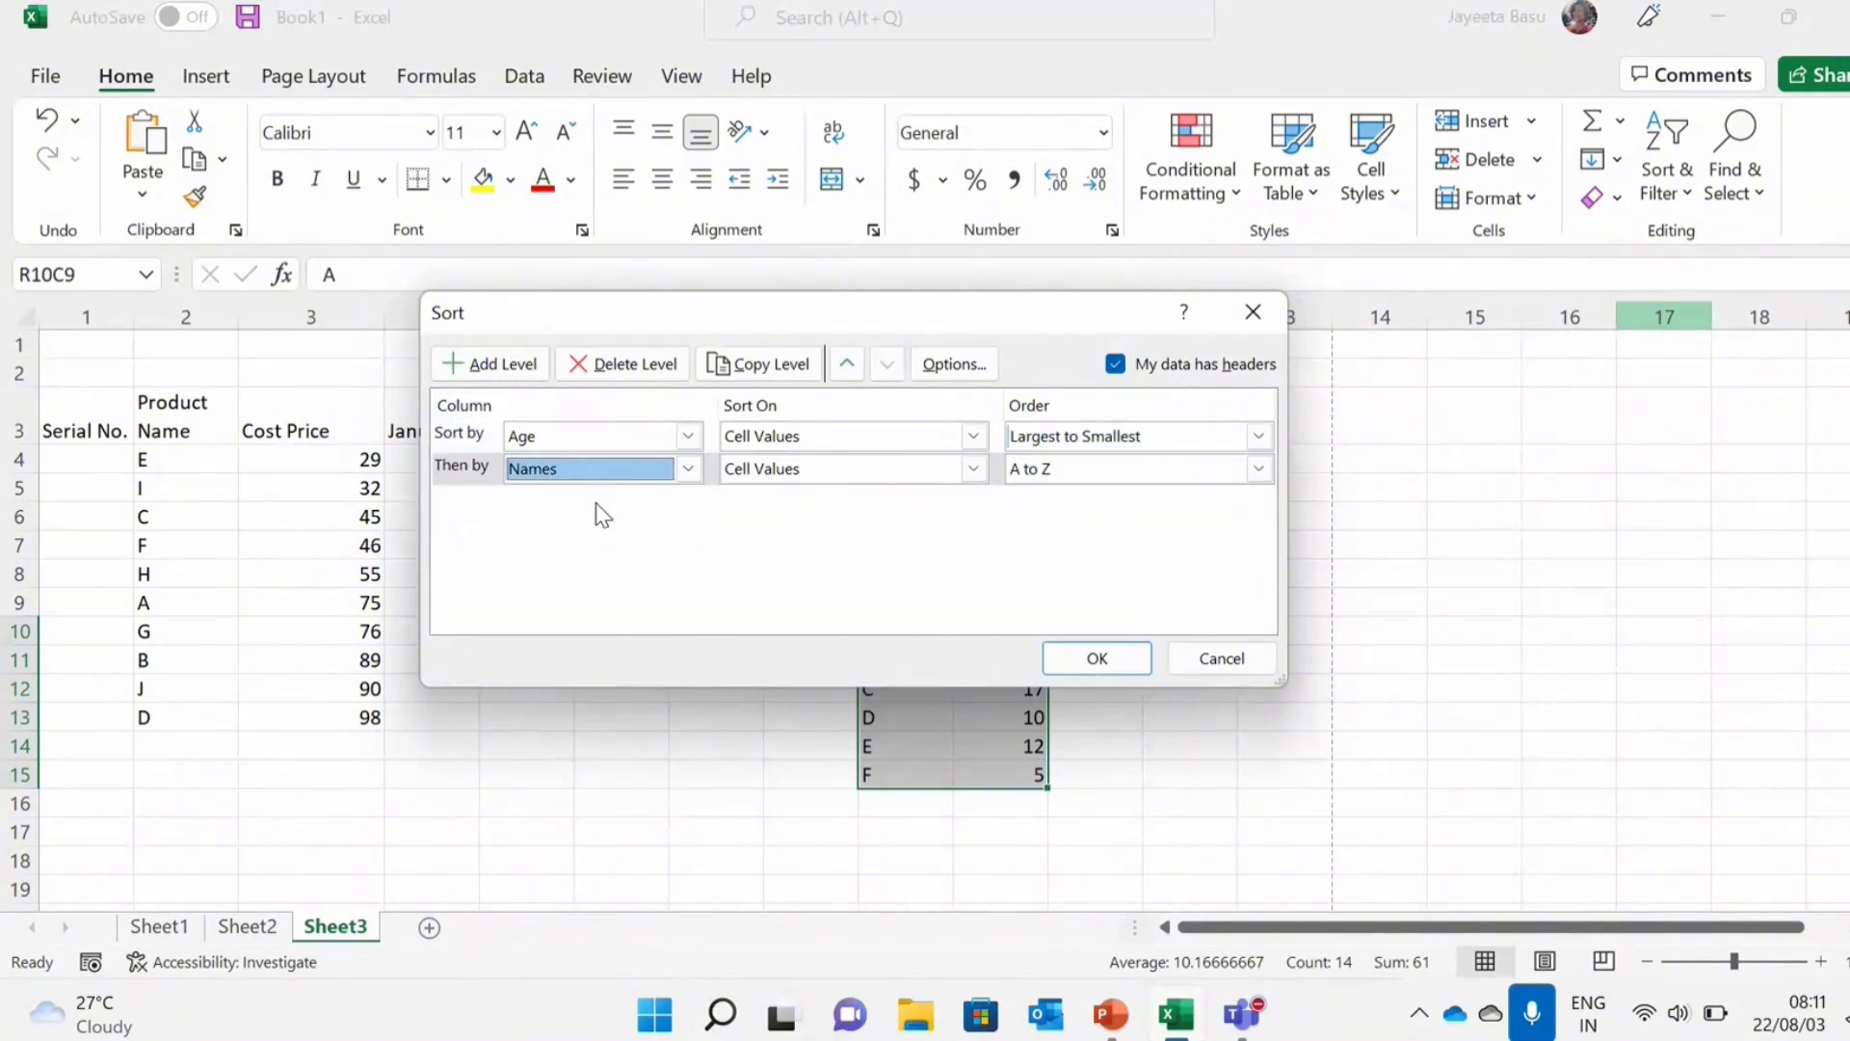
pyautogui.click(1105, 472)
pyautogui.click(1103, 473)
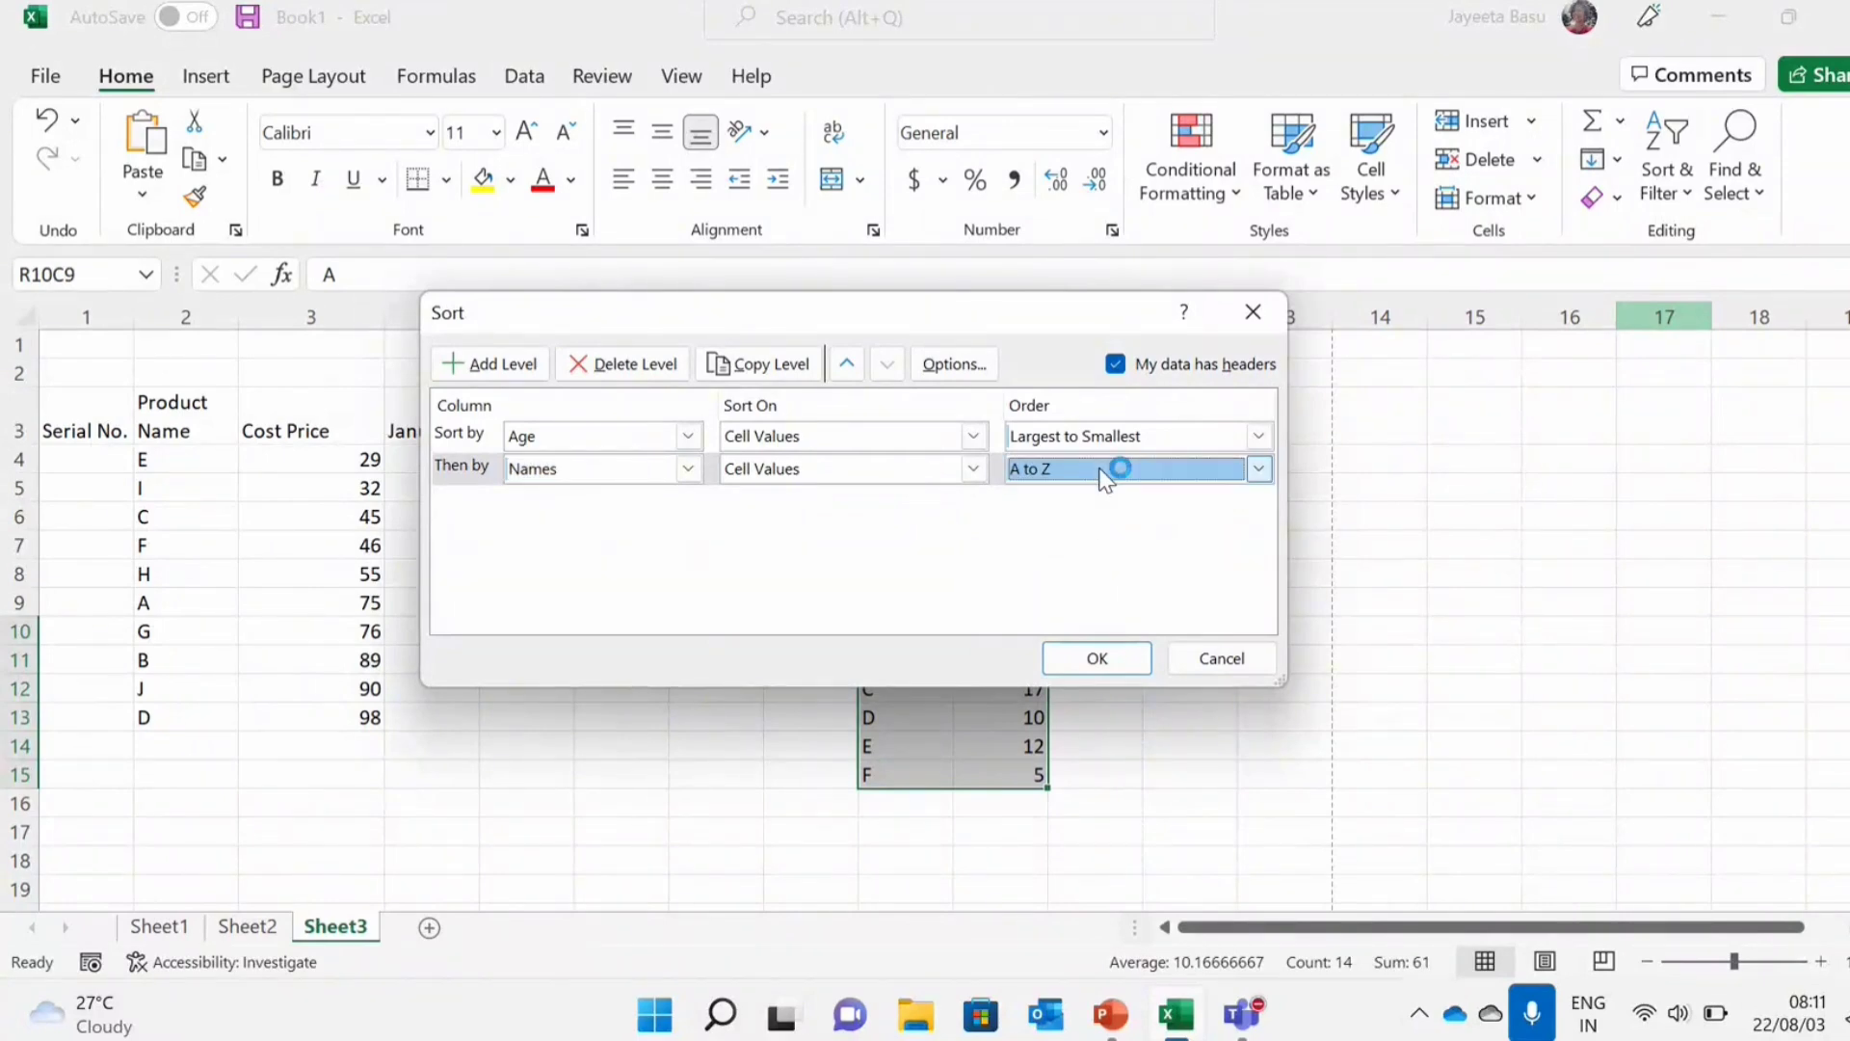
pyautogui.click(1079, 663)
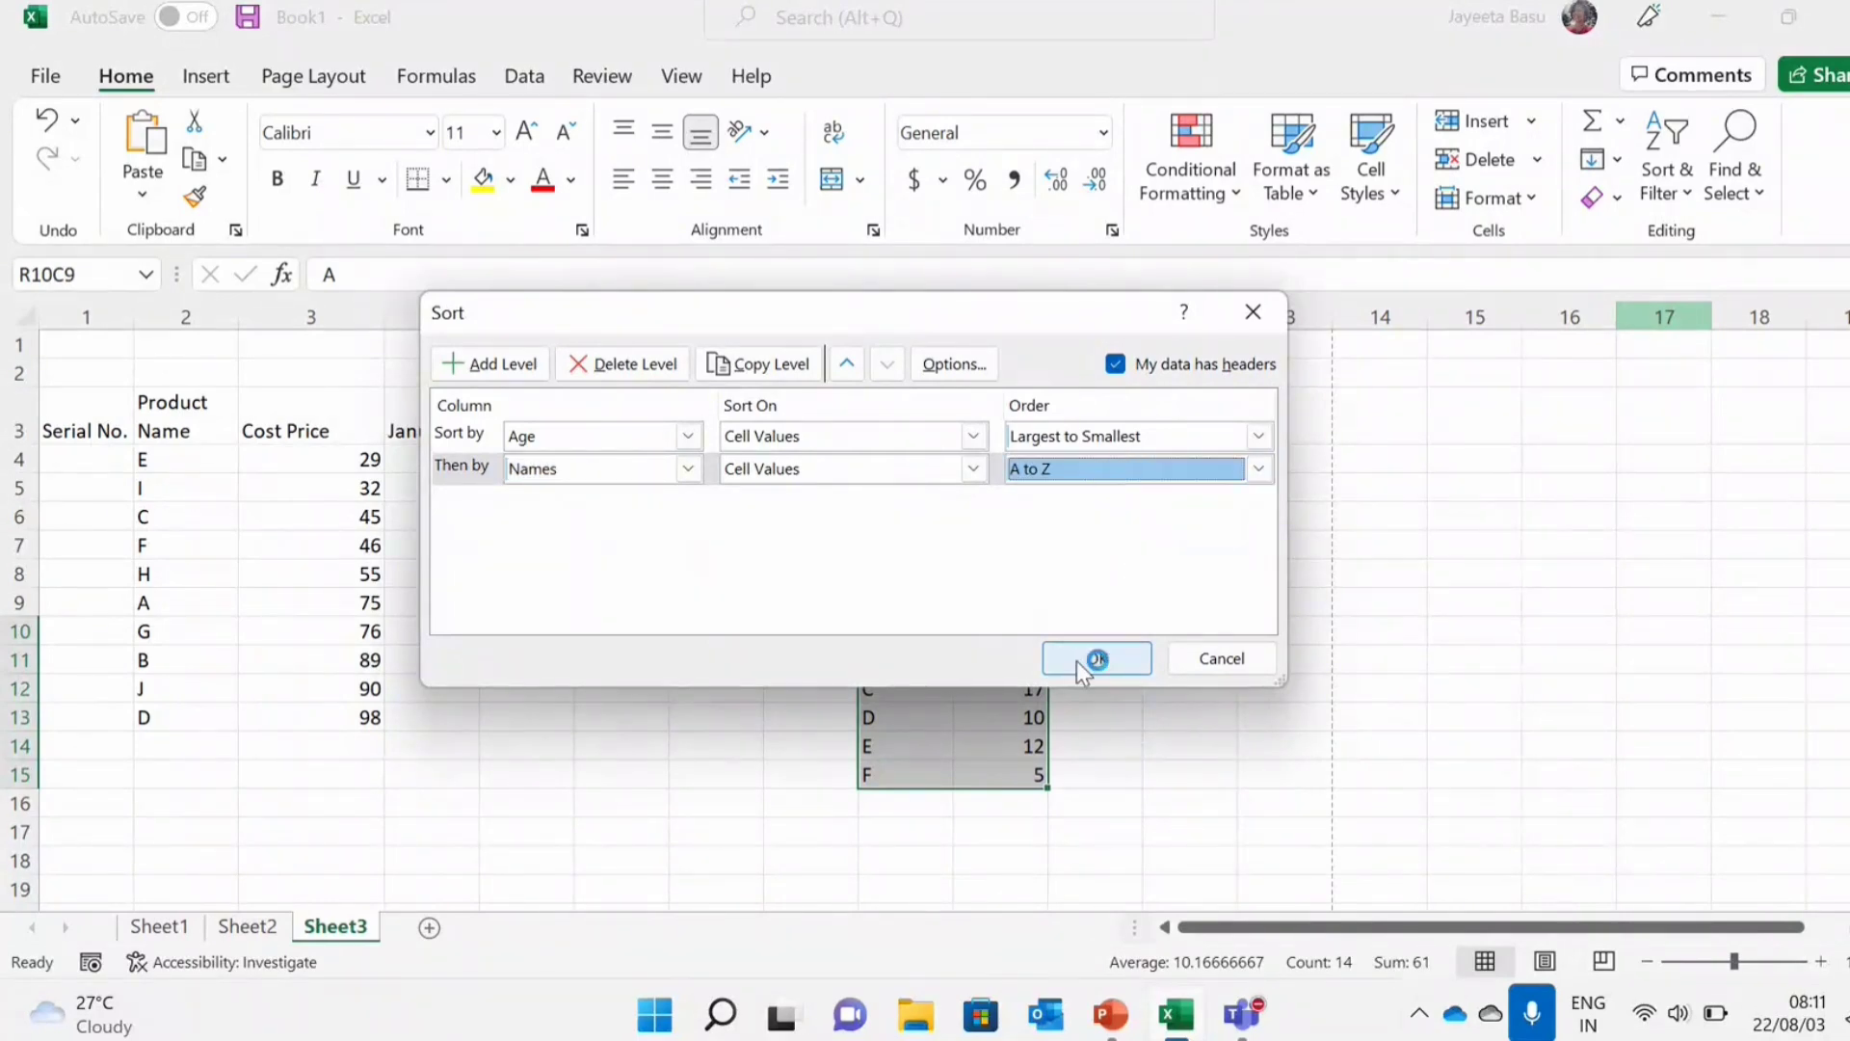
pyautogui.click(1076, 662)
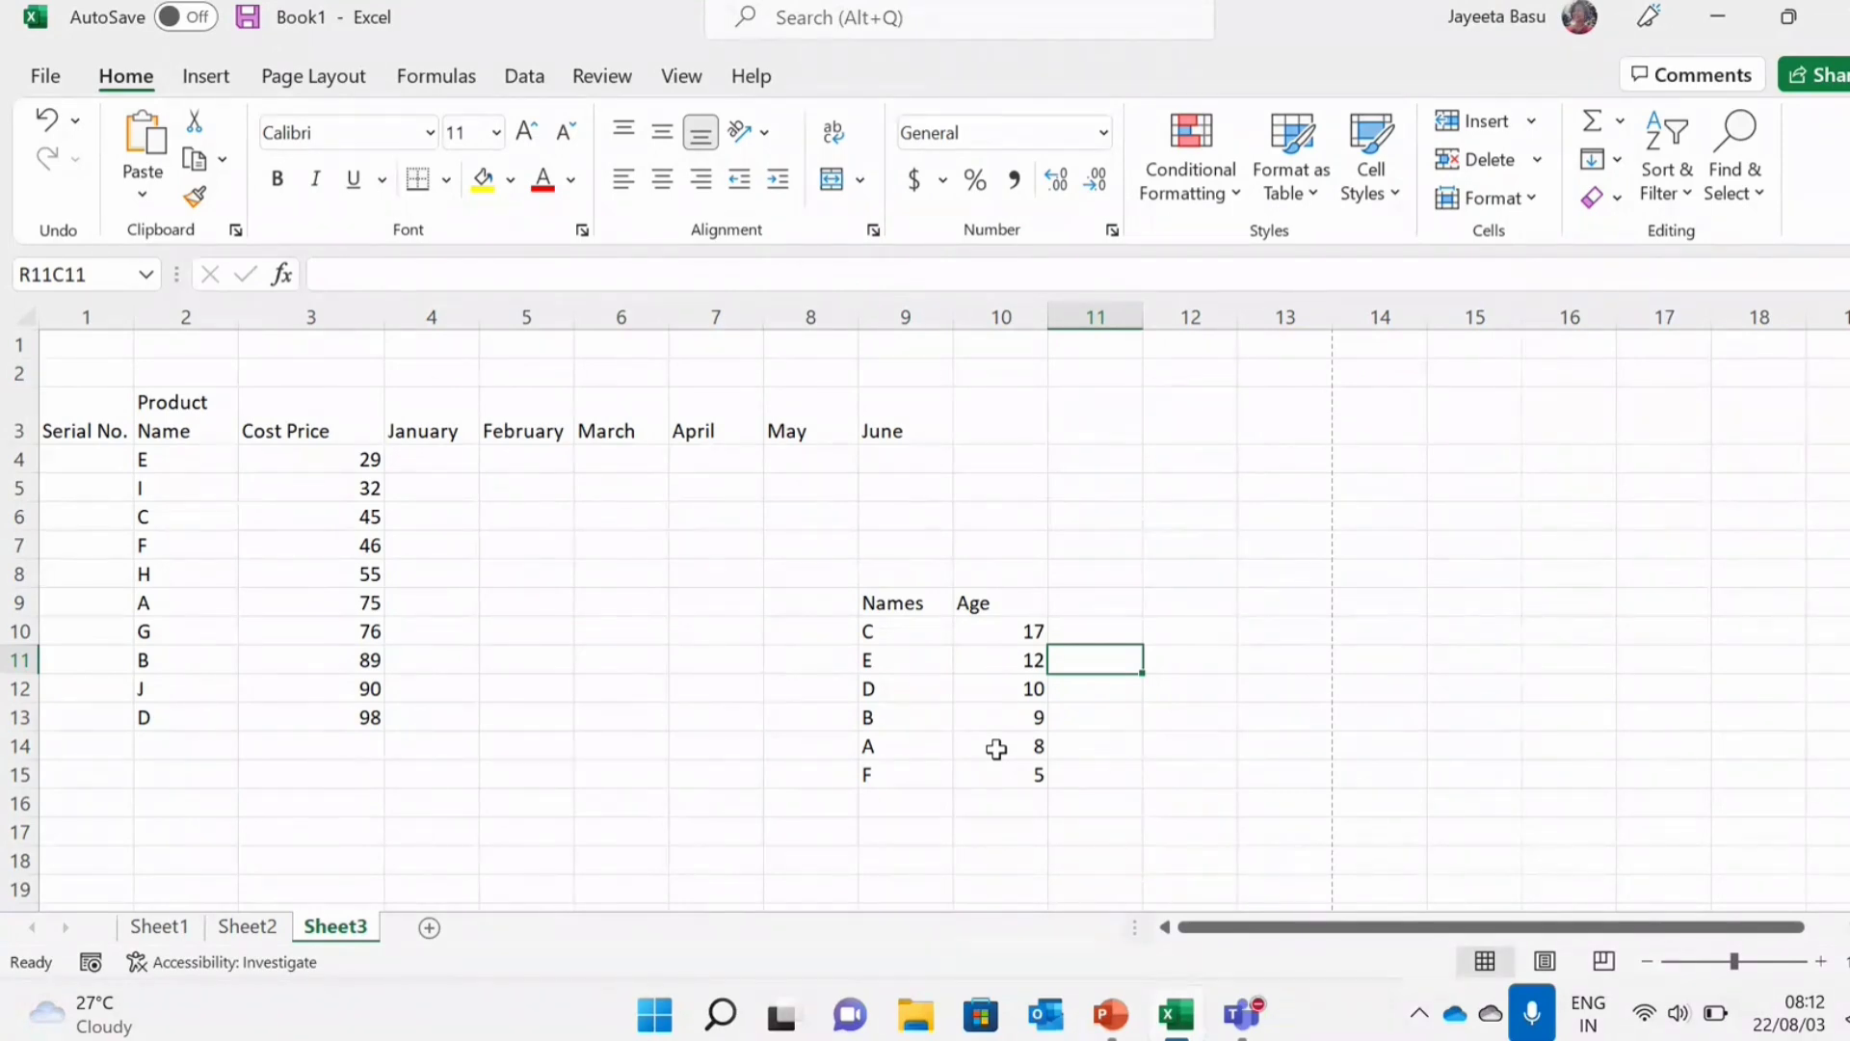
# Reopen the custom sort settings for the Names and Age table
pyautogui.click(1668, 172)
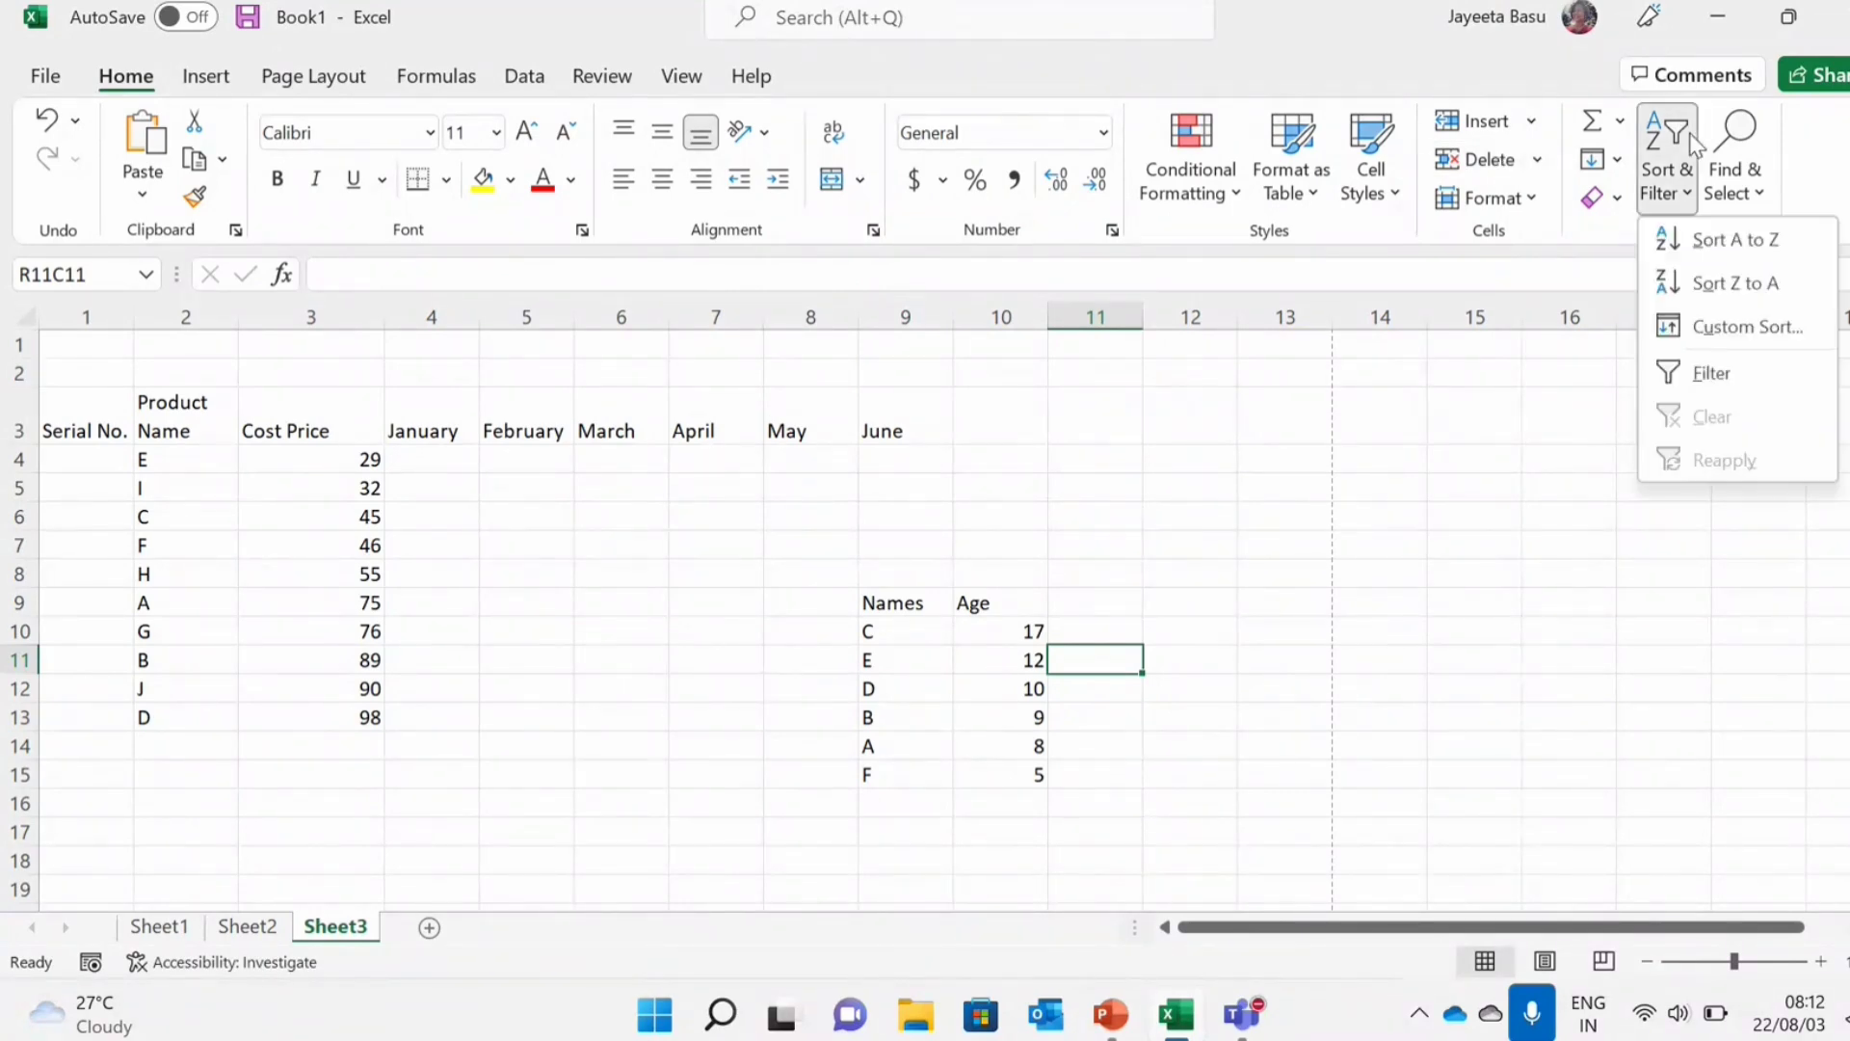
pyautogui.click(1703, 329)
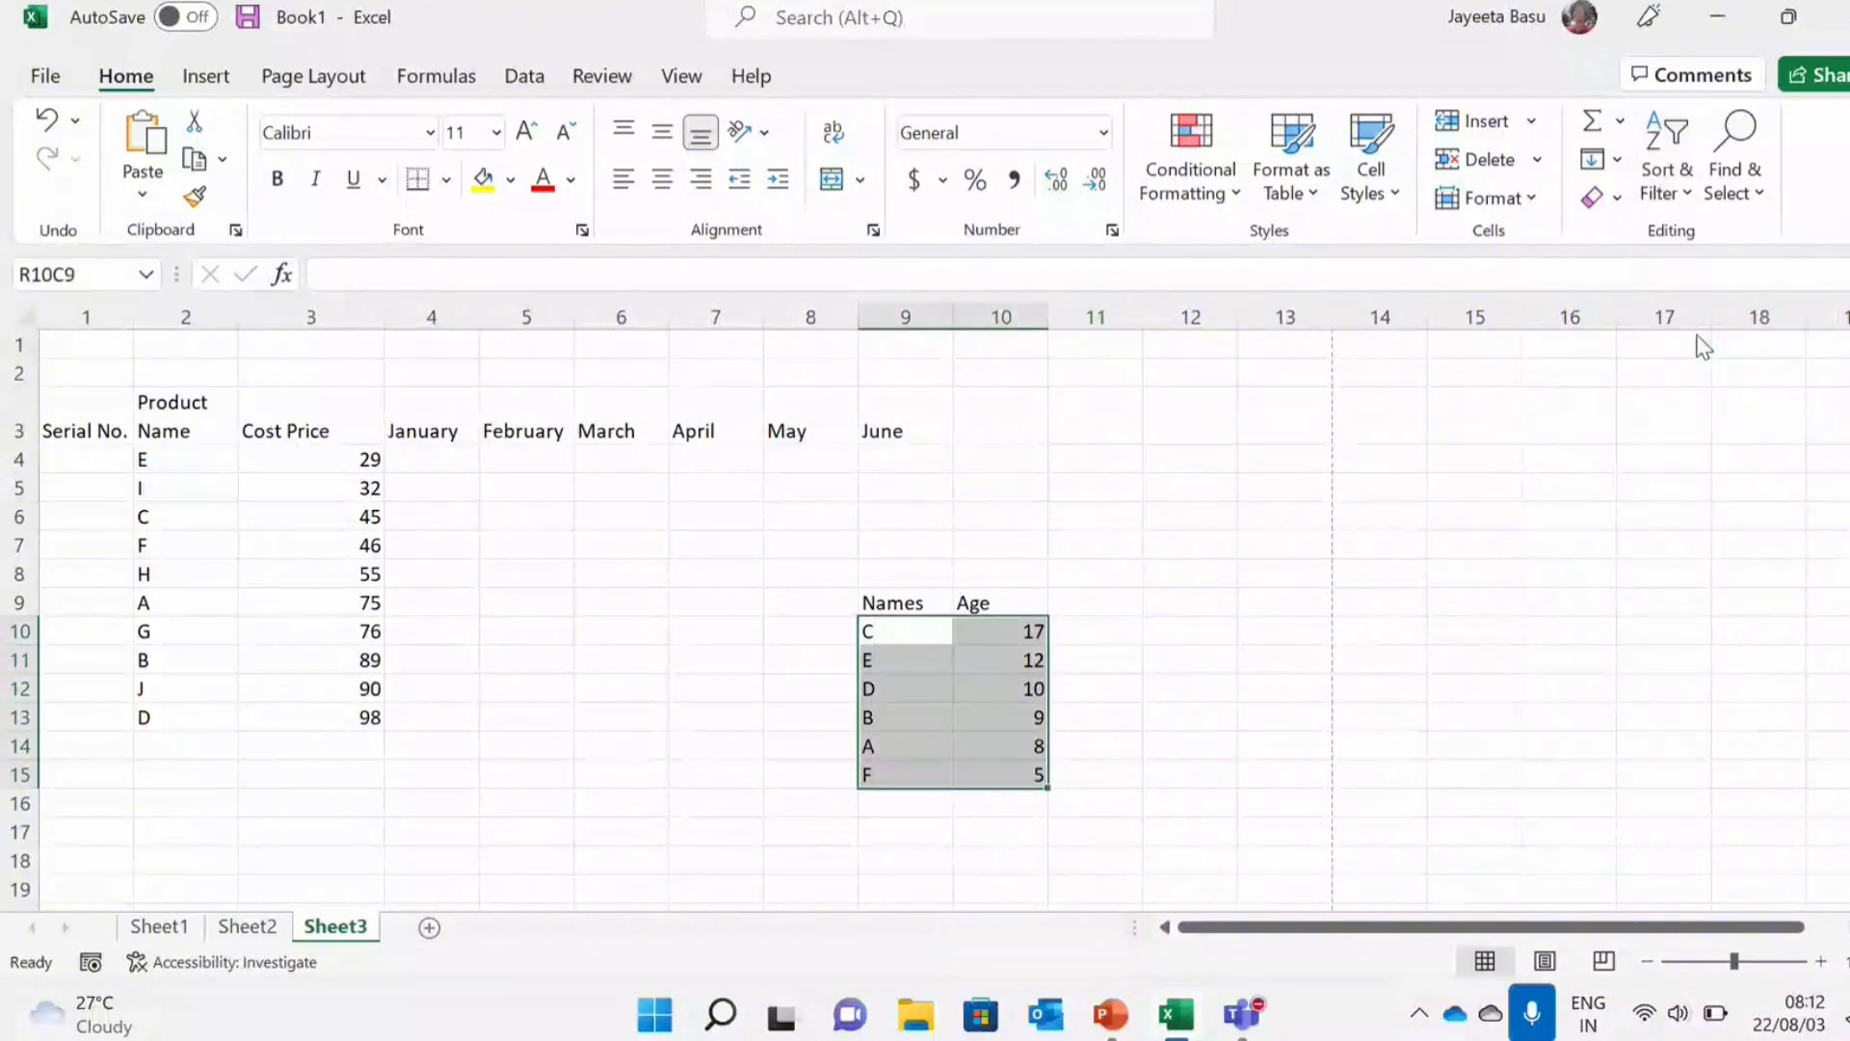